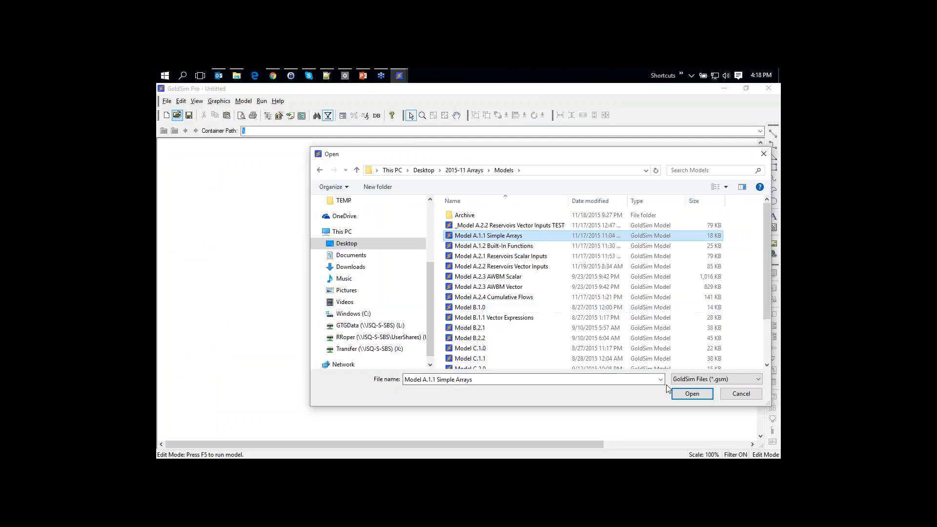
Open Model A.1.1 Simple Arrays and insert a new Data element, Data1, from Inputs
{"action": "left_click", "coordinate": [692, 393]}
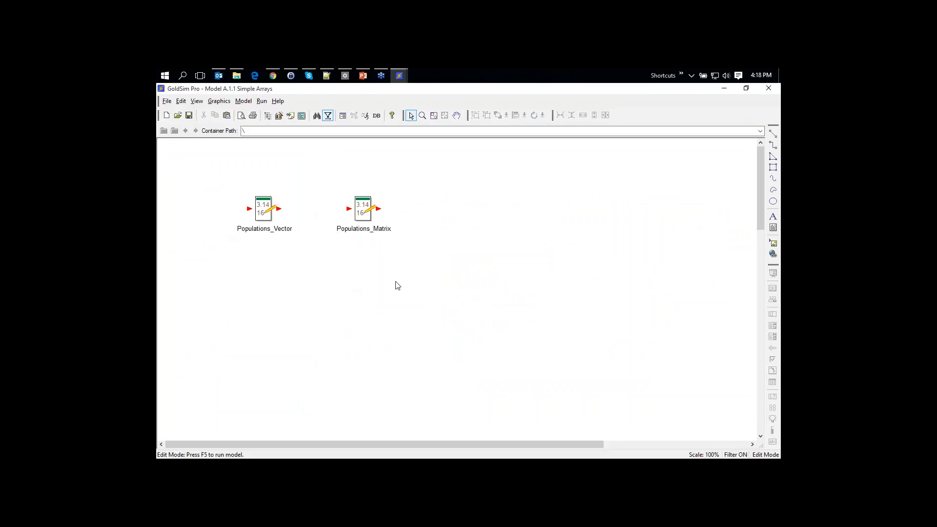
{"action": "right_click", "coordinate": [329, 271]}
{"action": "mouse_move", "coordinate": [361, 274]}
{"action": "mouse_move", "coordinate": [420, 283]}
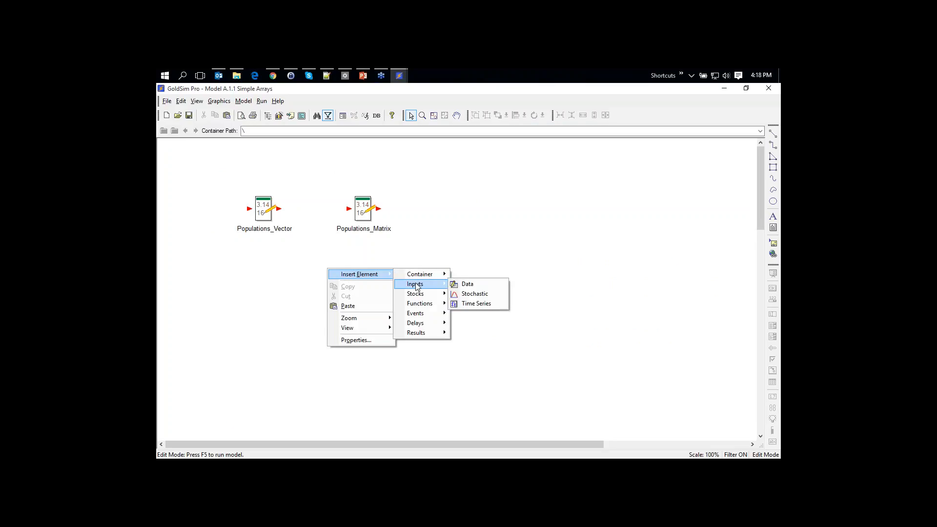
{"action": "left_click", "coordinate": [459, 284]}
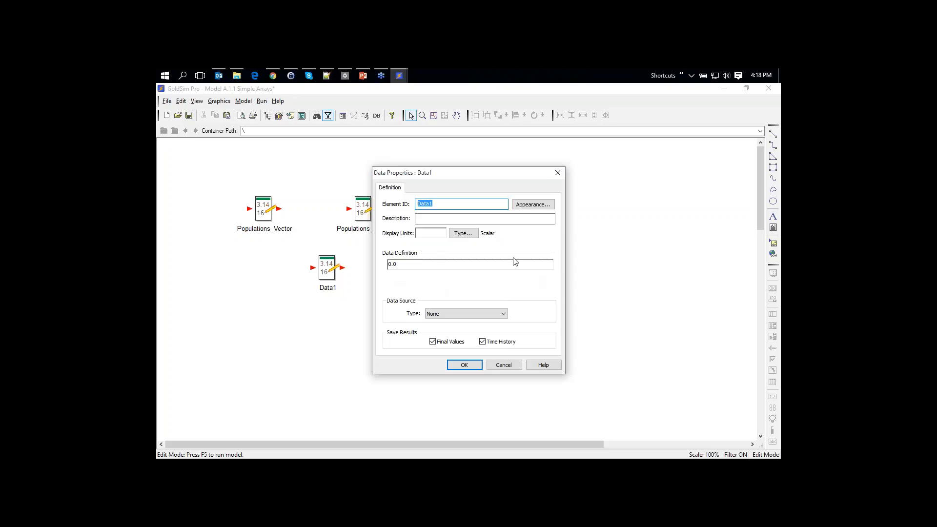
Set Data1's type to Vector (1D-Array) with City as the row labels
{"action": "left_click", "coordinate": [467, 237]}
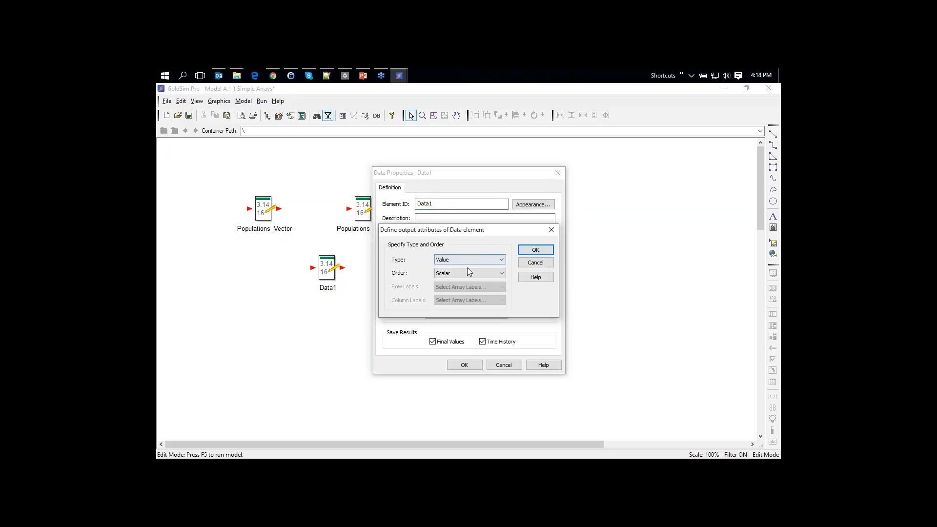
{"action": "left_click_drag", "start_coordinate": [447, 235], "coordinate": [567, 275]}
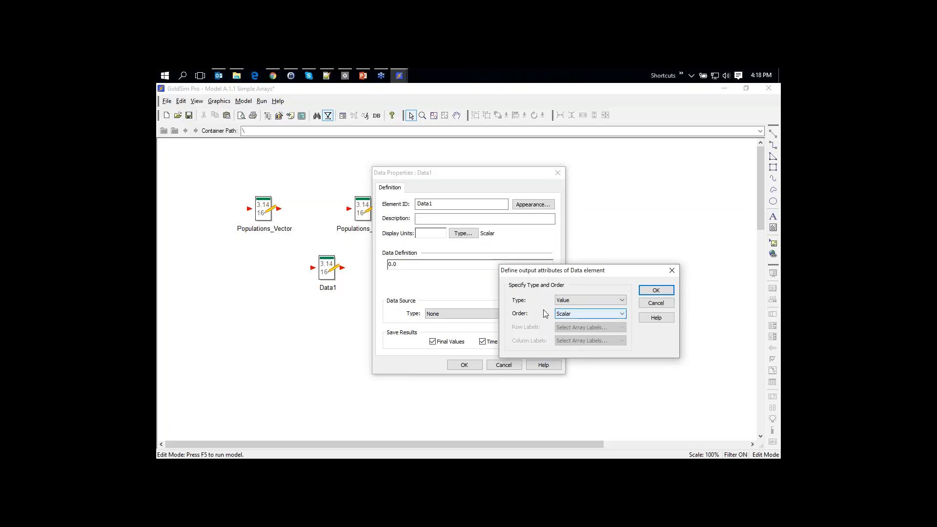
{"action": "left_click", "coordinate": [571, 314]}
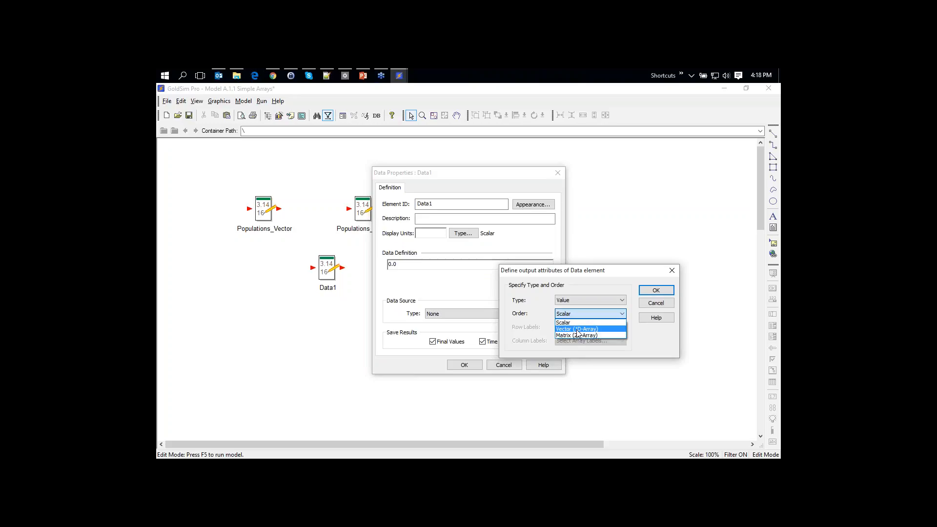
{"action": "left_click", "coordinate": [577, 330]}
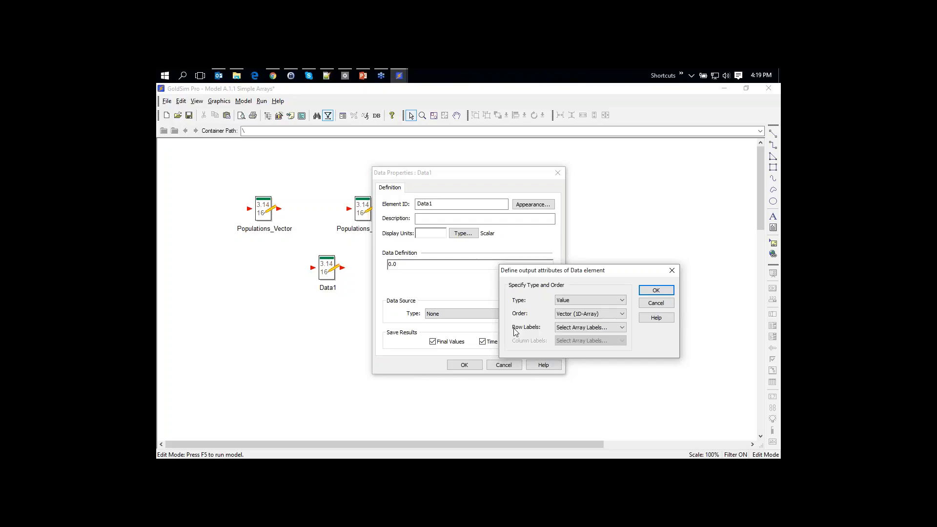
{"action": "left_click", "coordinate": [578, 328]}
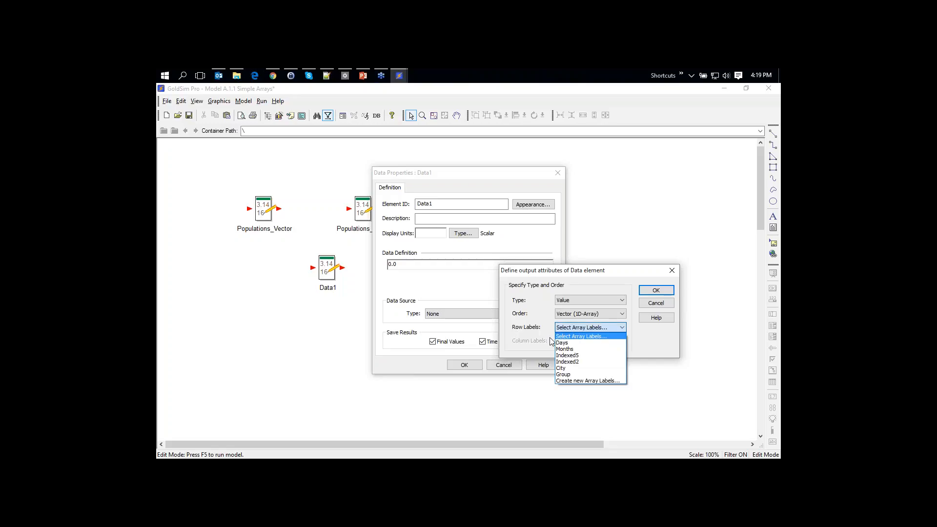
{"action": "left_click", "coordinate": [568, 369]}
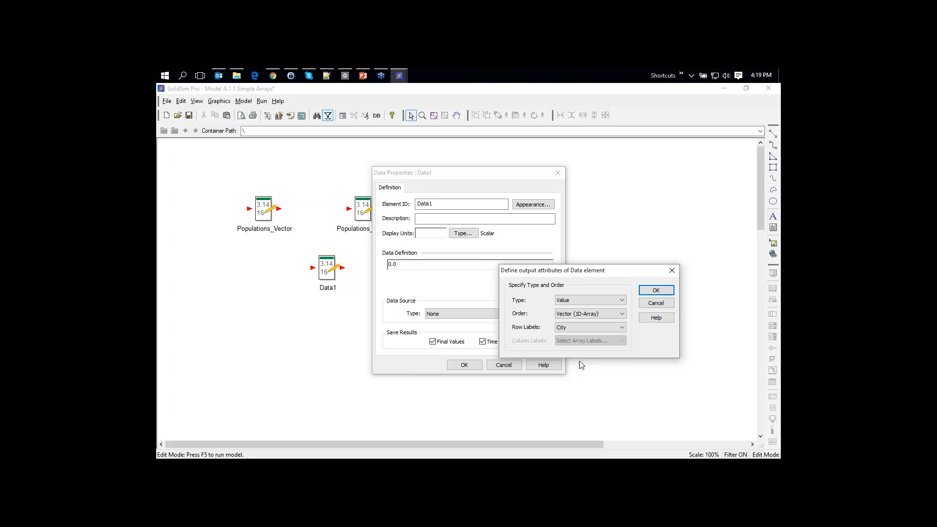
{"action": "left_click", "coordinate": [651, 291]}
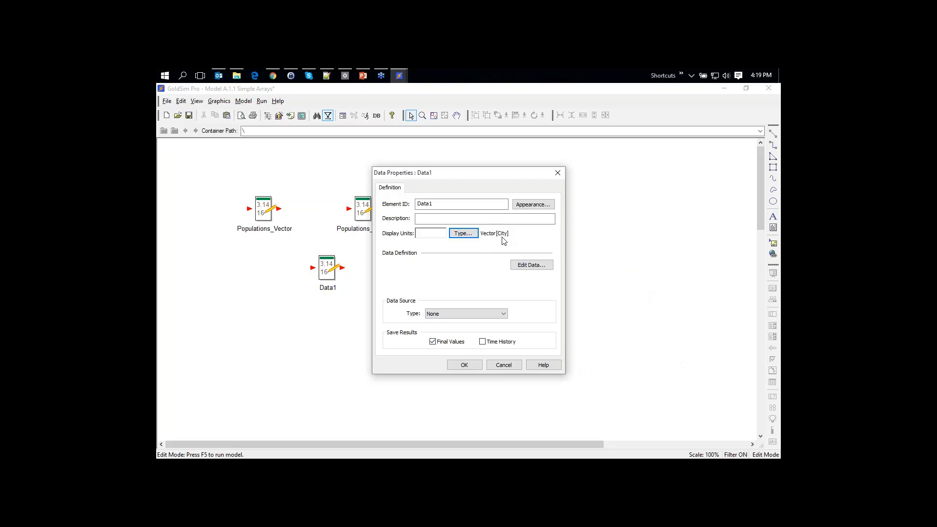
Enter Data1's city values 1, 2 and 3 in the data grid
{"action": "left_click", "coordinate": [531, 265]}
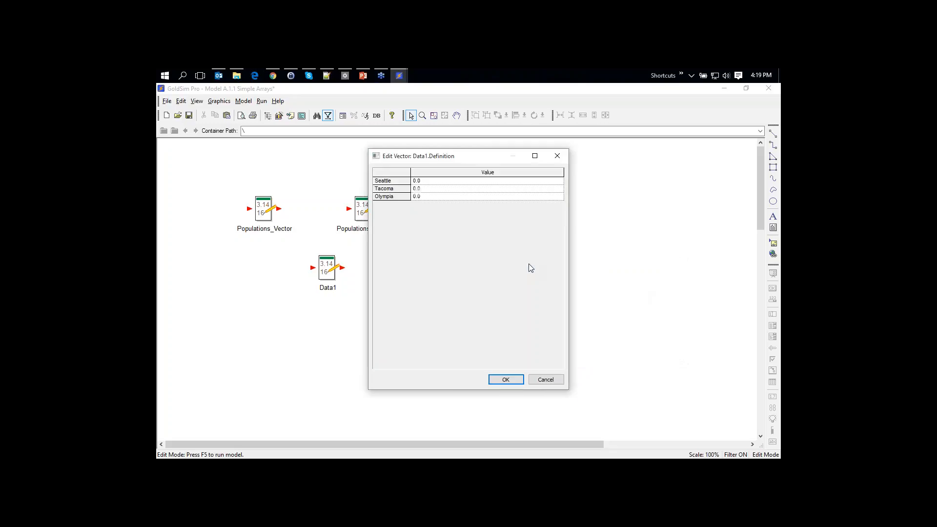
{"action": "type", "text": "1"}
{"action": "key", "text": "Return"}
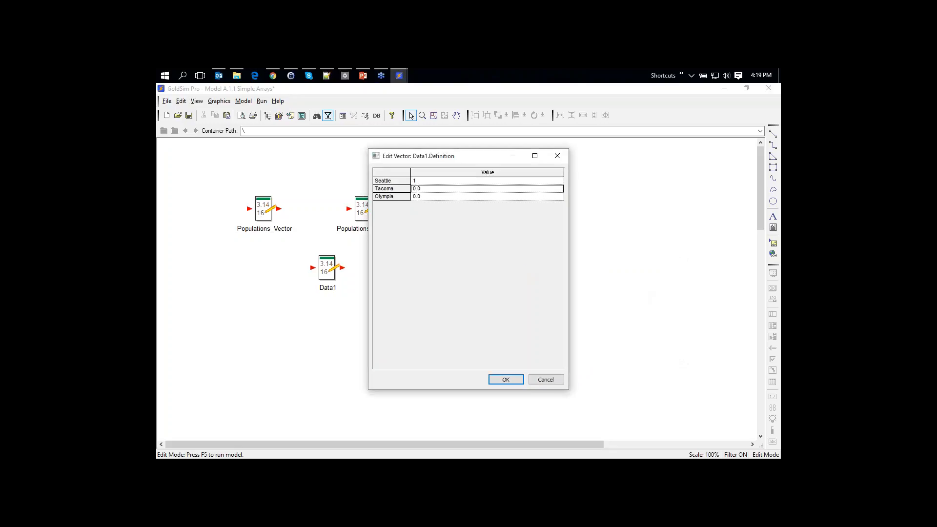
{"action": "type", "text": "2"}
{"action": "key", "text": "Return"}
{"action": "type", "text": "3"}
{"action": "key", "text": "Return"}
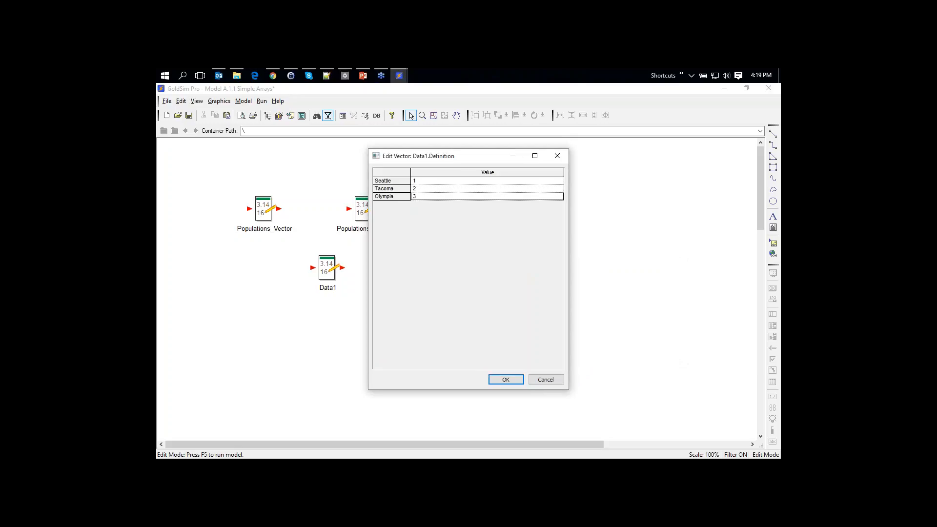
Replace Seattle's value with sqrt(5) and accept the values
{"action": "left_click", "coordinate": [487, 181]}
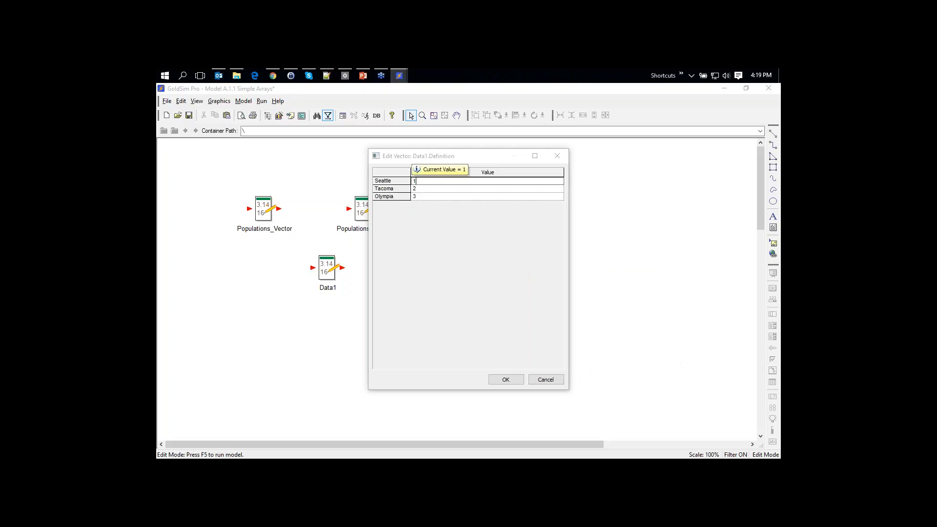
{"action": "type", "text": "+"}
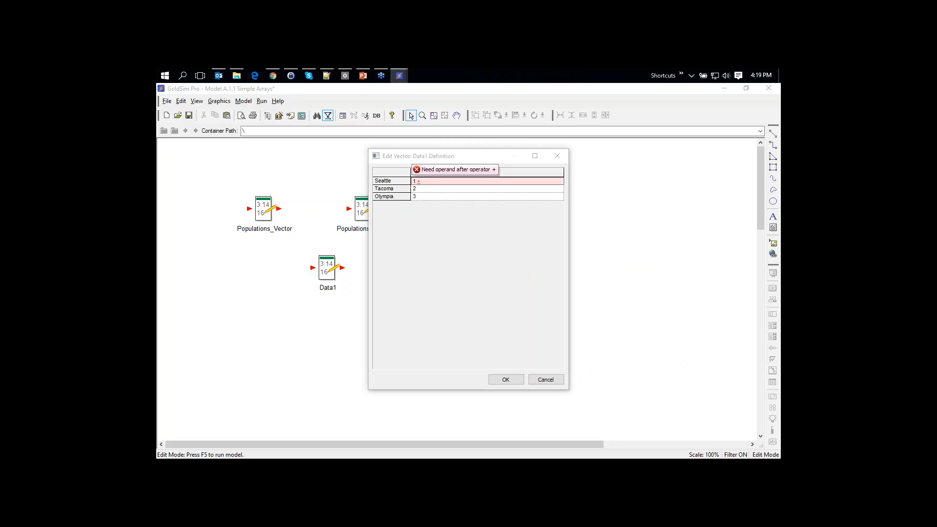
{"action": "type", "text": " 5"}
{"action": "key", "text": "BackSpace"}
{"action": "key", "text": "BackSpace"}
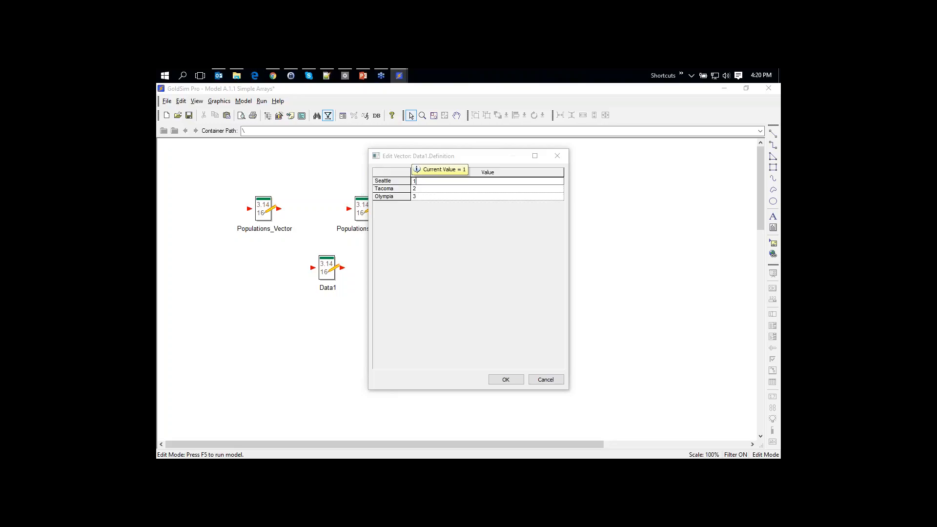
{"action": "key", "text": "BackSpace"}
{"action": "type", "text": "sqrt"}
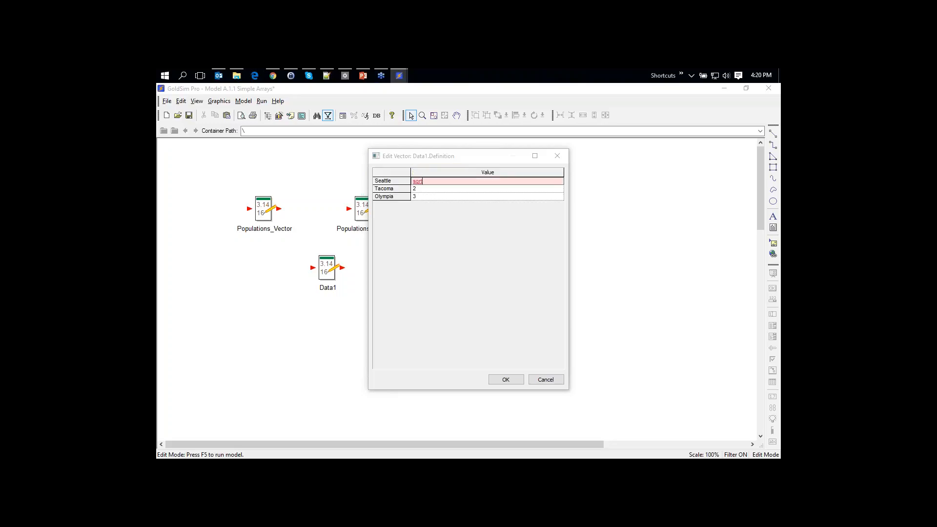
{"action": "type", "text": "("}
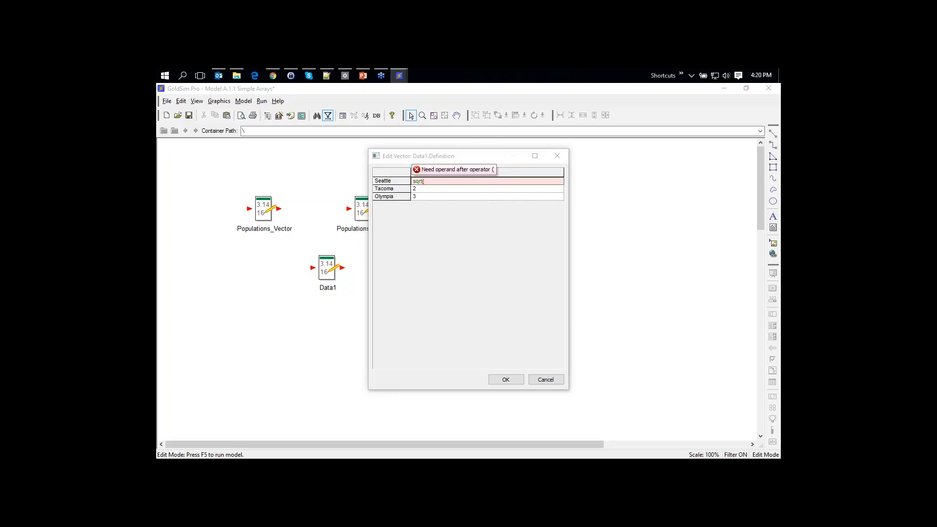
{"action": "type", "text": "5)"}
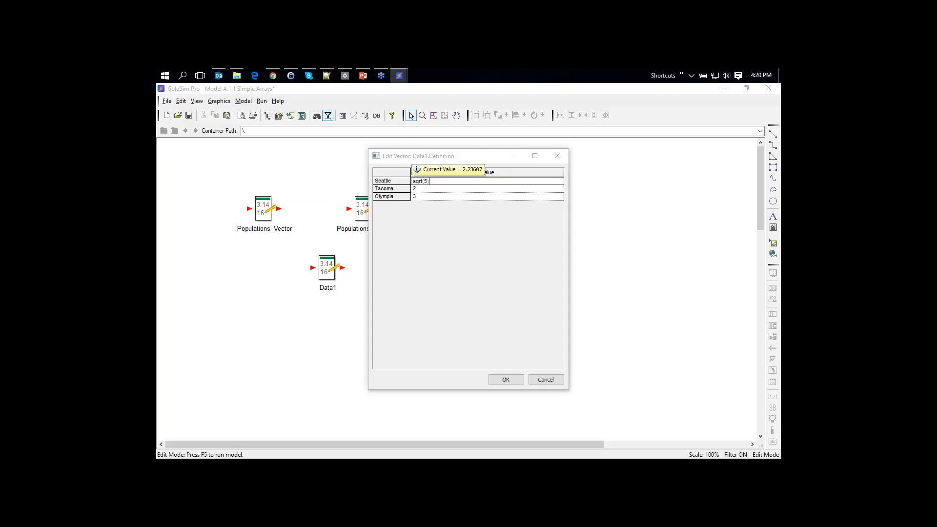
{"action": "left_click", "coordinate": [512, 379]}
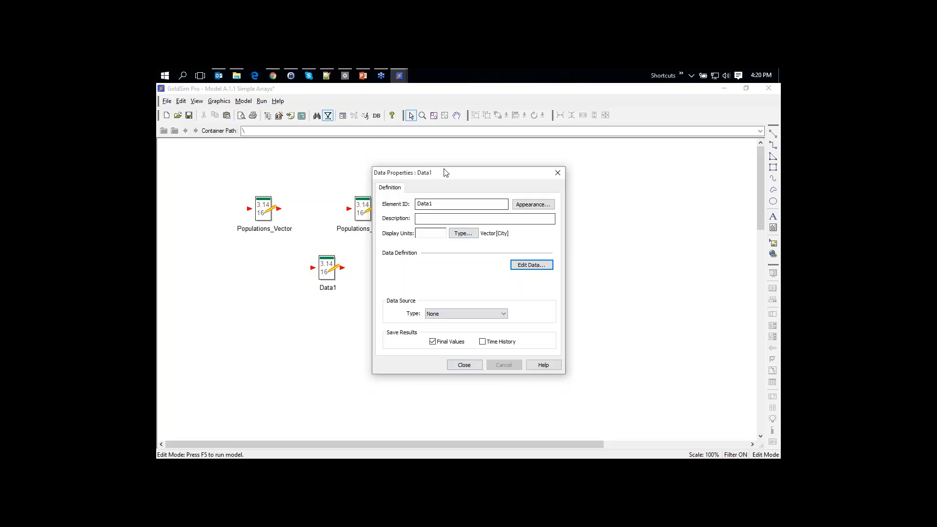
Retype Data1 as a Matrix (2D-Array) with Group as the column labels
{"action": "left_click_drag", "start_coordinate": [445, 173], "coordinate": [508, 154]}
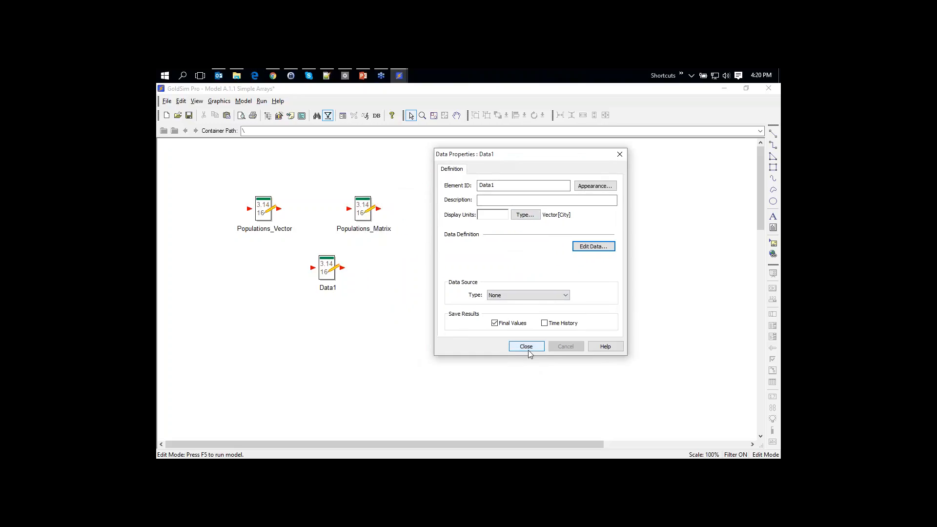
{"action": "left_click", "coordinate": [527, 216]}
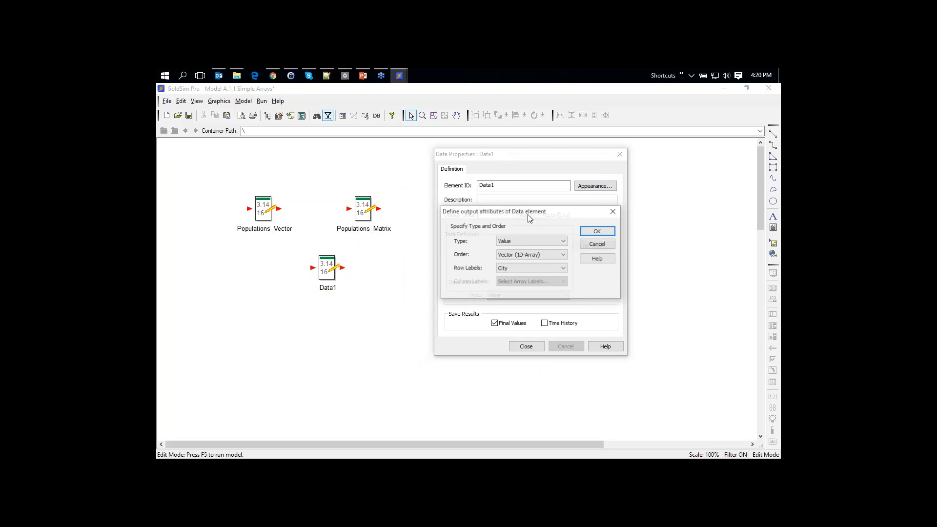
{"action": "left_click", "coordinate": [512, 256]}
{"action": "left_click", "coordinate": [520, 275]}
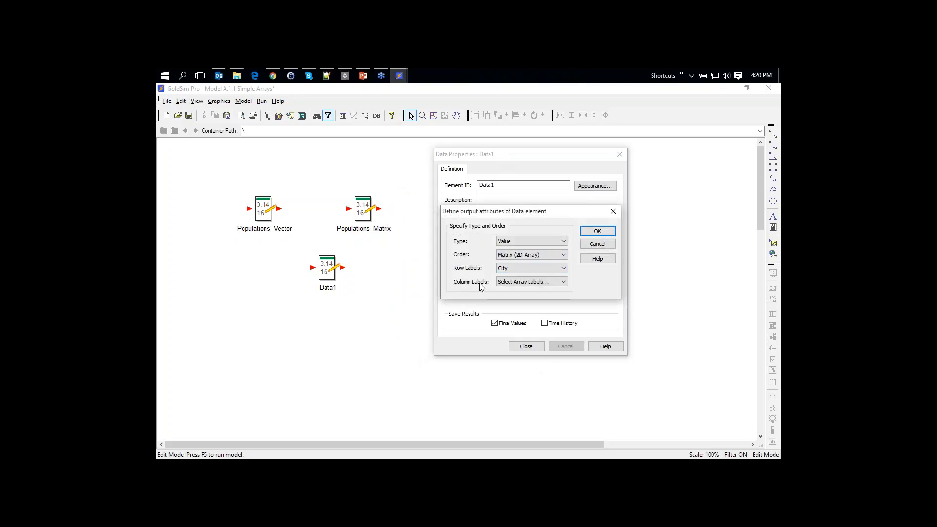
{"action": "left_click", "coordinate": [522, 282]}
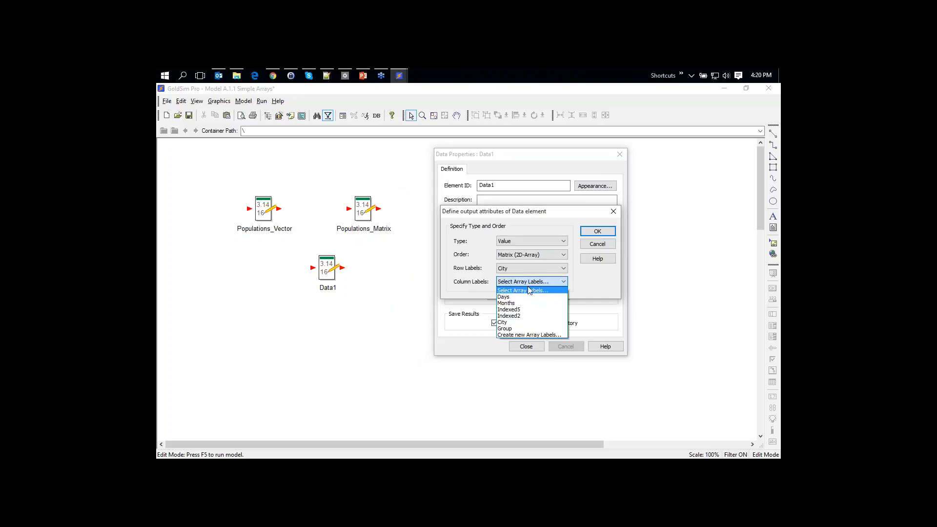
{"action": "left_click", "coordinate": [521, 329]}
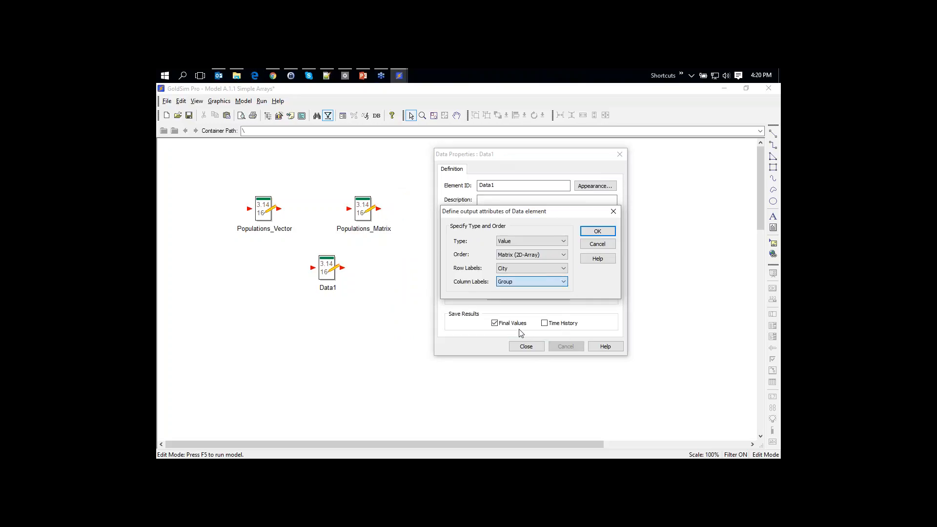
{"action": "left_click", "coordinate": [596, 231]}
Accept the all-zero Male/Female matrix values and close Data1's properties
{"action": "left_click", "coordinate": [594, 246]}
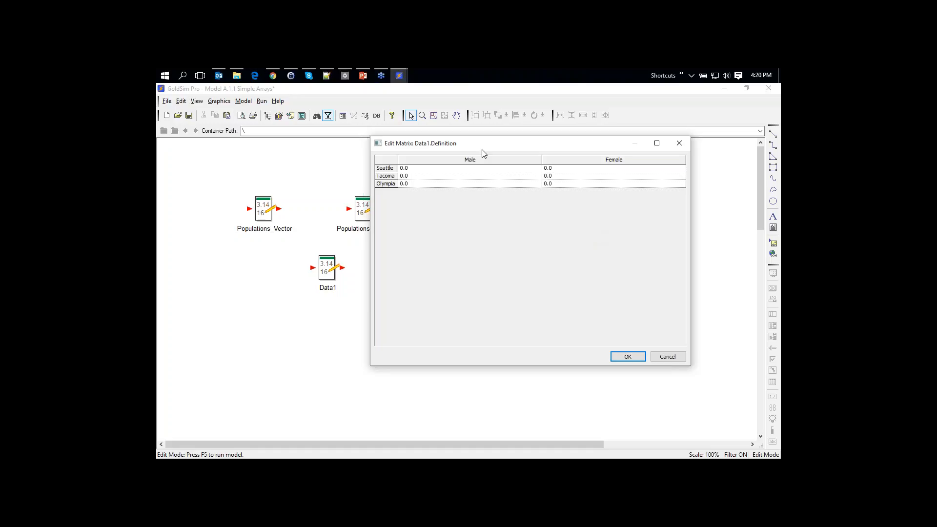
{"action": "left_click_drag", "start_coordinate": [479, 145], "coordinate": [479, 158]}
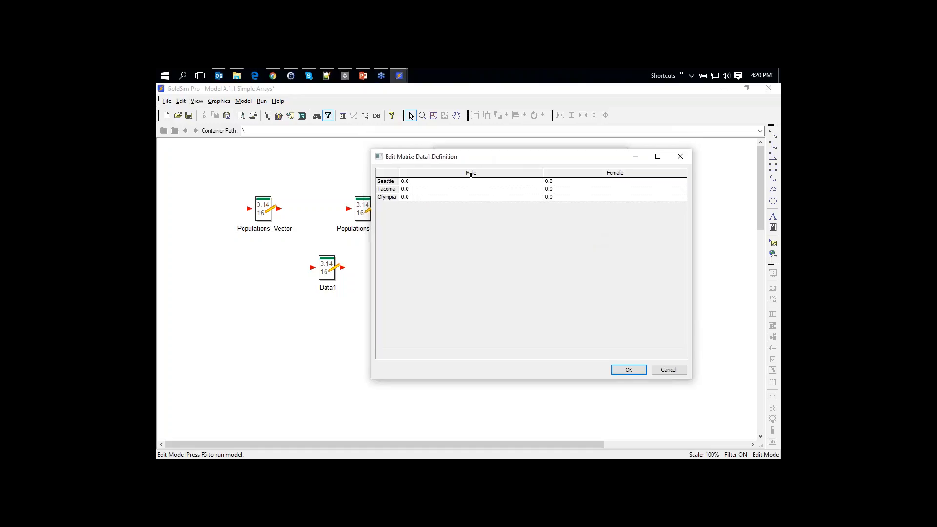
{"action": "left_click", "coordinate": [629, 369]}
{"action": "left_click", "coordinate": [528, 347]}
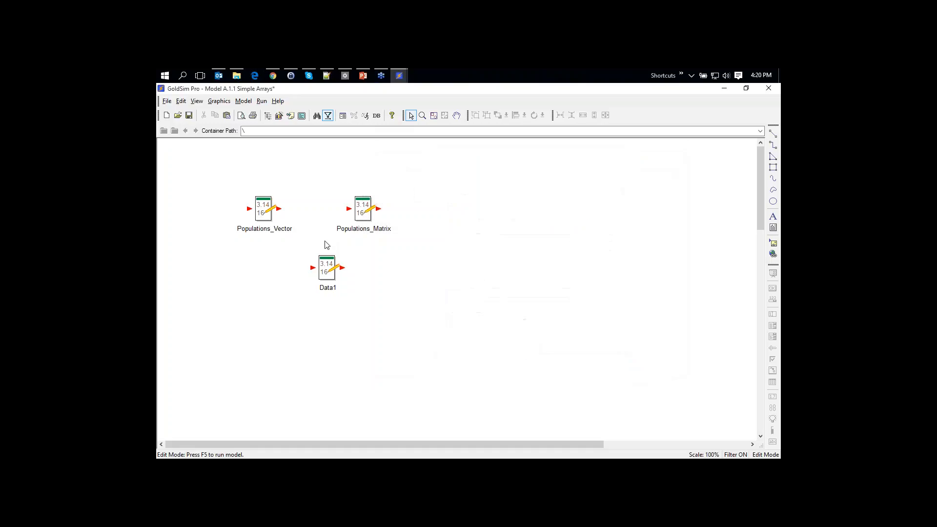
{"action": "left_click_drag", "start_coordinate": [325, 266], "coordinate": [254, 295]}
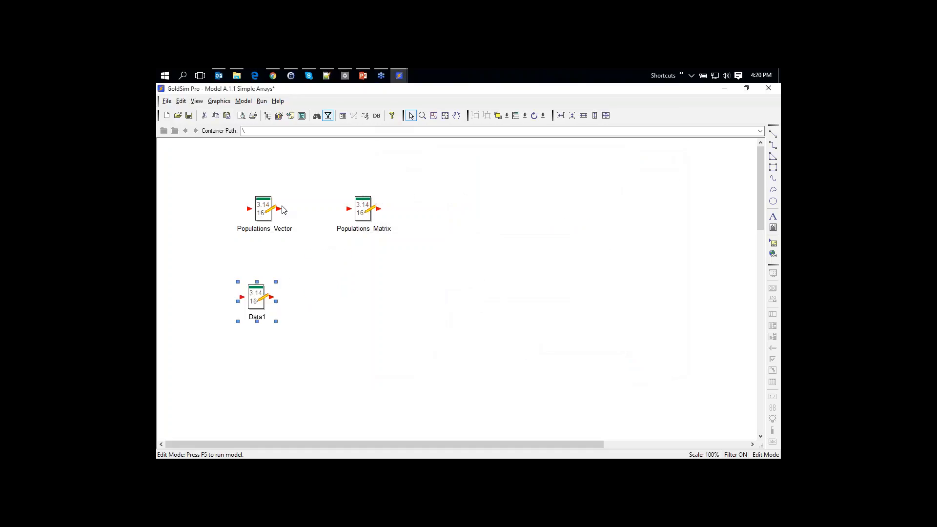
{"action": "right_click", "coordinate": [395, 275]}
{"action": "mouse_move", "coordinate": [426, 286]}
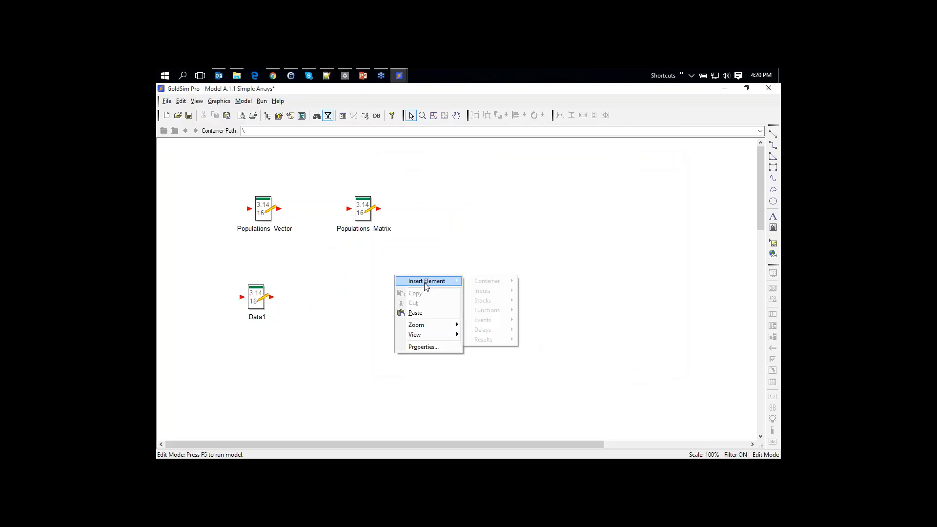
{"action": "mouse_move", "coordinate": [493, 312]}
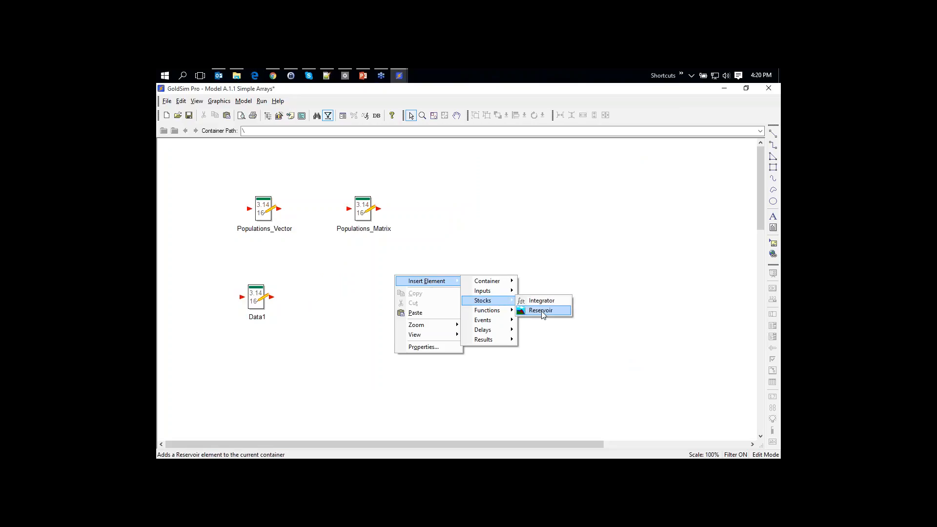
{"action": "left_click", "coordinate": [541, 312]}
{"action": "left_click_drag", "start_coordinate": [456, 167], "coordinate": [558, 163]}
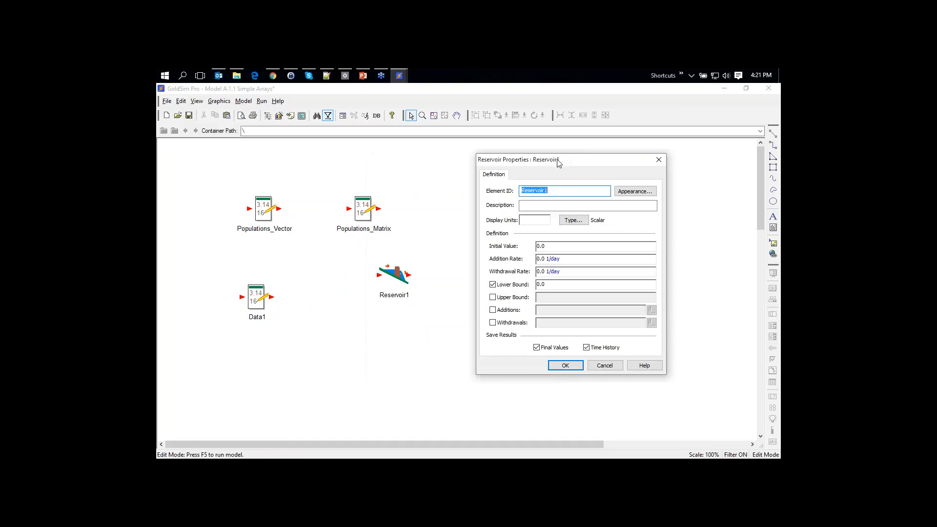
{"action": "left_click", "coordinate": [561, 246]}
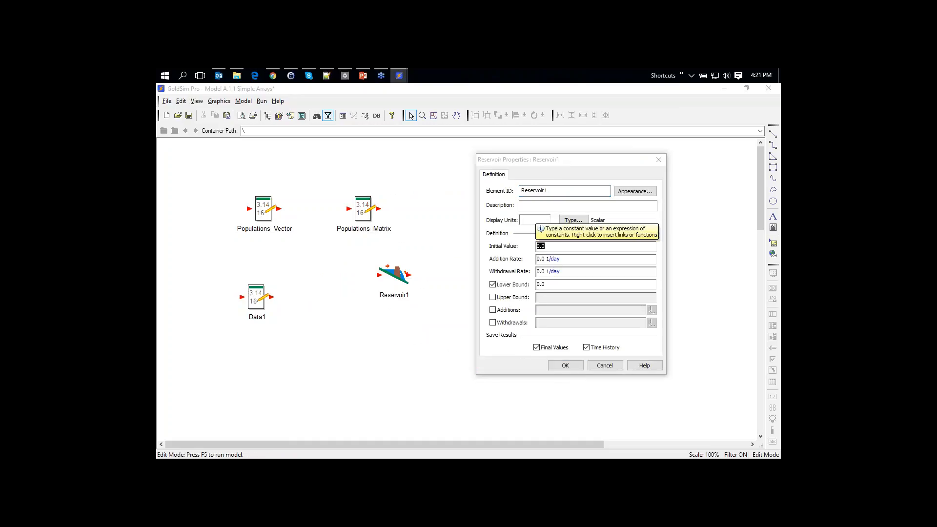
{"action": "type", "text": "po"}
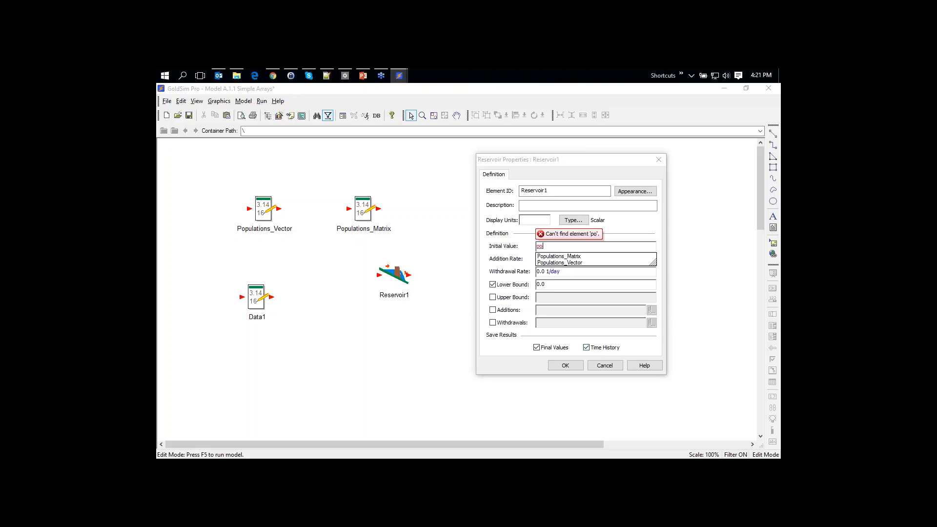
{"action": "left_click", "coordinate": [604, 365]}
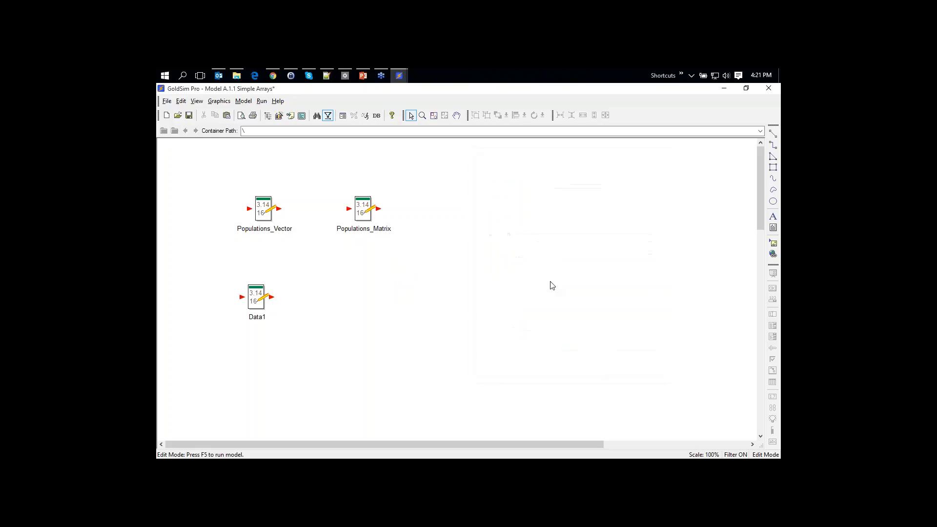
Insert a new Expression element, Expression1, from the Functions menu
{"action": "right_click", "coordinate": [437, 276]}
{"action": "mouse_move", "coordinate": [497, 279]}
{"action": "mouse_move", "coordinate": [542, 311]}
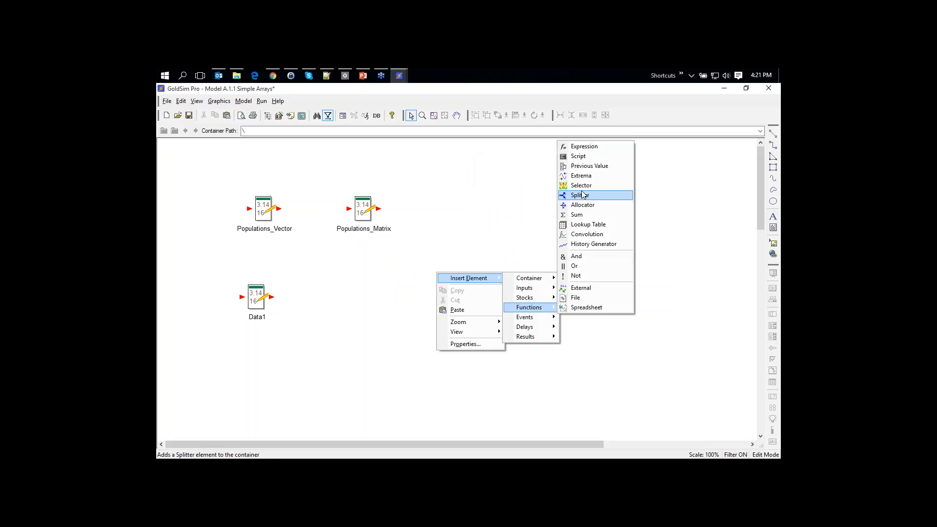
{"action": "left_click", "coordinate": [581, 147]}
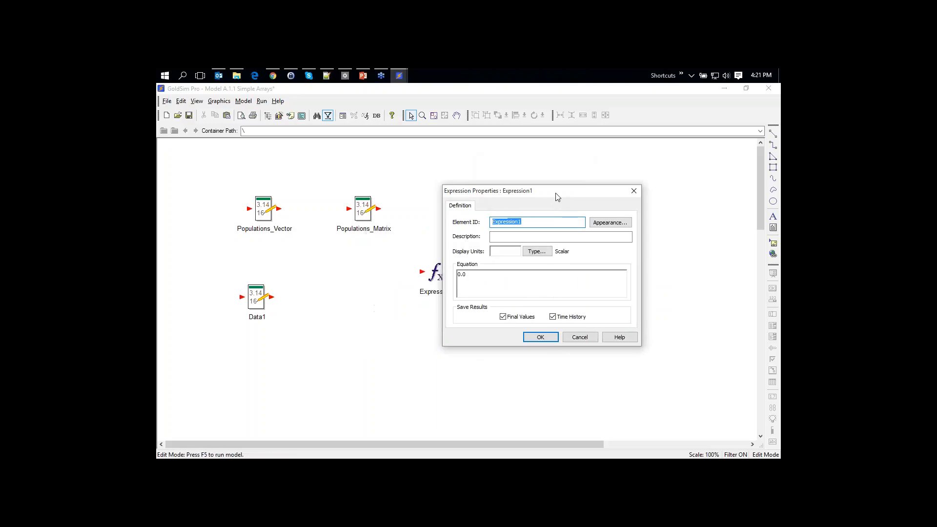
{"action": "left_click_drag", "start_coordinate": [556, 193], "coordinate": [573, 189]}
Try Populations_Vector[seattle] as Expression1's equation, then clear the equation
{"action": "left_click", "coordinate": [529, 277]}
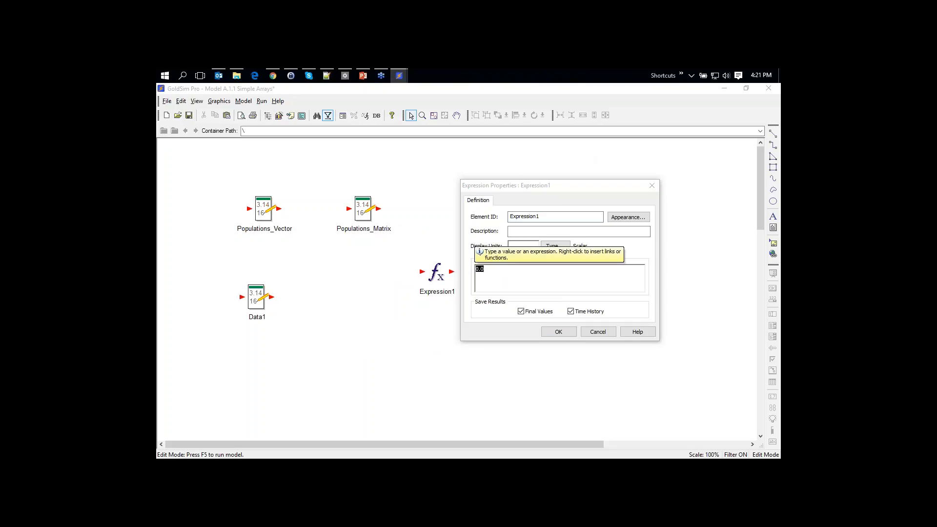
{"action": "type", "text": "pop"}
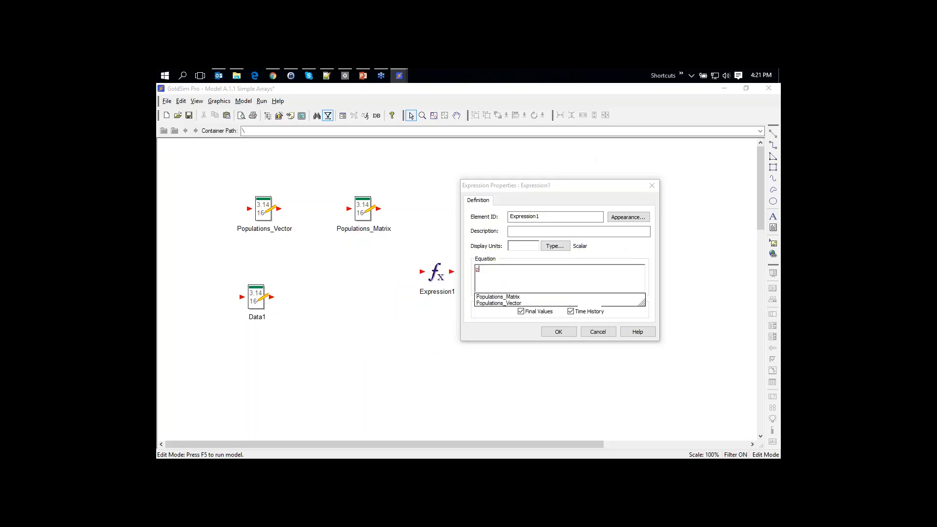
{"action": "double_click", "coordinate": [503, 303]}
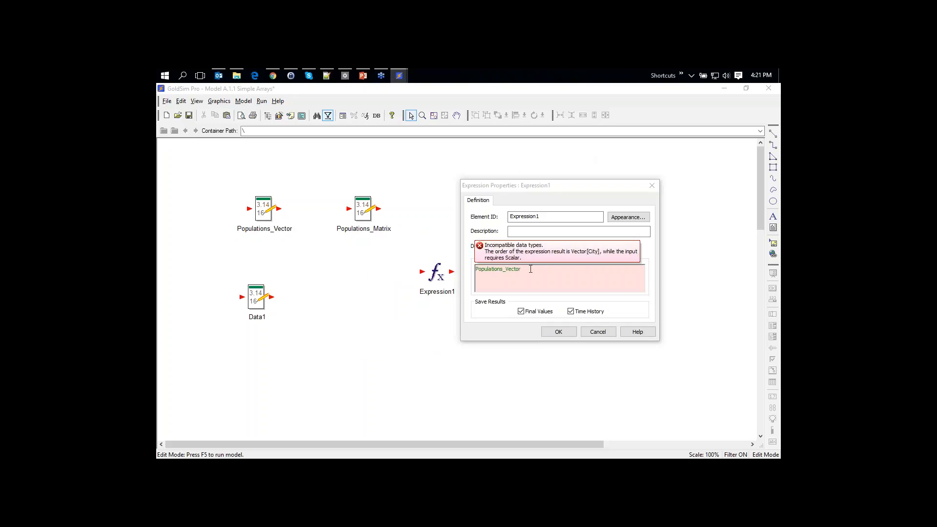
{"action": "type", "text": "["}
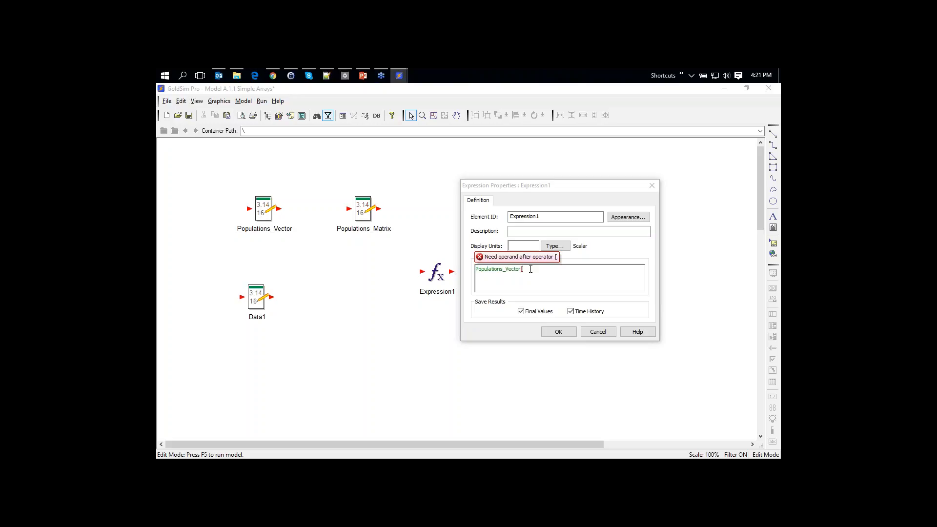
{"action": "type", "text": "tac"}
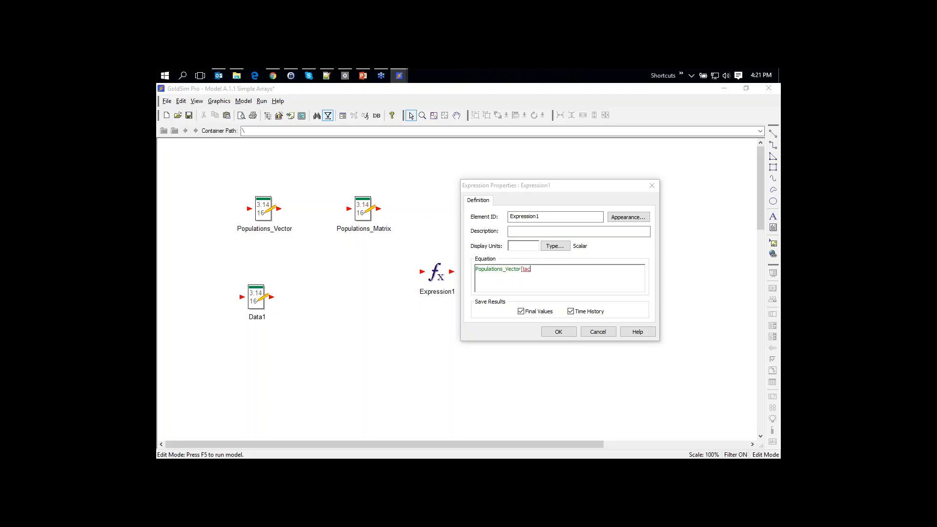
{"action": "type", "text": "oma"}
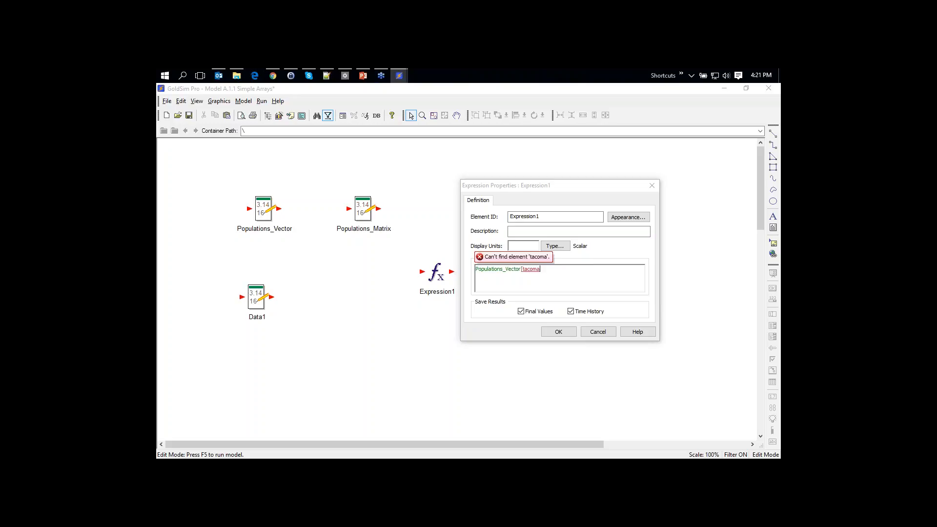
{"action": "type", "text": "]"}
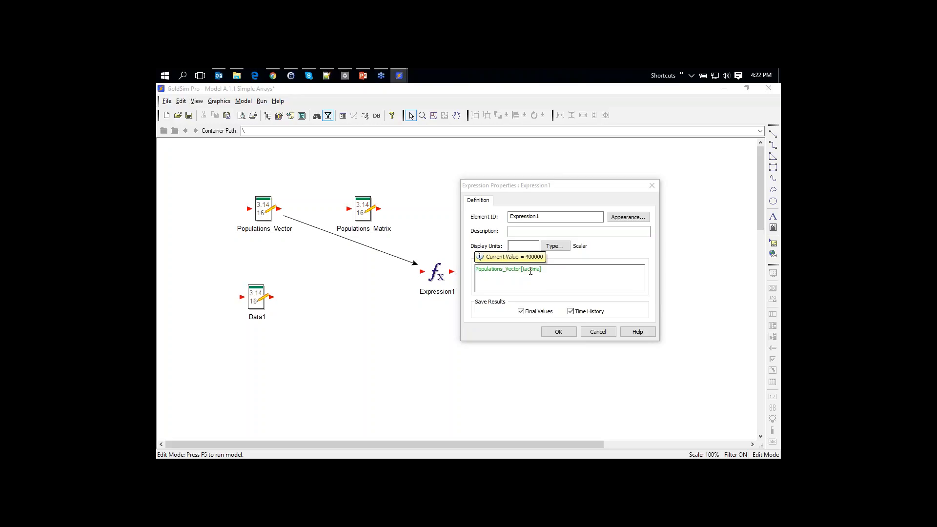
{"action": "key", "text": "BackSpace"}
{"action": "key", "text": "BackSpace"}
{"action": "key", "text": "BackSpace"}
{"action": "key", "text": "BackSpace"}
{"action": "key", "text": "BackSpace"}
{"action": "key", "text": "BackSpace"}
{"action": "key", "text": "BackSpace"}
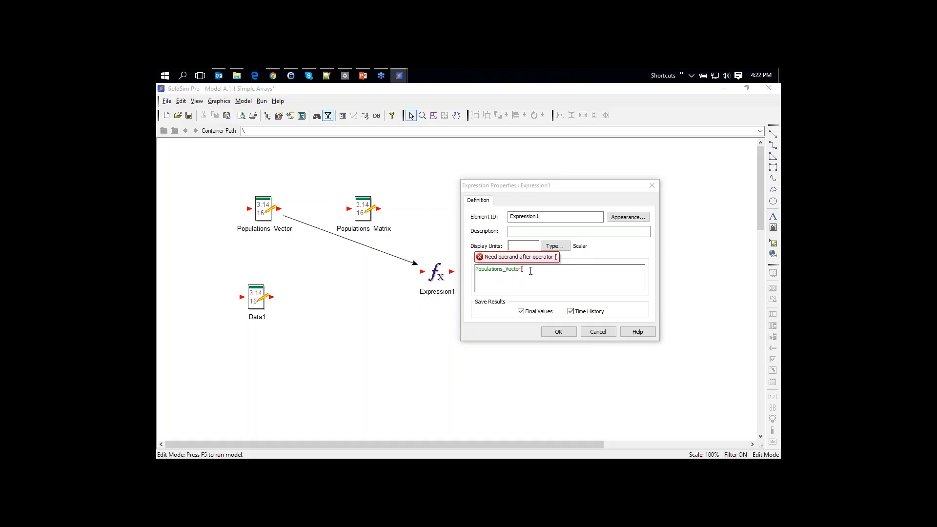
{"action": "type", "text": "1"}
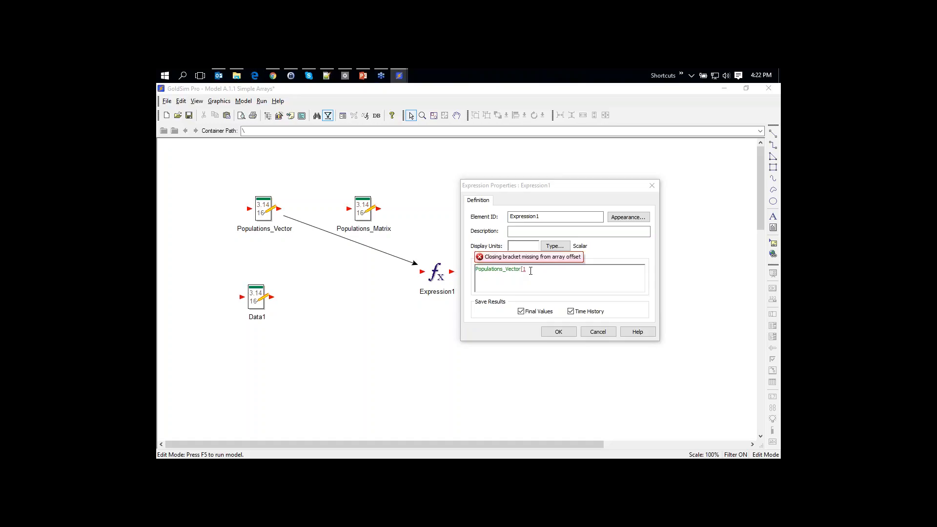
{"action": "type", "text": "]"}
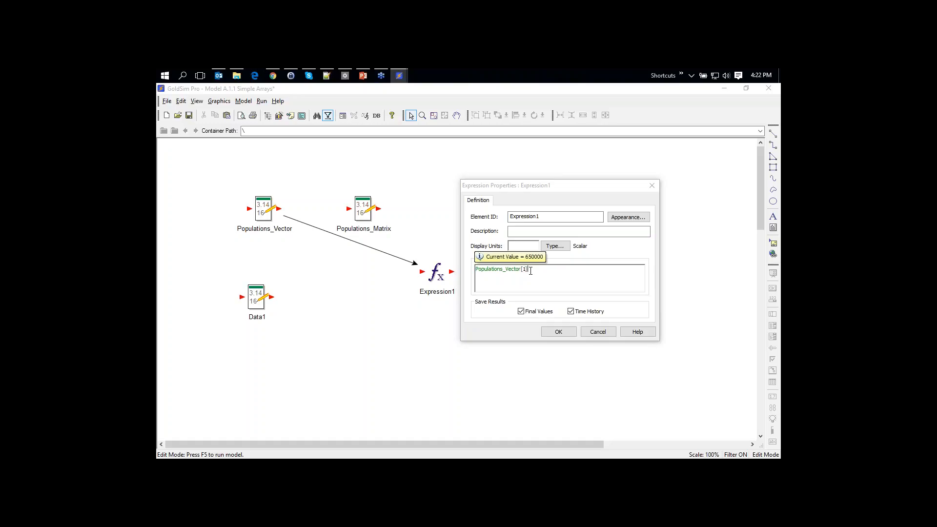
{"action": "key", "text": "BackSpace"}
{"action": "key", "text": "BackSpace"}
{"action": "type", "text": "seat"}
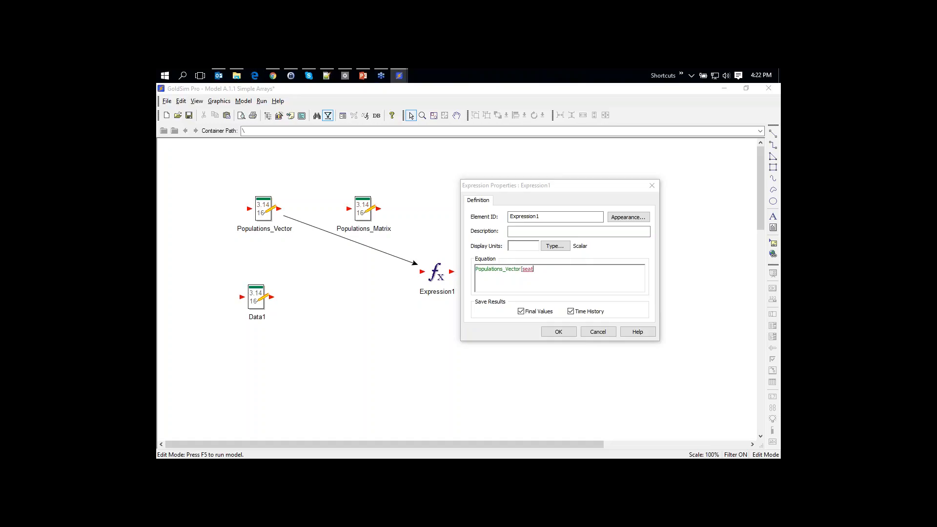
{"action": "type", "text": "tle"}
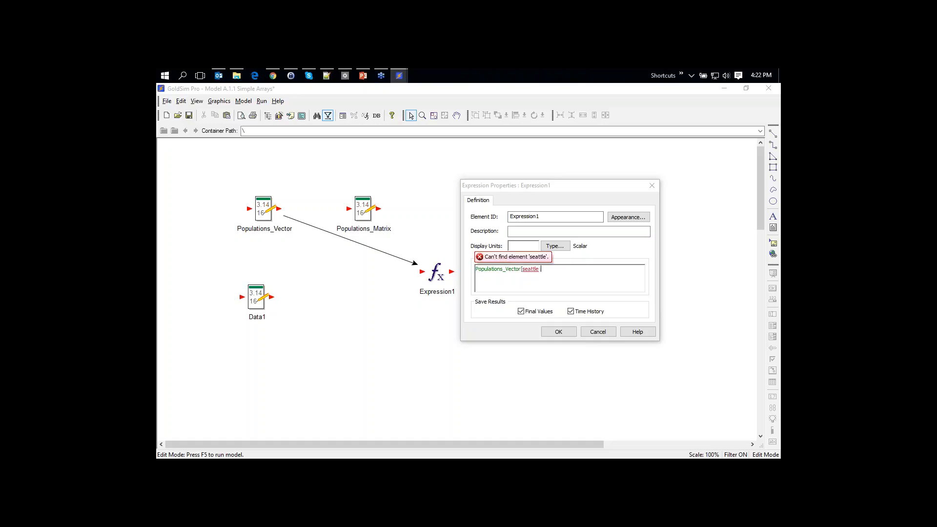
{"action": "type", "text": "]"}
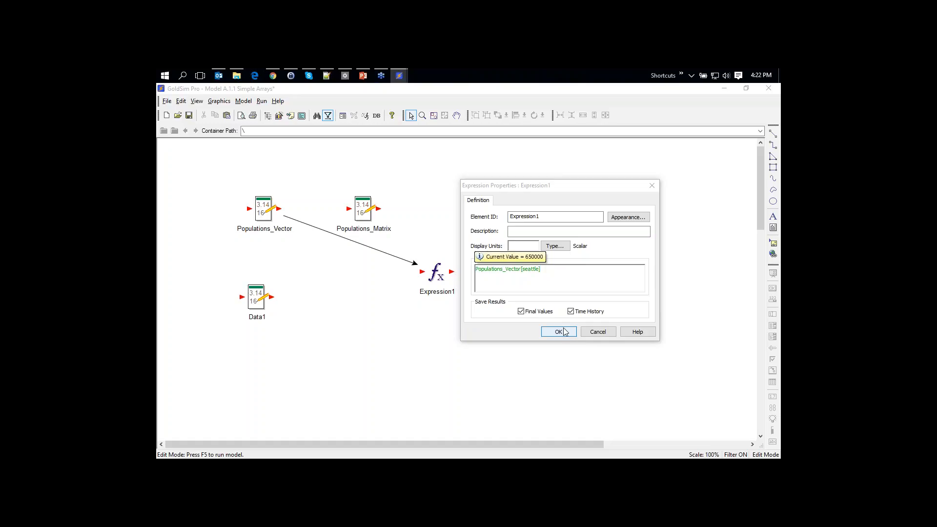
{"action": "left_click_drag", "start_coordinate": [552, 271], "coordinate": [405, 266]}
{"action": "key", "text": "Delete"}
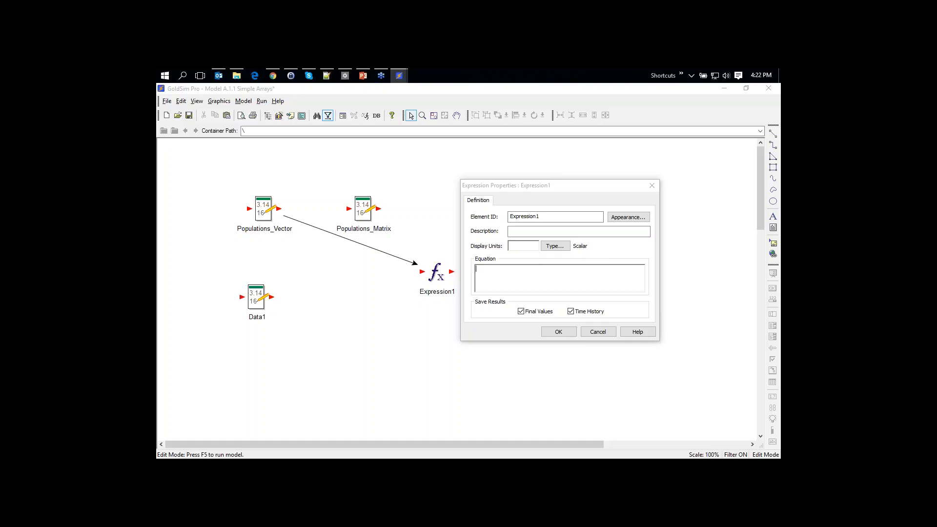
{"action": "type", "text": "popu"}
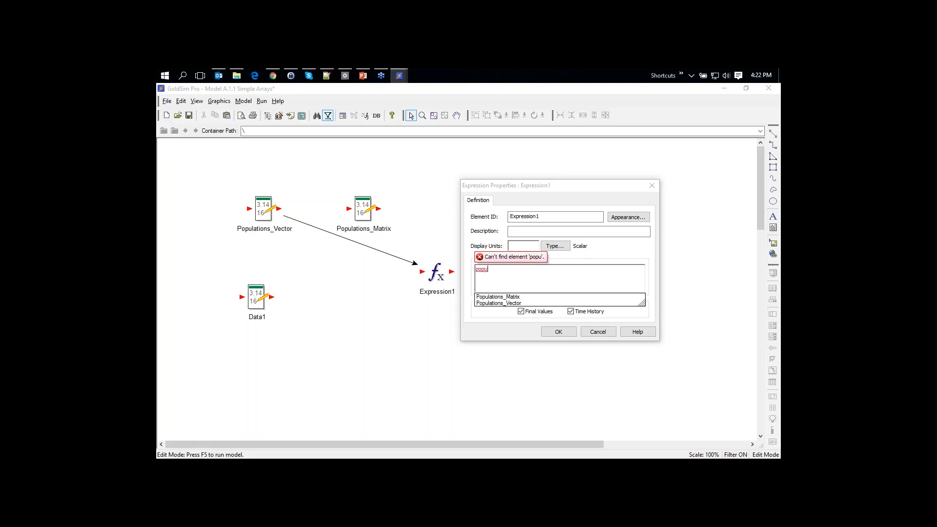
{"action": "key", "text": "Down"}
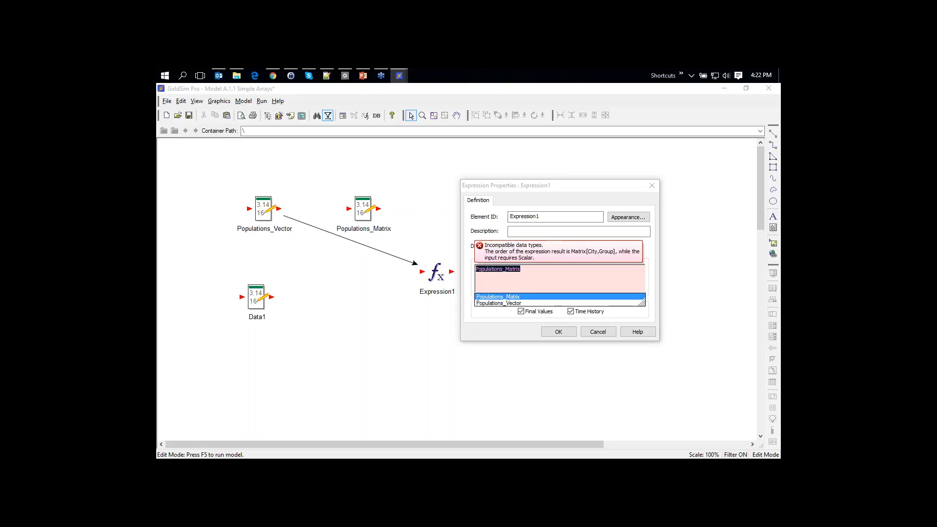
{"action": "key", "text": "Return"}
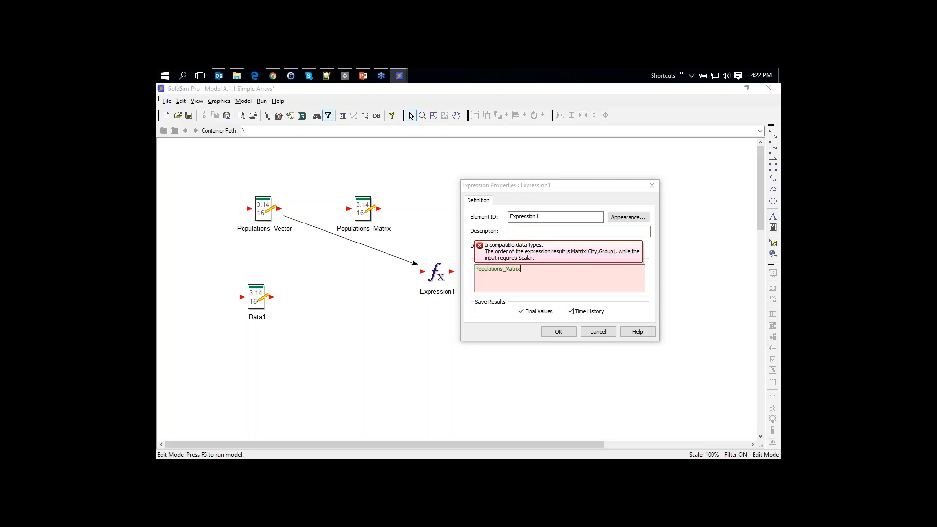
{"action": "type", "text": "["}
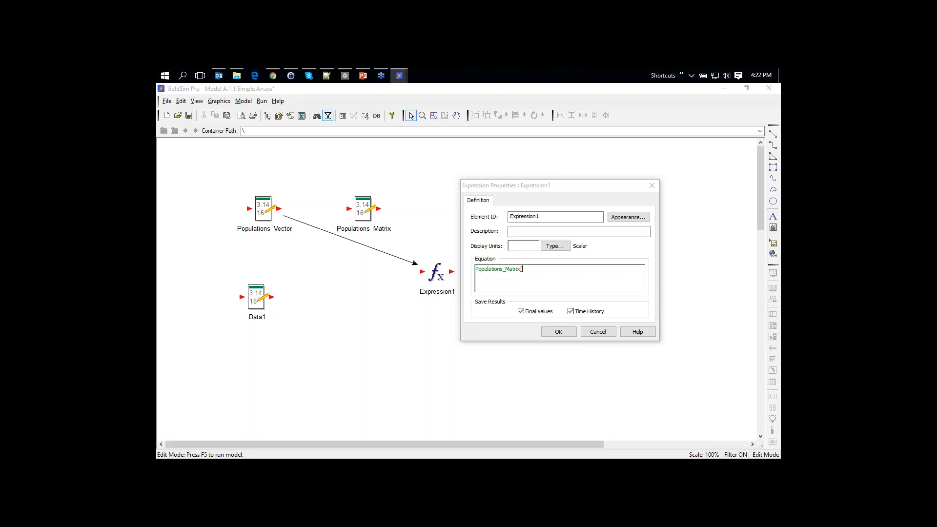
{"action": "type", "text": "seattle,female"}
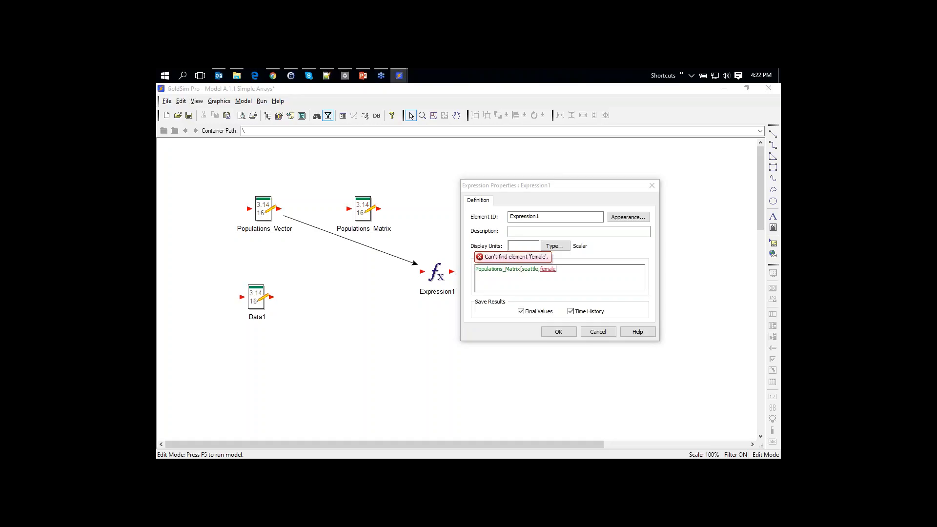
{"action": "type", "text": "]"}
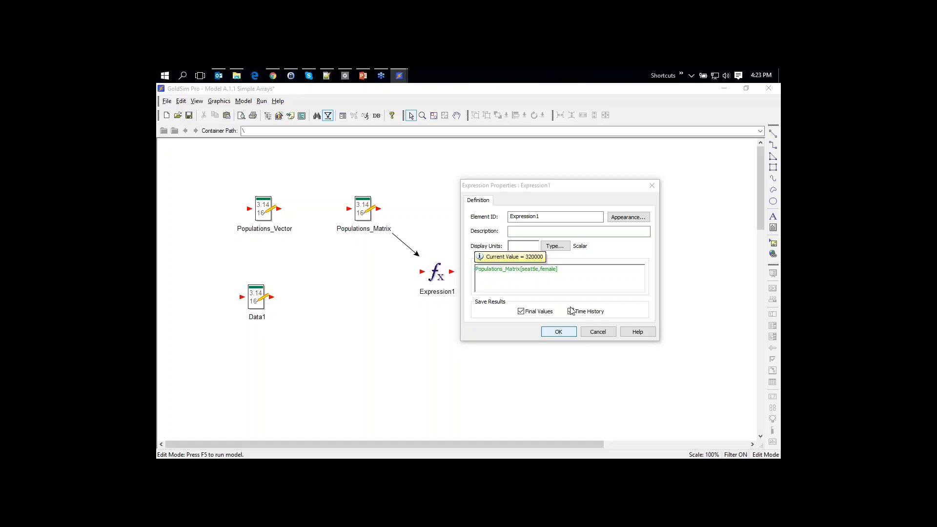
{"action": "left_click_drag", "start_coordinate": [566, 269], "coordinate": [475, 269]}
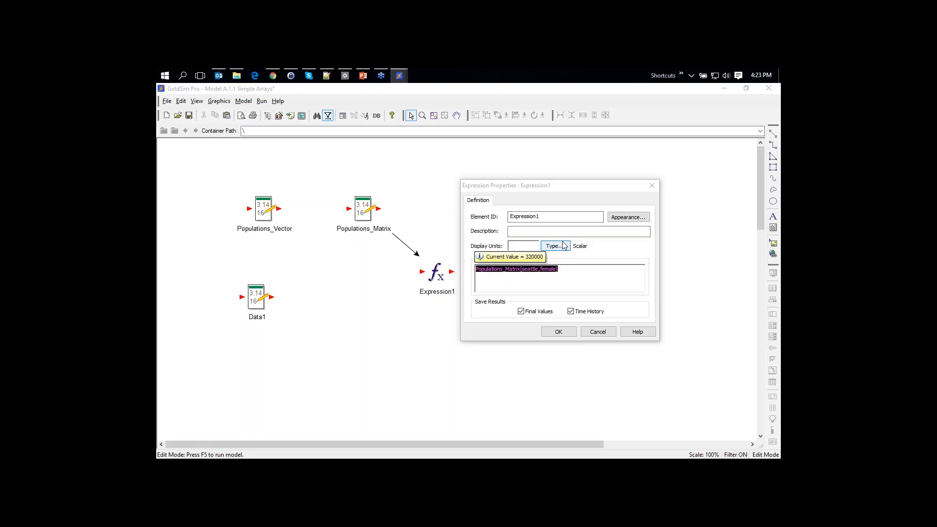
{"action": "key", "text": "Delete"}
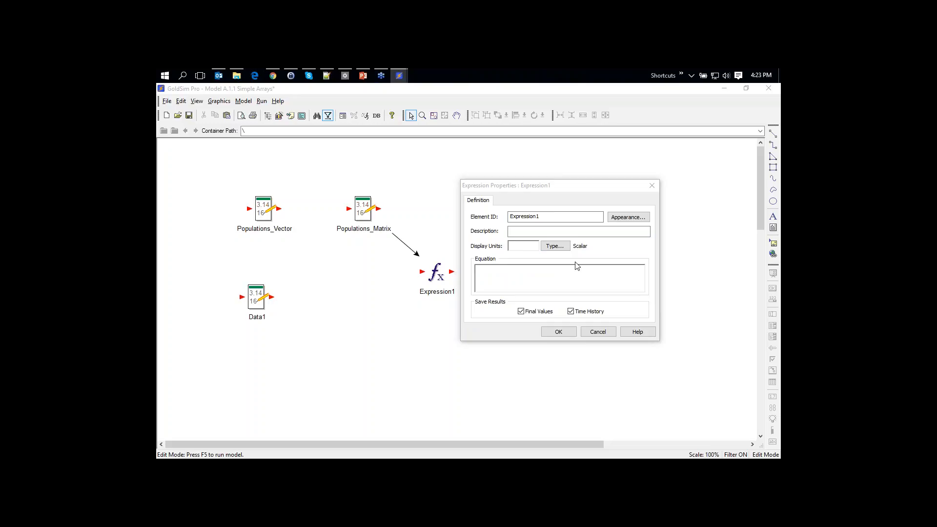
Set Expression1's output type to a Vector with City row labels
{"action": "left_click", "coordinate": [555, 245]}
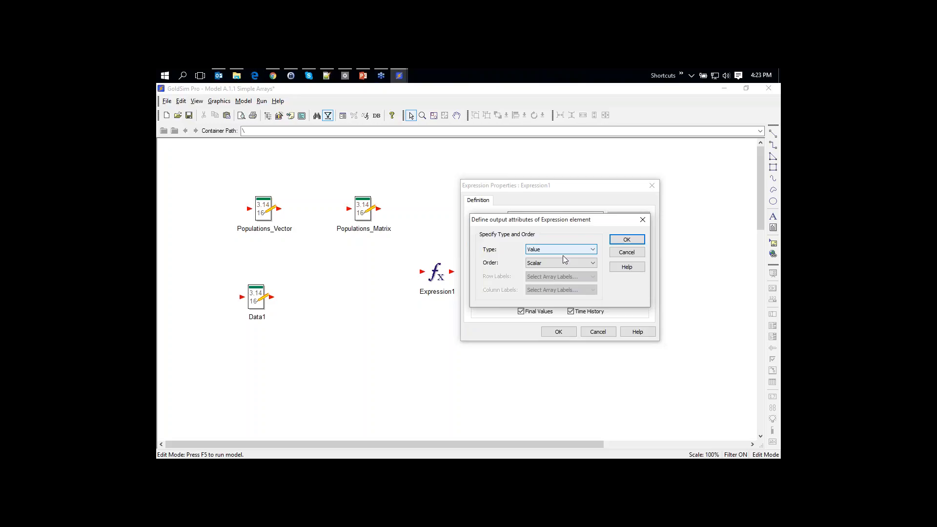
{"action": "left_click", "coordinate": [537, 263]}
{"action": "left_click", "coordinate": [534, 275]}
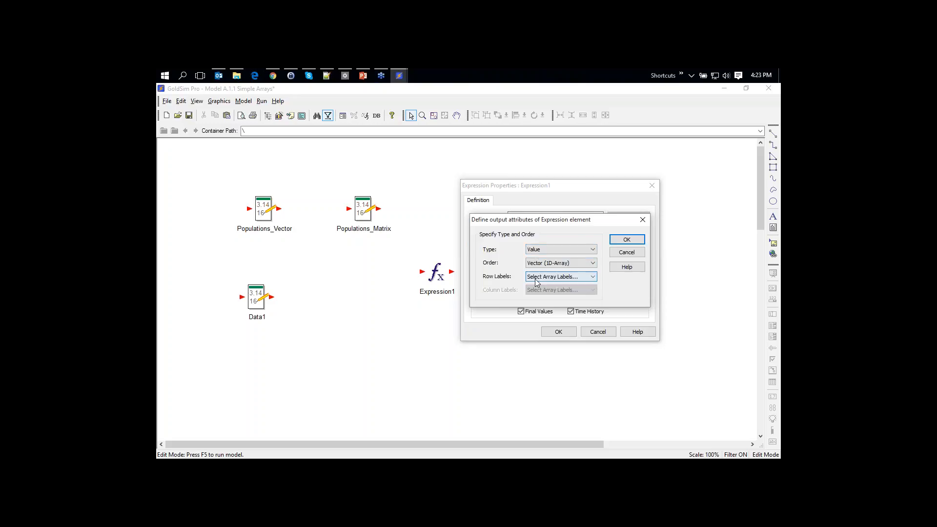
{"action": "left_click", "coordinate": [532, 278]}
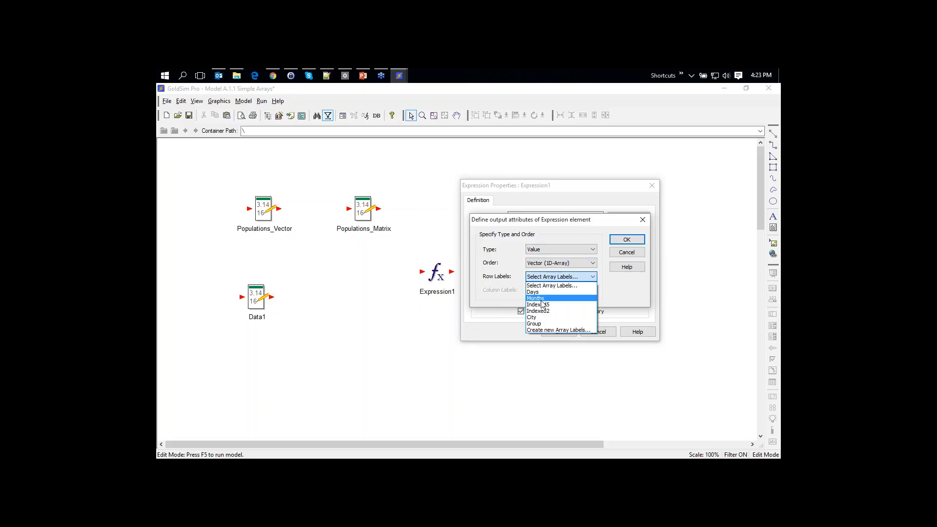
{"action": "left_click", "coordinate": [539, 318]}
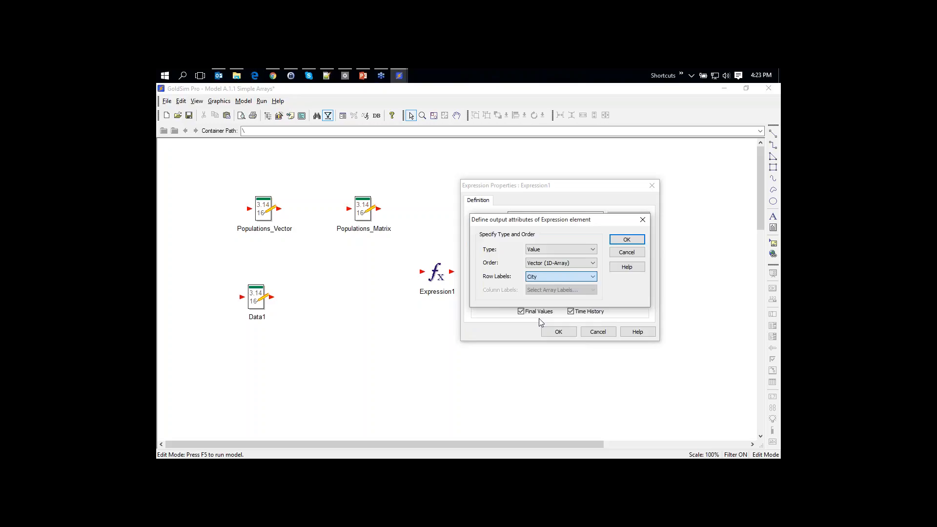
{"action": "left_click", "coordinate": [627, 239]}
{"action": "left_click_drag", "start_coordinate": [525, 186], "coordinate": [552, 172]}
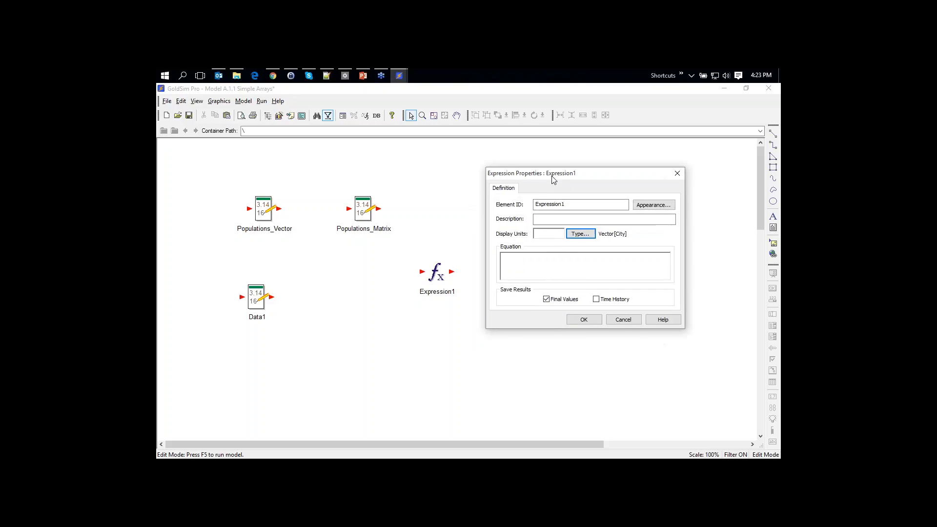
Enter Populations_Matrix[*,male] as Expression1's equation and accept it
{"action": "left_click", "coordinate": [539, 266]}
{"action": "type", "text": "pop"}
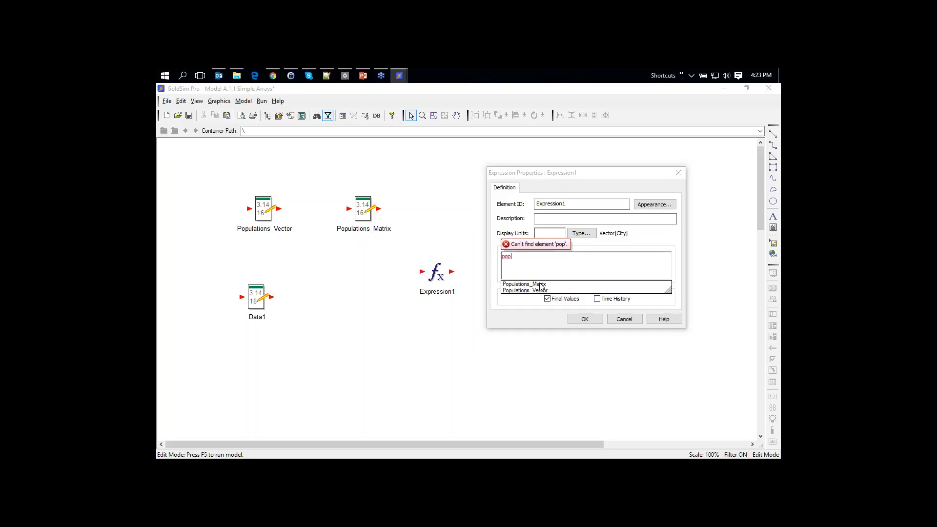
{"action": "left_click", "coordinate": [541, 285]}
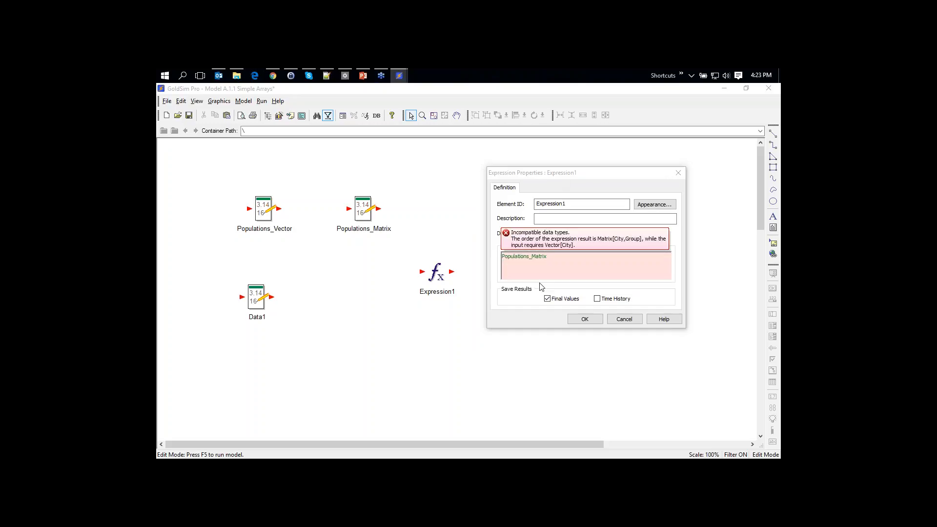
{"action": "type", "text": "["}
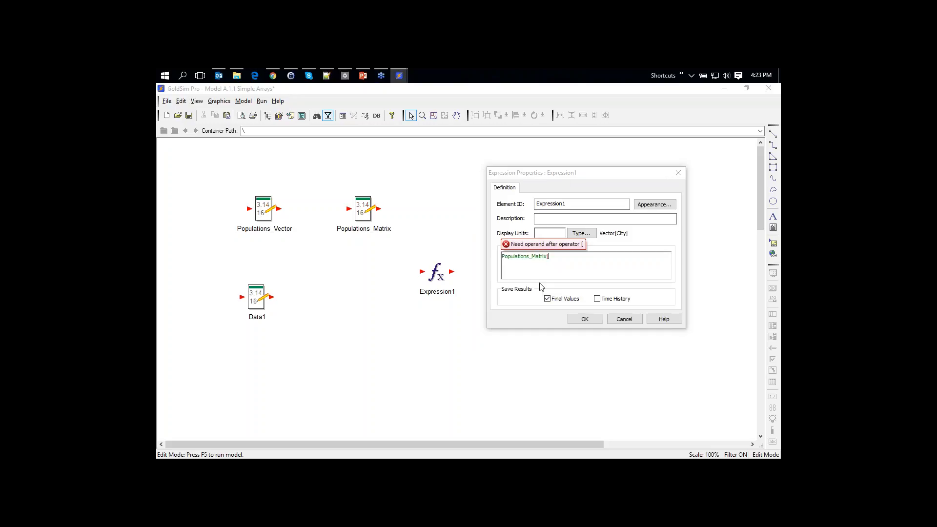
{"action": "type", "text": "*,male]"}
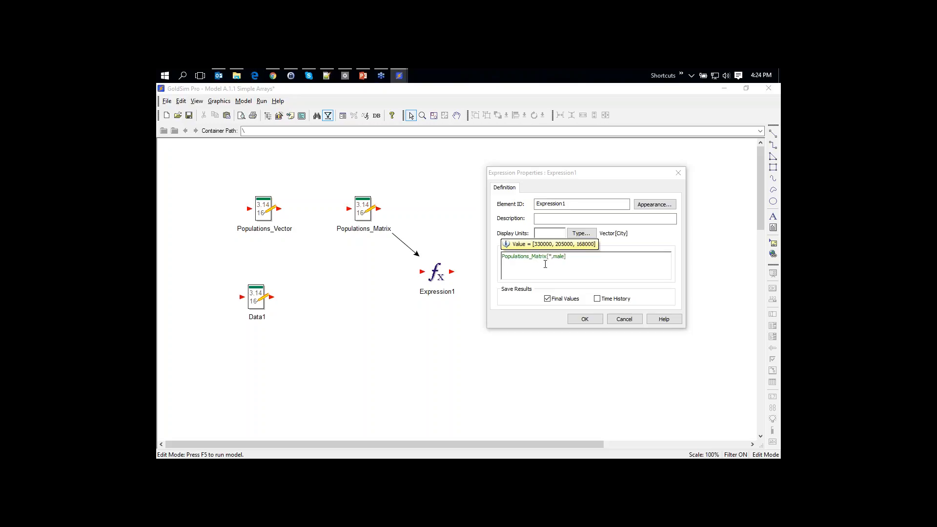
{"action": "mouse_move", "coordinate": [549, 256]}
{"action": "left_click", "coordinate": [585, 320]}
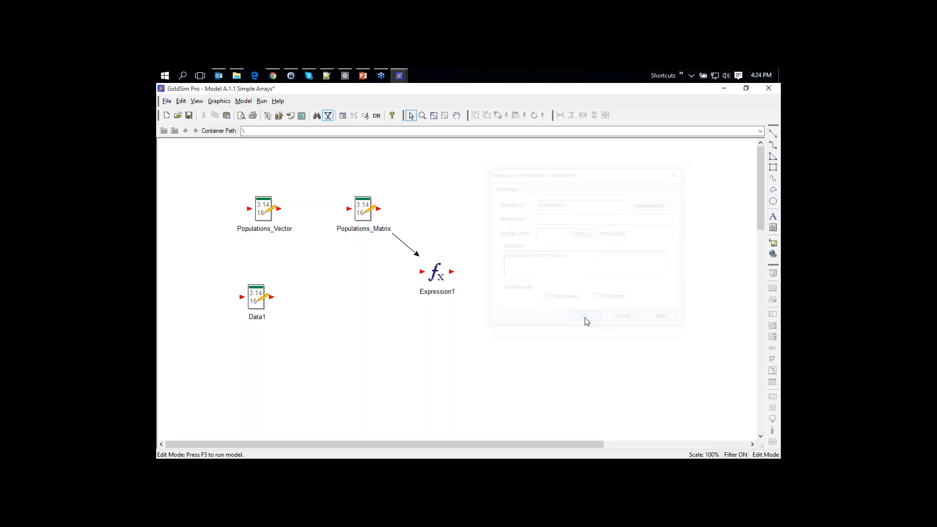
Review PowerPoint slide 6 on array functions, then move Expression1 up-right in GoldSim
{"action": "left_click", "coordinate": [363, 76]}
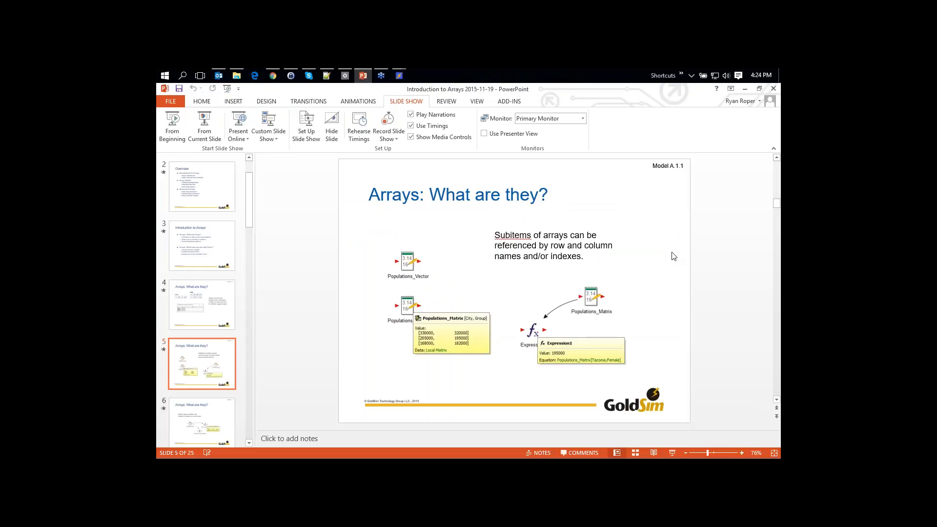
{"action": "scroll", "coordinate": [662, 271], "scroll_direction": "down", "scroll_amount": 1}
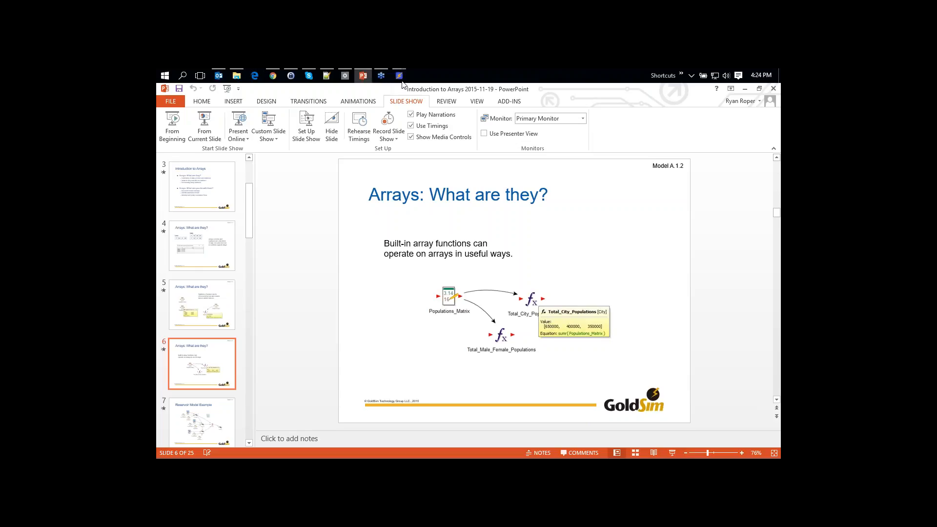
{"action": "mouse_move", "coordinate": [400, 78]}
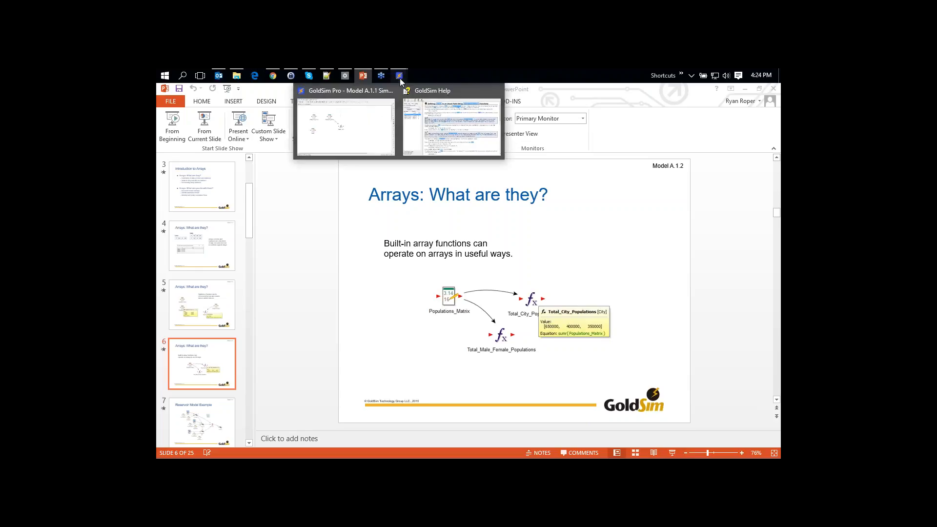
{"action": "left_click", "coordinate": [360, 138]}
{"action": "left_click_drag", "start_coordinate": [438, 291], "coordinate": [479, 268]}
Delete Expression1's Populations_Matrix[*,male] equation, leaving the Equation field empty
{"action": "double_click", "coordinate": [476, 252]}
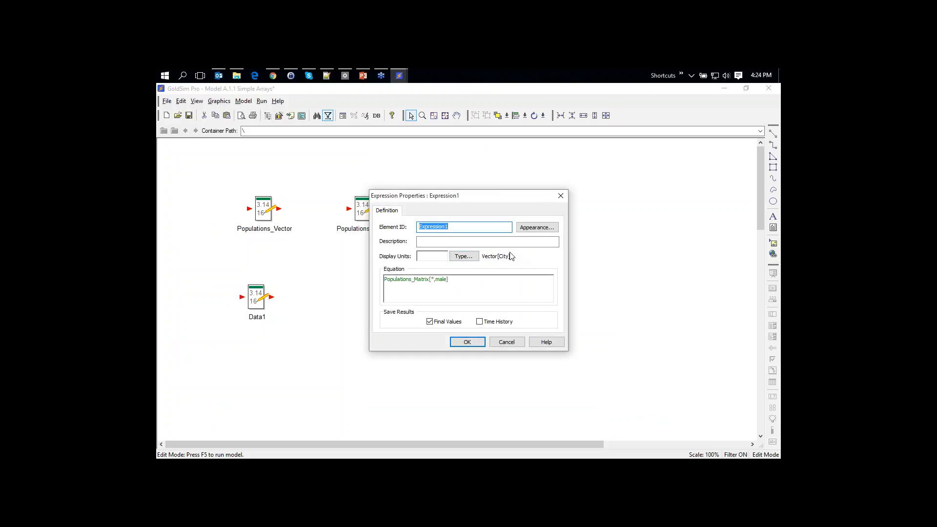
{"action": "left_click", "coordinate": [495, 282]}
{"action": "key", "text": "BackSpace"}
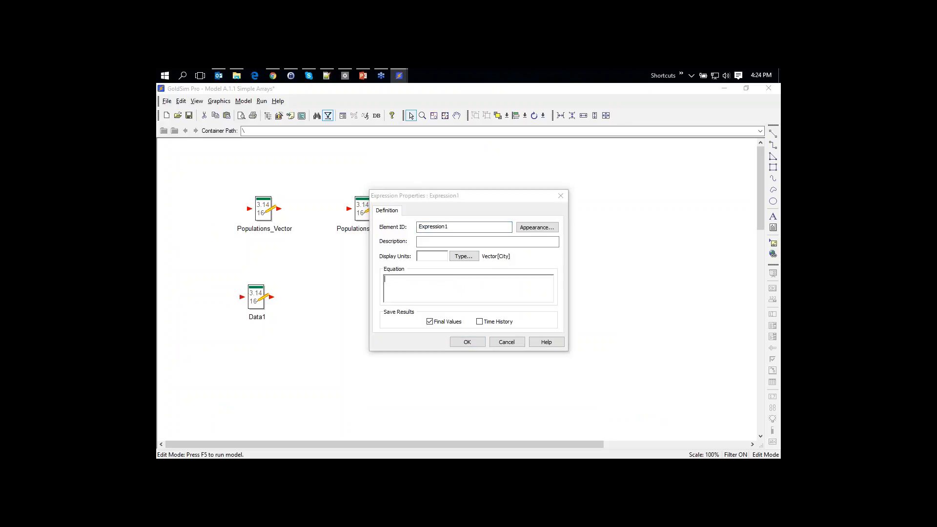
{"action": "left_click_drag", "start_coordinate": [410, 200], "coordinate": [572, 169]}
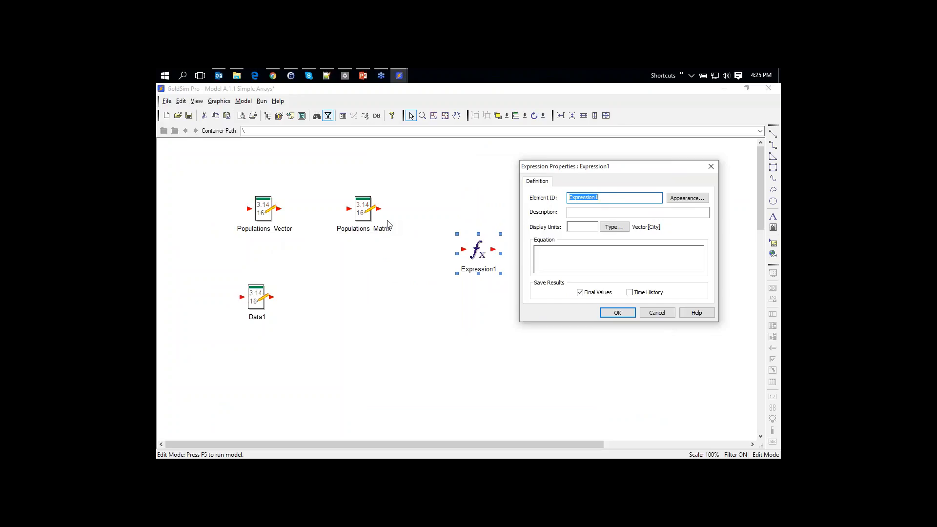
{"action": "left_click", "coordinate": [570, 261]}
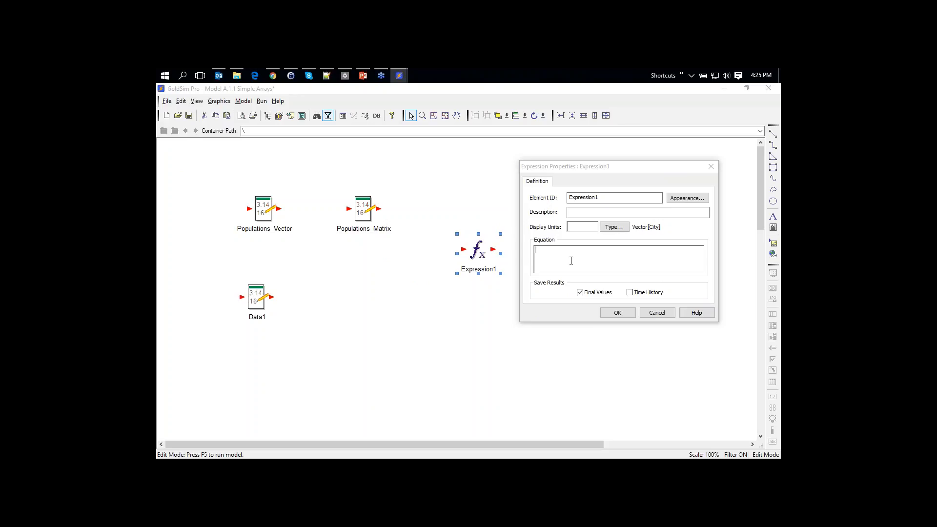
Show the Functions > Array Operators list from the Equation field's context menu
{"action": "right_click", "coordinate": [544, 251]}
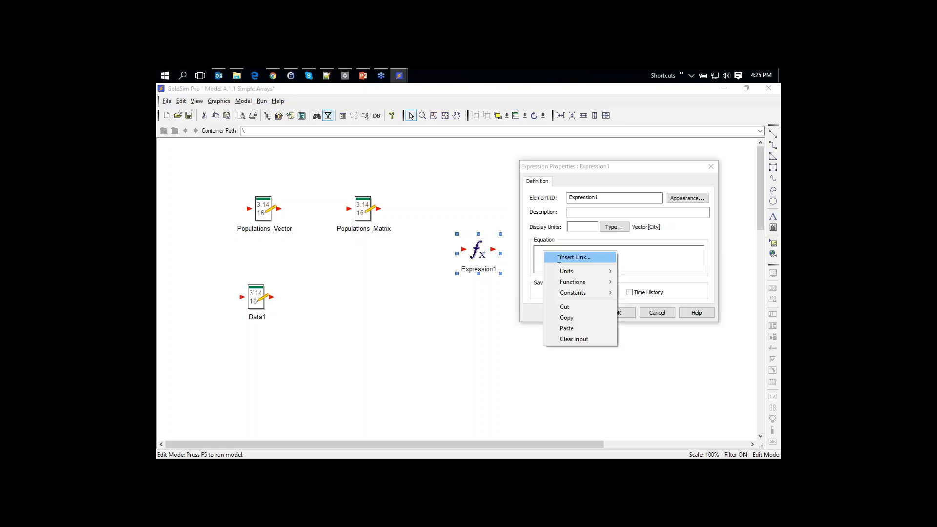
{"action": "mouse_move", "coordinate": [577, 275]}
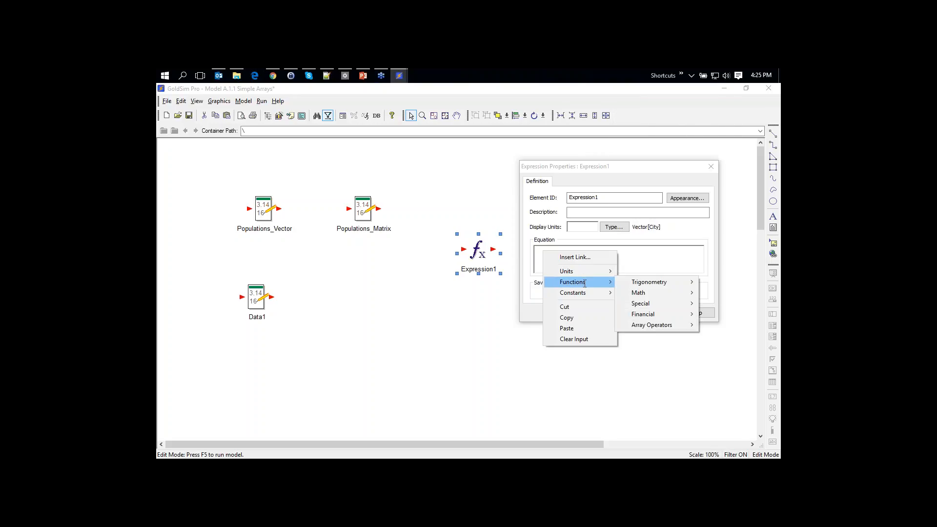
{"action": "mouse_move", "coordinate": [642, 283]}
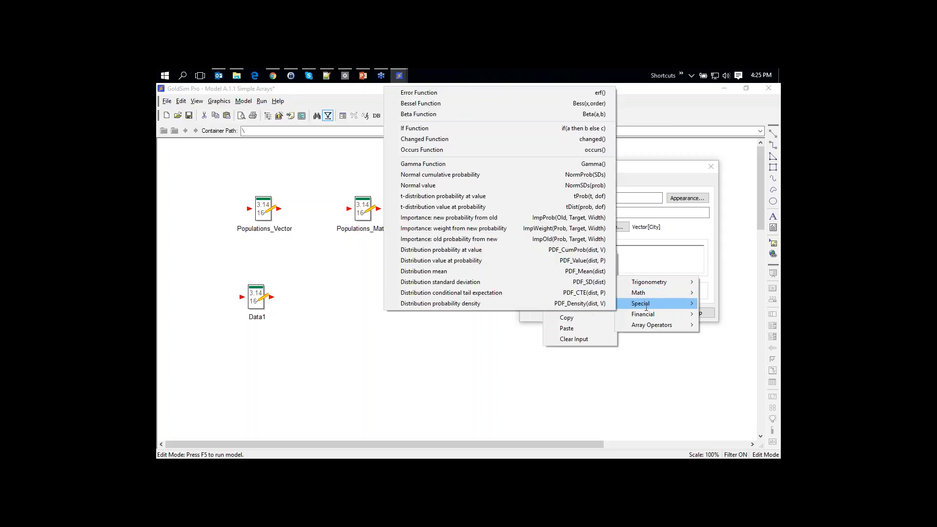
{"action": "mouse_move", "coordinate": [646, 313]}
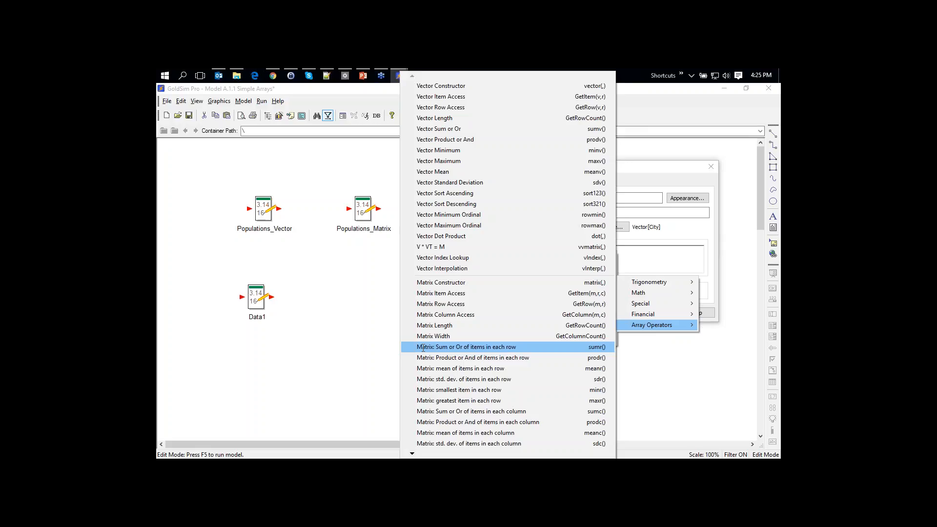
Enter sumr(Populations_Matrix) as Expression1's equation, giving city totals [650000, 400000, 350000]
{"action": "left_click", "coordinate": [503, 348]}
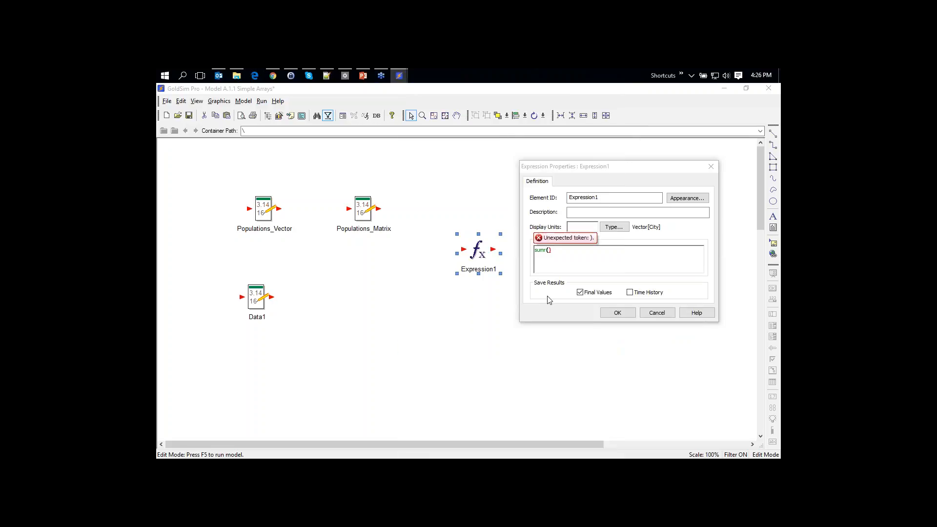
{"action": "type", "text": "pop"}
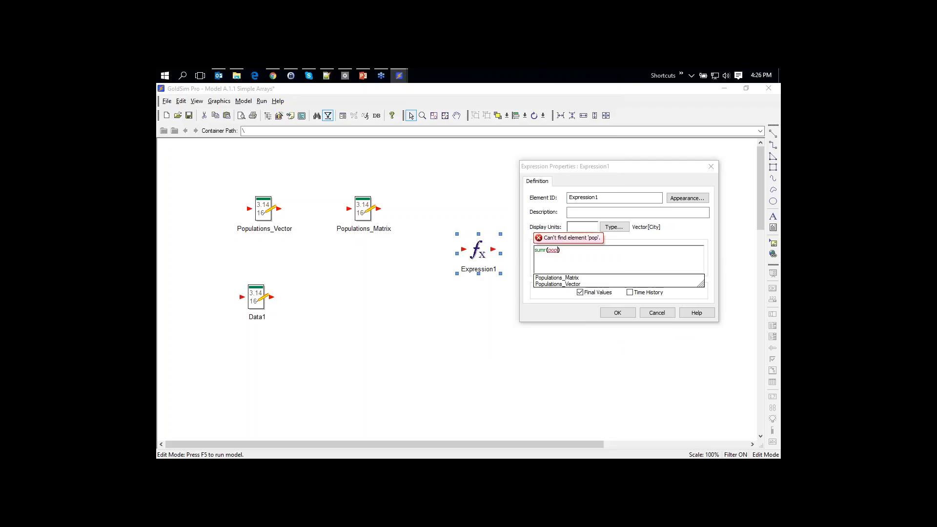
{"action": "key", "text": "Return"}
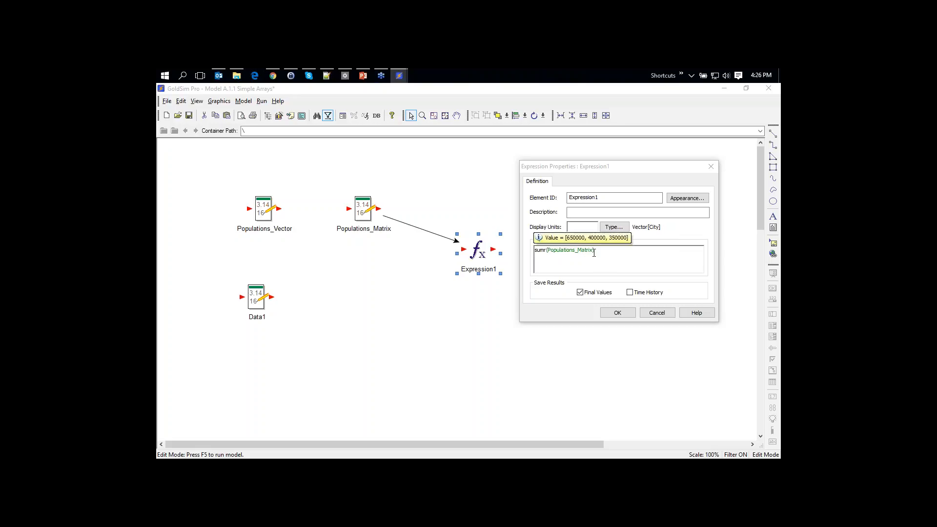
{"action": "left_click", "coordinate": [617, 312]}
{"action": "left_click", "coordinate": [349, 293]}
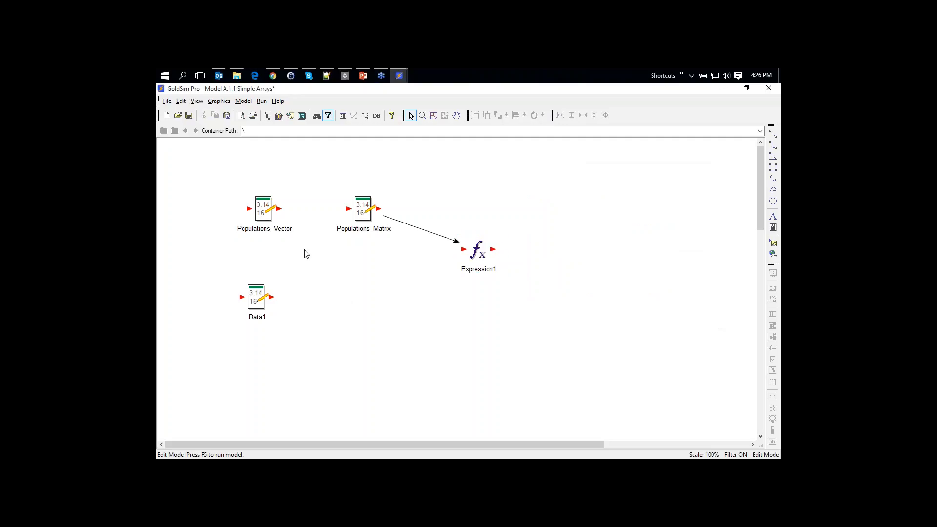
{"action": "mouse_move", "coordinate": [267, 214]}
Advance the PowerPoint deck to slide 7, Reservoir Model Example
{"action": "left_click", "coordinate": [363, 76]}
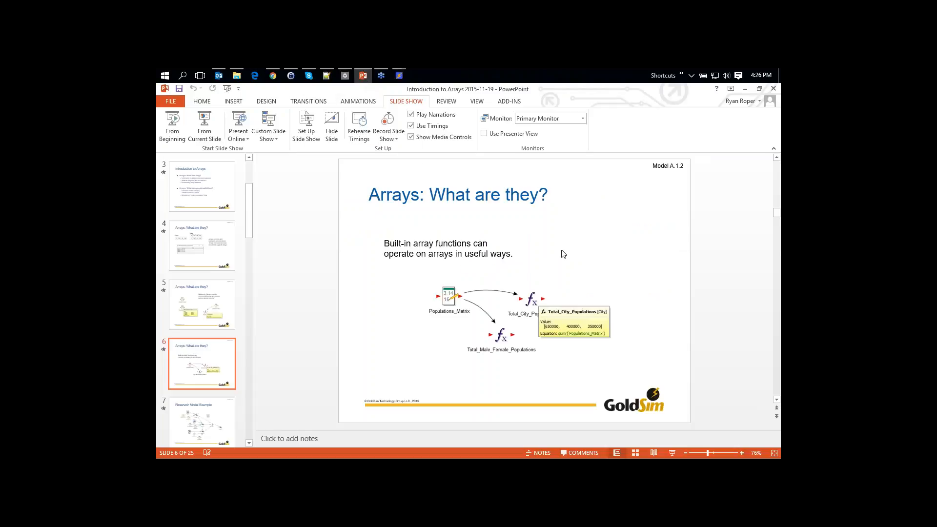
{"action": "left_click", "coordinate": [776, 109]}
{"action": "left_click", "coordinate": [691, 180]}
{"action": "scroll", "coordinate": [610, 244], "scroll_direction": "down", "scroll_amount": 1}
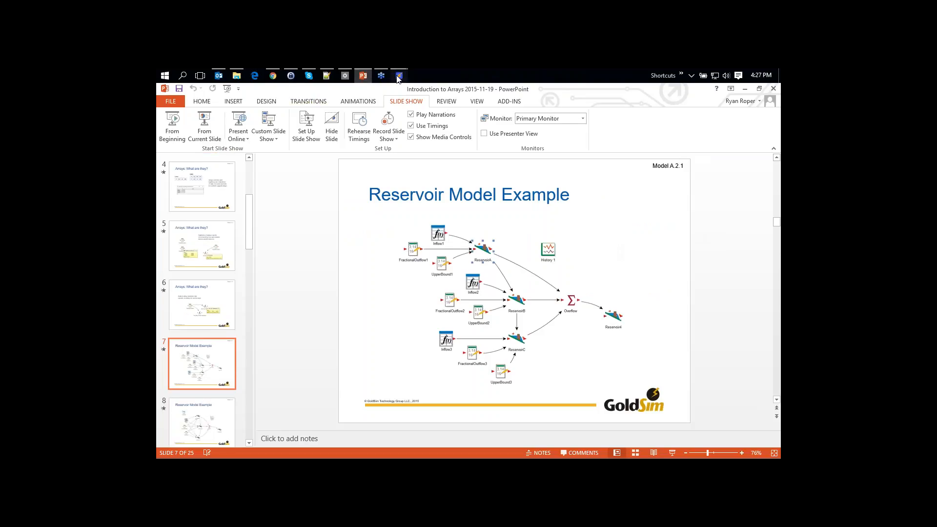
Back in GoldSim, load Model A.2.1 Reservoirs Scalar Inputs without saving the simple-arrays changes
{"action": "mouse_move", "coordinate": [398, 75]}
{"action": "left_click", "coordinate": [354, 143]}
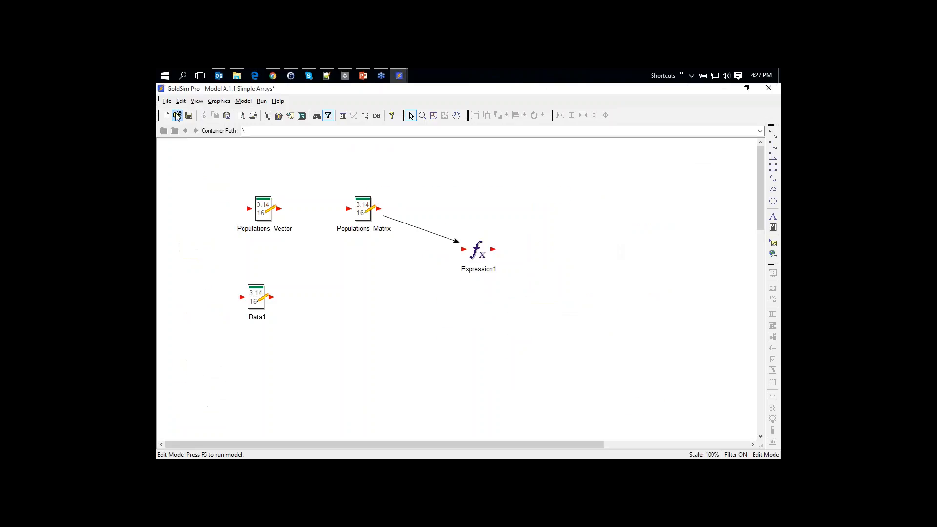
{"action": "left_click", "coordinate": [177, 116]}
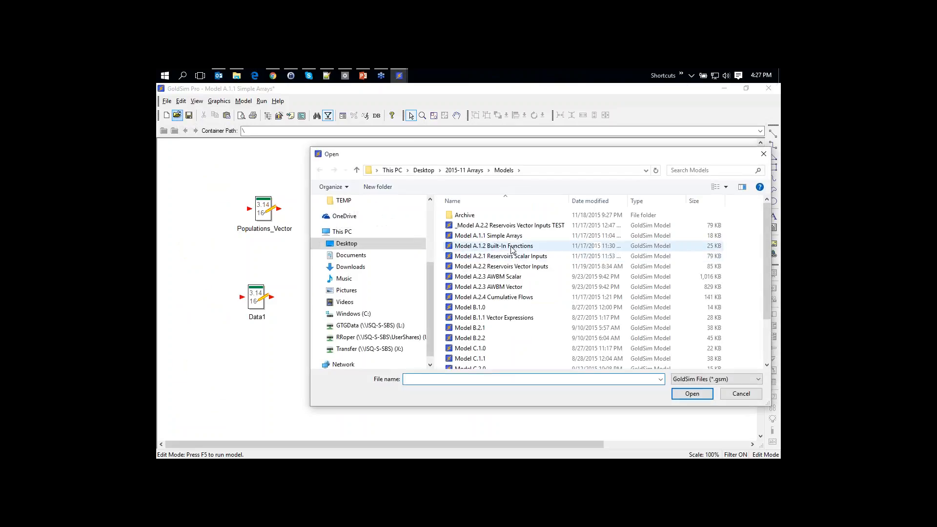
{"action": "left_click", "coordinate": [505, 257]}
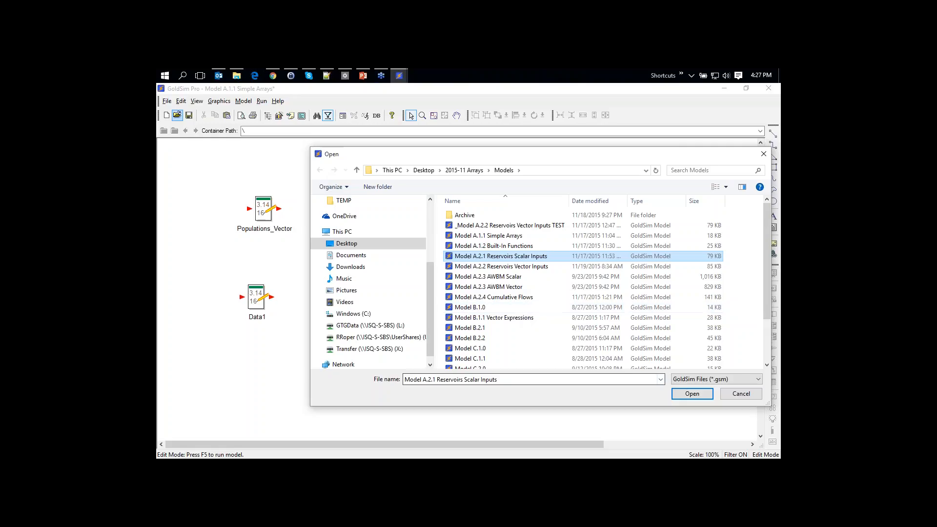
{"action": "left_click", "coordinate": [692, 393]}
{"action": "left_click", "coordinate": [477, 296]}
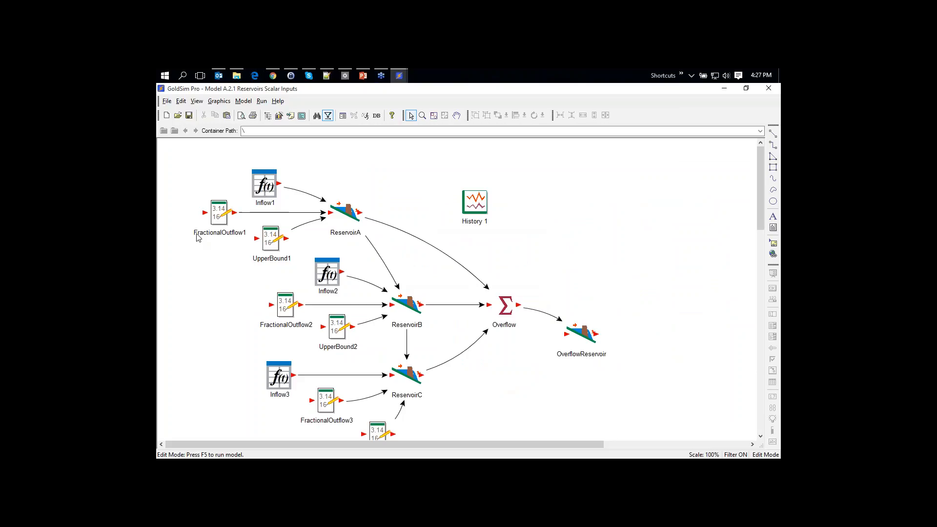
Accept ReservoirA's properties with withdrawal rate FractionalOutflow1 * ReservoirA and review the three-reservoir network
{"action": "mouse_move", "coordinate": [347, 212]}
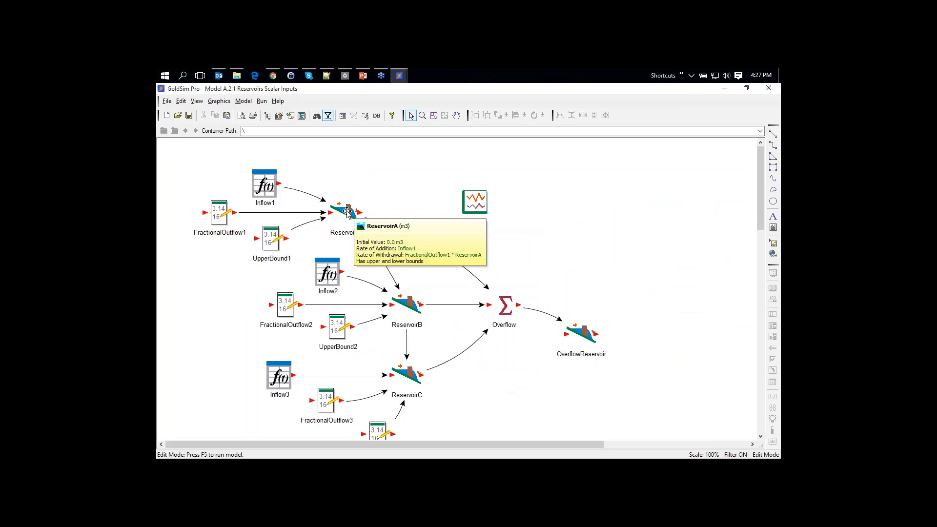
{"action": "double_click", "coordinate": [347, 212]}
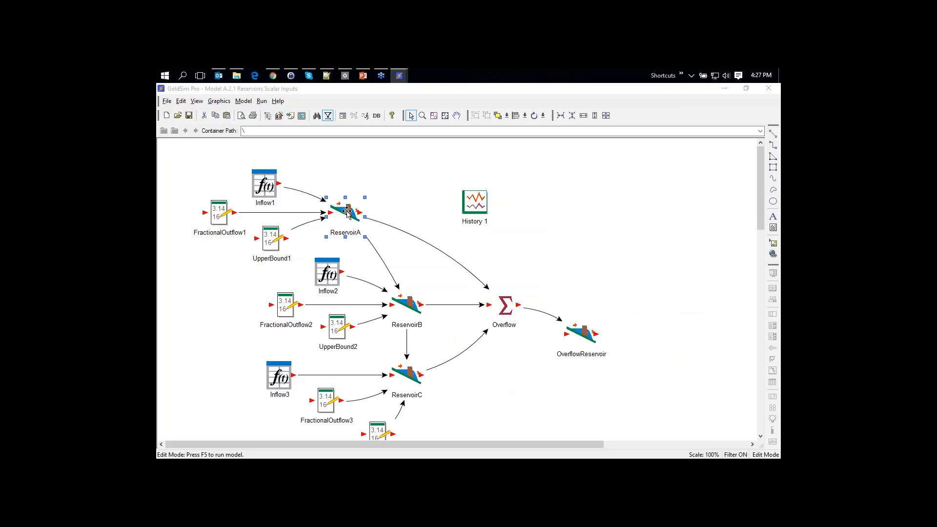
{"action": "left_click_drag", "start_coordinate": [458, 174], "coordinate": [504, 152]}
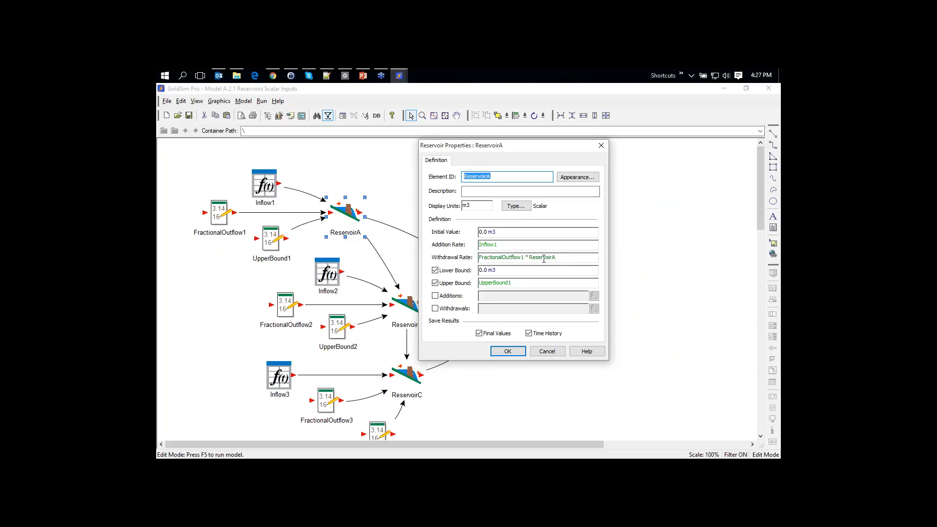
{"action": "mouse_move", "coordinate": [545, 260]}
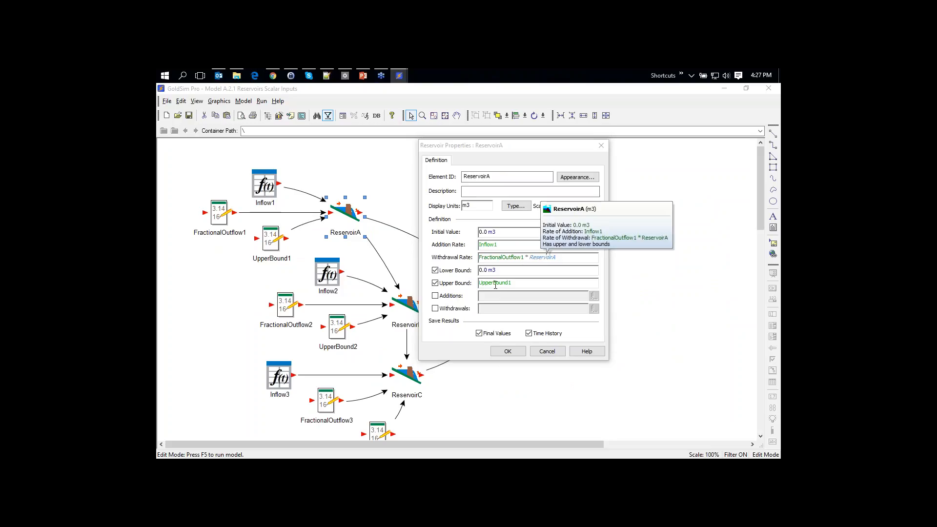
{"action": "left_click", "coordinate": [504, 351]}
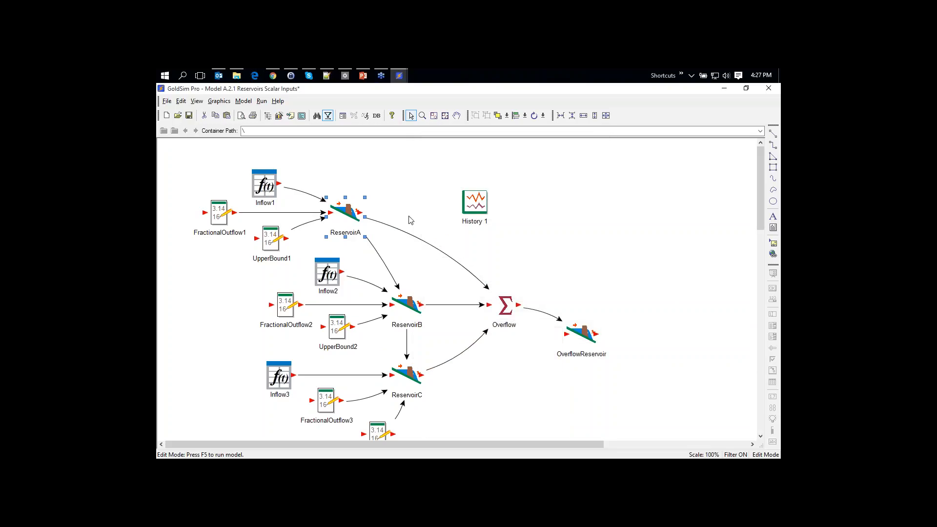
{"action": "mouse_move", "coordinate": [347, 218]}
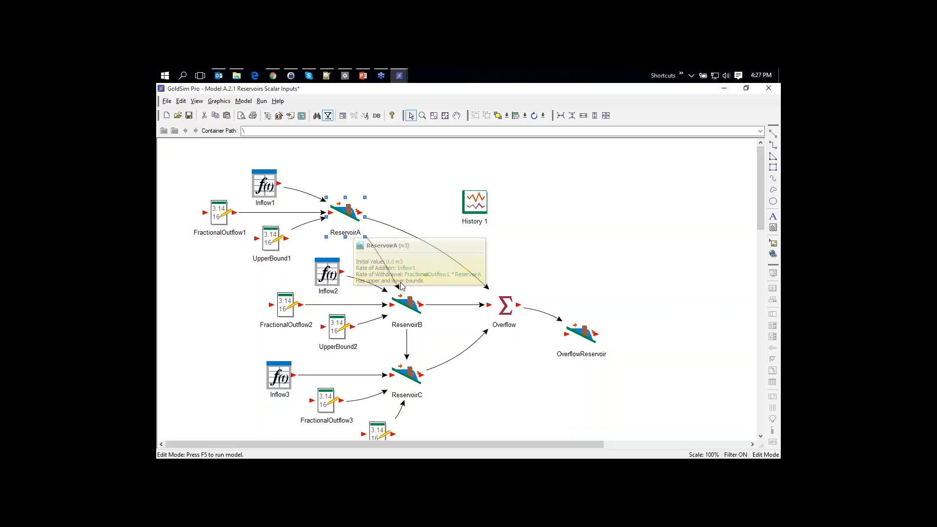
{"action": "mouse_move", "coordinate": [408, 298]}
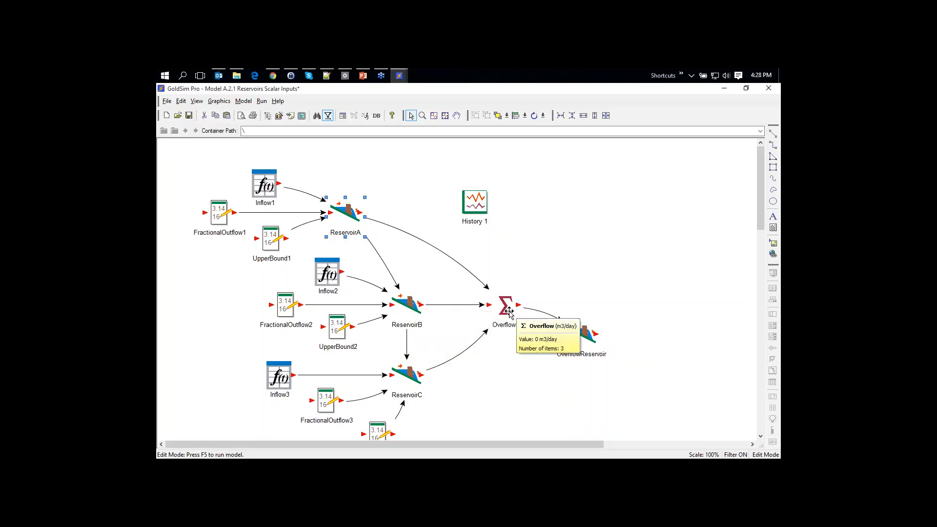
{"action": "mouse_move", "coordinate": [589, 335]}
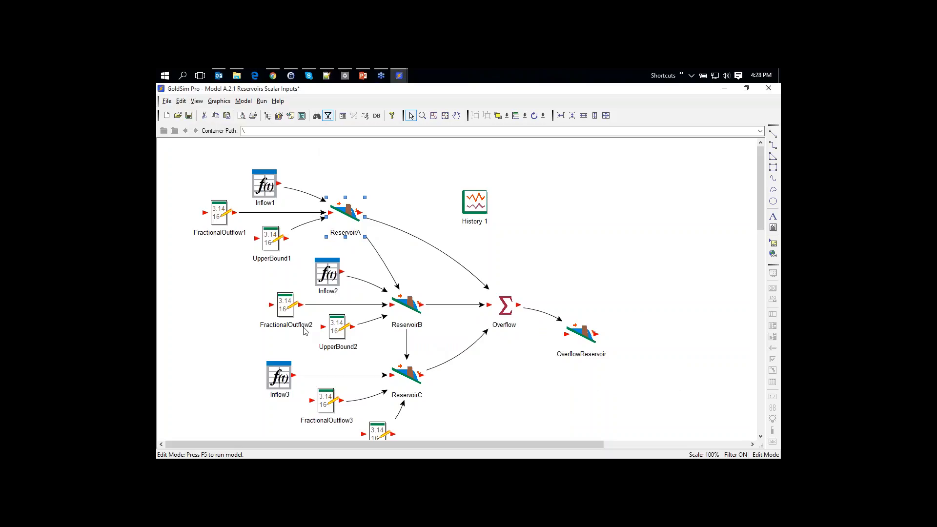
Open the Model A.2.3 AWBM Vector file, discarding unsaved changes to the current model
{"action": "left_click", "coordinate": [178, 116]}
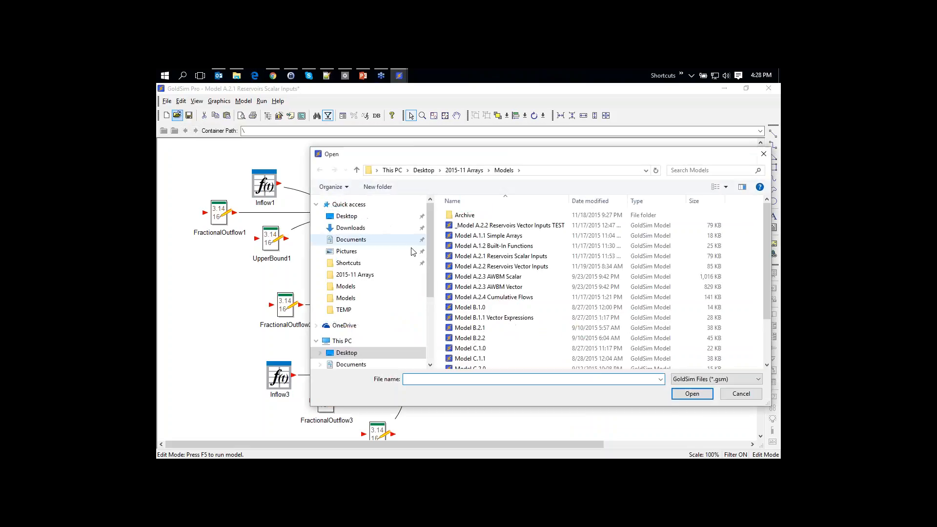
{"action": "left_click", "coordinate": [534, 287]}
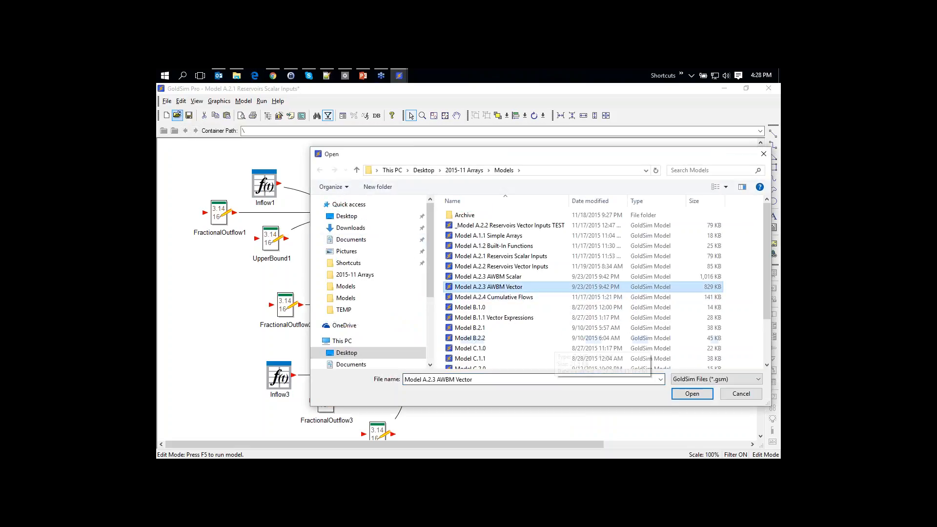
{"action": "left_click", "coordinate": [692, 393]}
{"action": "left_click", "coordinate": [490, 297]}
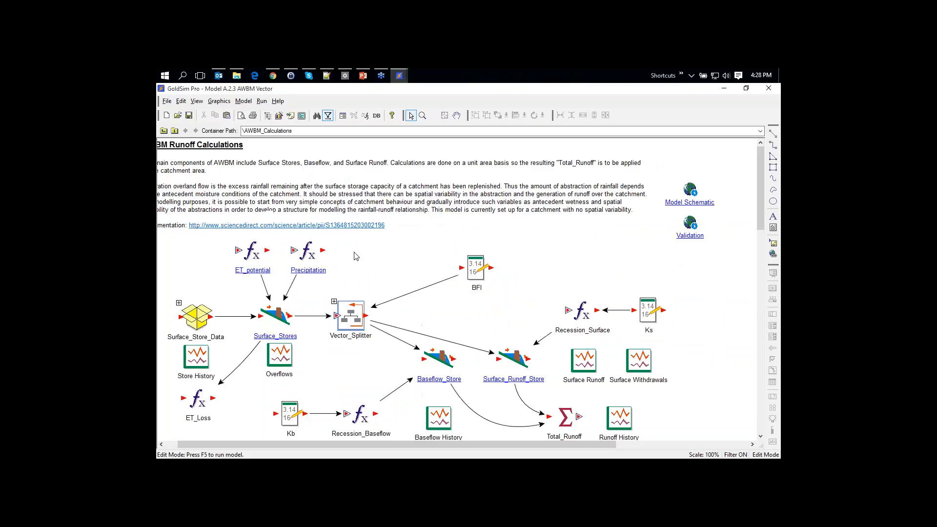
Open Model A.2.2 Reservoirs Vector Inputs and go up from the DashBoard to the top level
{"action": "left_click", "coordinate": [179, 117]}
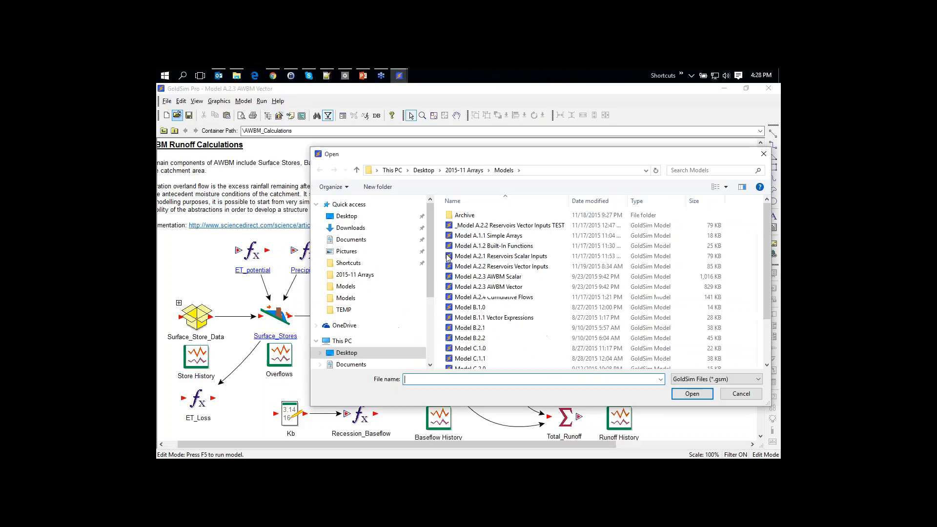
{"action": "left_click", "coordinate": [536, 266]}
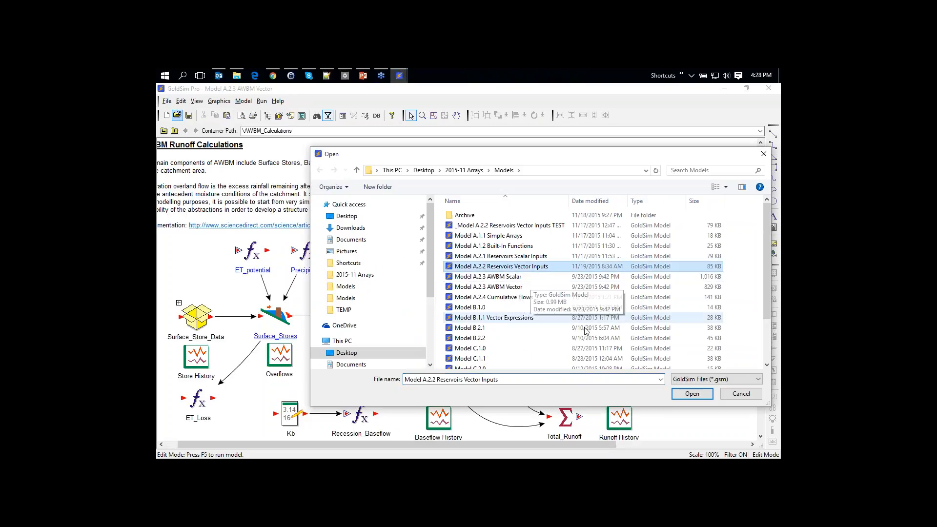
{"action": "left_click", "coordinate": [692, 394]}
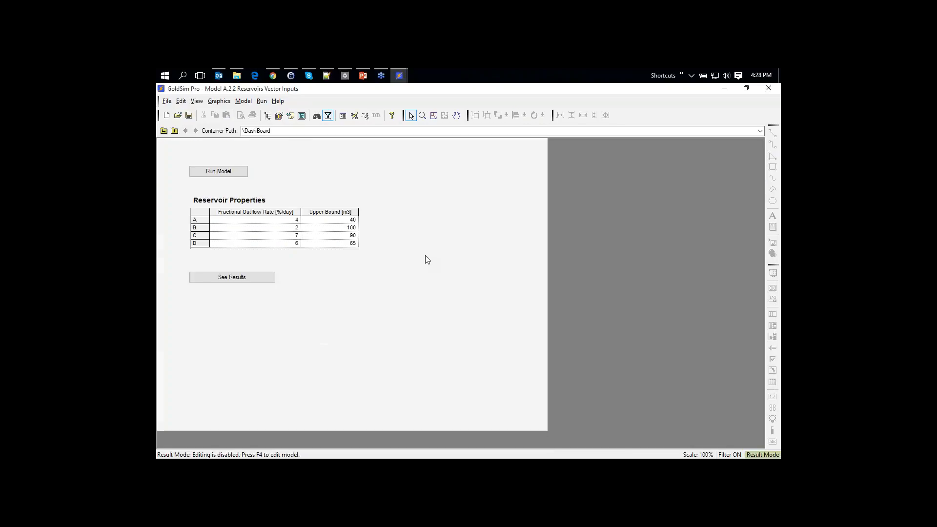
{"action": "left_click", "coordinate": [164, 130]}
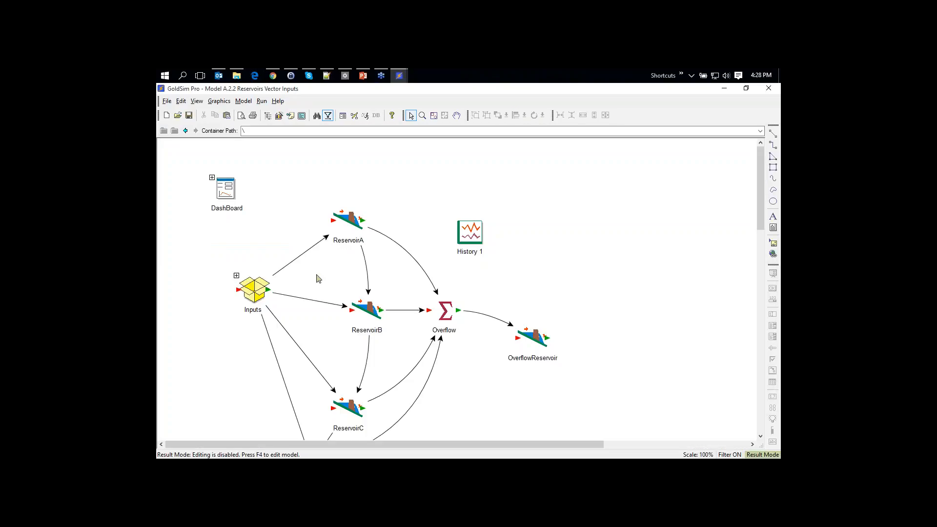
Switch to edit mode, discarding results, and open the Inputs container
{"action": "key", "text": "F4"}
{"action": "left_click", "coordinate": [461, 309]}
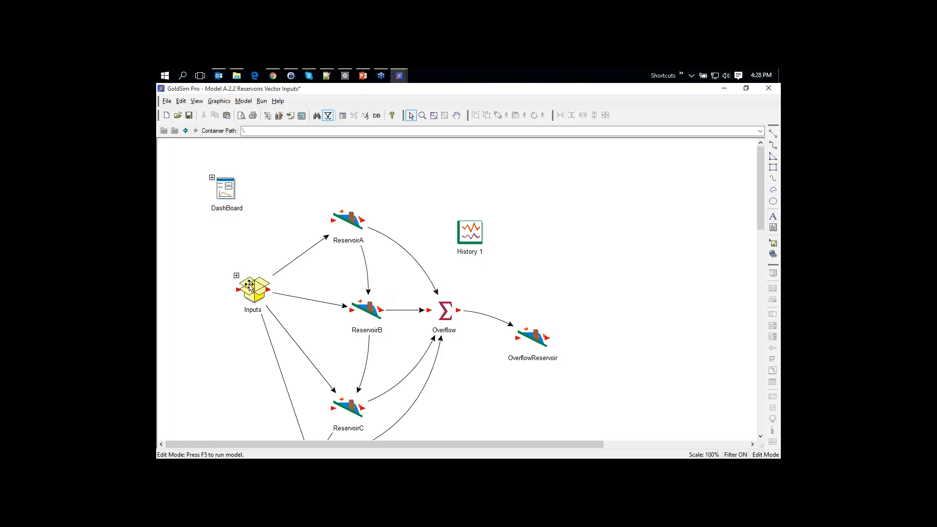
{"action": "left_click_drag", "start_coordinate": [249, 285], "coordinate": [219, 271]}
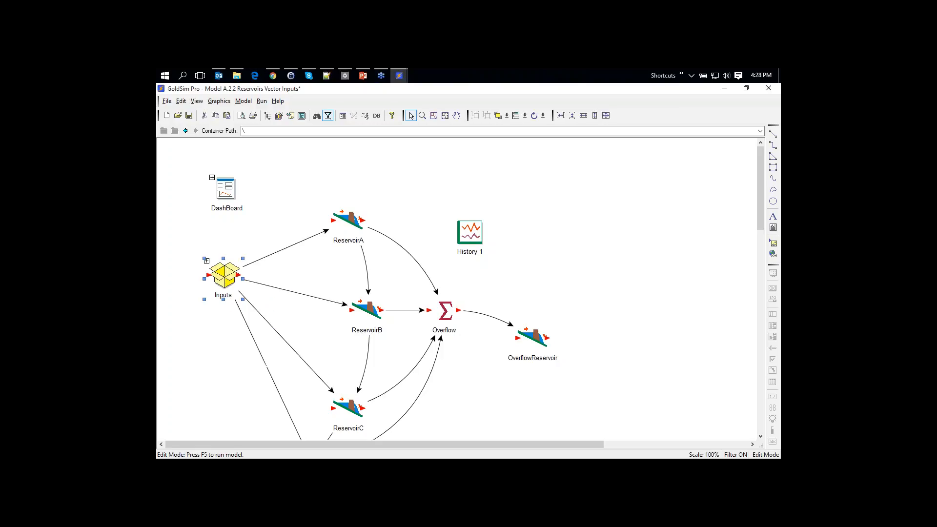
{"action": "left_click", "coordinate": [230, 241]}
{"action": "left_click", "coordinate": [207, 261]}
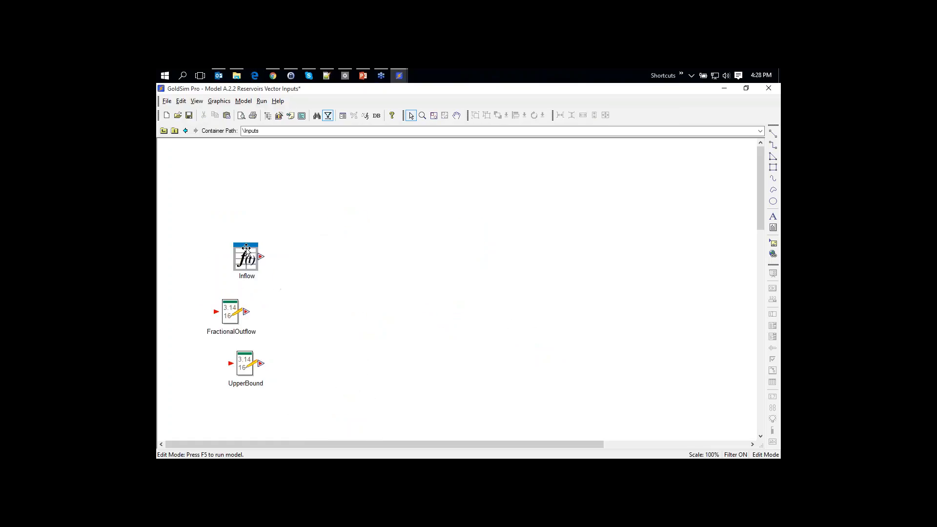
Move Inflow, FractionalOutflow and UpperBound to the top-level Model, then delete the Inputs container
{"action": "left_click", "coordinate": [246, 251]}
{"action": "left_click", "coordinate": [231, 310], "text": "ctrl"}
{"action": "left_click", "coordinate": [244, 363], "text": "ctrl"}
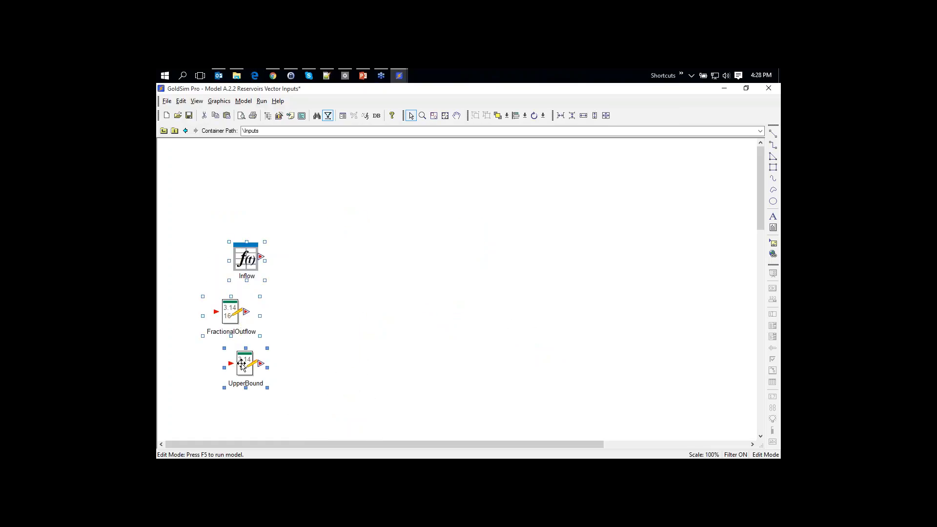
{"action": "right_click", "coordinate": [246, 258]}
{"action": "left_click", "coordinate": [266, 263]}
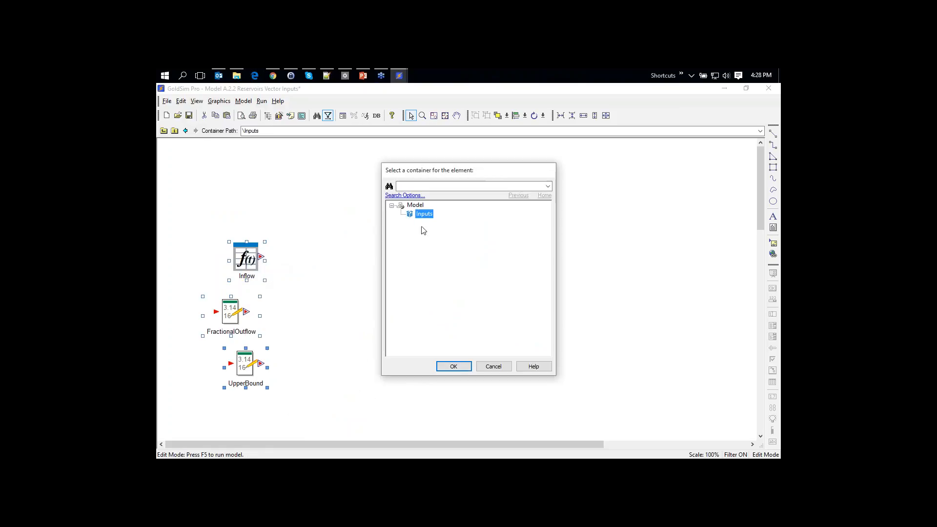
{"action": "left_click", "coordinate": [420, 207]}
{"action": "left_click", "coordinate": [453, 368]}
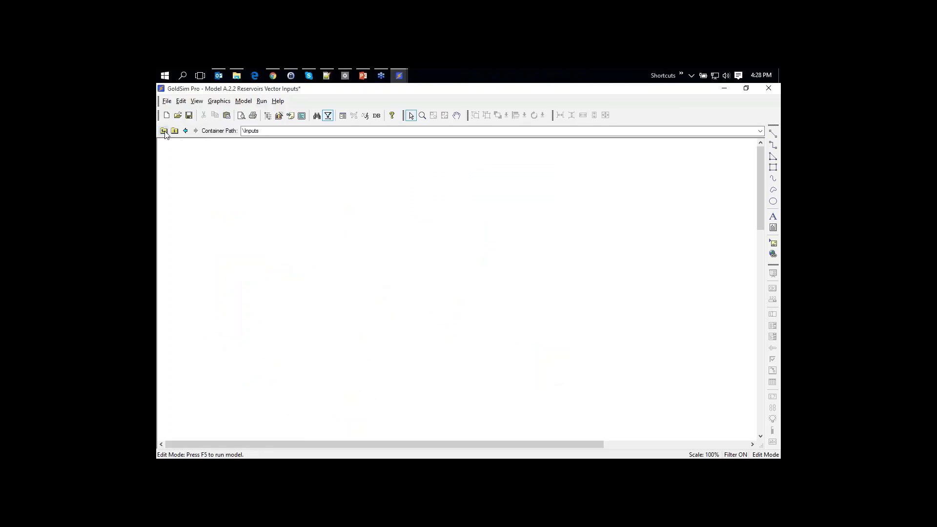
{"action": "left_click", "coordinate": [164, 131]}
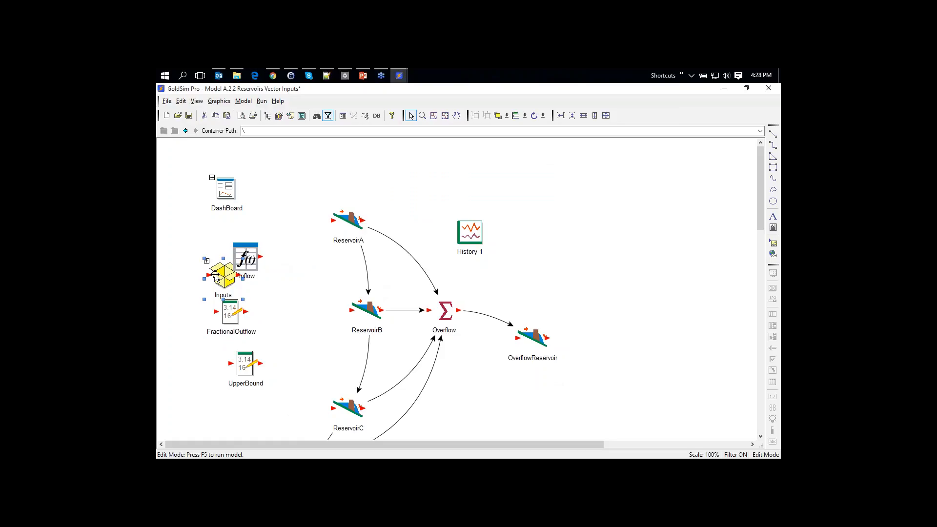
{"action": "key", "text": "Delete"}
Confirm the Inputs container deletion, then delete ReservoirD from the model
{"action": "left_click", "coordinate": [489, 296]}
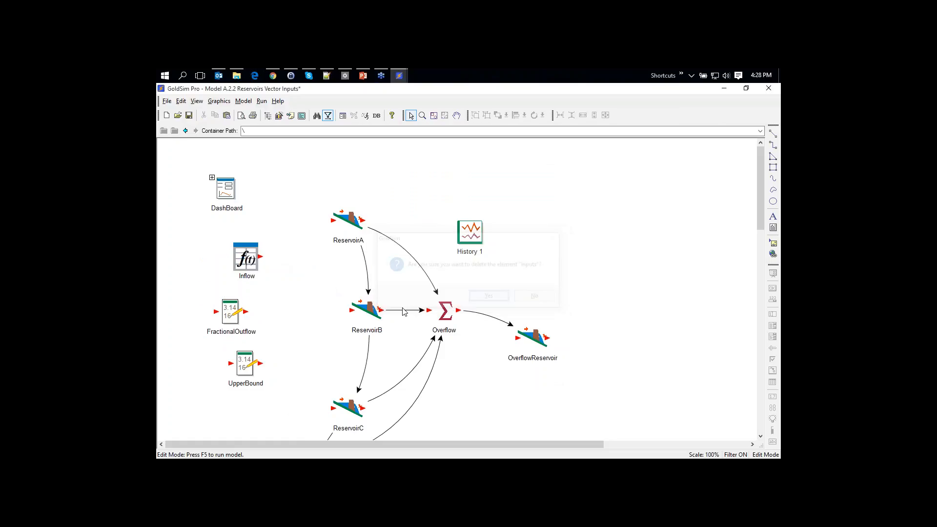
{"action": "scroll", "coordinate": [335, 316], "scroll_direction": "down", "scroll_amount": 3}
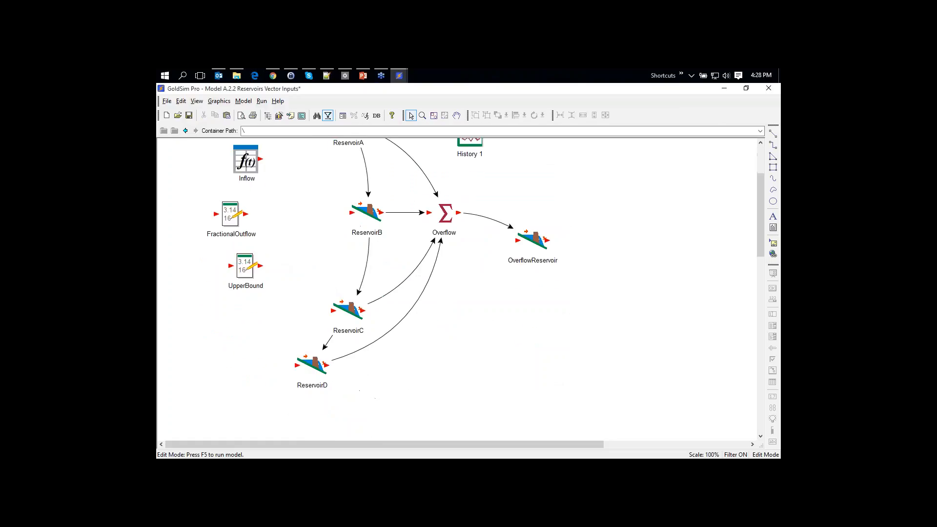
{"action": "scroll", "coordinate": [485, 275], "scroll_direction": "up", "scroll_amount": 1}
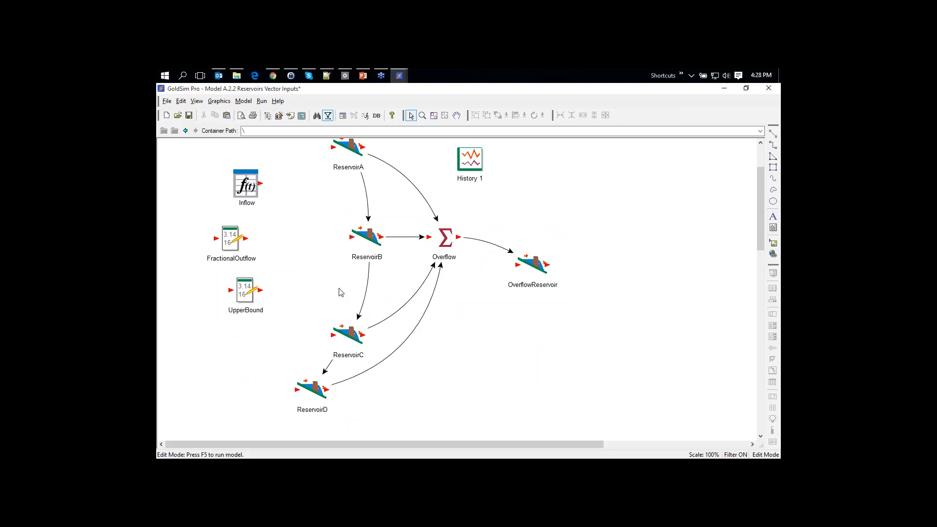
{"action": "left_click", "coordinate": [314, 389]}
{"action": "key", "text": "Delete"}
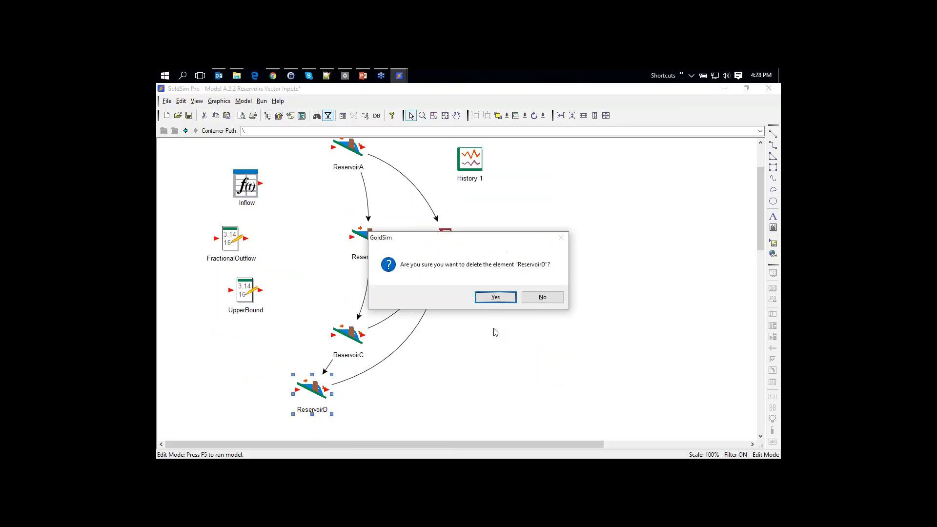
{"action": "left_click", "coordinate": [495, 300]}
Remove the ReservoirD input from the Overflow sum element
{"action": "left_click", "coordinate": [446, 242]}
{"action": "double_click", "coordinate": [445, 243]}
{"action": "left_click", "coordinate": [475, 288]}
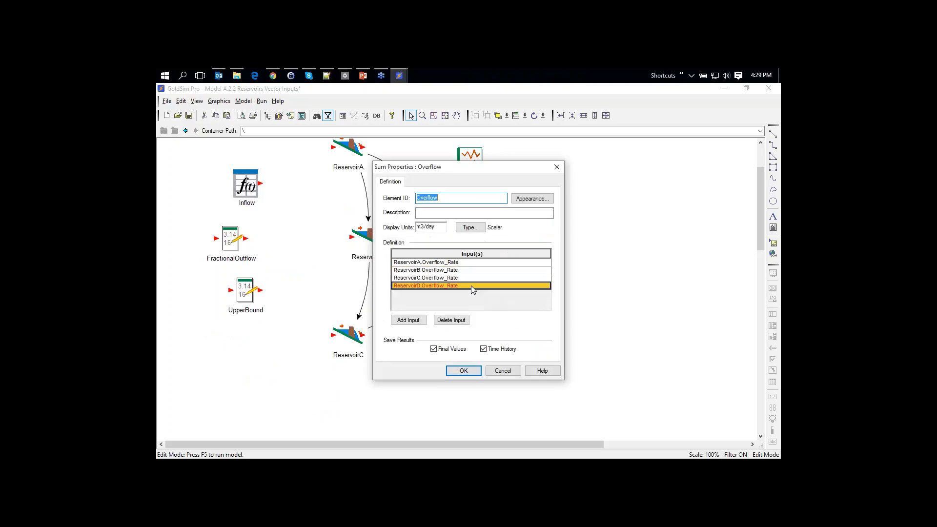
{"action": "left_click", "coordinate": [451, 319]}
{"action": "left_click", "coordinate": [475, 297]}
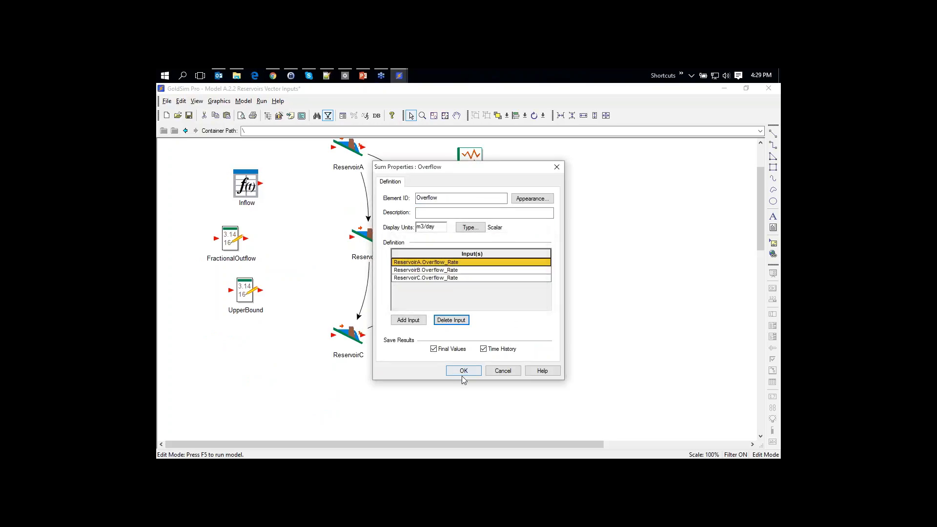
{"action": "left_click", "coordinate": [464, 371]}
Delete the ReservoirD result from History 1
{"action": "double_click", "coordinate": [471, 160]}
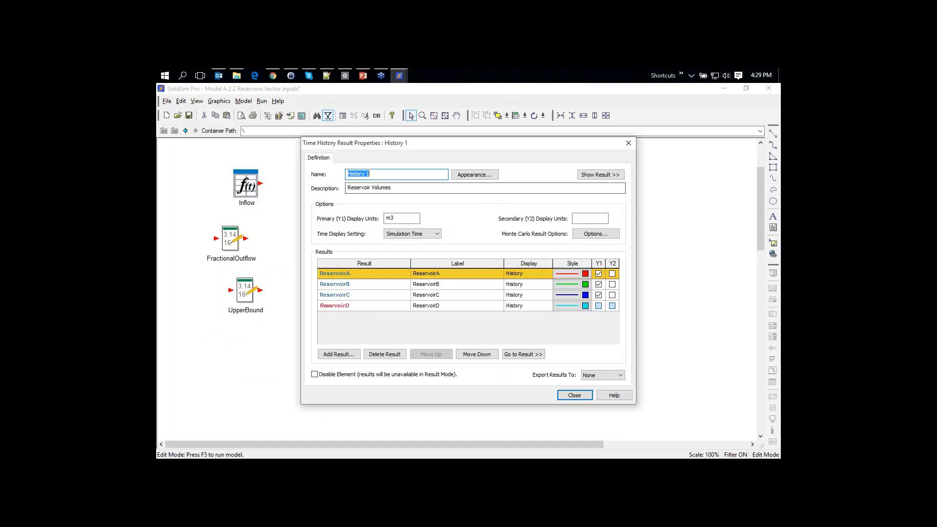
{"action": "left_click", "coordinate": [430, 306]}
{"action": "left_click", "coordinate": [400, 355]}
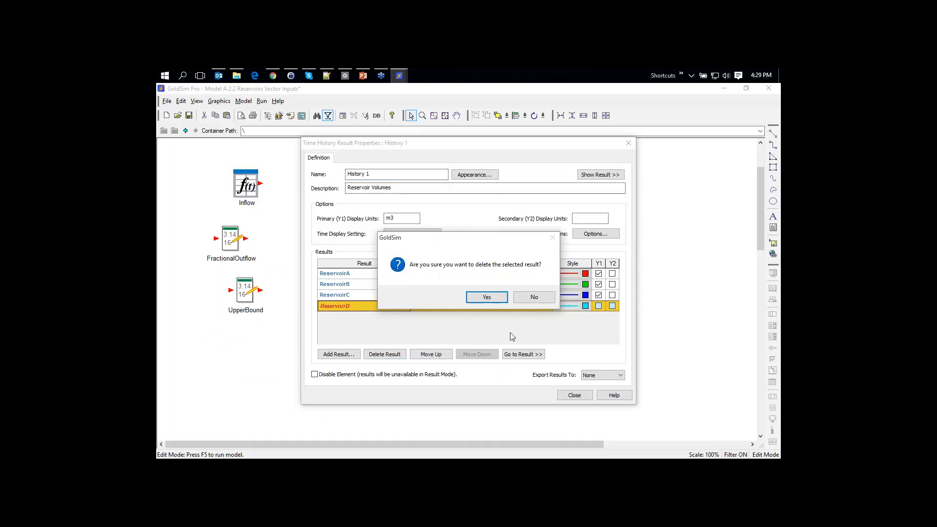
{"action": "left_click", "coordinate": [485, 295]}
{"action": "left_click", "coordinate": [574, 396]}
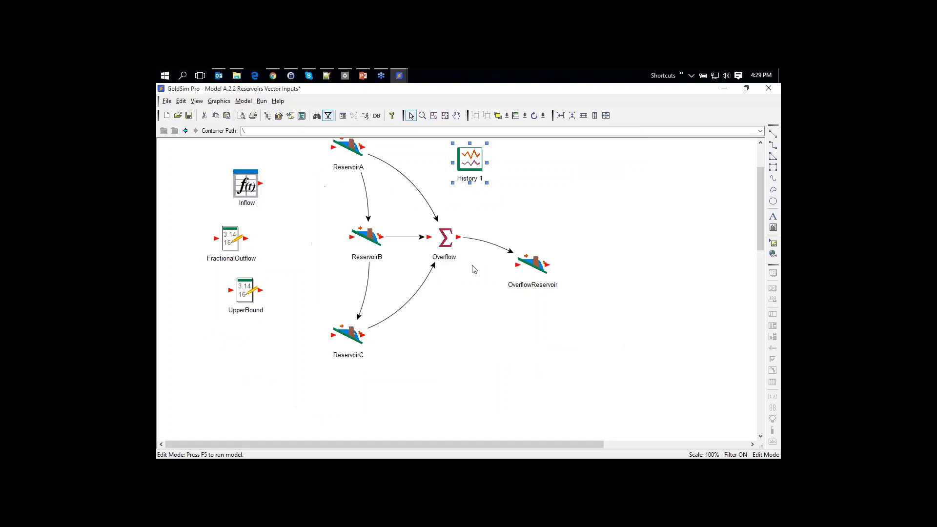
Edit the Reservoirs array label set to drop member D, leaving A to C
{"action": "left_click", "coordinate": [244, 101]}
{"action": "left_click", "coordinate": [267, 145]}
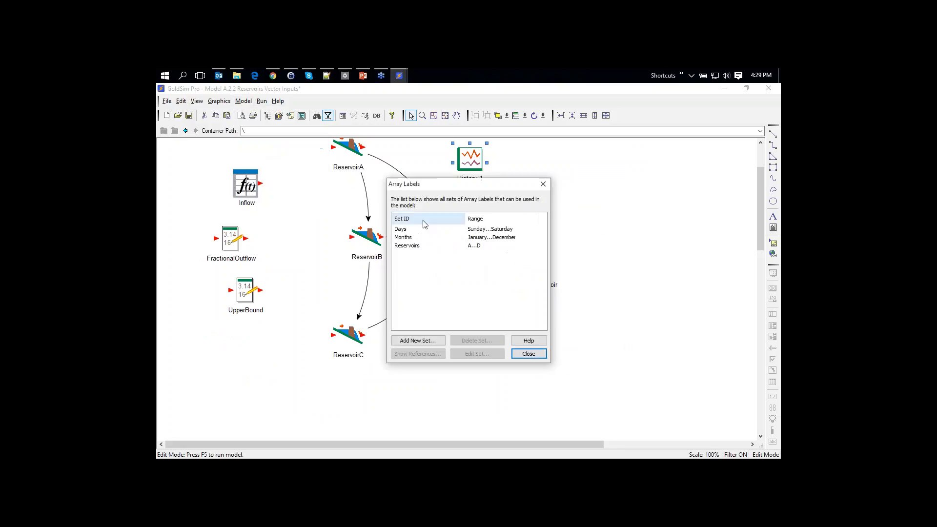
{"action": "left_click", "coordinate": [412, 246]}
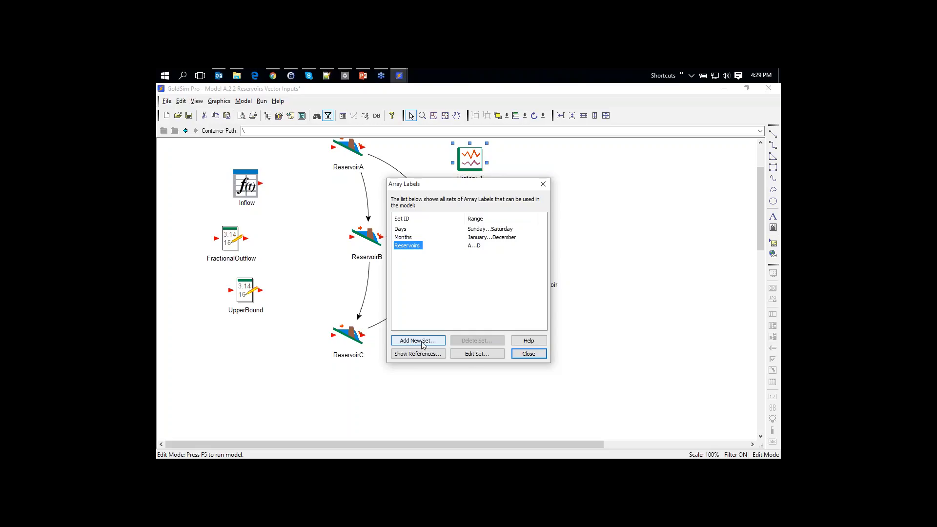
{"action": "left_click", "coordinate": [475, 354]}
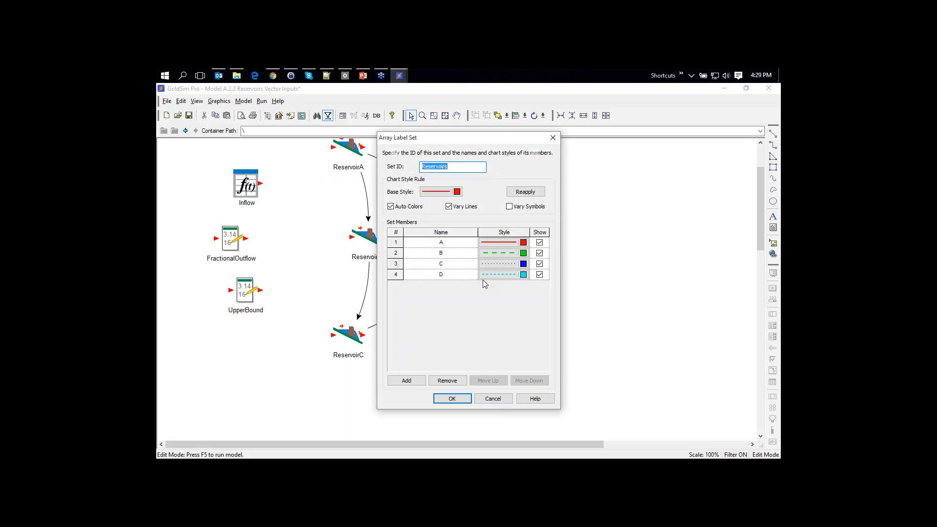
{"action": "left_click", "coordinate": [447, 381]}
{"action": "left_click", "coordinate": [452, 398]}
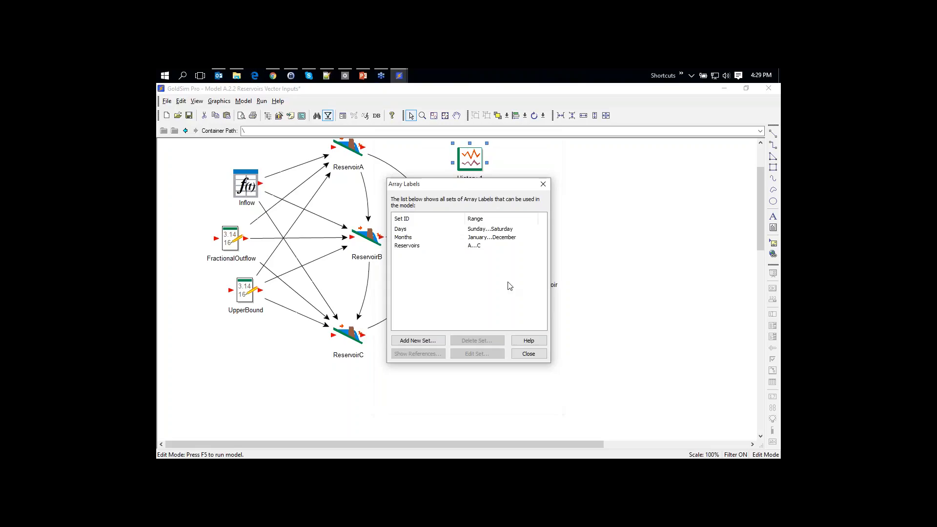
{"action": "left_click", "coordinate": [526, 351]}
{"action": "scroll", "coordinate": [508, 340], "scroll_direction": "up", "scroll_amount": 3}
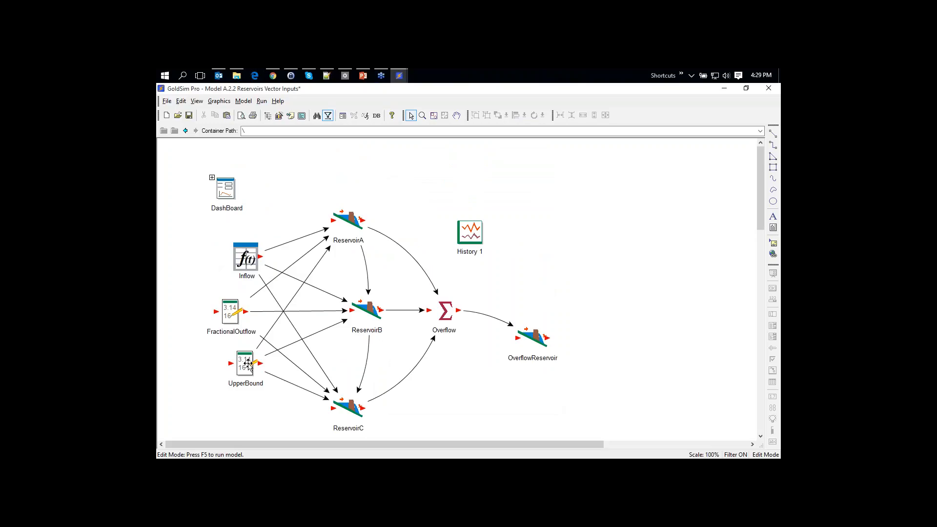
{"action": "mouse_move", "coordinate": [245, 365]}
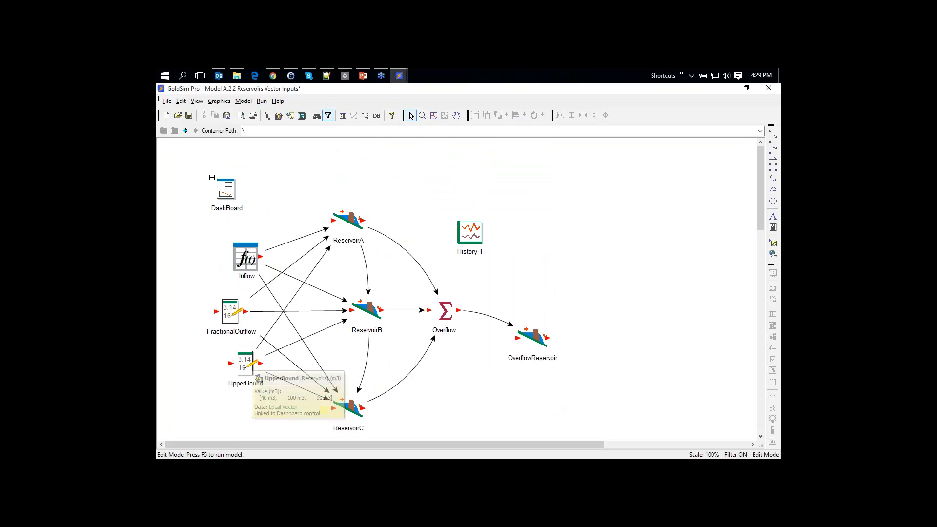
{"action": "mouse_move", "coordinate": [230, 316]}
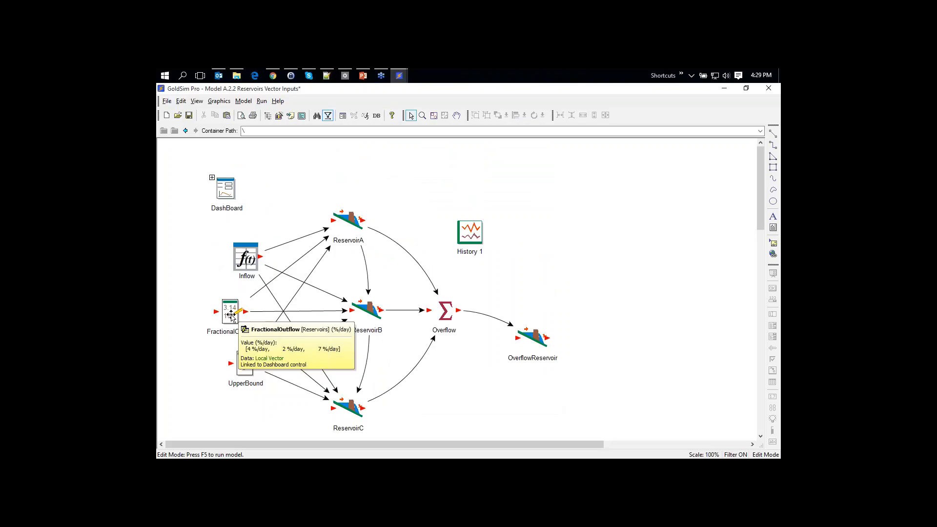
{"action": "left_click", "coordinate": [247, 259]}
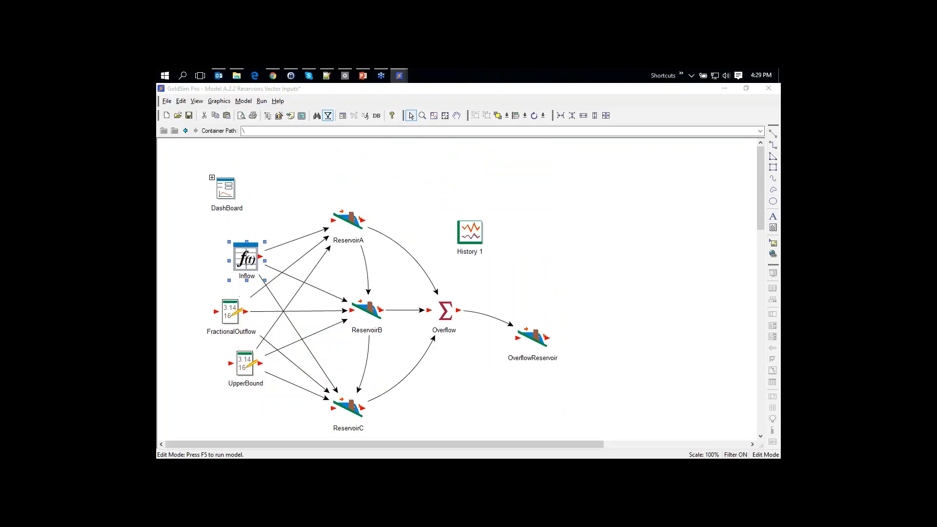
{"action": "double_click", "coordinate": [247, 258]}
{"action": "left_click", "coordinate": [537, 292]}
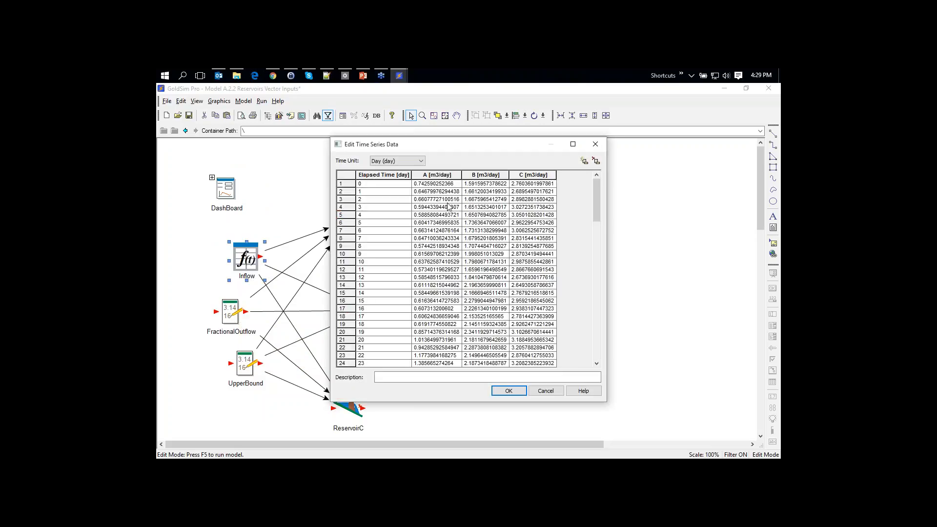
{"action": "left_click", "coordinate": [509, 391]}
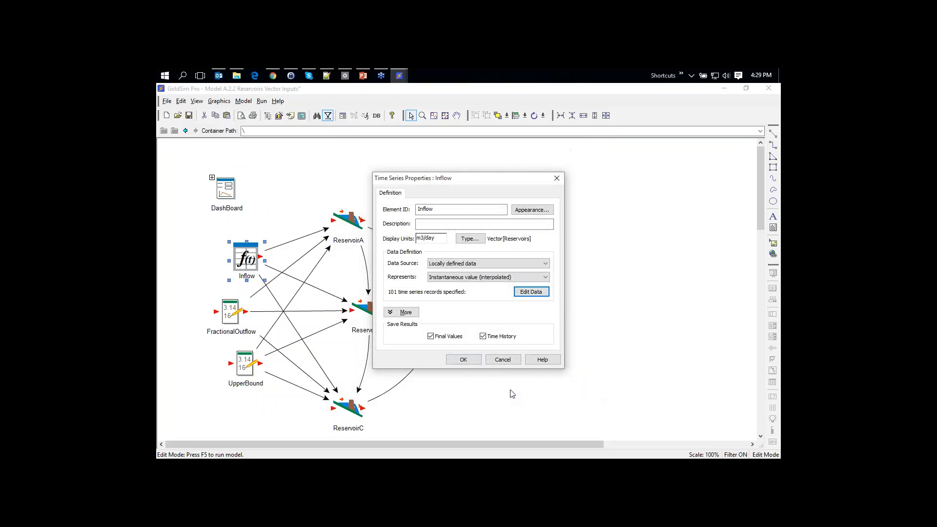
{"action": "left_click", "coordinate": [462, 359]}
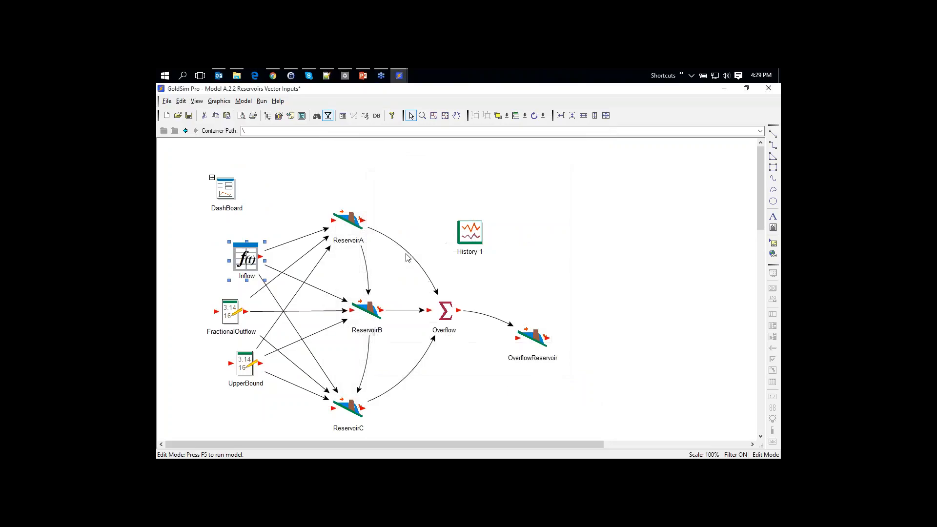
Open the DashBoard and place a new input grid on it
{"action": "double_click", "coordinate": [214, 182]}
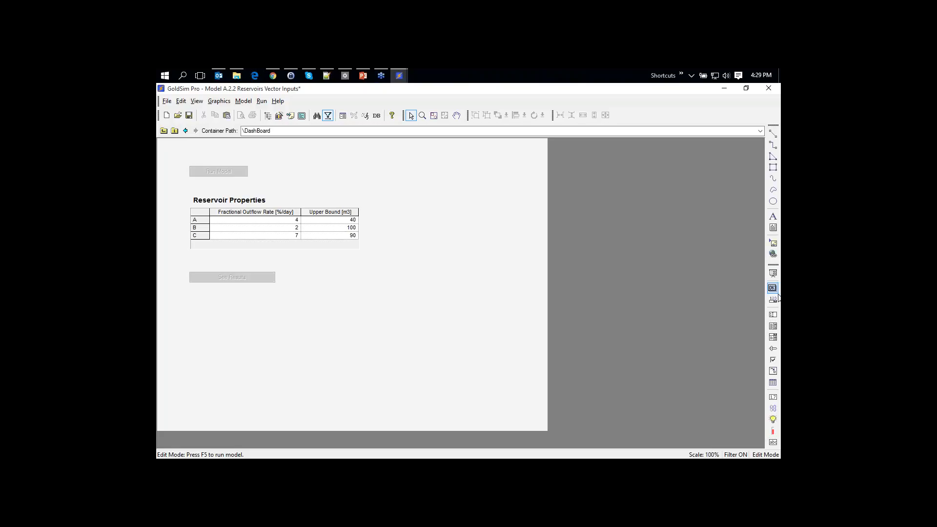
{"action": "left_click", "coordinate": [773, 382]}
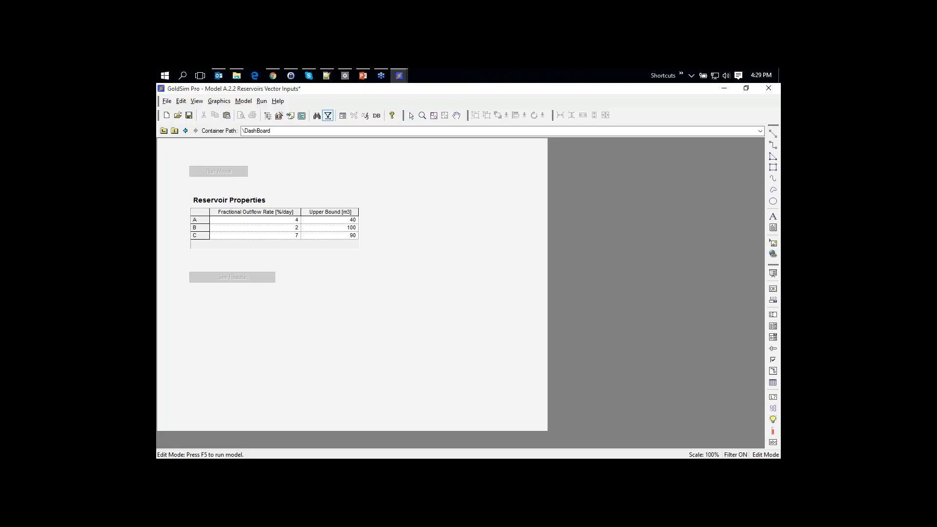
{"action": "left_click", "coordinate": [378, 290]}
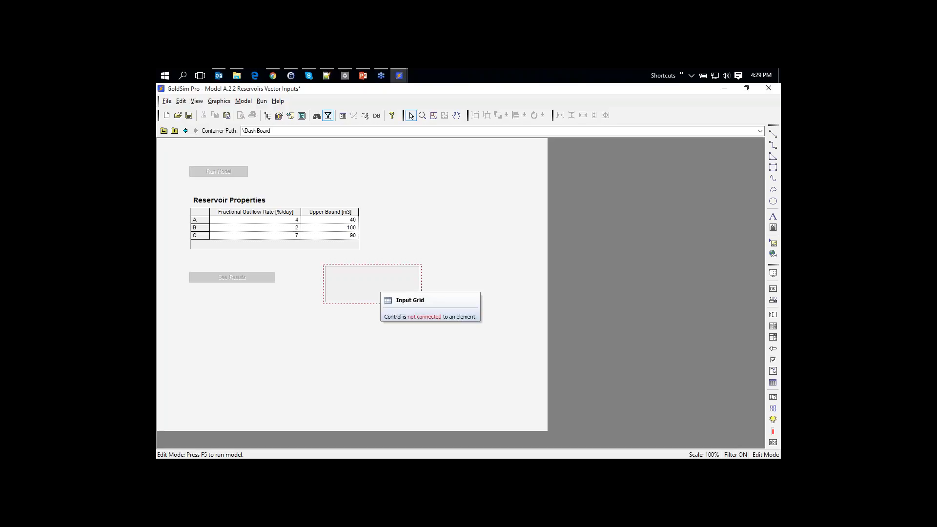
{"action": "left_click", "coordinate": [379, 283]}
{"action": "double_click", "coordinate": [380, 283]}
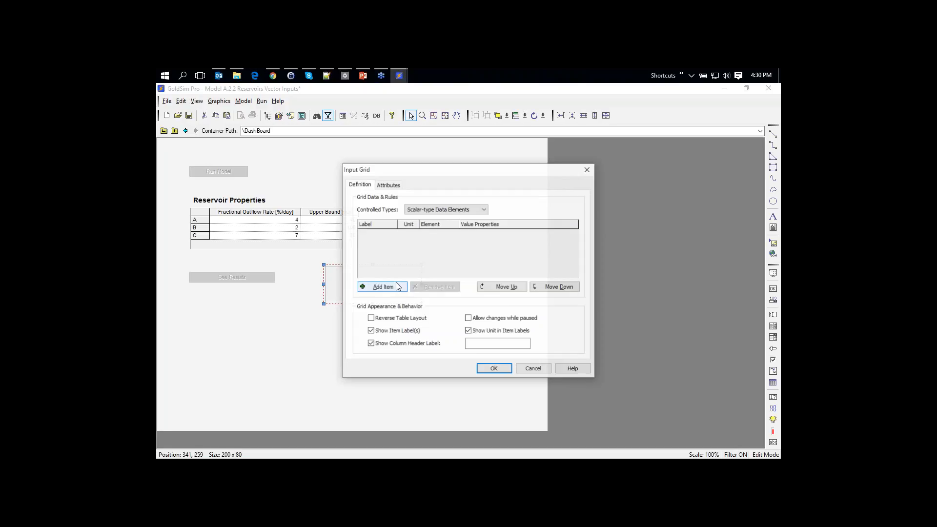
Set the grid's controlled types to vector-type, cancel adding an element, and delete the empty grid
{"action": "left_click", "coordinate": [431, 211]}
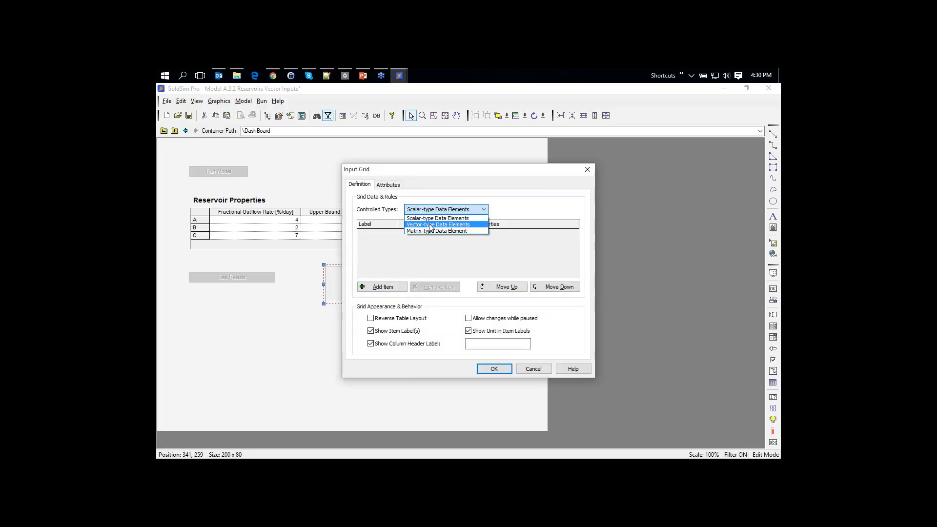
{"action": "left_click", "coordinate": [431, 225]}
{"action": "left_click", "coordinate": [383, 286]}
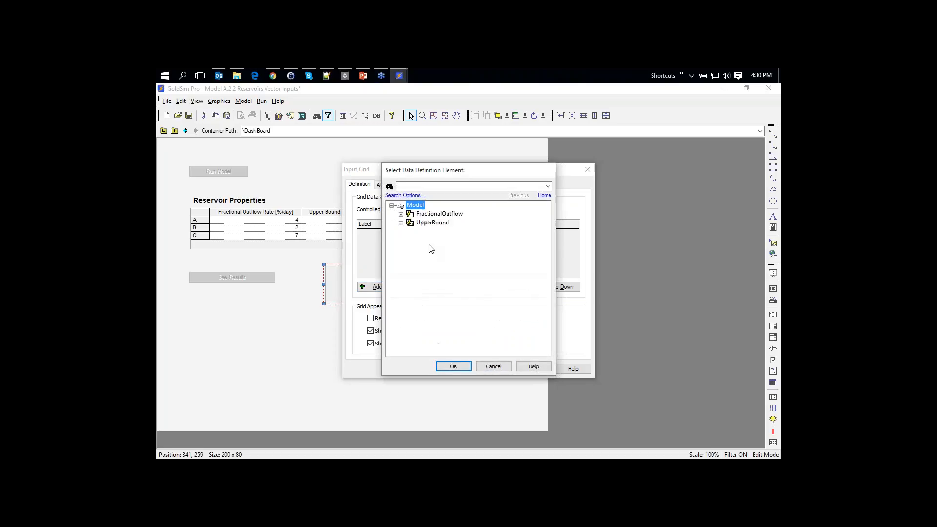
{"action": "mouse_move", "coordinate": [430, 225]}
{"action": "left_click", "coordinate": [493, 366]}
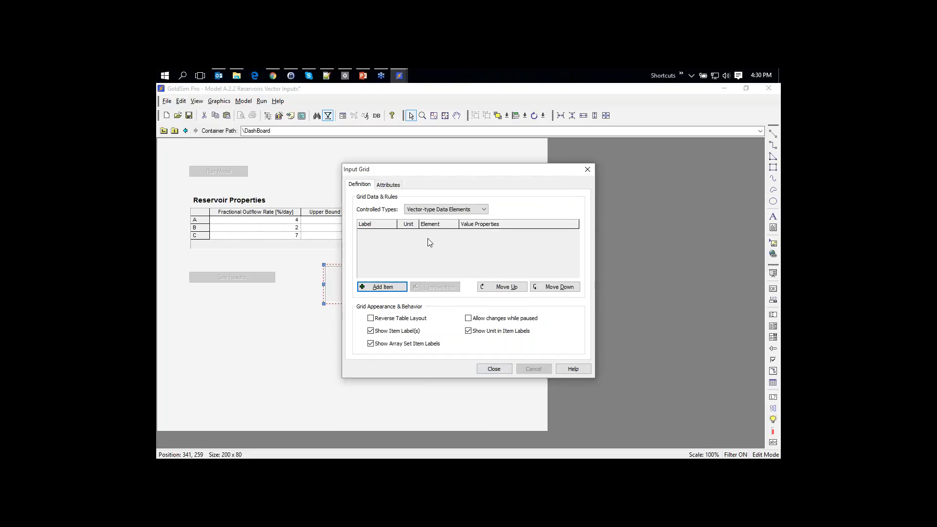
{"action": "left_click", "coordinate": [506, 368]}
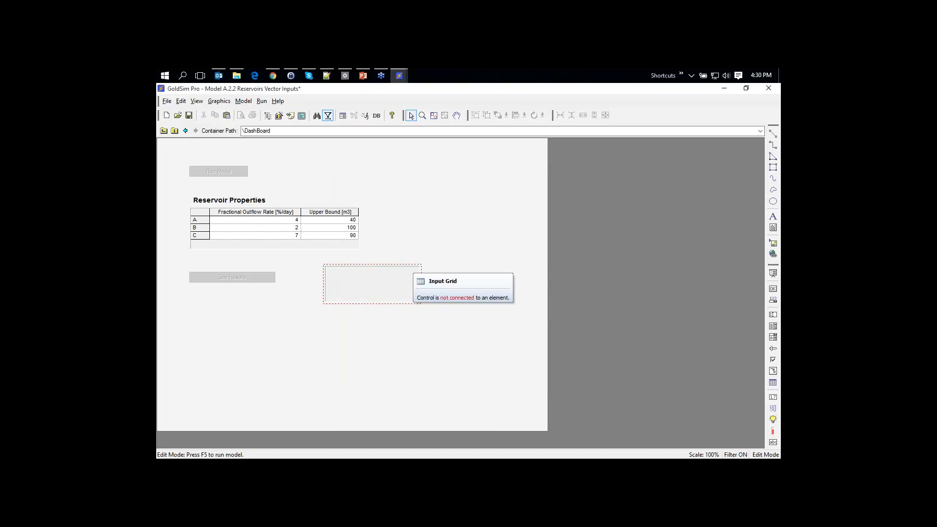
{"action": "key", "text": "Delete"}
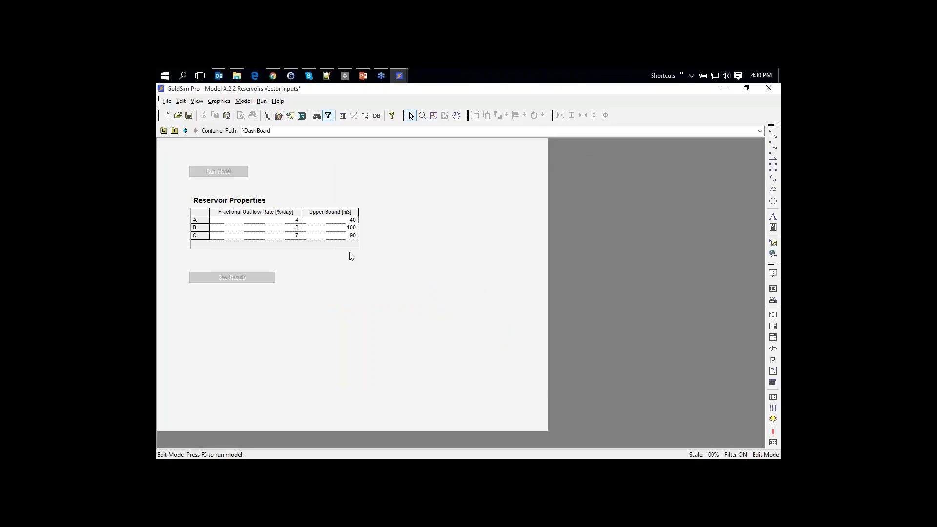
In run mode, set reservoir C's outflow rate to 8 %/day and upper bound to 80 m3
{"action": "left_click", "coordinate": [773, 272]}
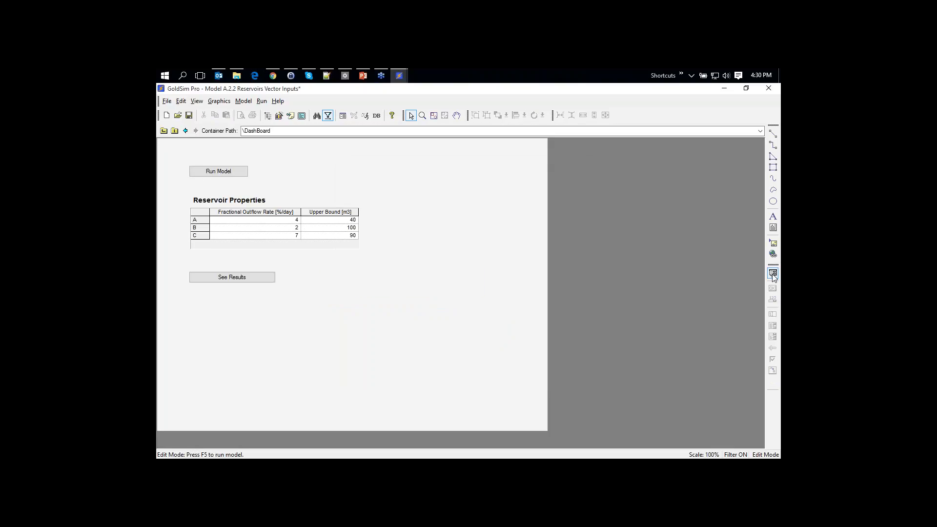
{"action": "left_click", "coordinate": [297, 235]}
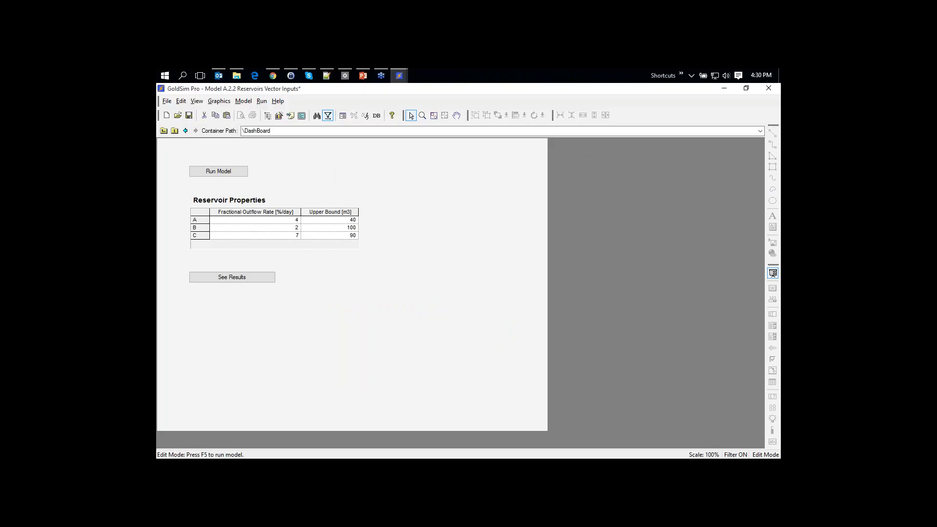
{"action": "key", "text": "BackSpace"}
{"action": "type", "text": "8"}
{"action": "key", "text": "Tab"}
{"action": "left_click", "coordinate": [354, 235]}
Run the model, view the History 1 results chart, then return to edit mode
{"action": "left_click", "coordinate": [229, 172]}
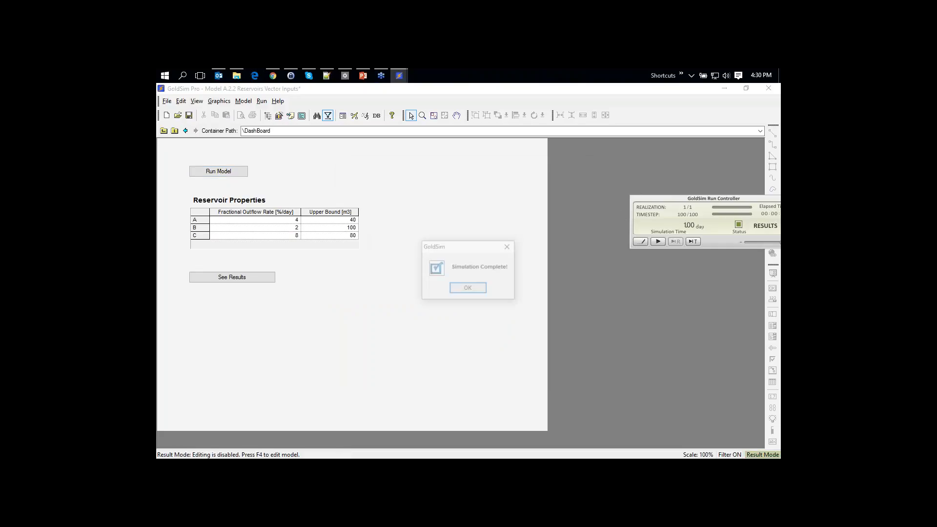
{"action": "left_click", "coordinate": [468, 288]}
{"action": "left_click", "coordinate": [242, 278]}
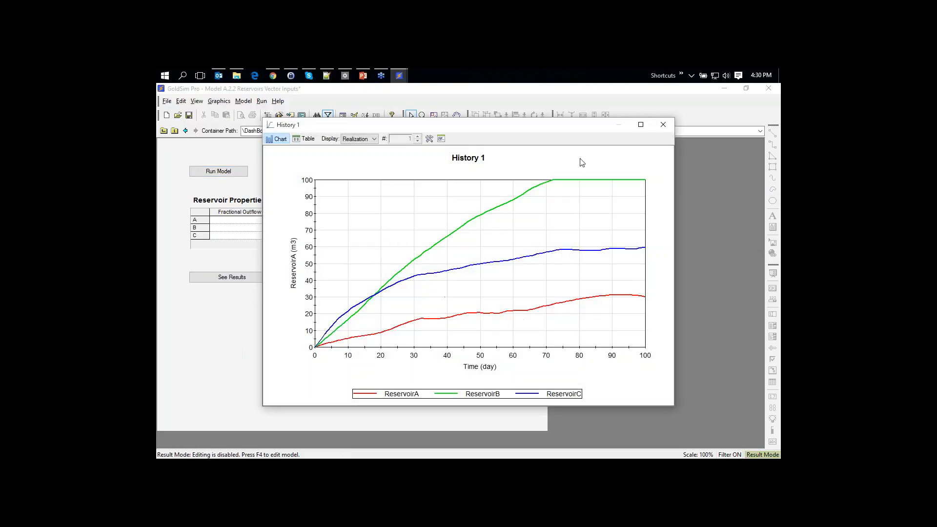
{"action": "left_click", "coordinate": [667, 130]}
{"action": "key", "text": "F4"}
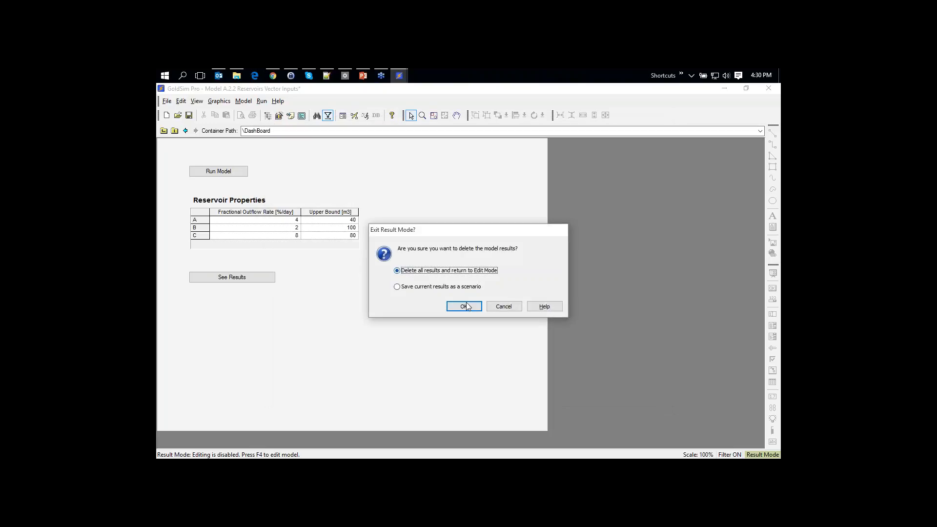
{"action": "left_click", "coordinate": [464, 306]}
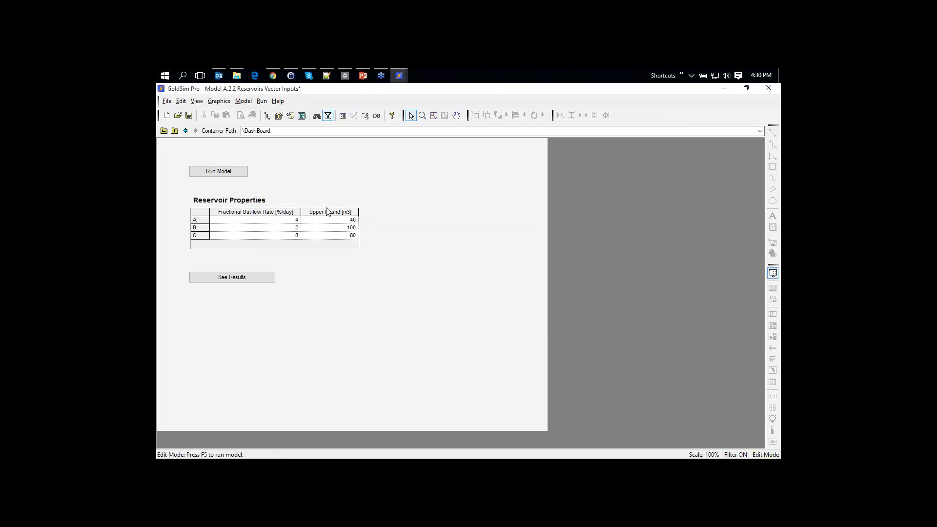
Go up from the DashBoard to the top-level diagram with Inflow, FractionalOutflow and UpperBound
{"action": "left_click", "coordinate": [163, 132]}
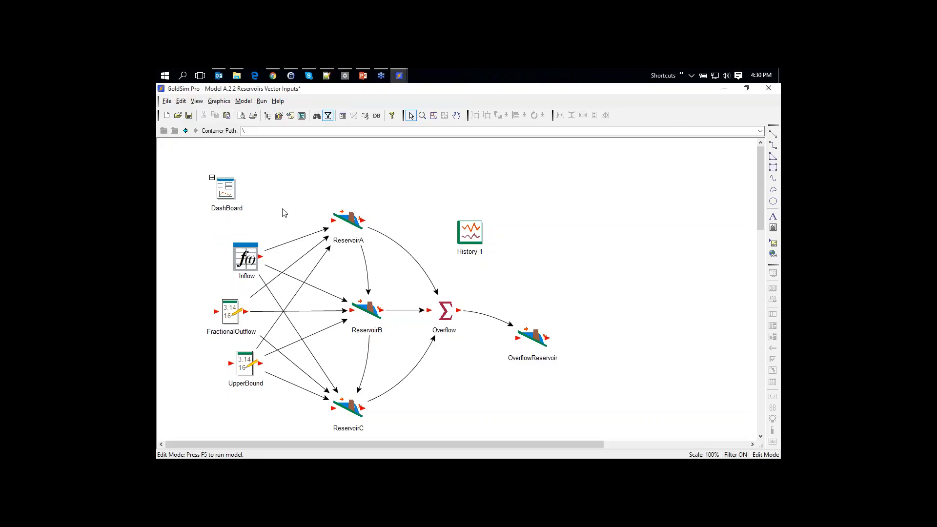
{"action": "scroll", "coordinate": [394, 223], "scroll_direction": "down", "scroll_amount": 3}
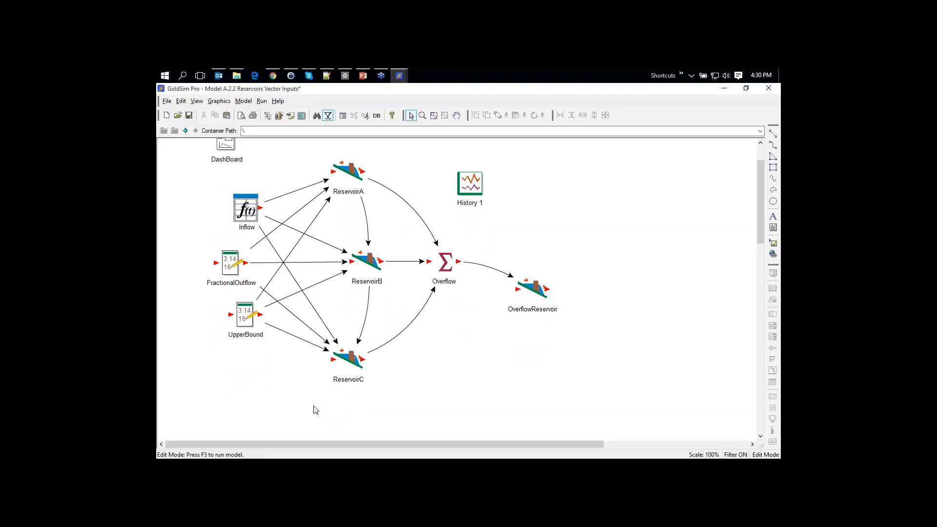
{"action": "scroll", "coordinate": [314, 410], "scroll_direction": "up", "scroll_amount": 1}
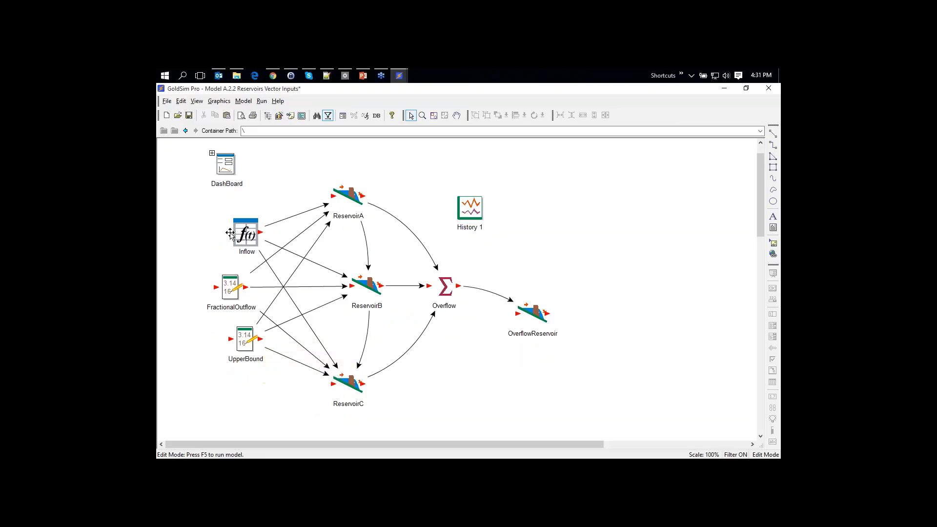
{"action": "left_click", "coordinate": [245, 102]}
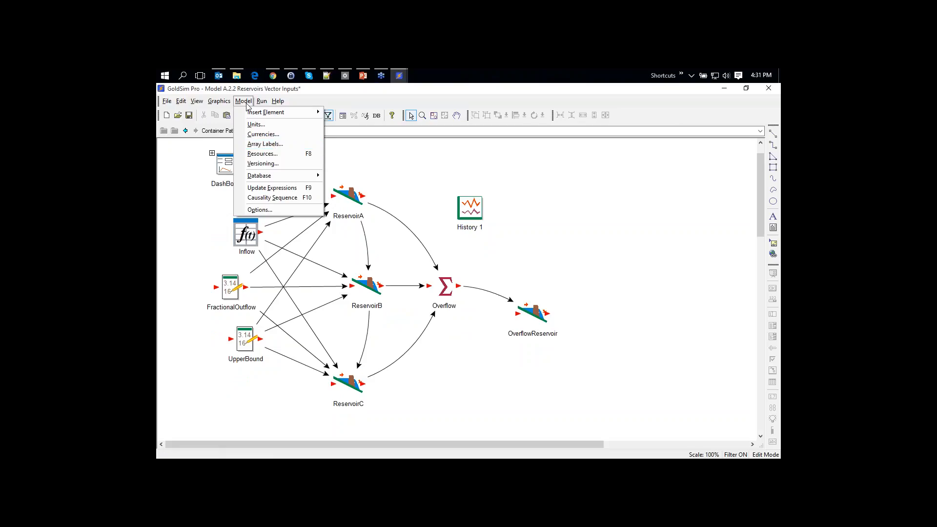
Add a new member after C in the Reservoirs label set, rename it D, and close Array Labels
{"action": "left_click", "coordinate": [264, 145]}
{"action": "left_click", "coordinate": [409, 246]}
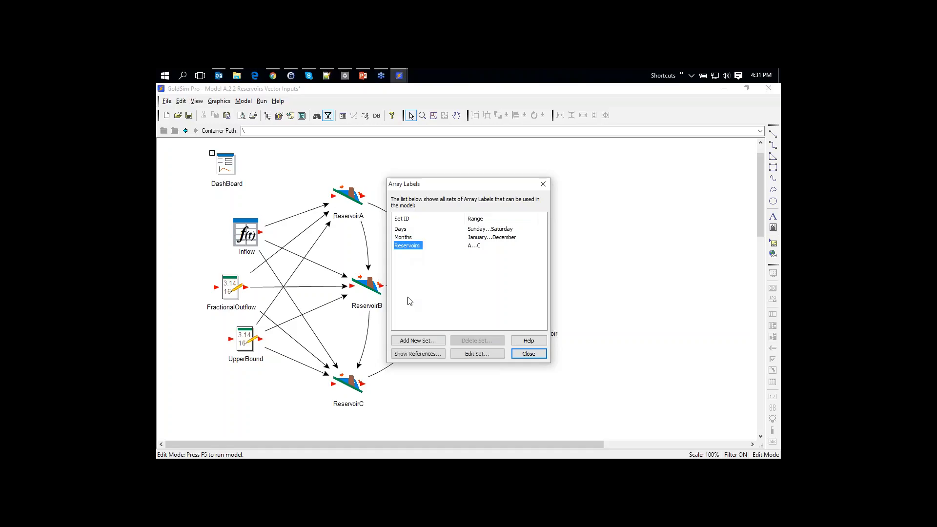
{"action": "left_click", "coordinate": [477, 354]}
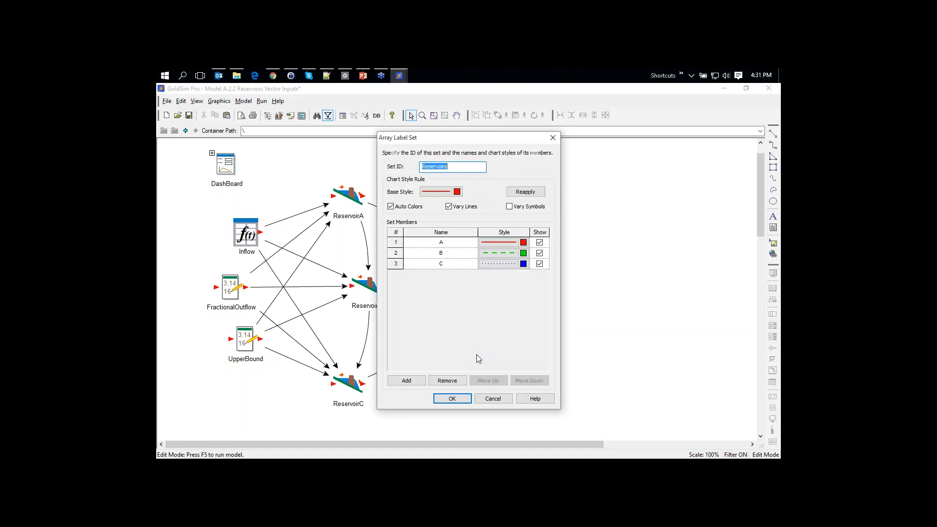
{"action": "left_click", "coordinate": [435, 264]}
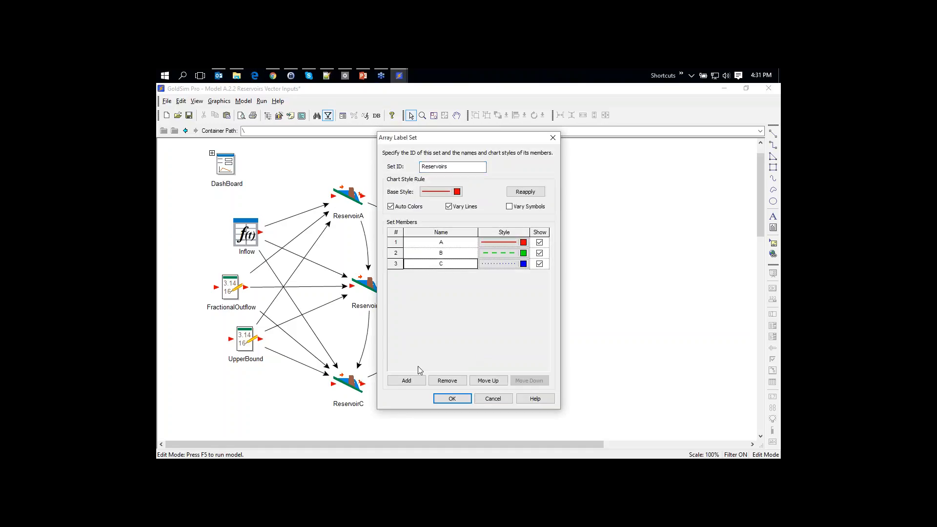
{"action": "left_click", "coordinate": [407, 381]}
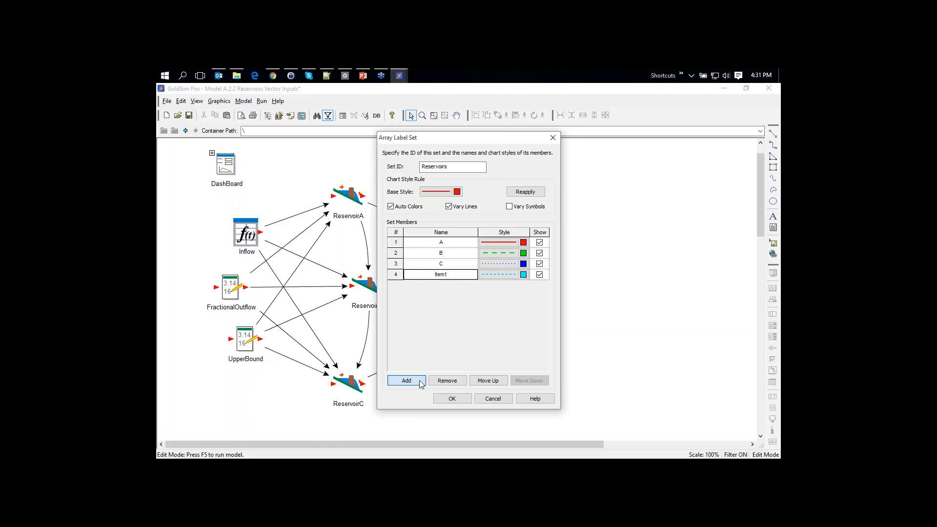
{"action": "left_click", "coordinate": [453, 276]}
{"action": "type", "text": "D"}
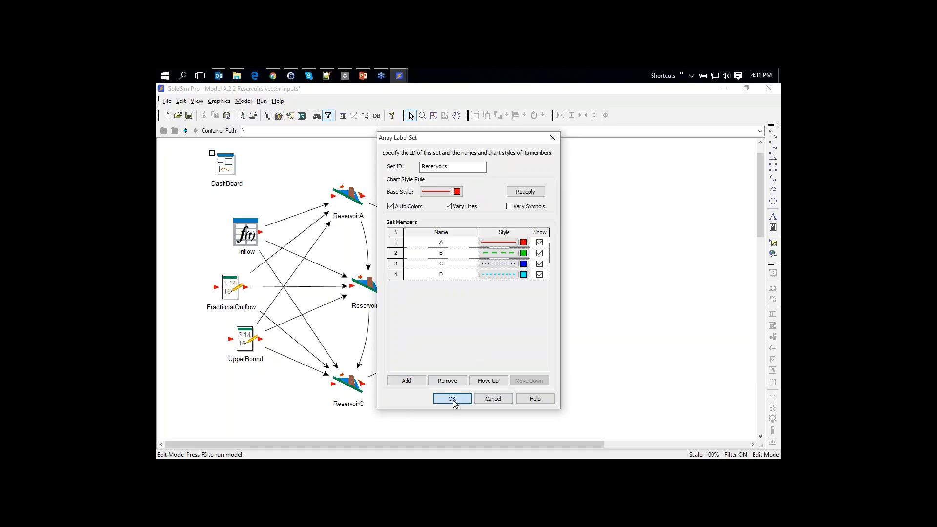
{"action": "left_click", "coordinate": [453, 400]}
{"action": "left_click", "coordinate": [525, 354]}
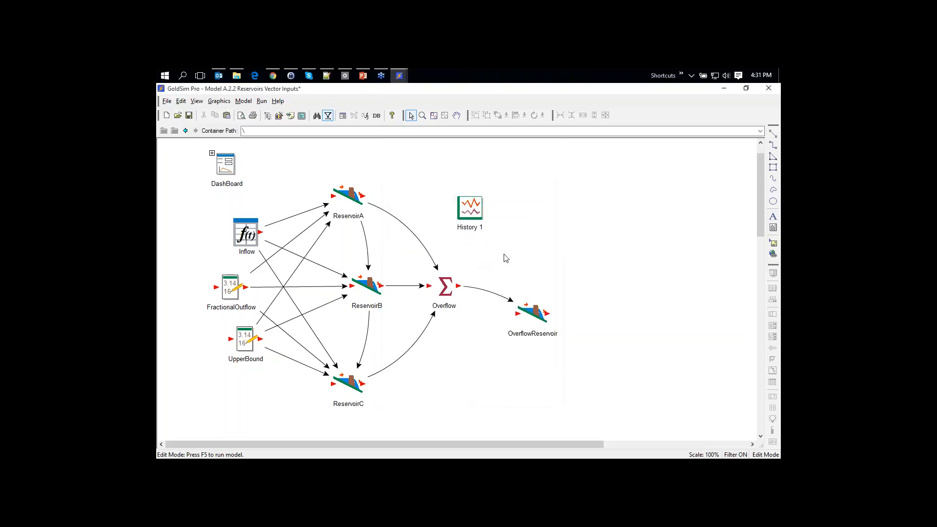
{"action": "scroll", "coordinate": [506, 258], "scroll_direction": "up", "scroll_amount": 1}
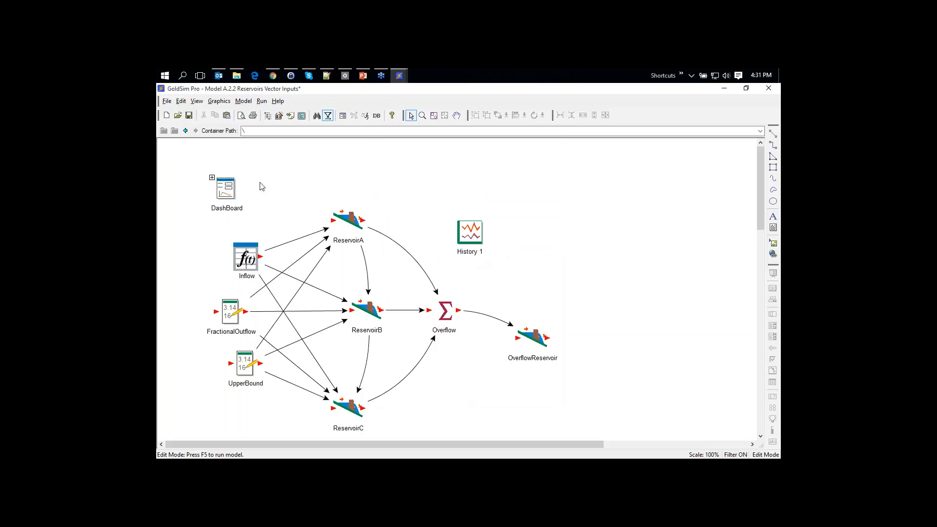
In the DashBoard table, enter outflow rate 6 and upper bound 65 for reservoir D
{"action": "double_click", "coordinate": [223, 187]}
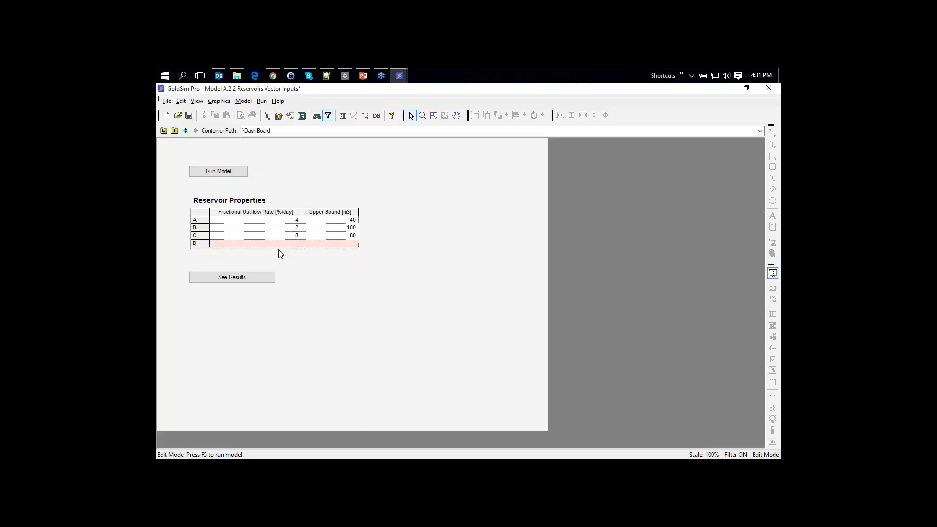
{"action": "left_click", "coordinate": [300, 244]}
{"action": "type", "text": "6"}
{"action": "left_click", "coordinate": [345, 246]}
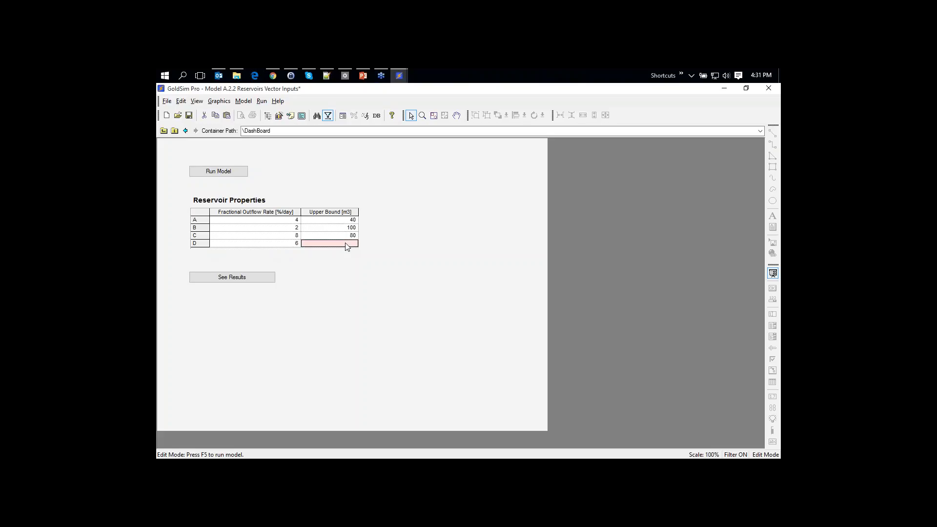
{"action": "type", "text": "65"}
{"action": "key", "text": "Return"}
{"action": "left_click", "coordinate": [164, 131]}
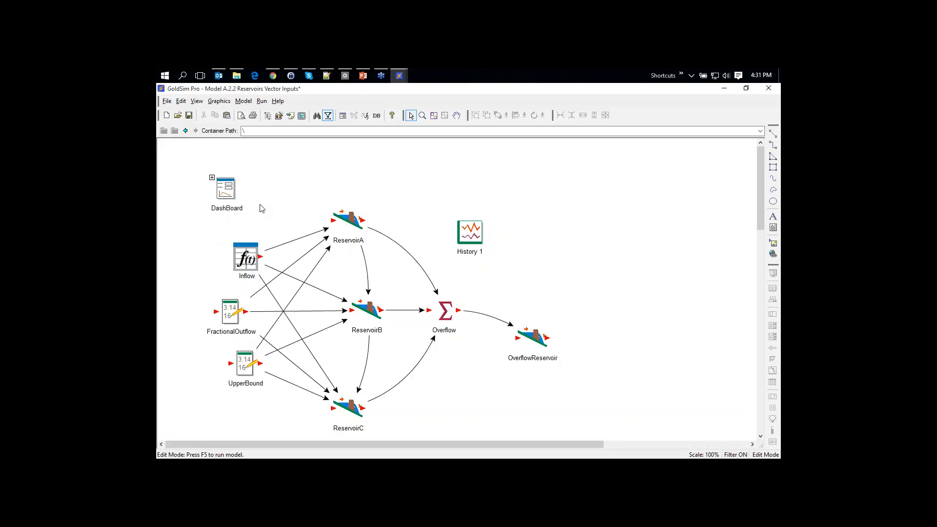
Copy column C's 101 values into column D of the Inflow time series table
{"action": "mouse_move", "coordinate": [230, 310]}
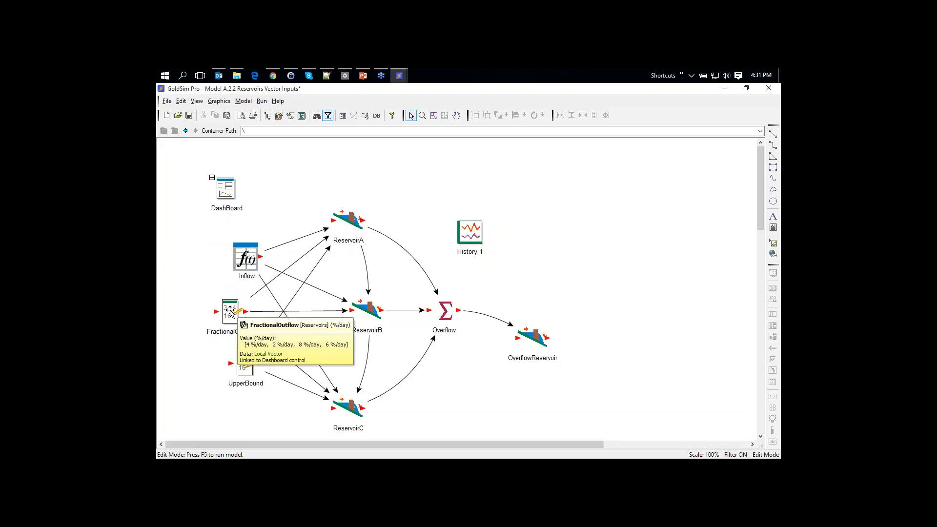
{"action": "mouse_move", "coordinate": [245, 367]}
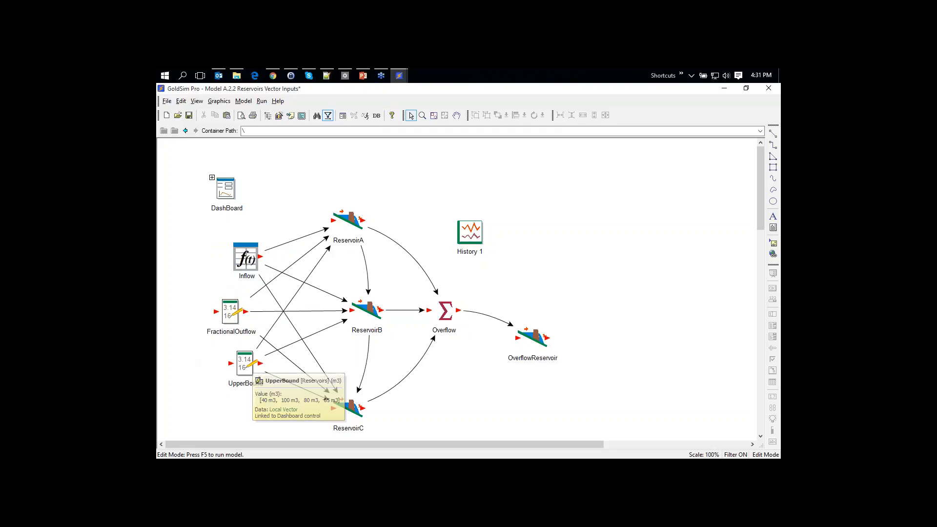
{"action": "double_click", "coordinate": [247, 258]}
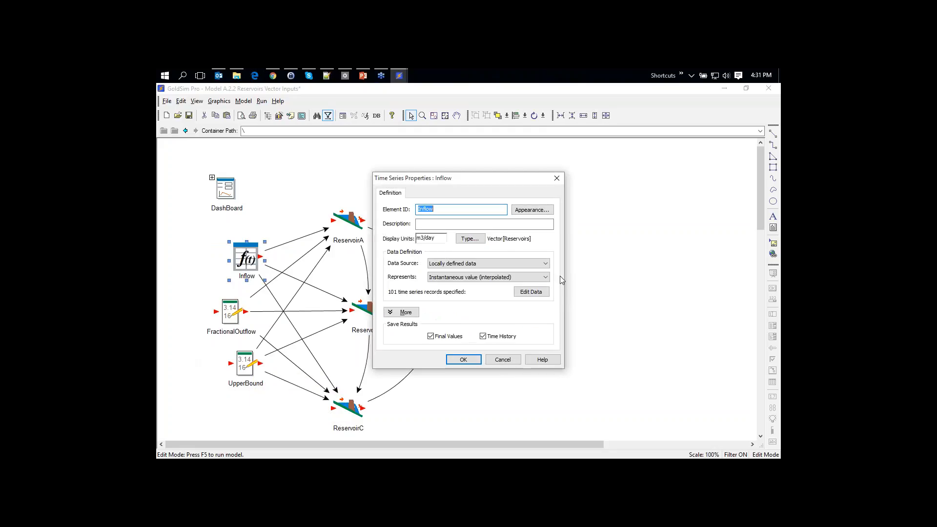
{"action": "left_click", "coordinate": [532, 291]}
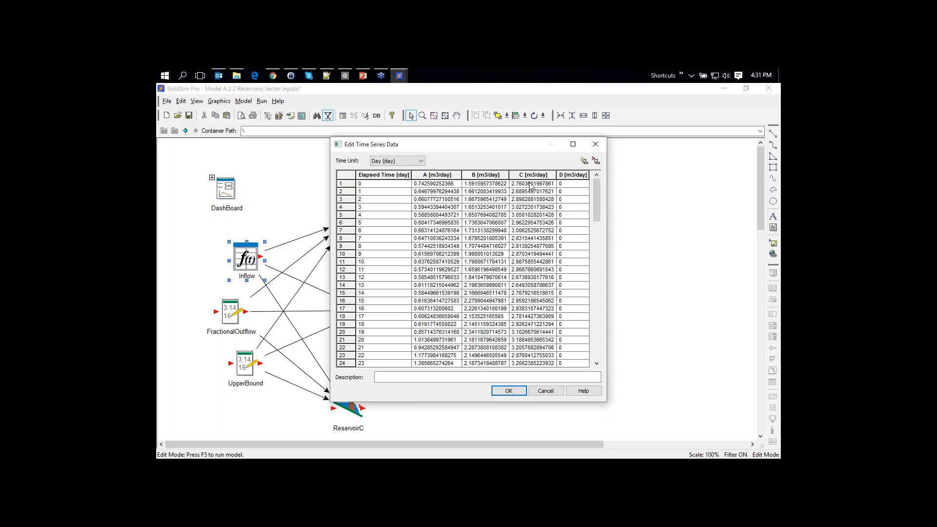
{"action": "left_click_drag", "start_coordinate": [531, 184], "coordinate": [544, 432]}
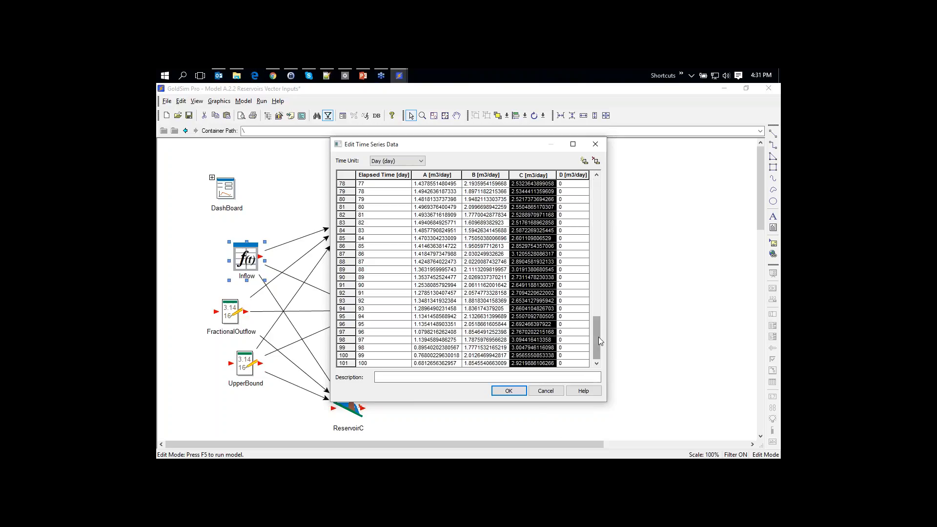
{"action": "left_click_drag", "start_coordinate": [598, 337], "coordinate": [602, 196]}
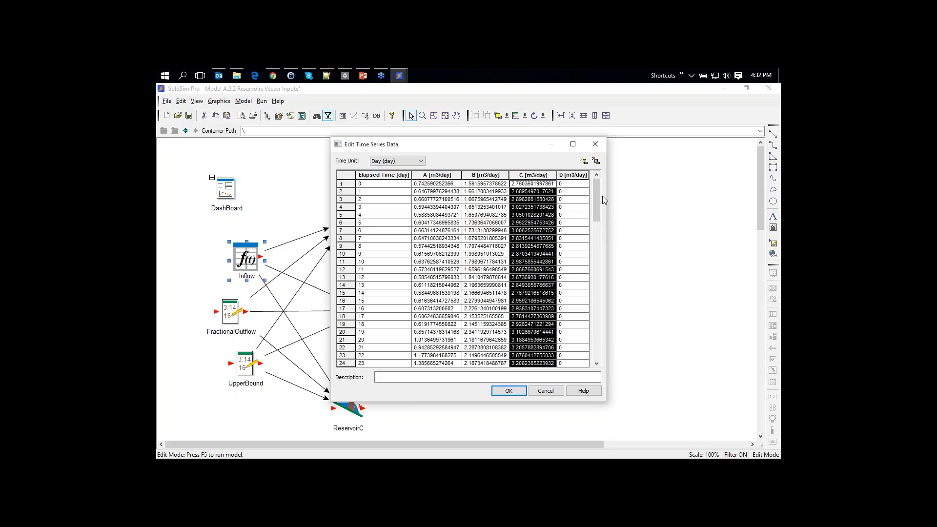
{"action": "left_click", "coordinate": [574, 184]}
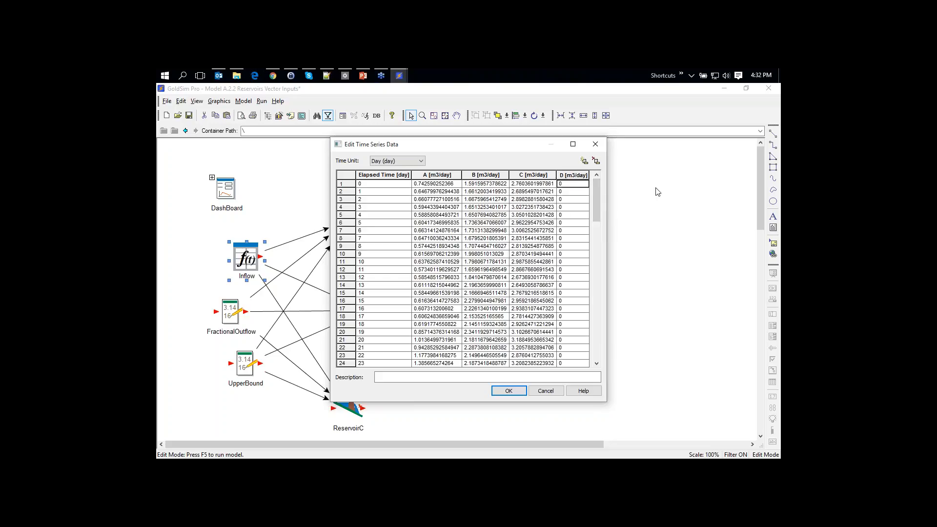
{"action": "key", "text": "ctrl+v"}
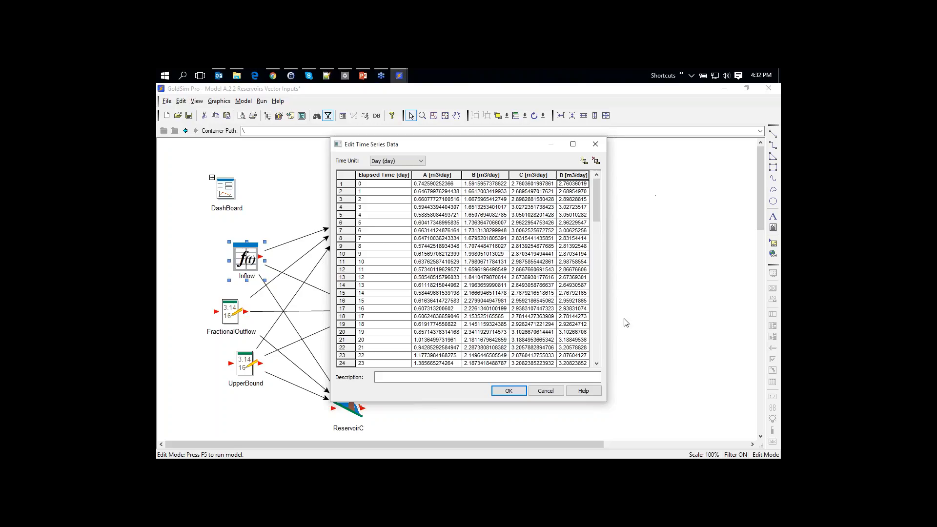
{"action": "left_click", "coordinate": [516, 391]}
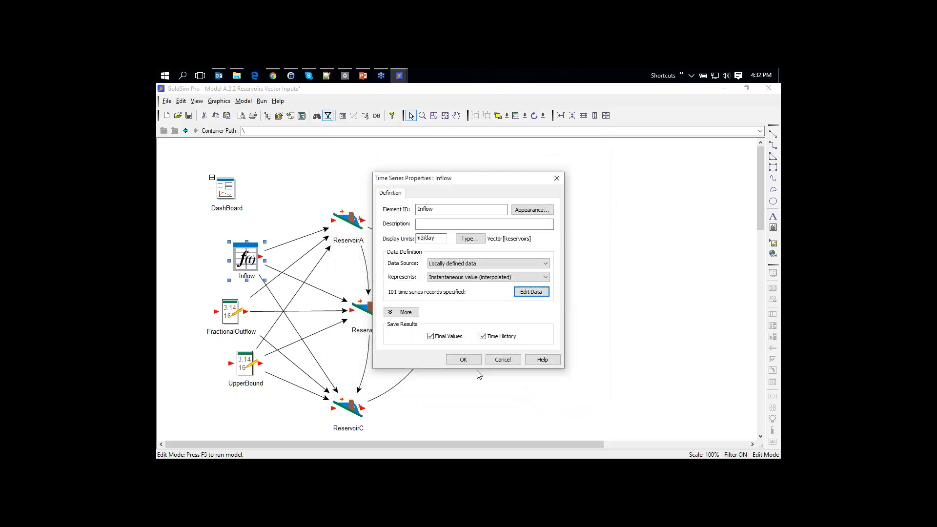
{"action": "left_click", "coordinate": [466, 363]}
{"action": "left_click", "coordinate": [521, 281]}
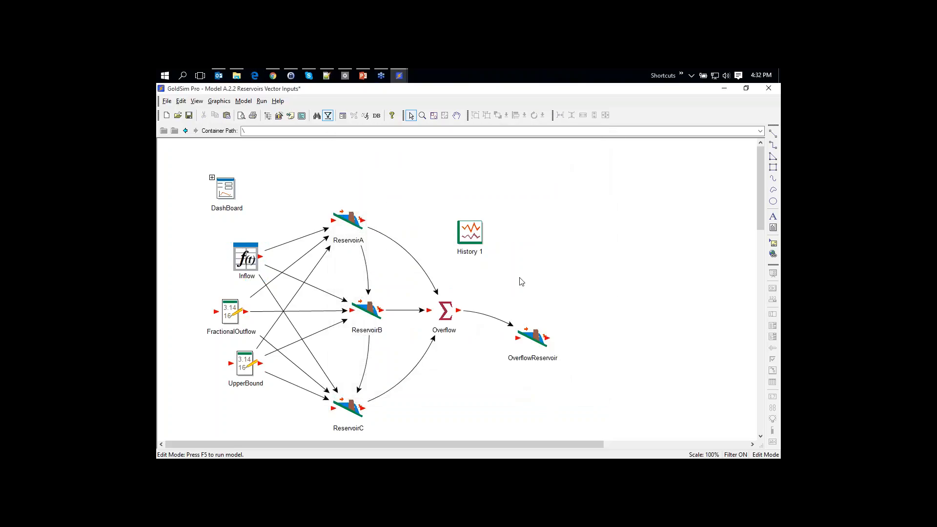
Paste a copy of ReservoirC into an empty spot below it
{"action": "scroll", "coordinate": [520, 280], "scroll_direction": "down", "scroll_amount": 2}
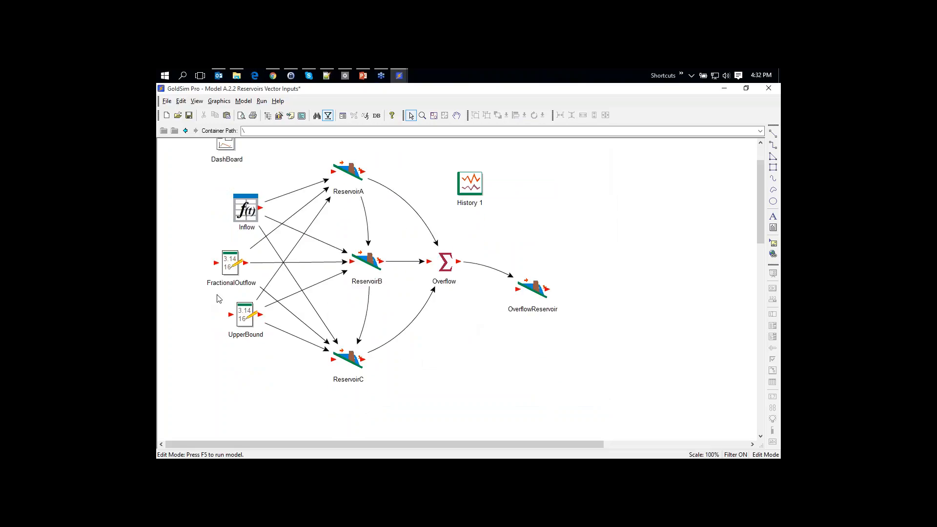
{"action": "scroll", "coordinate": [455, 353], "scroll_direction": "down", "scroll_amount": 1}
{"action": "left_click", "coordinate": [352, 337]}
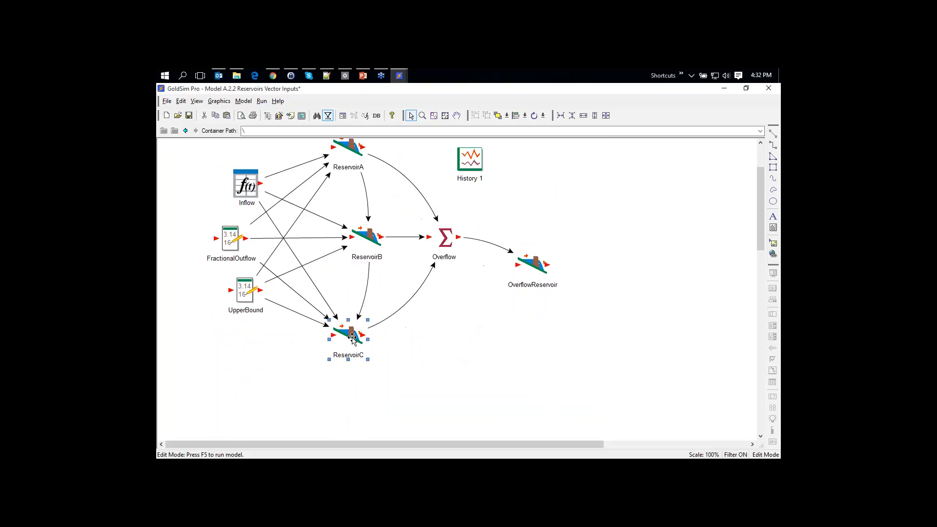
{"action": "left_click", "coordinate": [320, 383]}
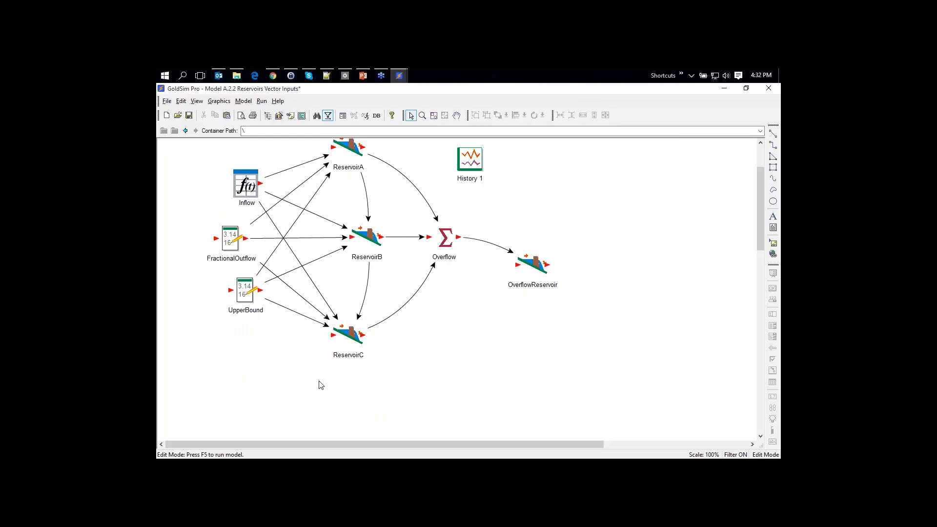
{"action": "key", "text": "ctrl+v"}
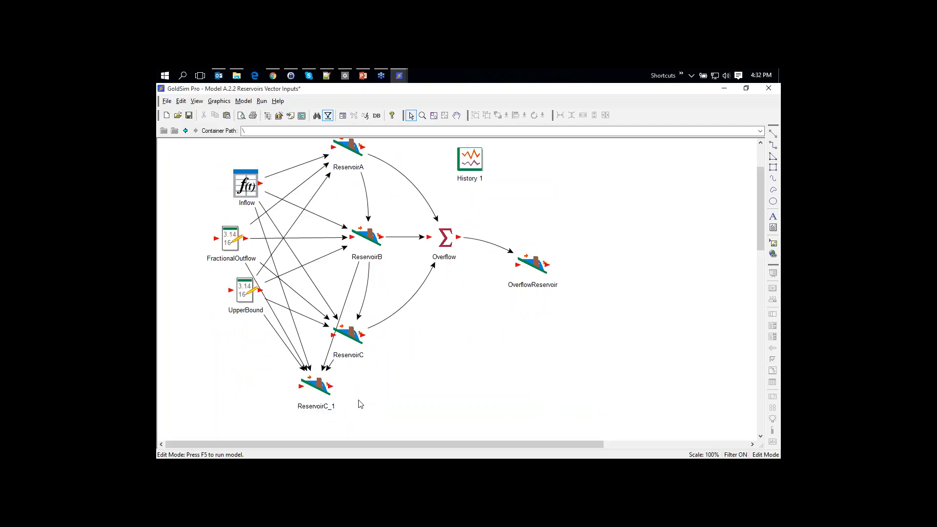
Rename the copy ReservoirC_1 to ReservoirD and open its properties
{"action": "left_click", "coordinate": [318, 408]}
{"action": "left_click", "coordinate": [318, 408]}
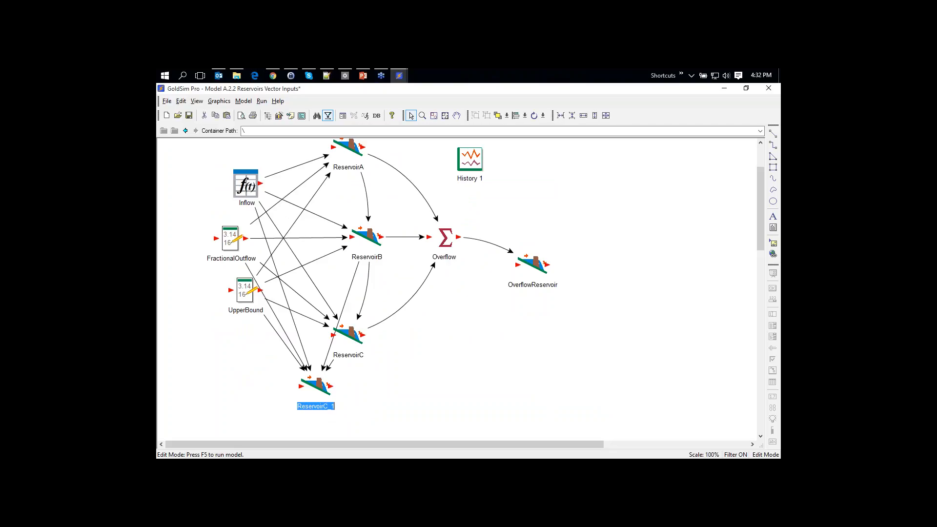
{"action": "key", "text": "End"}
{"action": "key", "text": "BackSpace"}
{"action": "key", "text": "BackSpace"}
{"action": "key", "text": "BackSpace"}
{"action": "type", "text": "D"}
{"action": "left_click", "coordinate": [360, 408]}
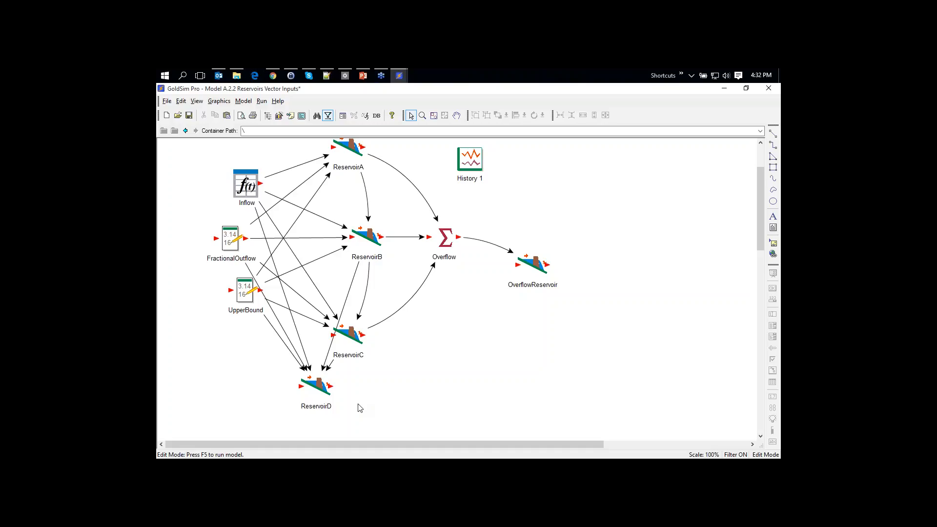
{"action": "double_click", "coordinate": [321, 385]}
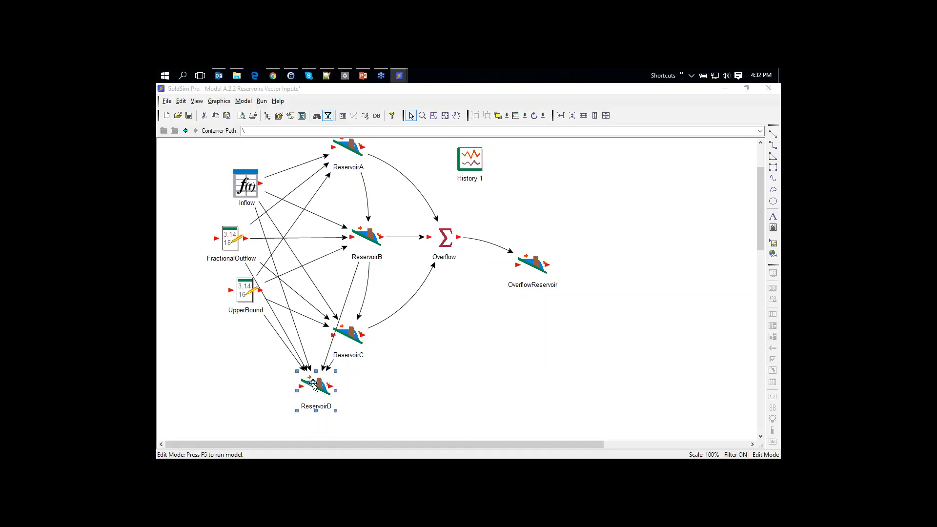
{"action": "left_click_drag", "start_coordinate": [477, 171], "coordinate": [586, 148]}
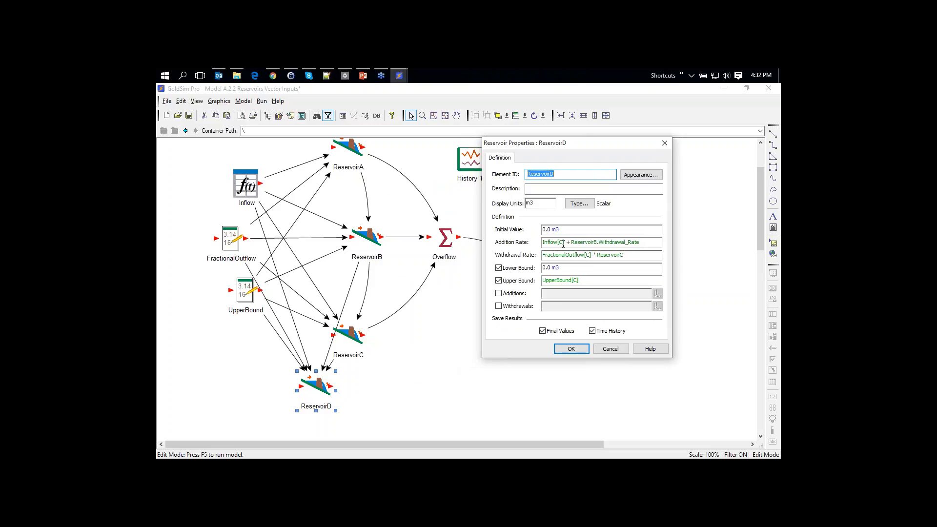
Change the Inflow, FractionalOutflow and UpperBound indices in ReservoirD's definition from C to D
{"action": "mouse_move", "coordinate": [559, 245]}
{"action": "left_click", "coordinate": [562, 243]}
{"action": "key", "text": "BackSpace"}
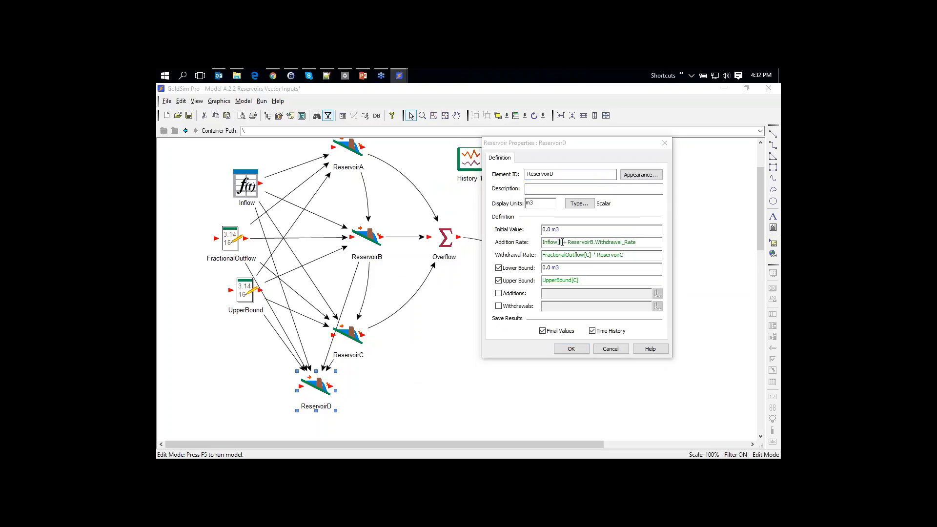
{"action": "type", "text": "D"}
{"action": "left_click", "coordinate": [590, 255]}
{"action": "key", "text": "BackSpace"}
{"action": "type", "text": "D"}
{"action": "left_click", "coordinate": [577, 281]}
{"action": "key", "text": "BackSpace"}
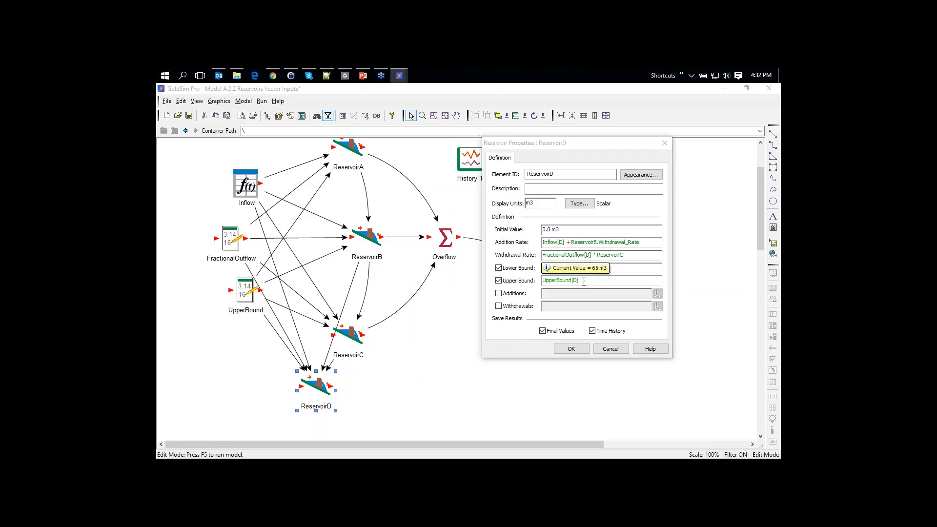
Use ReservoirD in Withdrawal Rate and ReservoirC in Addition Rate, accept, and nudge ReservoirD lower
{"action": "left_click", "coordinate": [628, 257]}
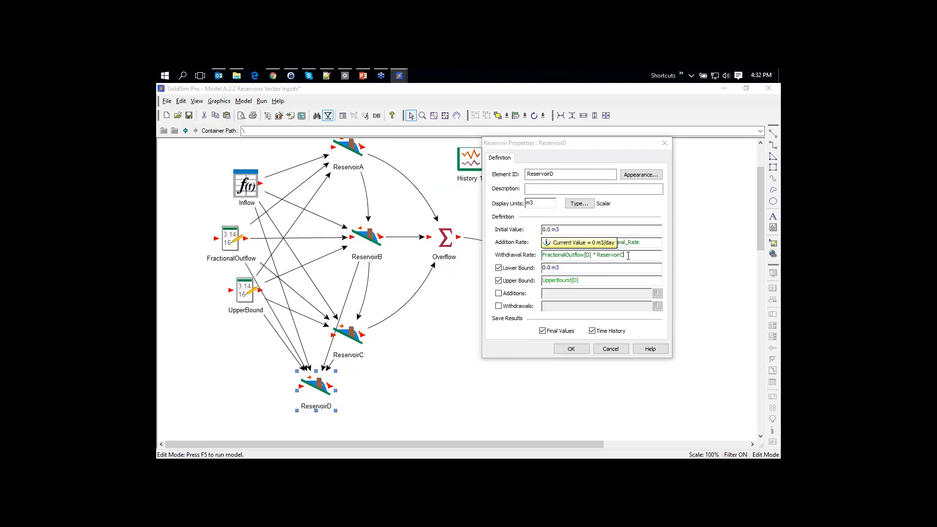
{"action": "key", "text": "BackSpace"}
{"action": "type", "text": "d"}
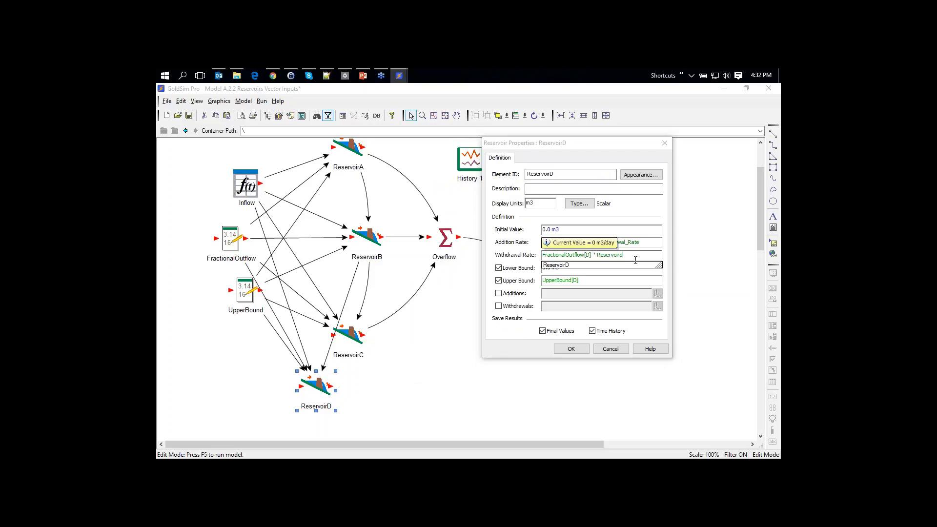
{"action": "key", "text": "BackSpace"}
{"action": "type", "text": "D"}
{"action": "key", "text": "Tab"}
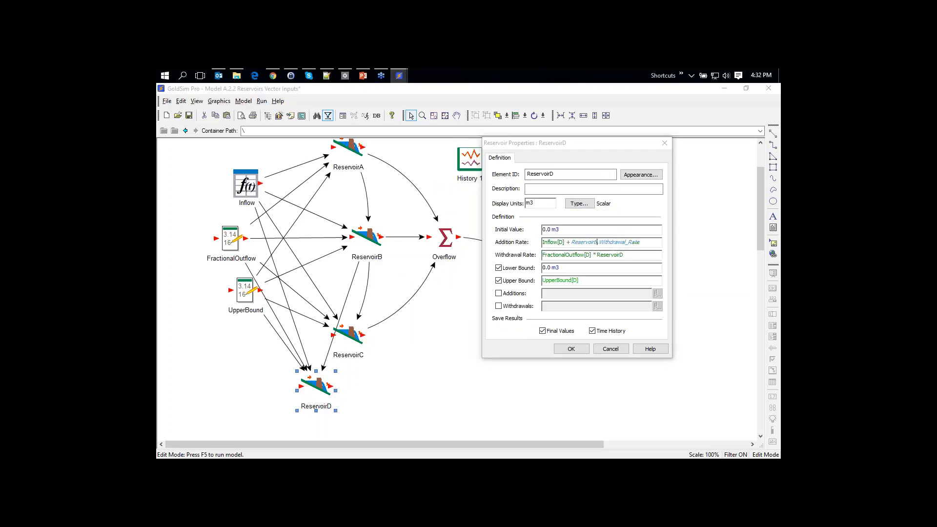
{"action": "left_click", "coordinate": [598, 241]}
{"action": "key", "text": "BackSpace"}
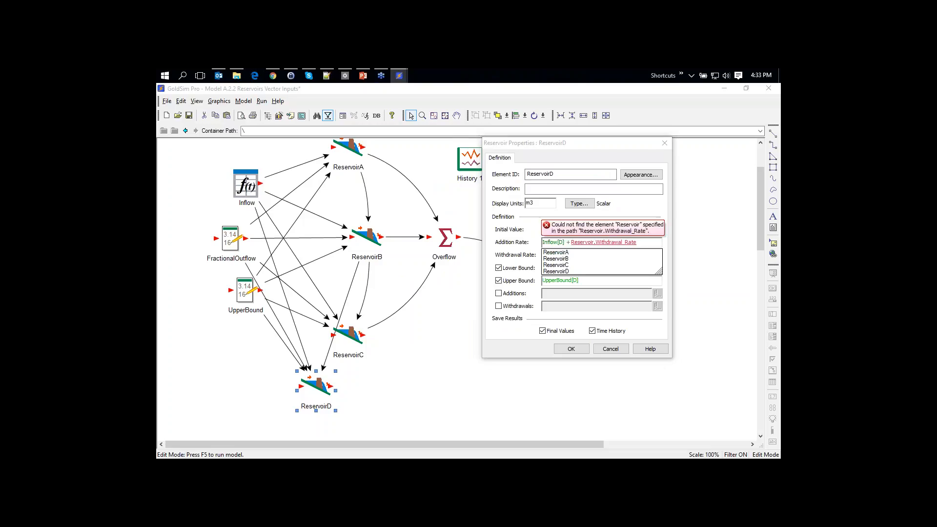
{"action": "type", "text": "C"}
{"action": "left_click", "coordinate": [573, 229]}
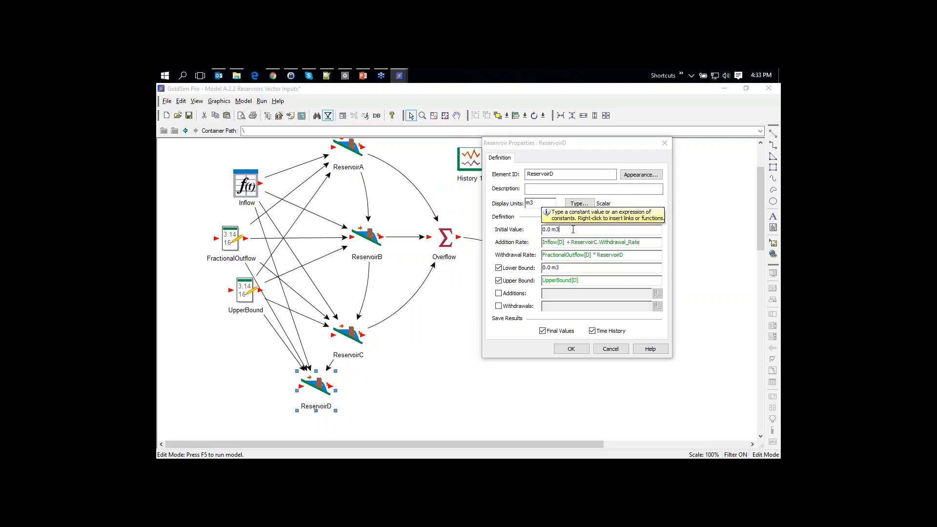
{"action": "left_click", "coordinate": [570, 349]}
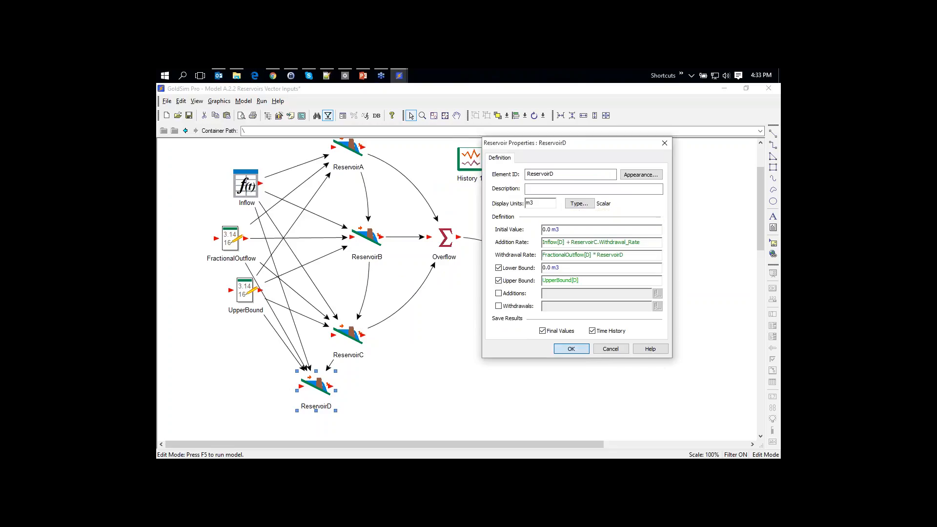
{"action": "left_click_drag", "start_coordinate": [317, 389], "coordinate": [317, 396]}
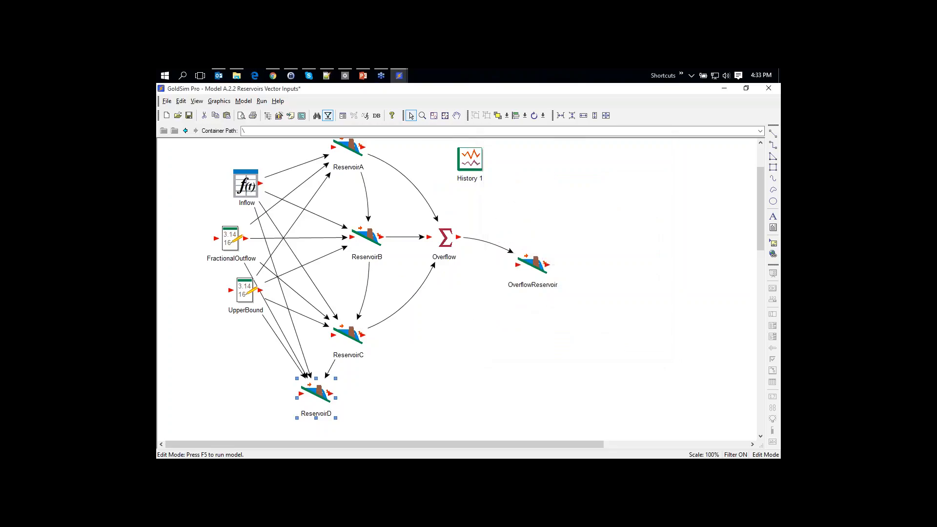
Add ReservoirD.Overflow_Rate as the Overflow sum's fourth input and curve its link
{"action": "double_click", "coordinate": [445, 238]}
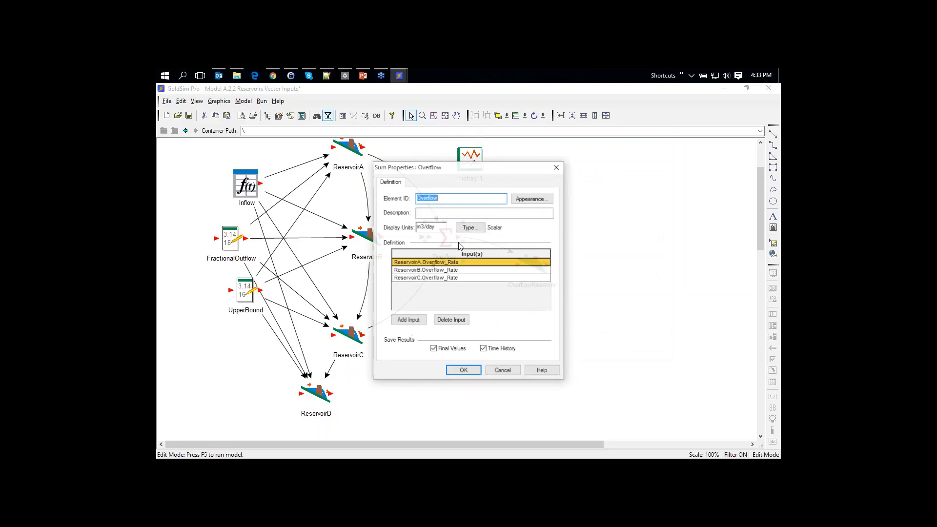
{"action": "left_click", "coordinate": [408, 319]}
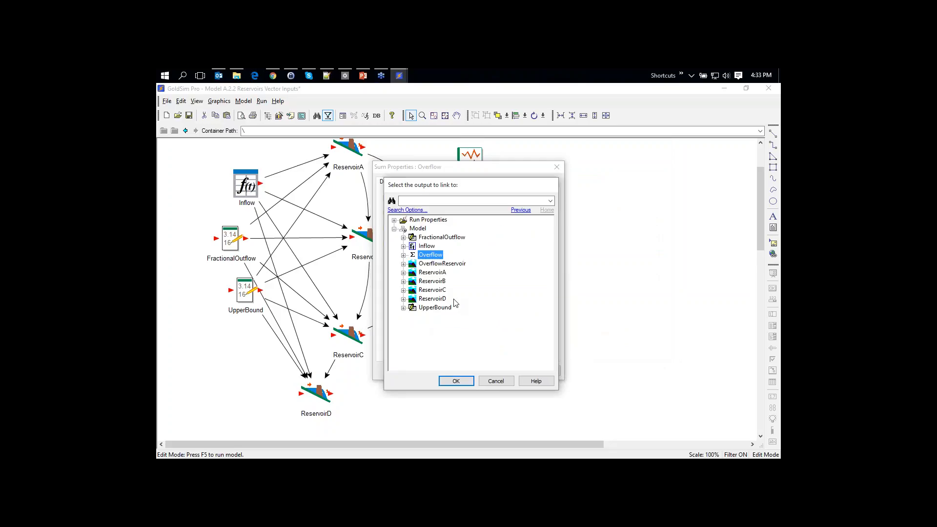
{"action": "left_click", "coordinate": [403, 298]}
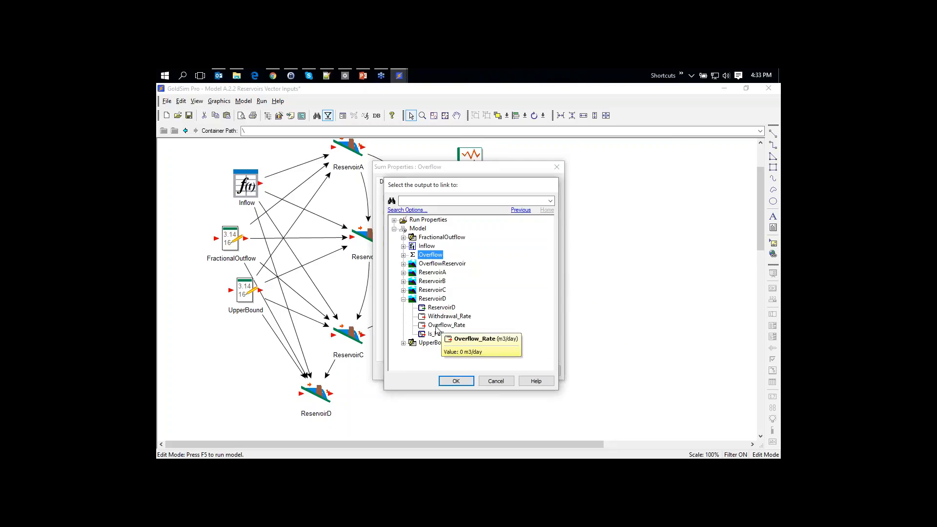
{"action": "double_click", "coordinate": [433, 324]}
{"action": "left_click", "coordinate": [462, 371]}
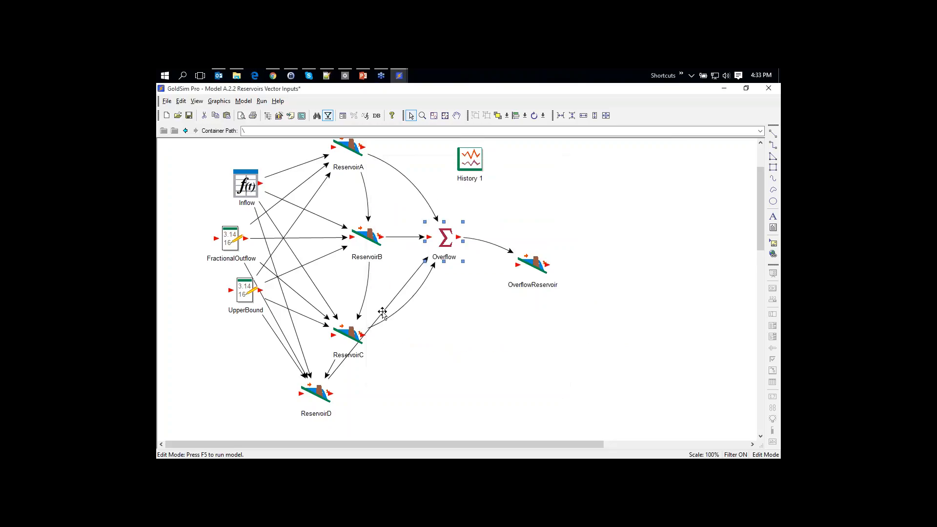
{"action": "left_click_drag", "start_coordinate": [380, 316], "coordinate": [386, 325]}
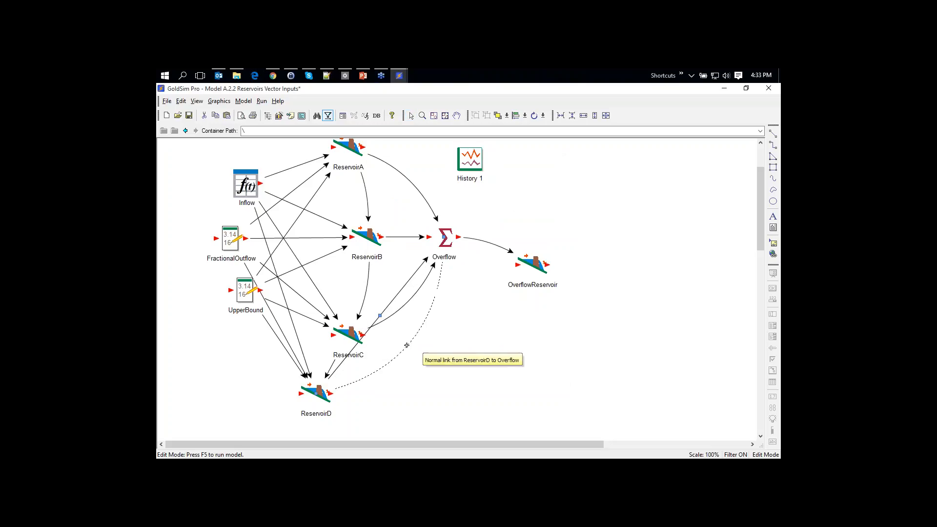
Add ReservoirD as a plotted result in the History 1 chart
{"action": "double_click", "coordinate": [470, 160]}
{"action": "left_click", "coordinate": [385, 296]}
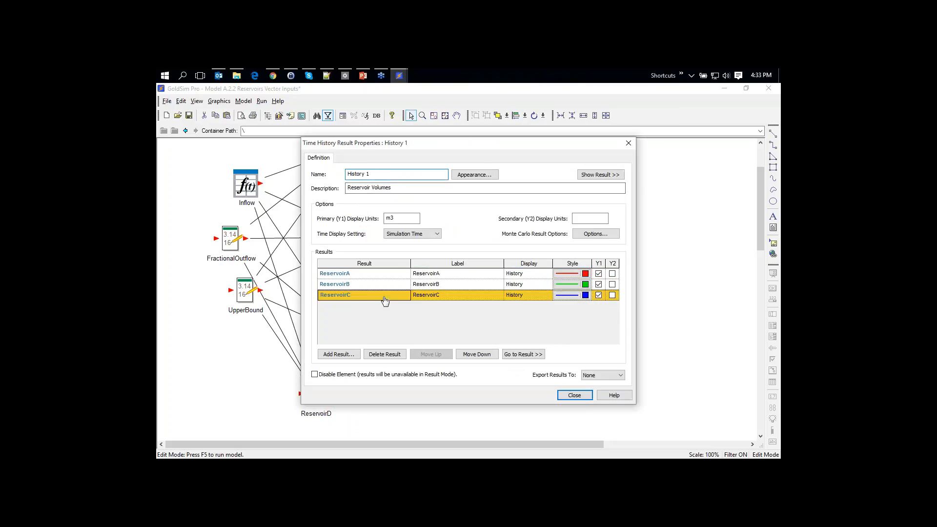
{"action": "left_click", "coordinate": [339, 354]}
{"action": "double_click", "coordinate": [430, 275]}
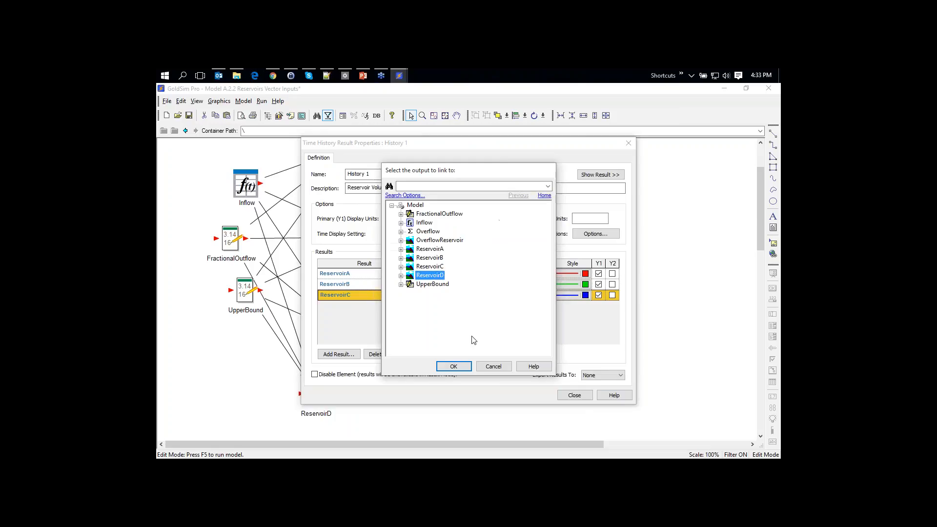
{"action": "left_click", "coordinate": [575, 395]}
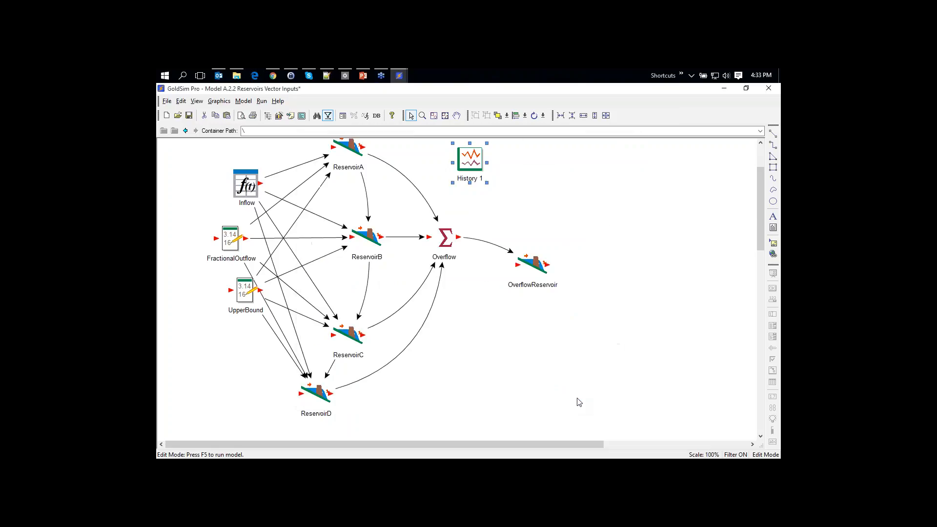
Run the model from the DashBoard and check History 1 shows four reservoirs, ReservoirD levelling at 65 m3
{"action": "scroll", "coordinate": [543, 357], "scroll_direction": "up", "scroll_amount": 3}
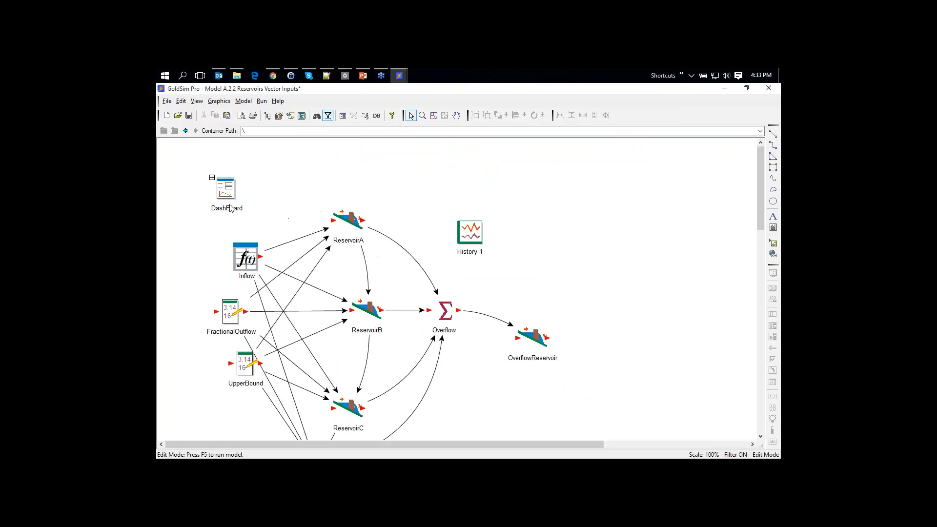
{"action": "double_click", "coordinate": [218, 184]}
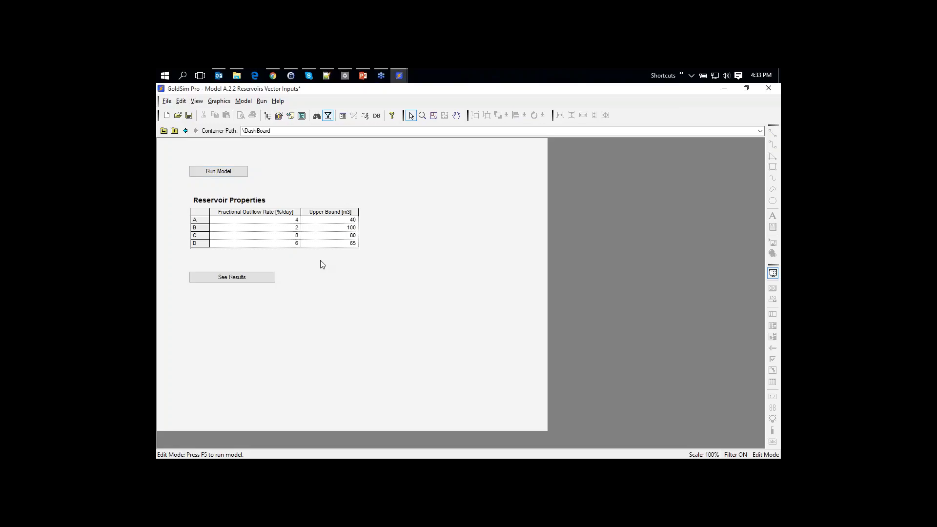
{"action": "left_click", "coordinate": [243, 175]}
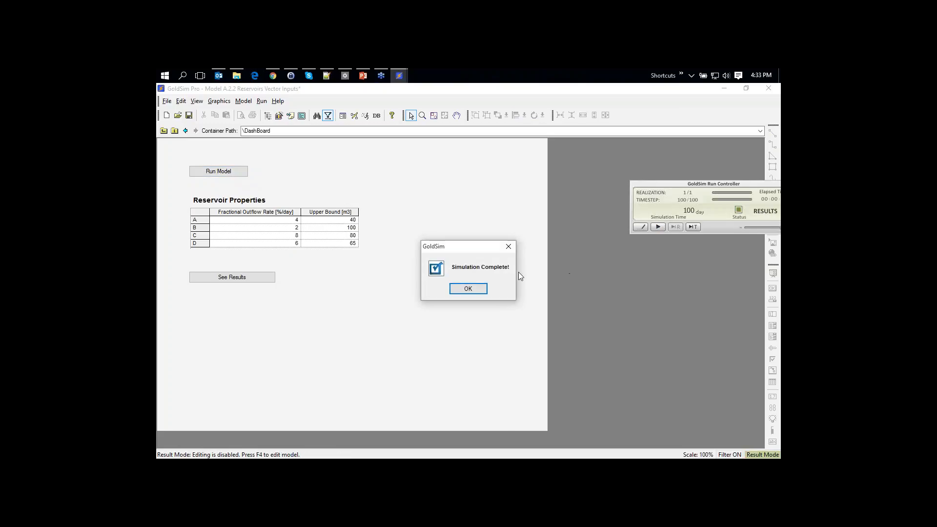
{"action": "left_click", "coordinate": [468, 288]}
{"action": "left_click", "coordinate": [251, 282]}
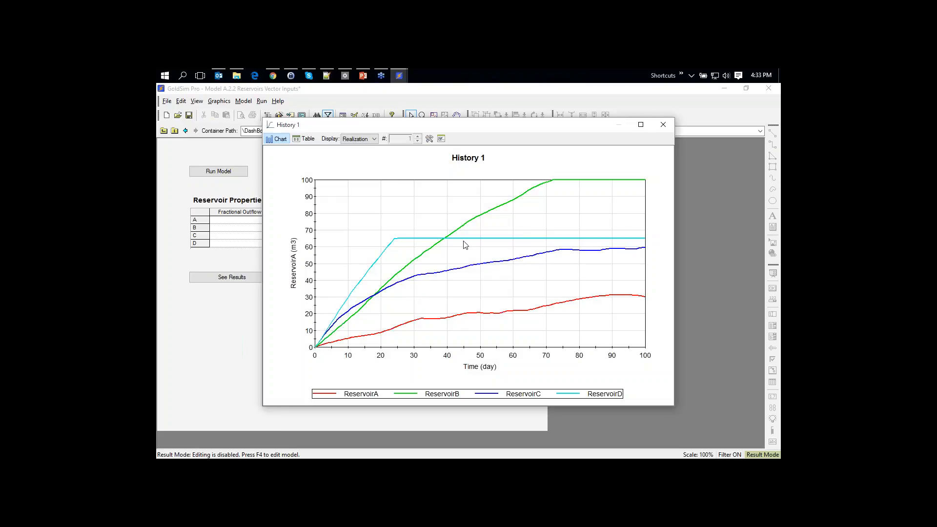
{"action": "mouse_move", "coordinate": [533, 243]}
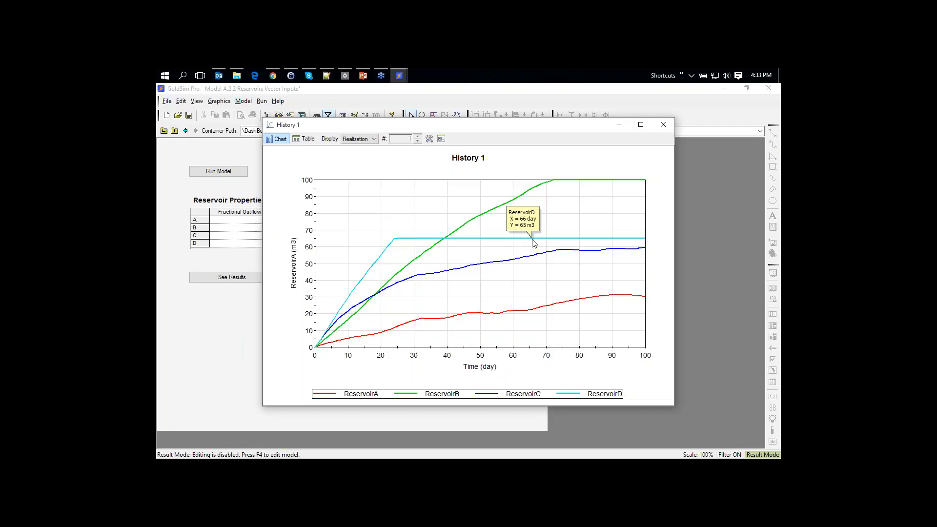
{"action": "left_click", "coordinate": [662, 124]}
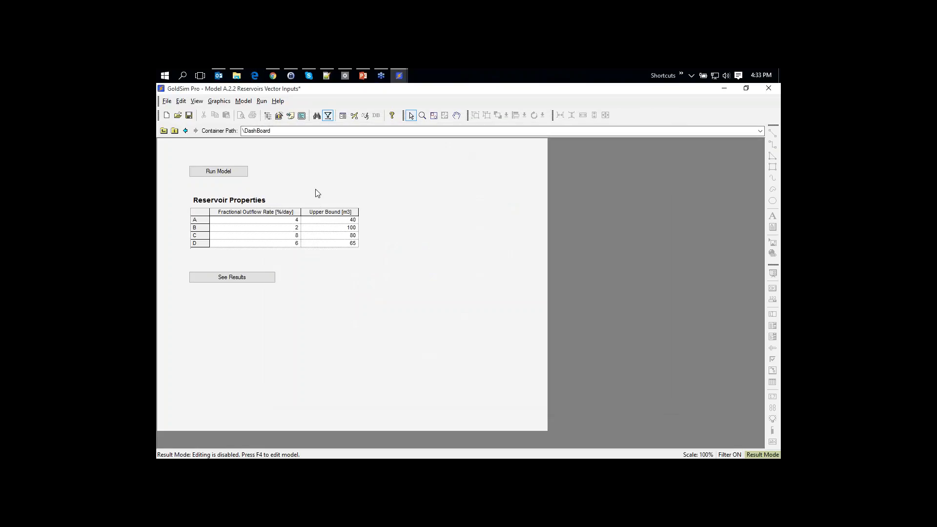
Look at the array label sets, then return to Edit Mode with F4, discarding the results
{"action": "left_click", "coordinate": [248, 102]}
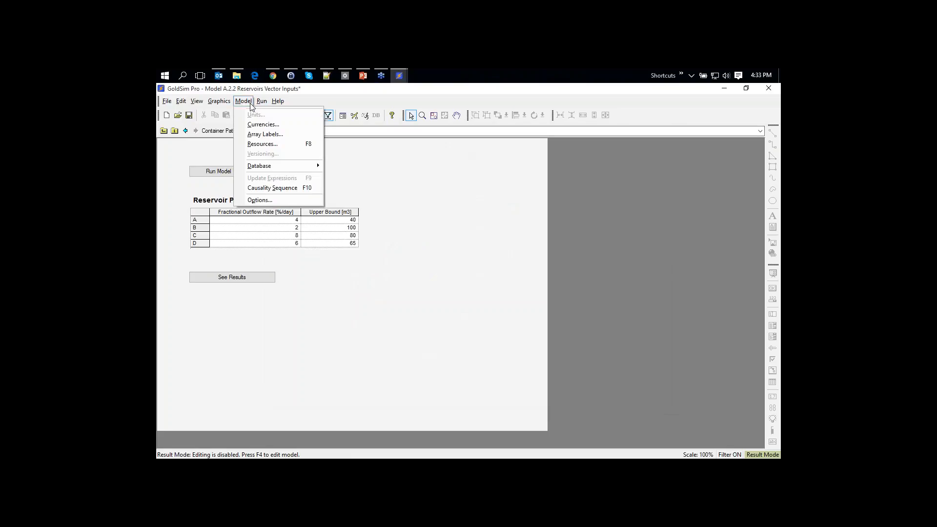
{"action": "left_click", "coordinate": [262, 134]}
{"action": "left_click", "coordinate": [409, 245]}
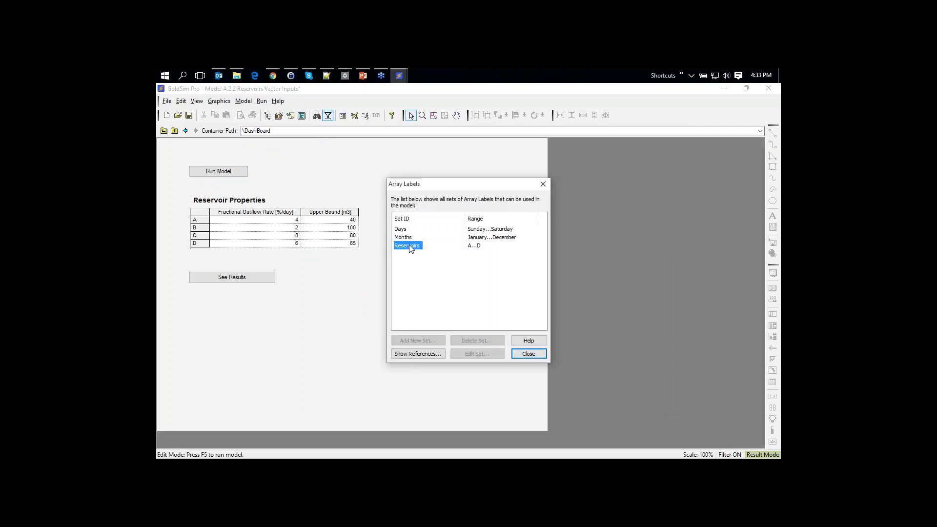
{"action": "left_click", "coordinate": [528, 353]}
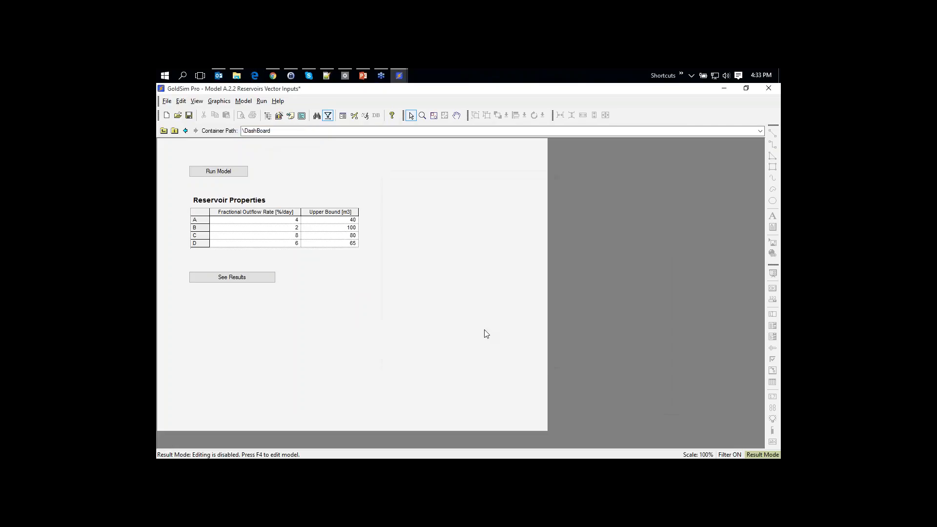
{"action": "key", "text": "F4"}
{"action": "key", "text": "Return"}
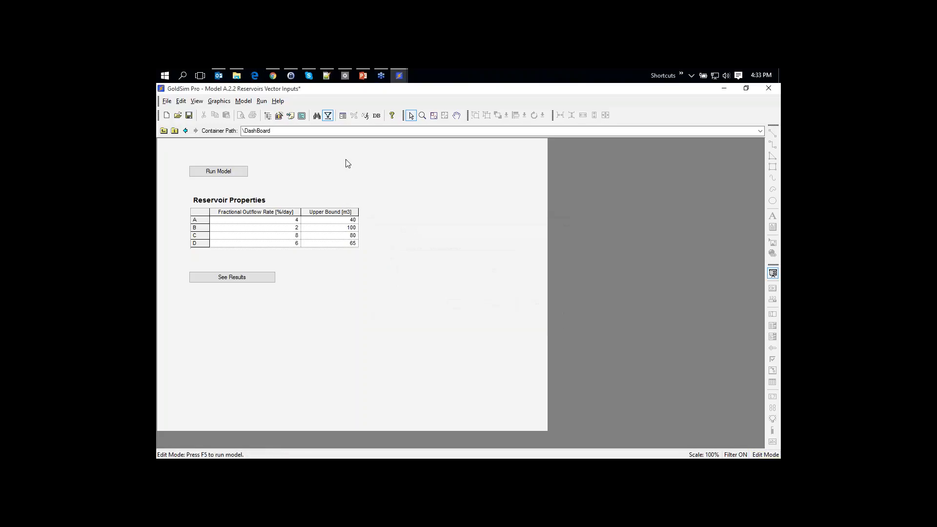
Move member D up twice in the Reservoirs label set so it reads A, D, B, C
{"action": "left_click", "coordinate": [243, 101]}
{"action": "left_click", "coordinate": [292, 135]}
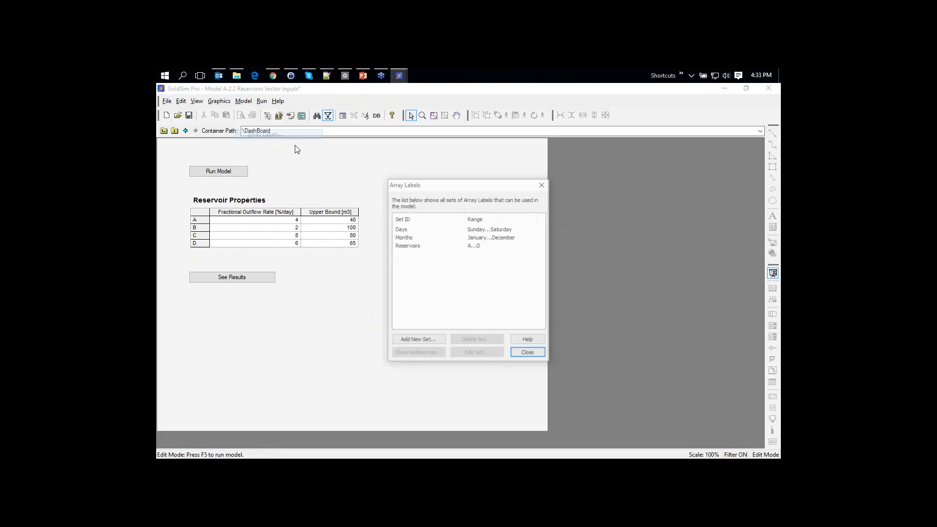
{"action": "left_click", "coordinate": [408, 247]}
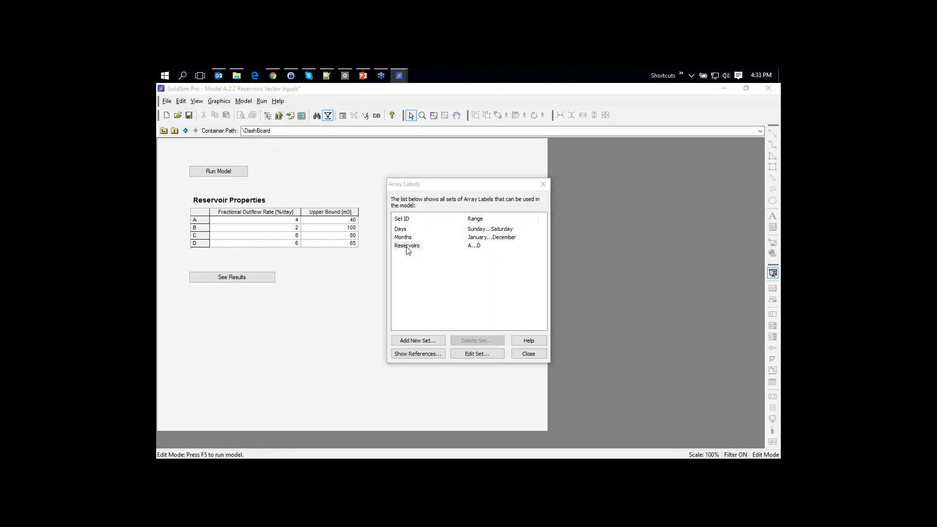
{"action": "double_click", "coordinate": [408, 248]}
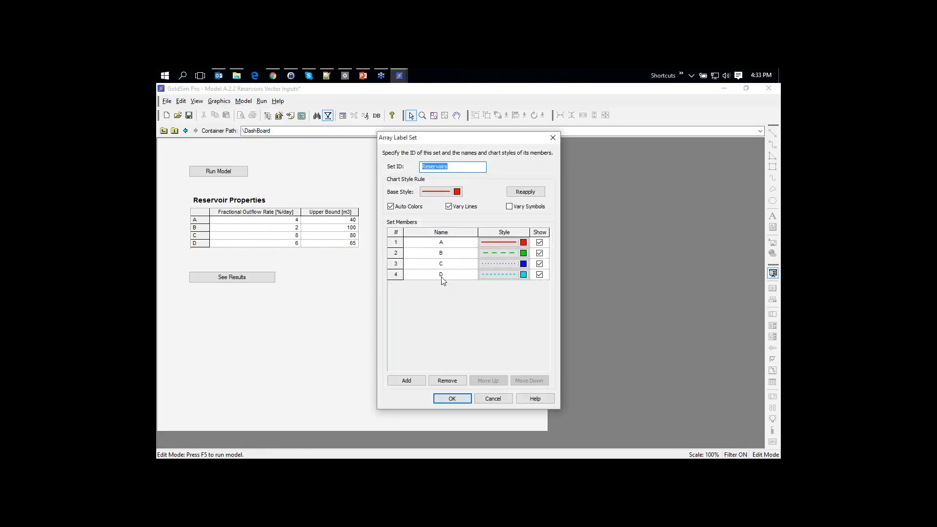
{"action": "left_click", "coordinate": [495, 399]}
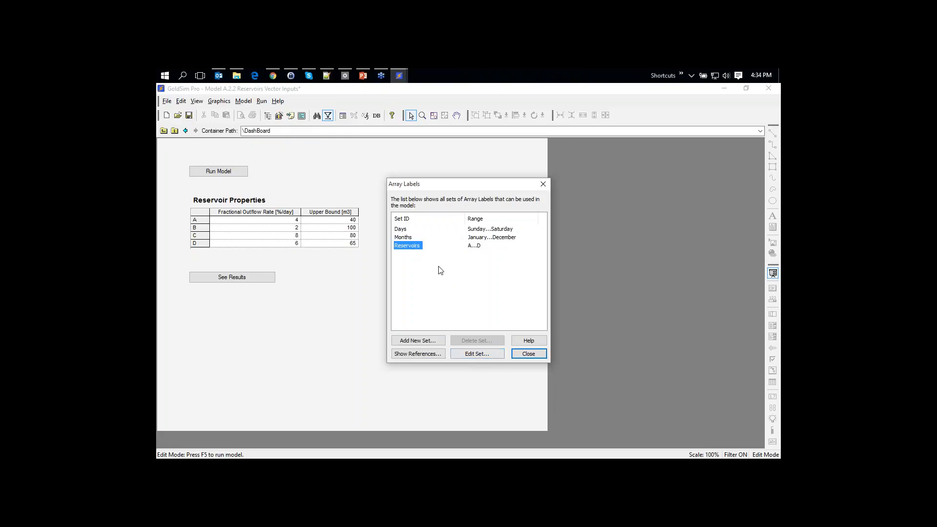
{"action": "double_click", "coordinate": [410, 249]}
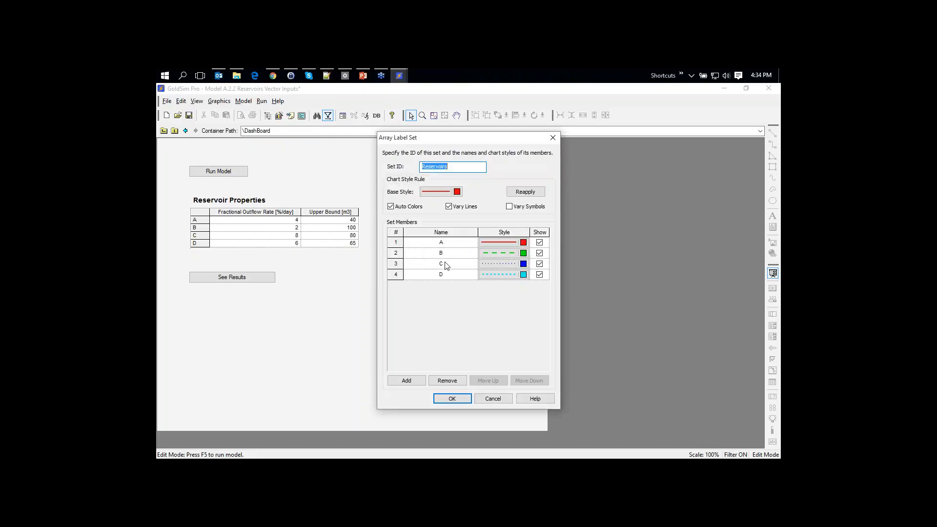
{"action": "left_click", "coordinate": [452, 275]}
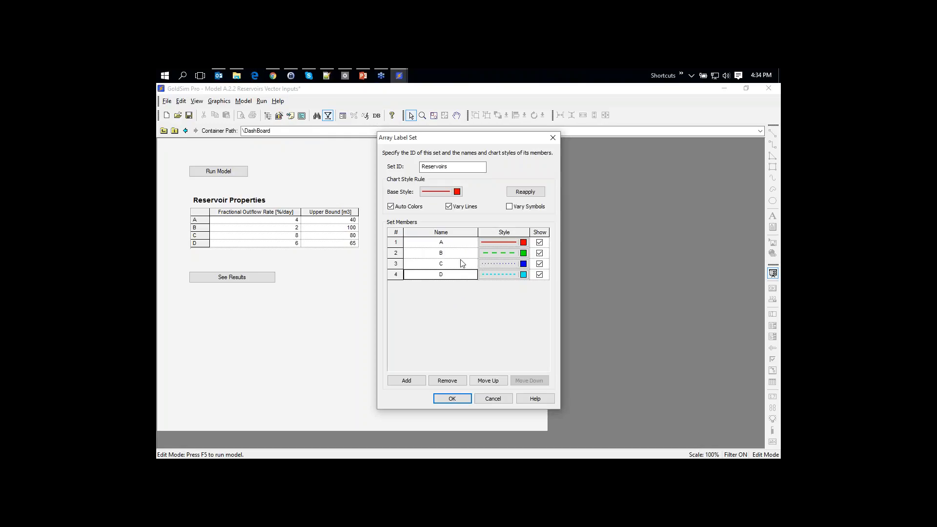
{"action": "left_click", "coordinate": [486, 381]}
{"action": "left_click", "coordinate": [486, 381]}
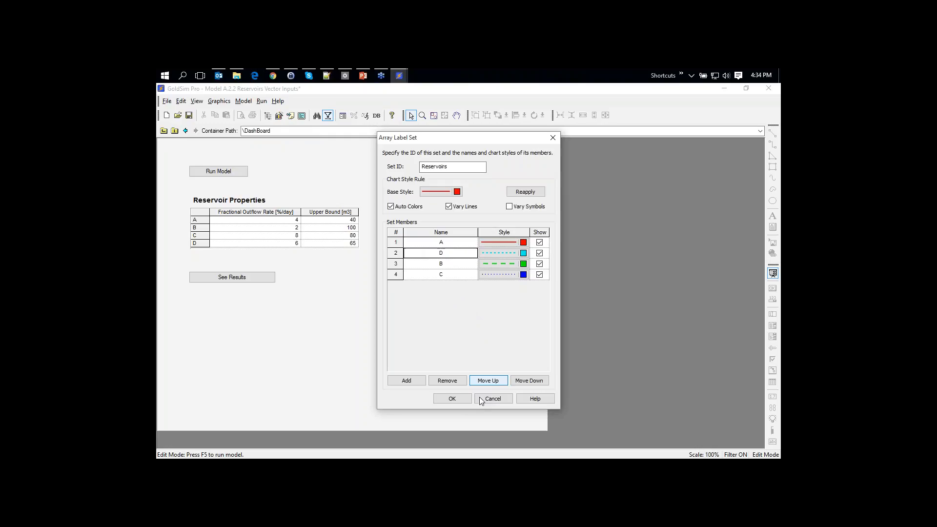
{"action": "left_click", "coordinate": [448, 399]}
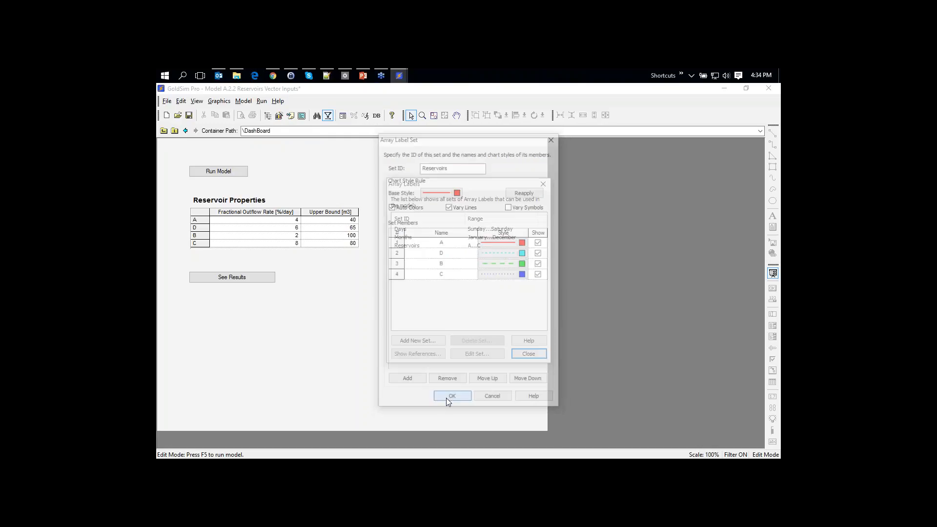
{"action": "left_click", "coordinate": [529, 354]}
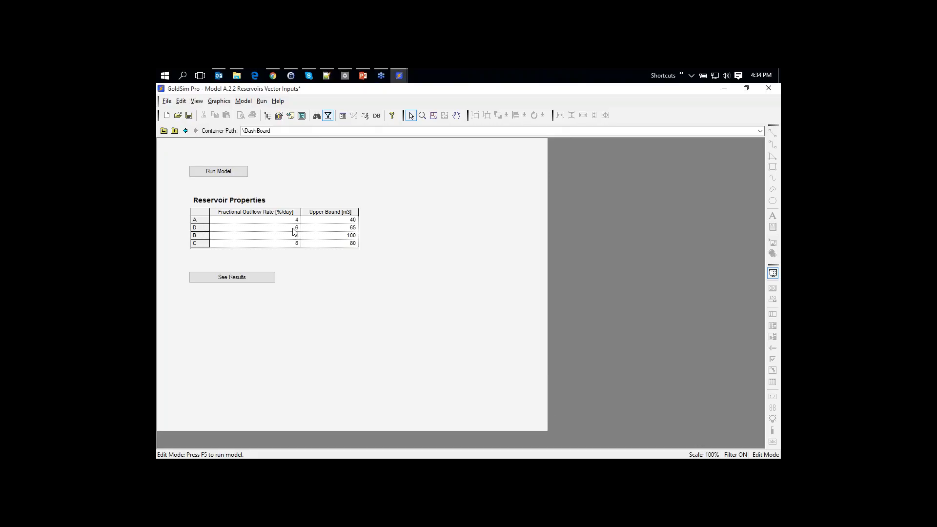
{"action": "left_click", "coordinate": [163, 131]}
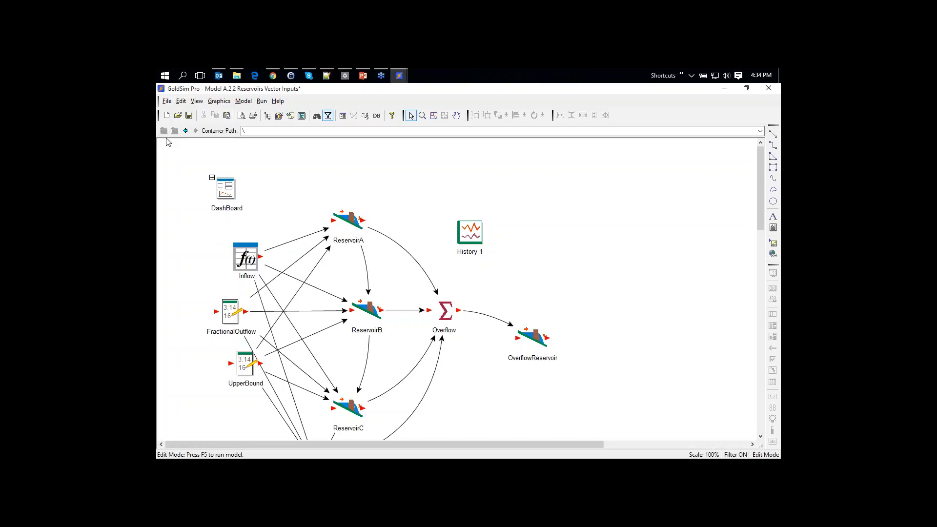
{"action": "mouse_move", "coordinate": [236, 302]}
{"action": "scroll", "coordinate": [394, 286], "scroll_direction": "down", "scroll_amount": 2}
{"action": "scroll", "coordinate": [356, 365], "scroll_direction": "down", "scroll_amount": 2}
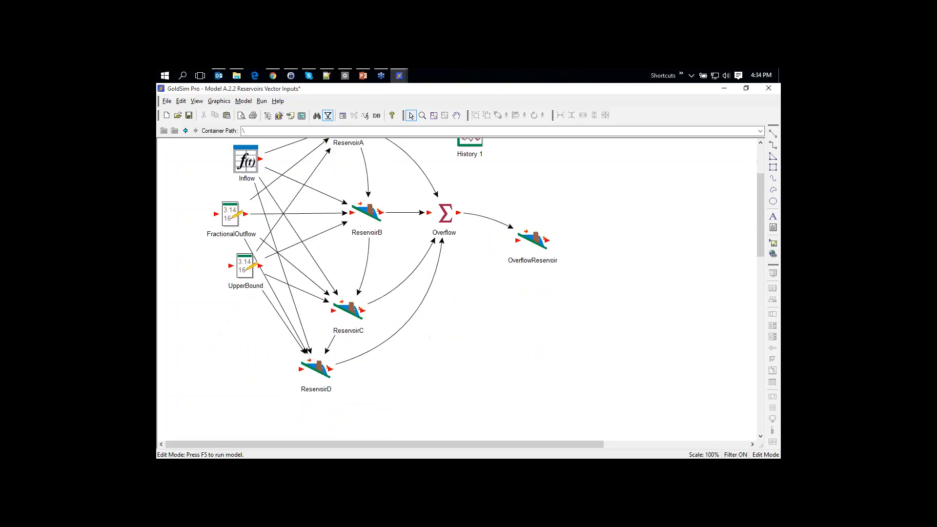
{"action": "double_click", "coordinate": [316, 369]}
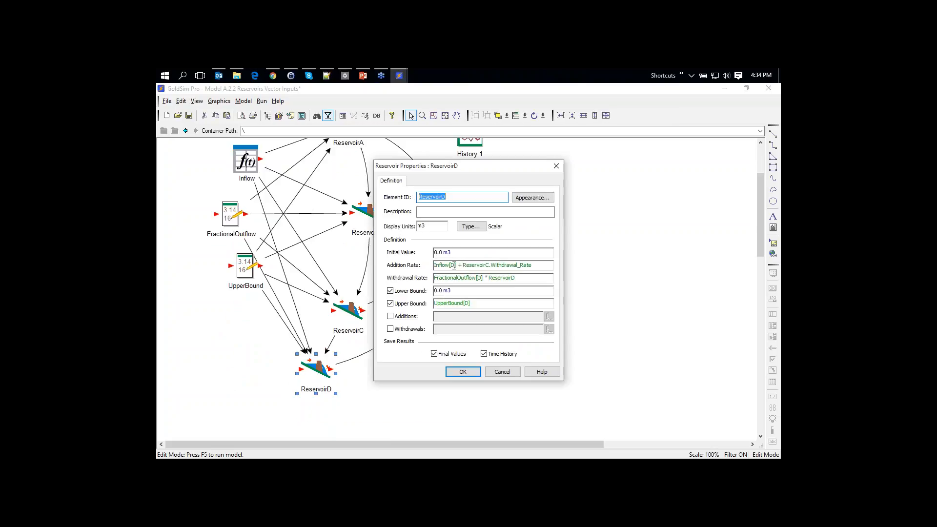
{"action": "mouse_move", "coordinate": [455, 265]}
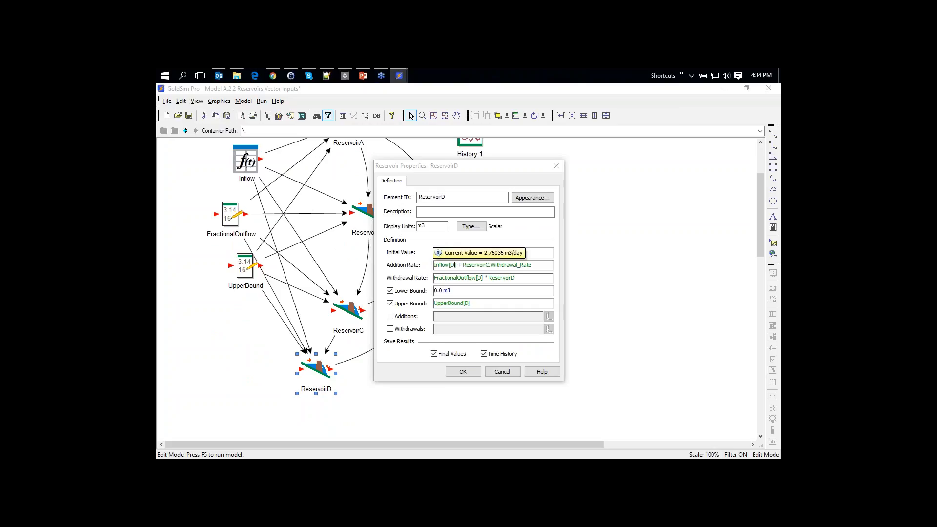
{"action": "key", "text": "BackSpace"}
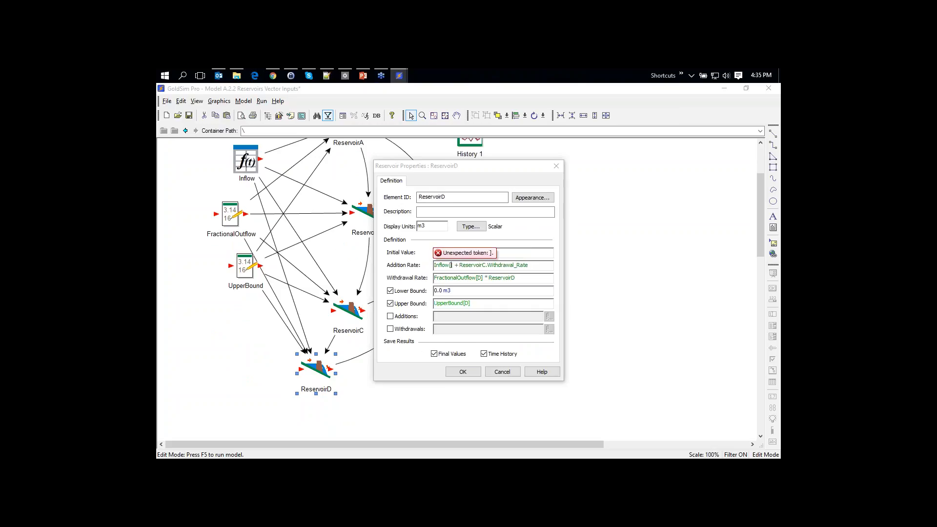
{"action": "type", "text": "4"}
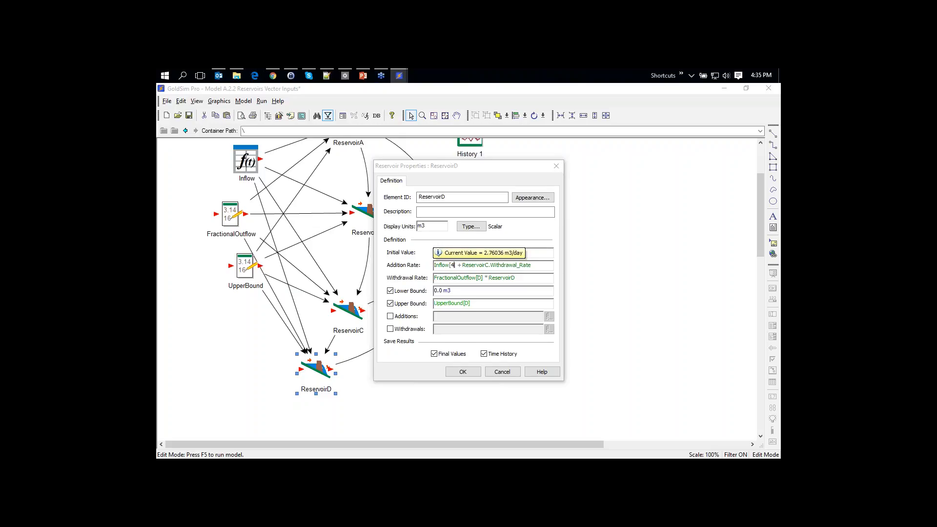
{"action": "key", "text": "BackSpace"}
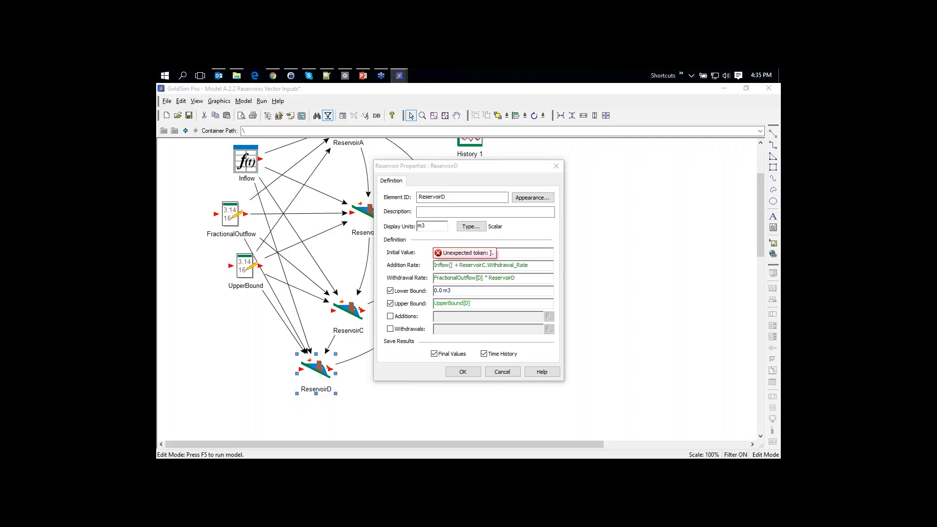
{"action": "type", "text": "D"}
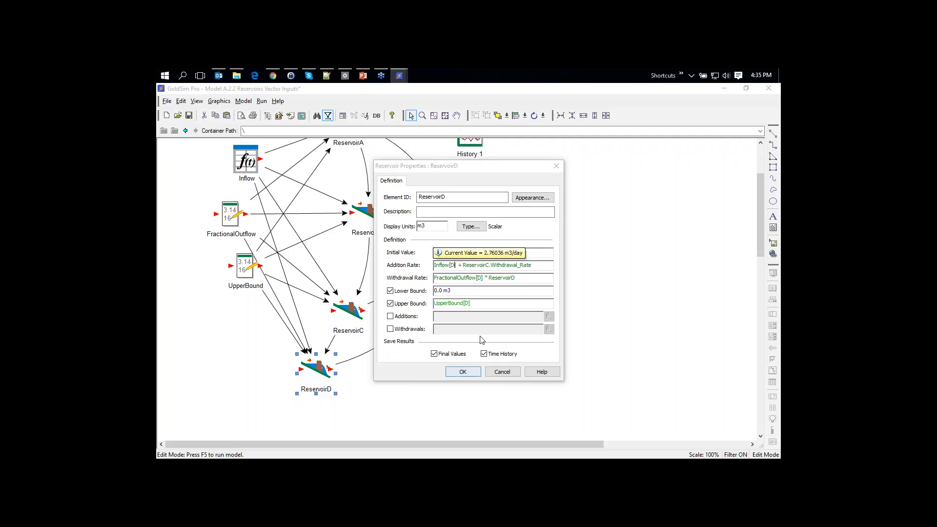
{"action": "left_click", "coordinate": [462, 371]}
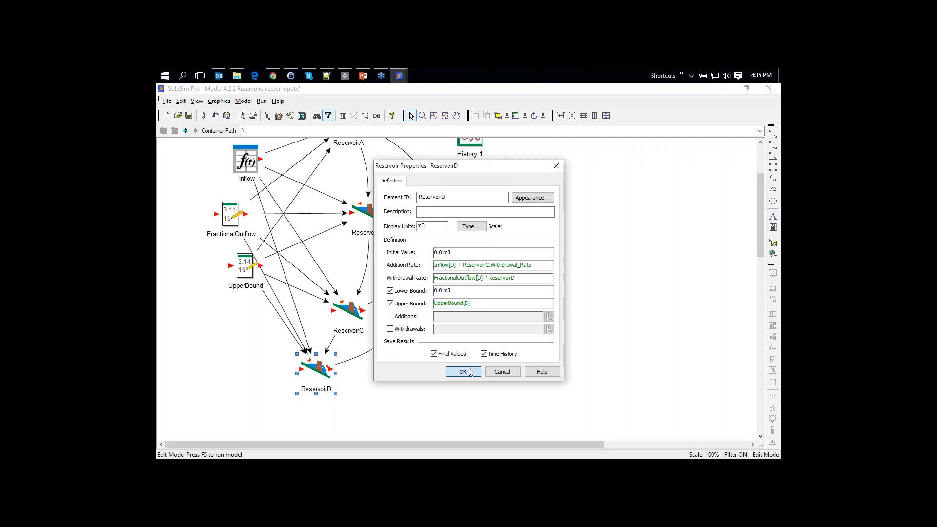
{"action": "scroll", "coordinate": [587, 314], "scroll_direction": "up", "scroll_amount": 4}
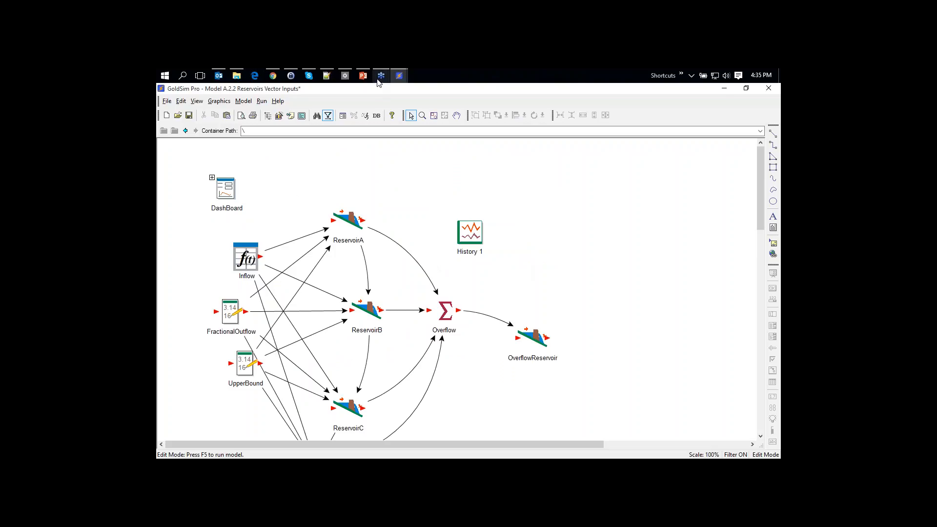
Open Model A.2.3 AWBM Scalar without saving the reservoir model's changes
{"action": "mouse_move", "coordinate": [365, 79]}
{"action": "left_click", "coordinate": [177, 115]}
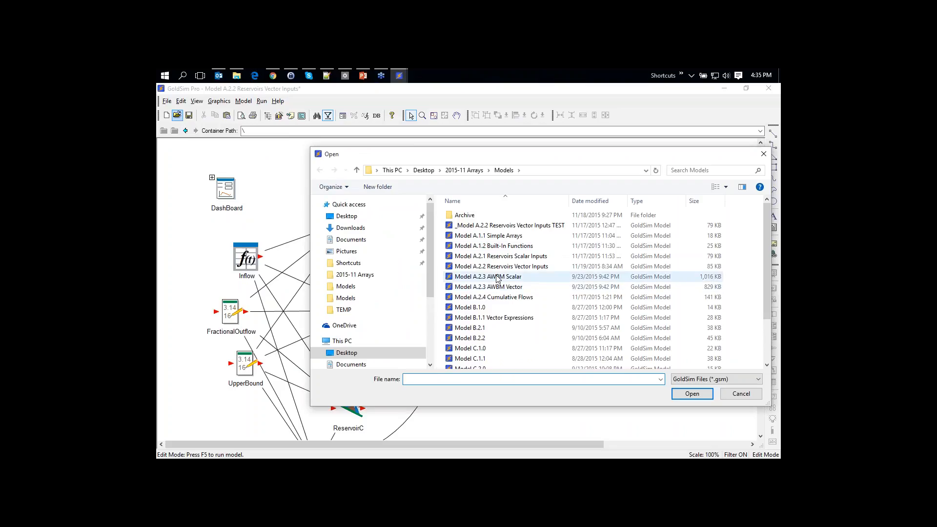
{"action": "left_click", "coordinate": [497, 277]}
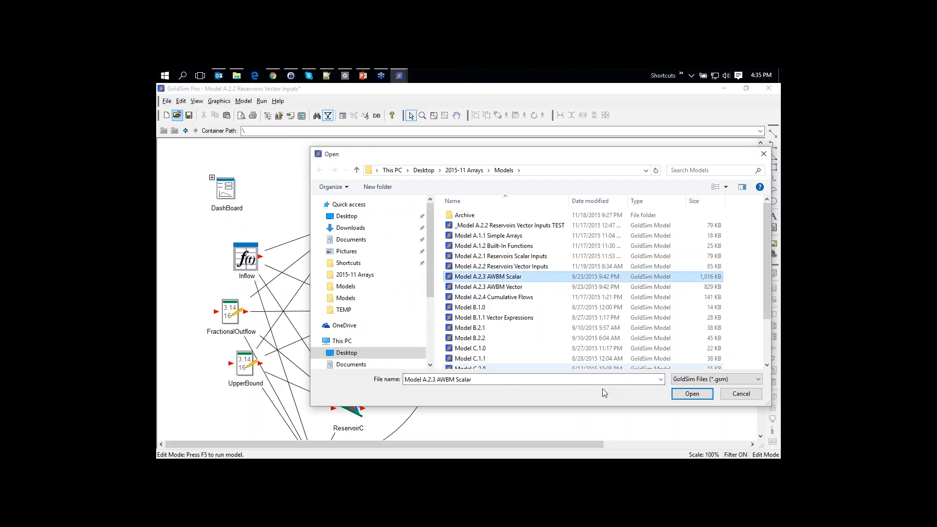
{"action": "left_click", "coordinate": [684, 396]}
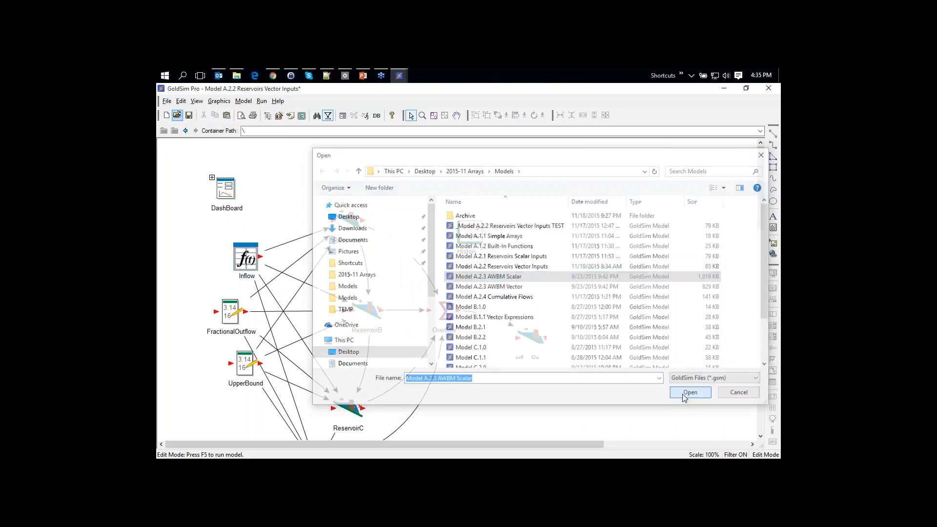
{"action": "left_click", "coordinate": [490, 297]}
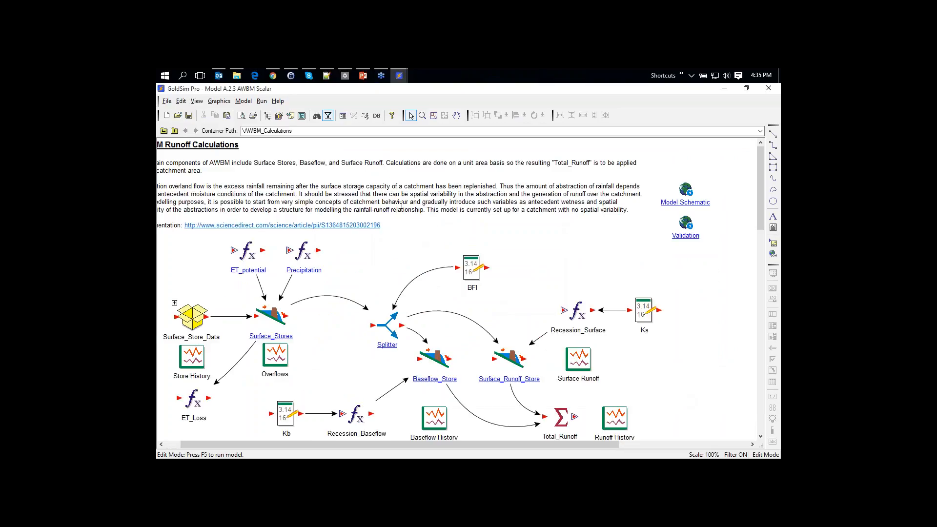
{"action": "left_click", "coordinate": [273, 76]}
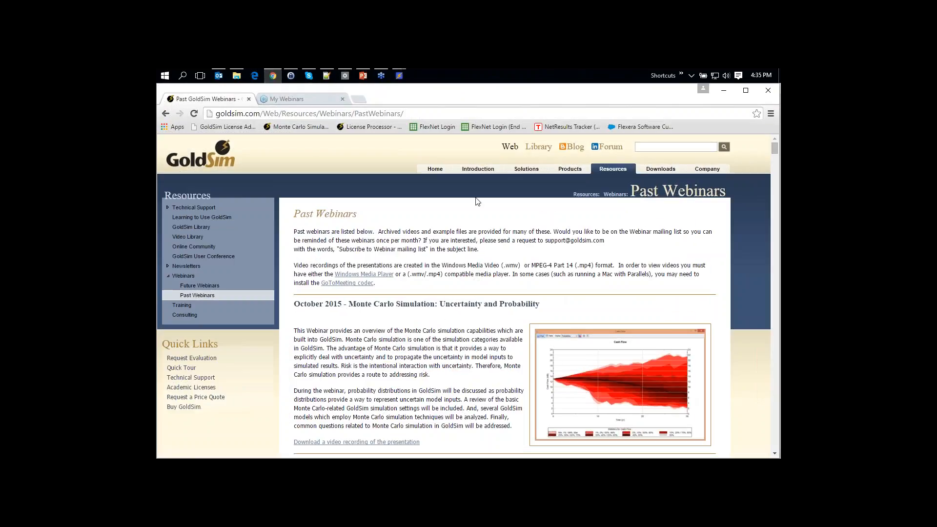
Go to the GoldSim Model Library on goldsim.com and search it for AWBM
{"action": "left_click", "coordinate": [211, 115]}
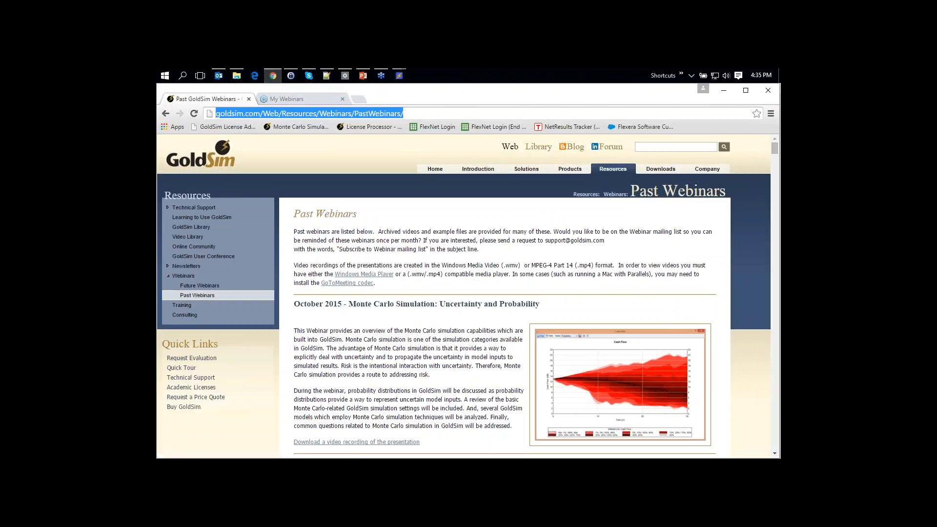
{"action": "type", "text": "goldsim.com"}
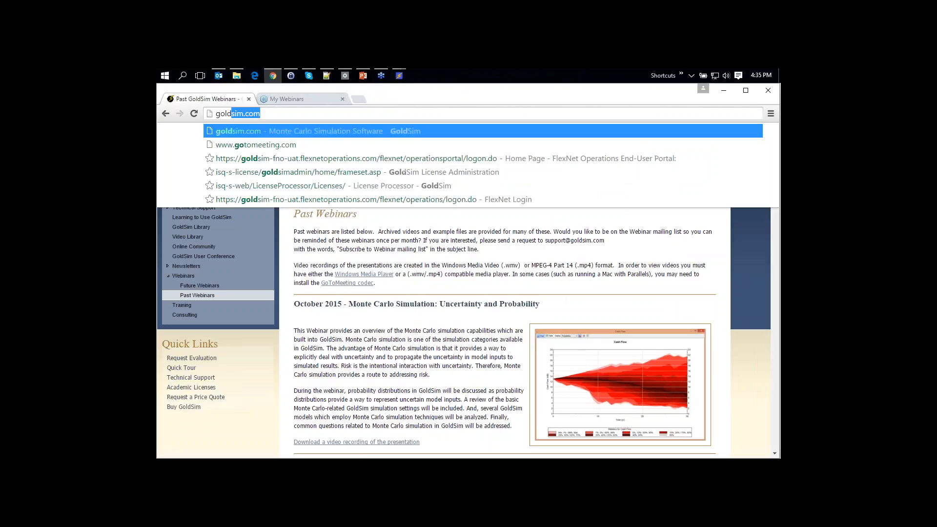
{"action": "key", "text": "Return"}
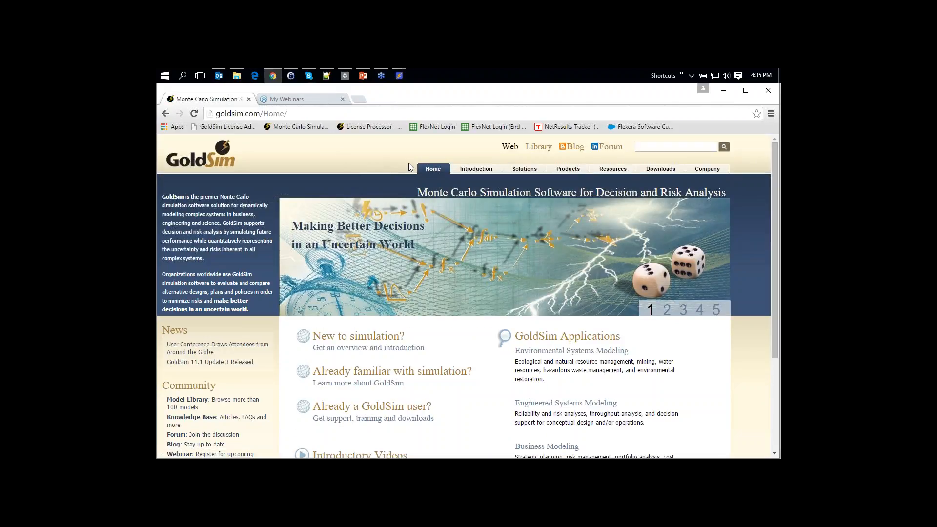
{"action": "left_click", "coordinate": [538, 147]}
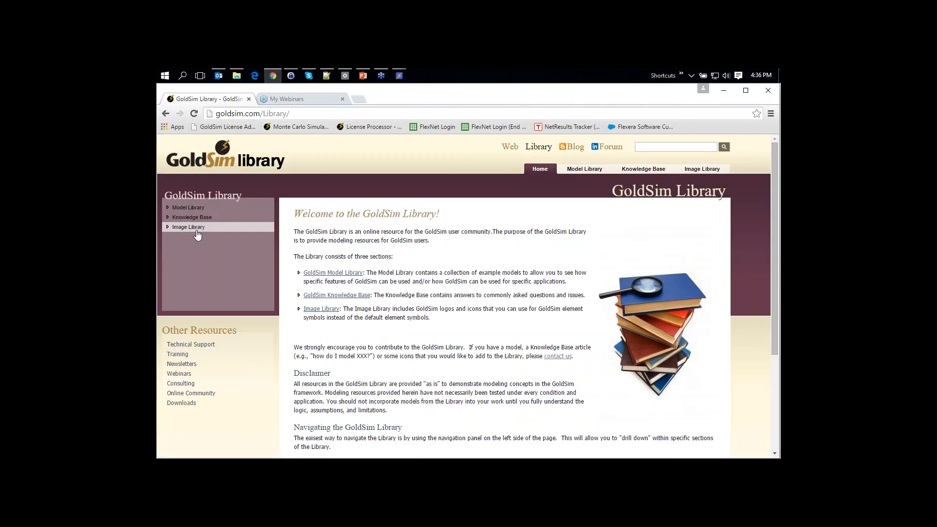
{"action": "left_click", "coordinate": [187, 207]}
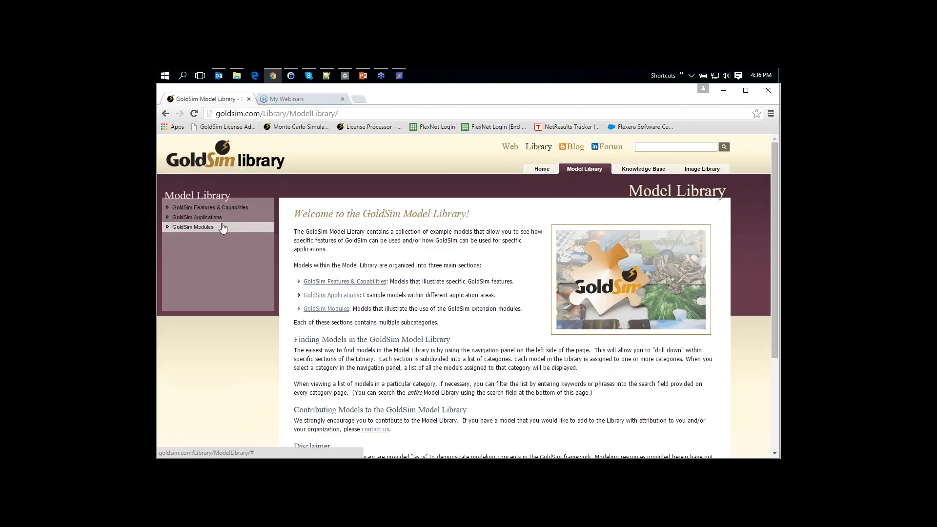
{"action": "left_click", "coordinate": [205, 208]}
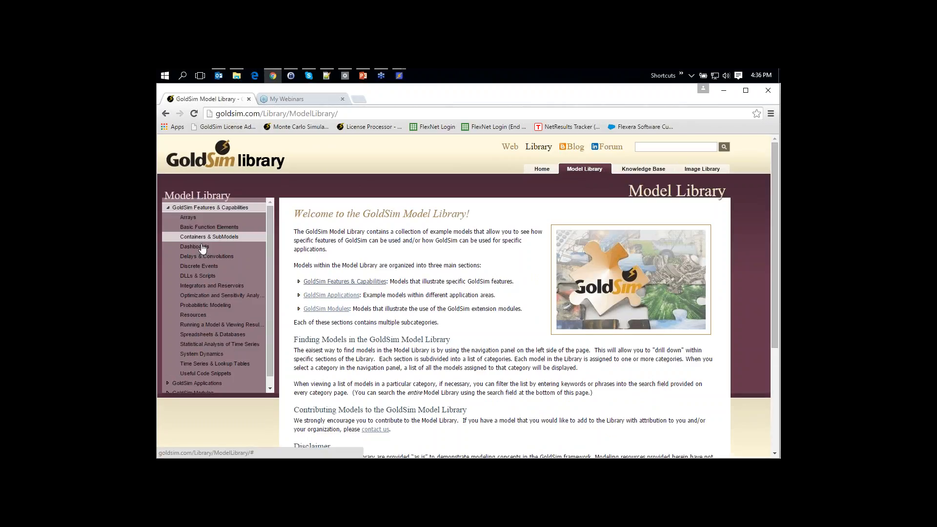
{"action": "scroll", "coordinate": [467, 296], "scroll_direction": "down", "scroll_amount": 3}
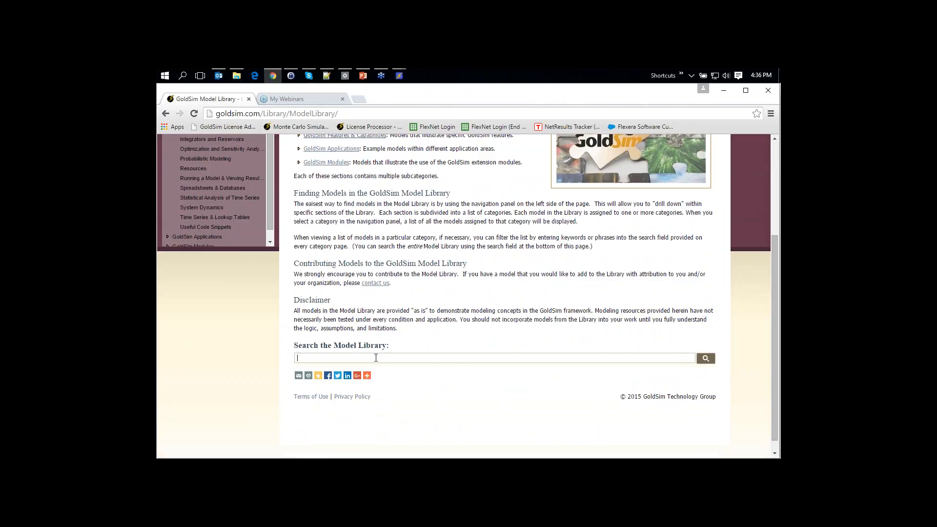
{"action": "type", "text": "AWBM"}
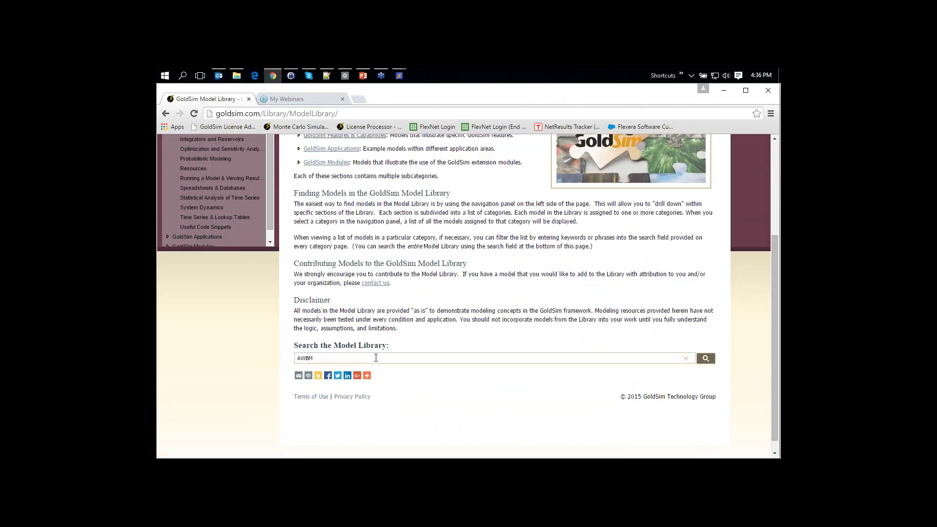
{"action": "left_click", "coordinate": [704, 361]}
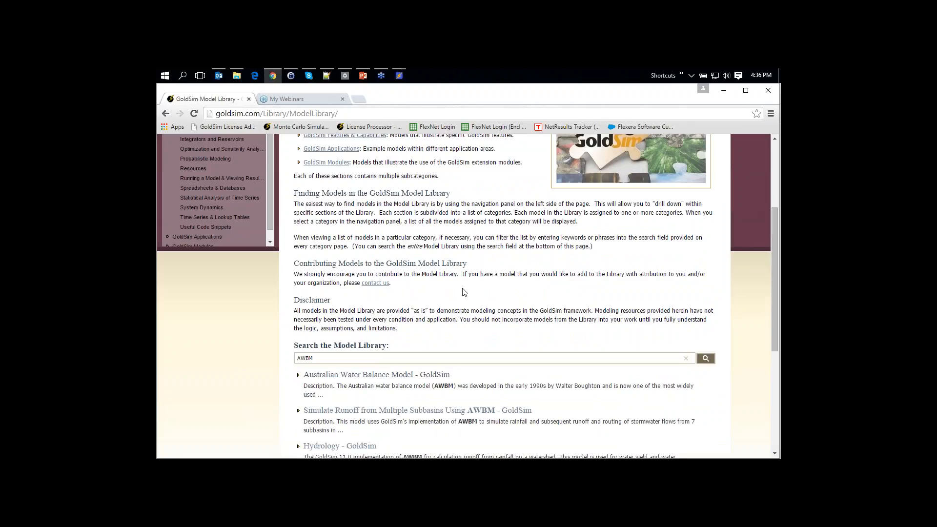
Open the Australian Water Balance Model and multiple-subbasin runoff results in new tabs
{"action": "scroll", "coordinate": [464, 291], "scroll_direction": "down", "scroll_amount": 2}
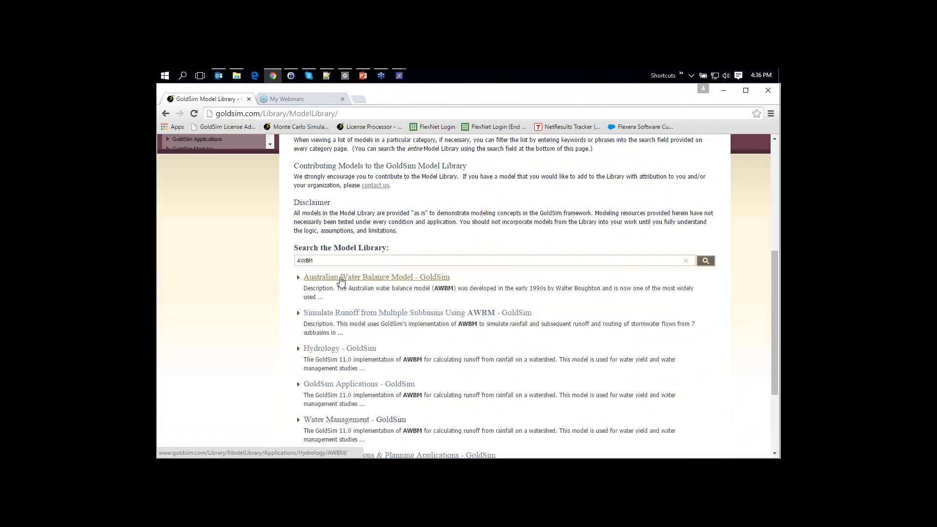
{"action": "right_click", "coordinate": [341, 281]}
{"action": "left_click", "coordinate": [349, 286]}
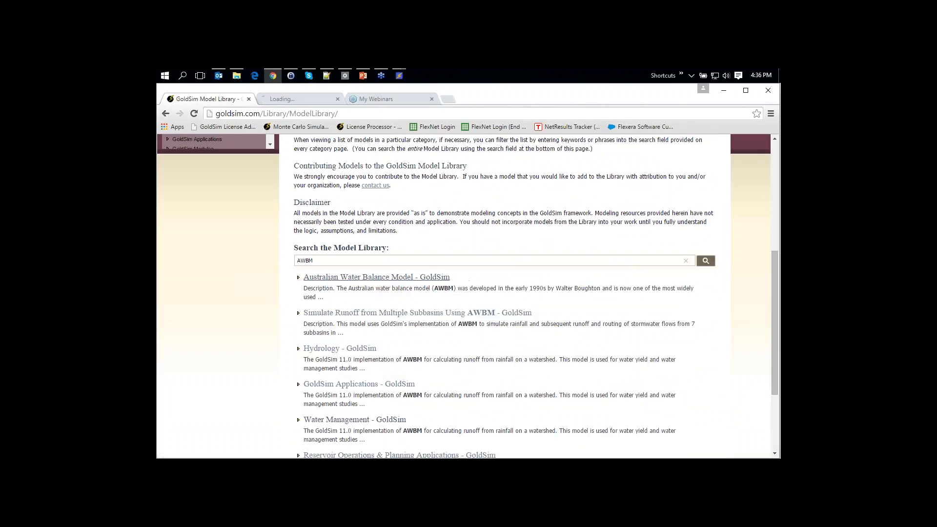
{"action": "right_click", "coordinate": [332, 314]}
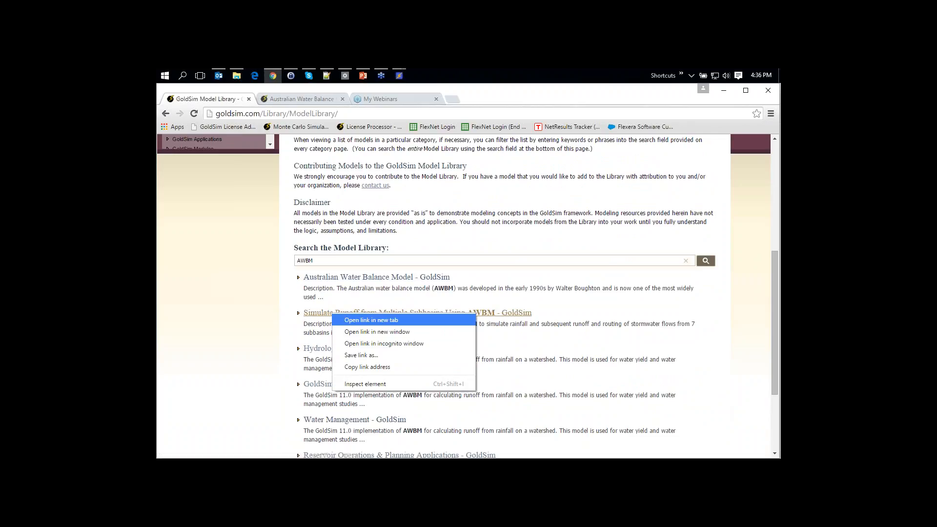
{"action": "left_click", "coordinate": [362, 326]}
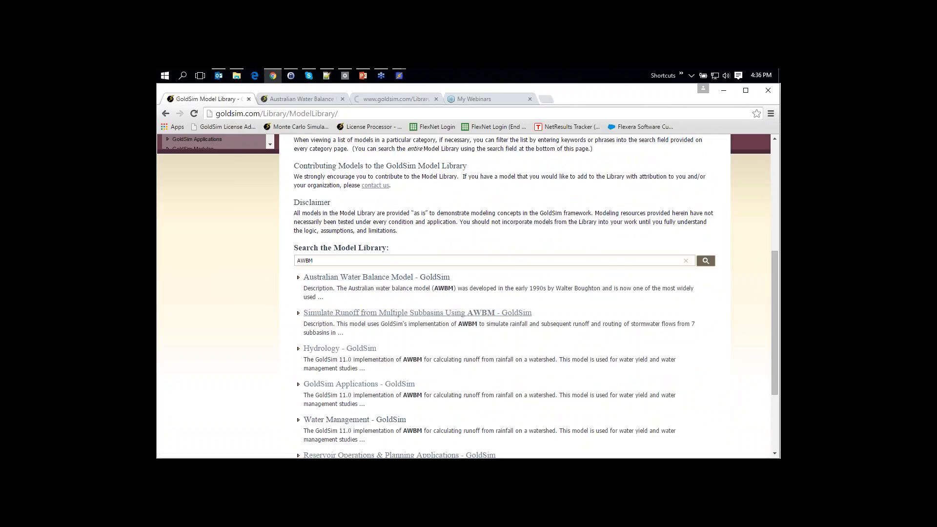
{"action": "left_click", "coordinate": [302, 100]}
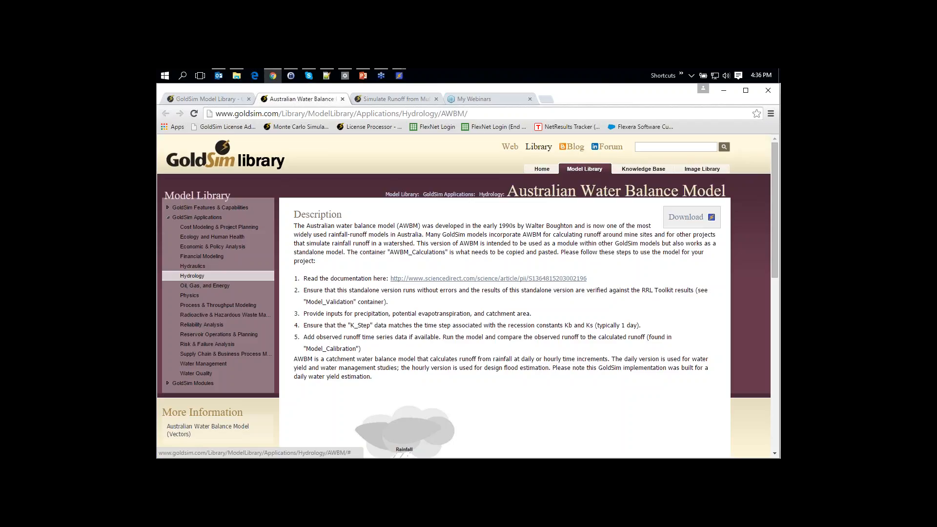
Read the AWBM page description, highlighting the 'widely used rainfall-runoff models' phrase, down to the runoff diagram
{"action": "scroll", "coordinate": [337, 170], "scroll_direction": "down", "scroll_amount": 3}
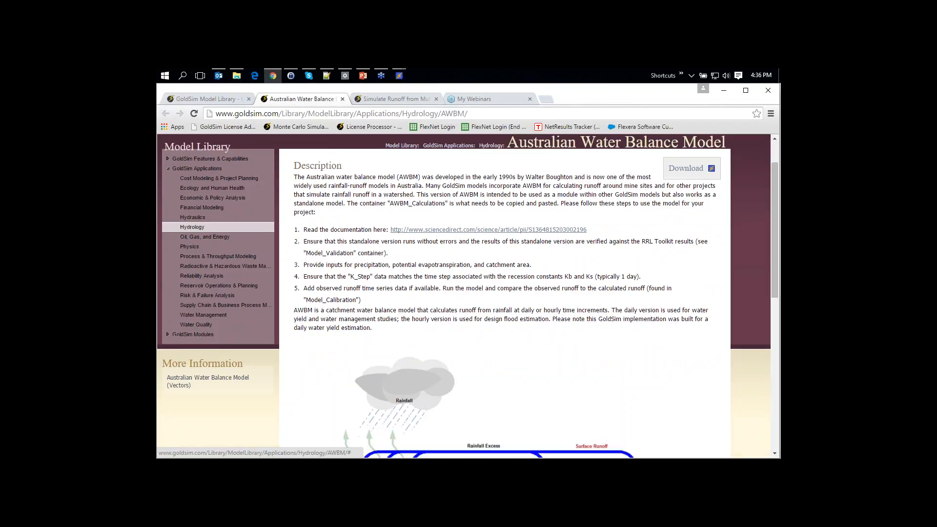
{"action": "scroll", "coordinate": [337, 171], "scroll_direction": "up", "scroll_amount": 2}
{"action": "left_click_drag", "start_coordinate": [296, 186], "coordinate": [418, 186]}
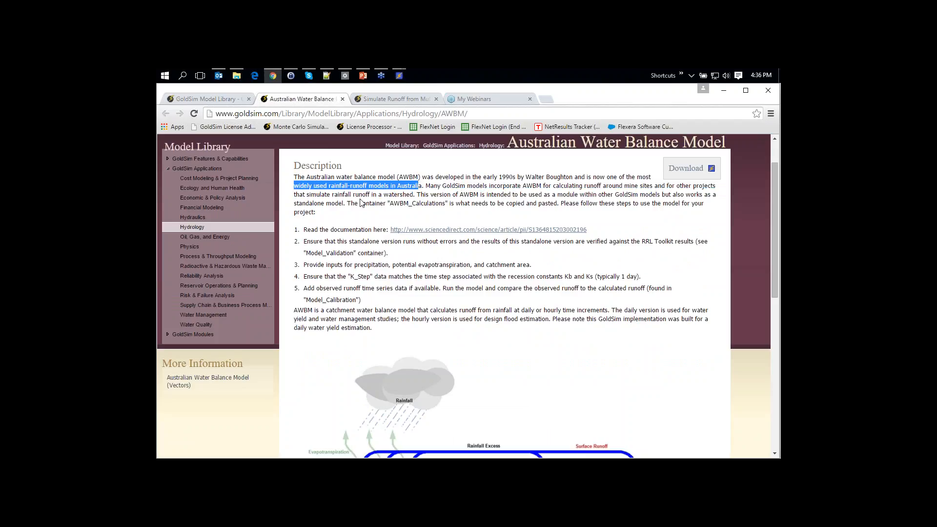
{"action": "left_click", "coordinate": [361, 202]}
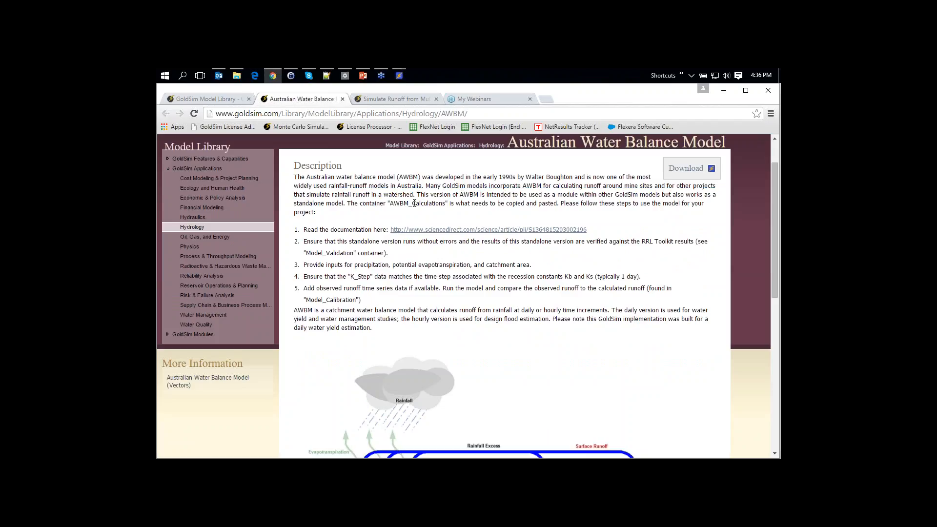
{"action": "scroll", "coordinate": [403, 268], "scroll_direction": "down", "scroll_amount": 4}
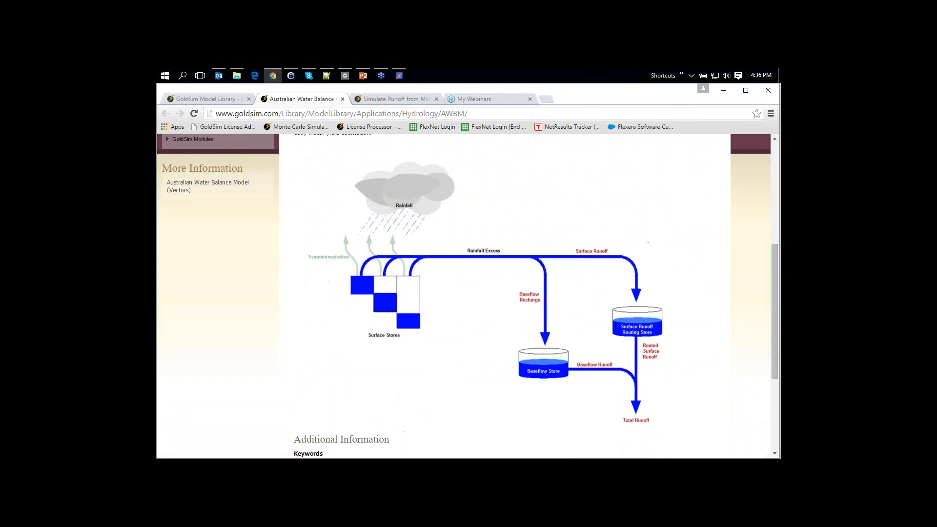
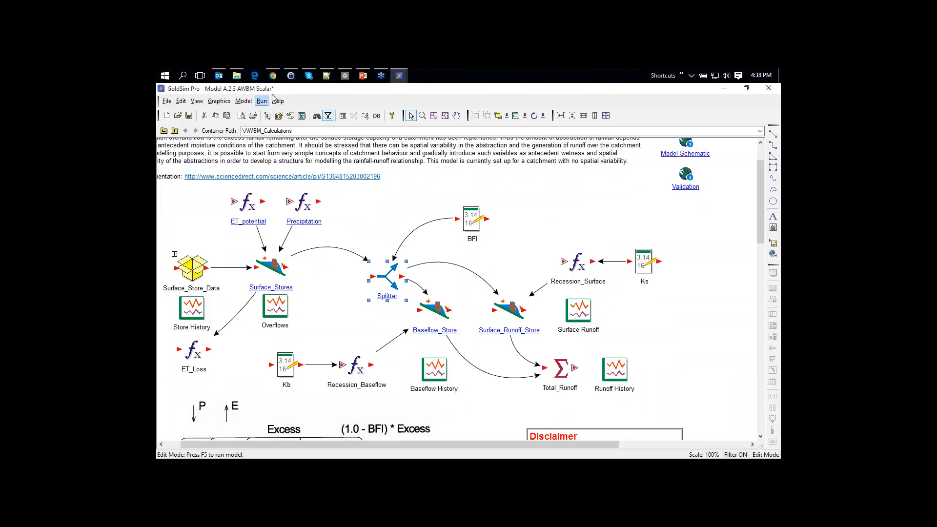
Read the Runoff from Multiple Subbasins page, noting the watershed-division sentence, then return to GoldSim Pro
{"action": "left_click", "coordinate": [276, 79]}
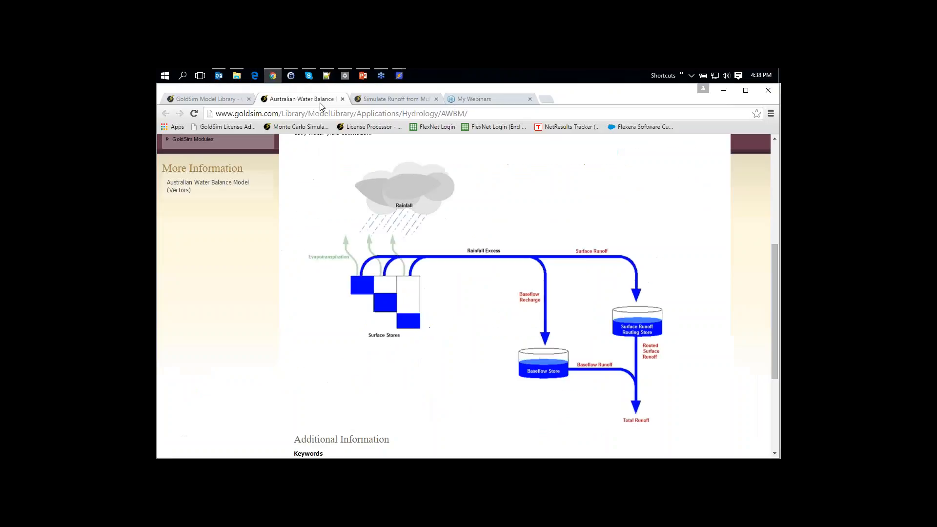
{"action": "left_click", "coordinate": [390, 100]}
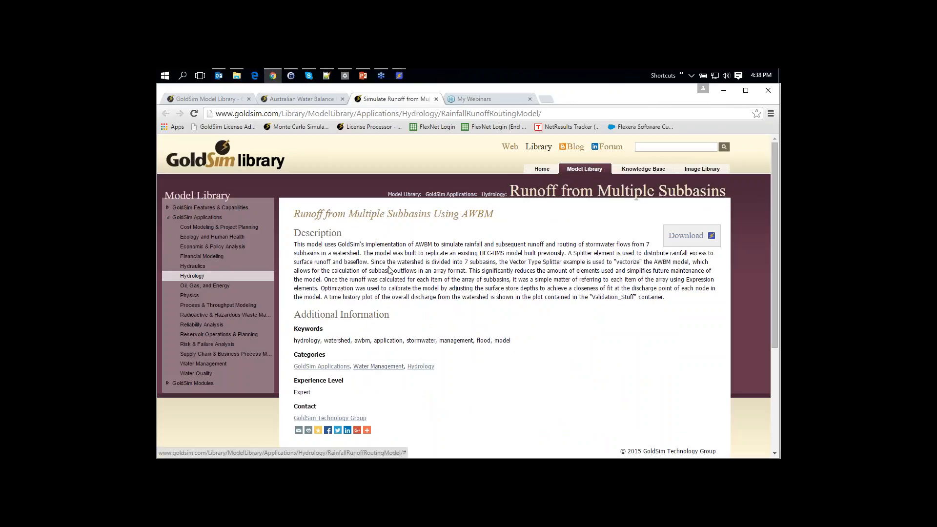
{"action": "left_click_drag", "start_coordinate": [374, 262], "coordinate": [494, 261]}
{"action": "left_click", "coordinate": [494, 262]}
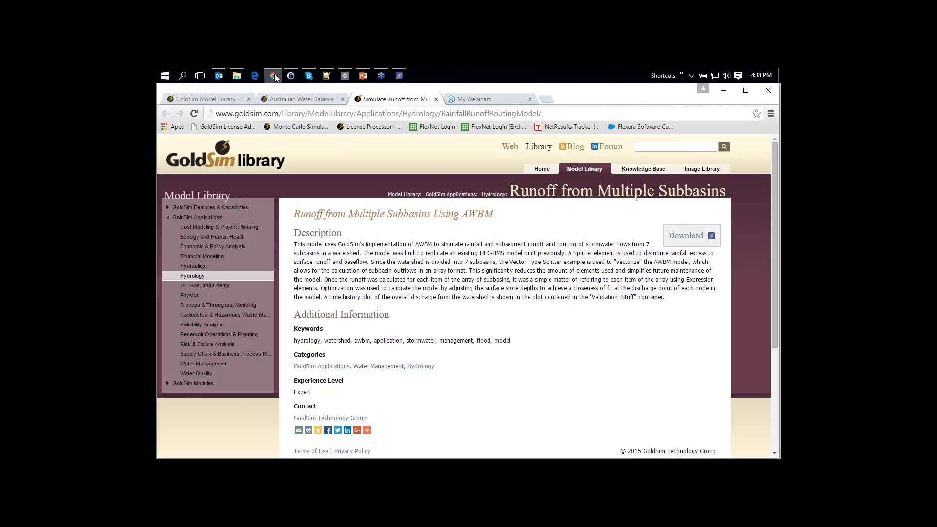
{"action": "left_click", "coordinate": [399, 75]}
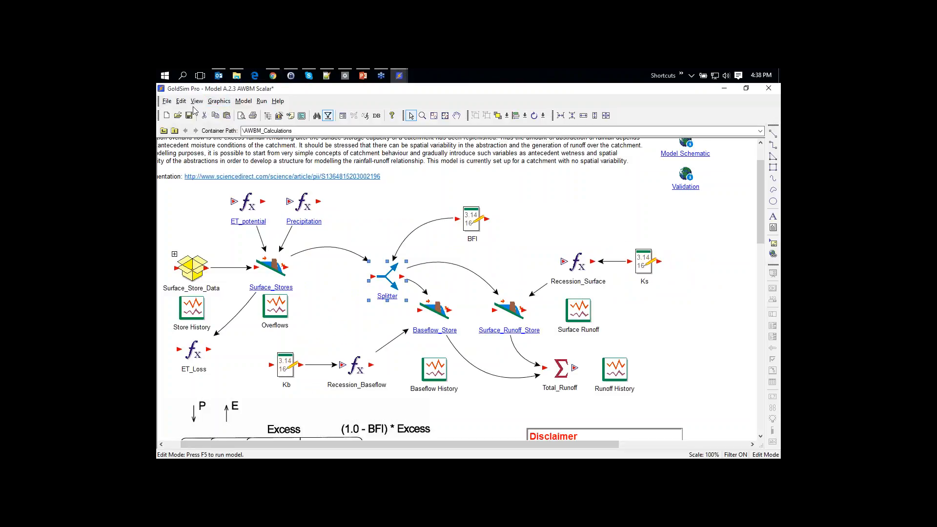
Open Model A.2.3 AWBM Vector in place of the AWBM Scalar model, answering the save prompt
{"action": "left_click", "coordinate": [178, 116]}
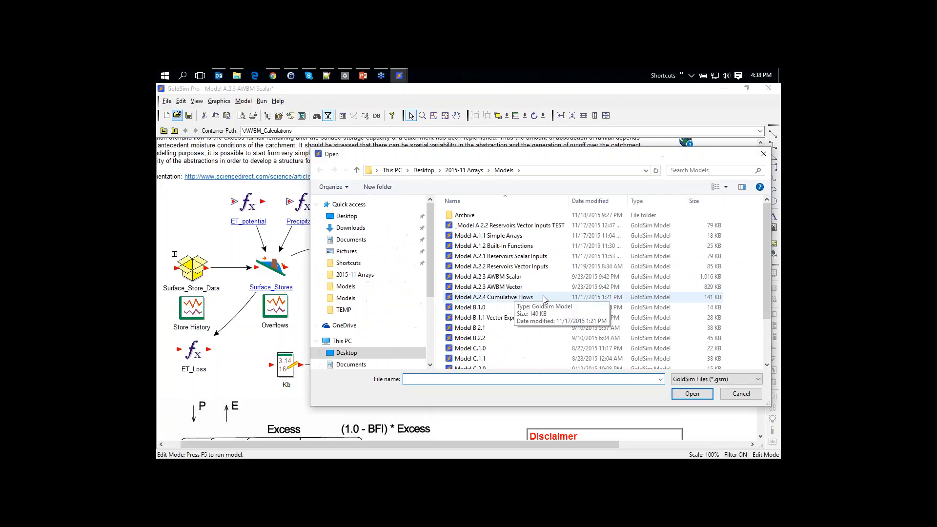
{"action": "left_click", "coordinate": [502, 287]}
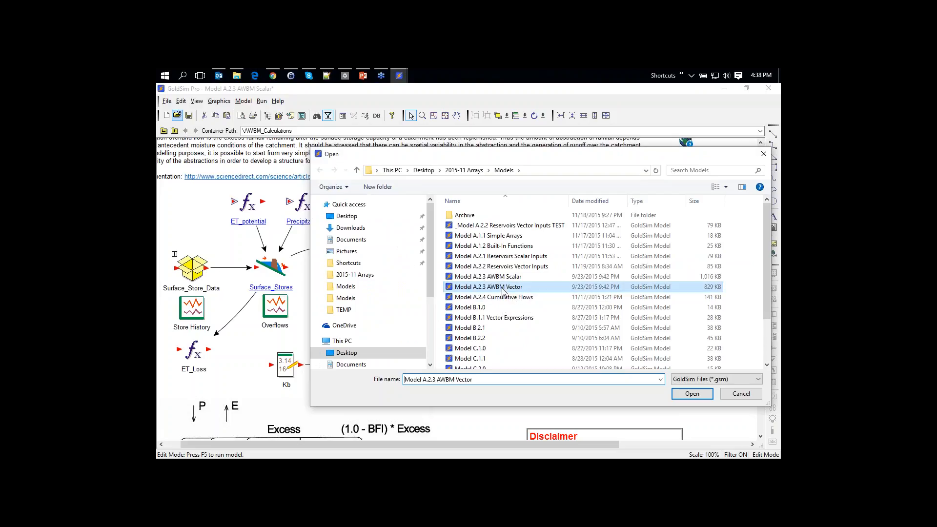
{"action": "left_click", "coordinate": [692, 393]}
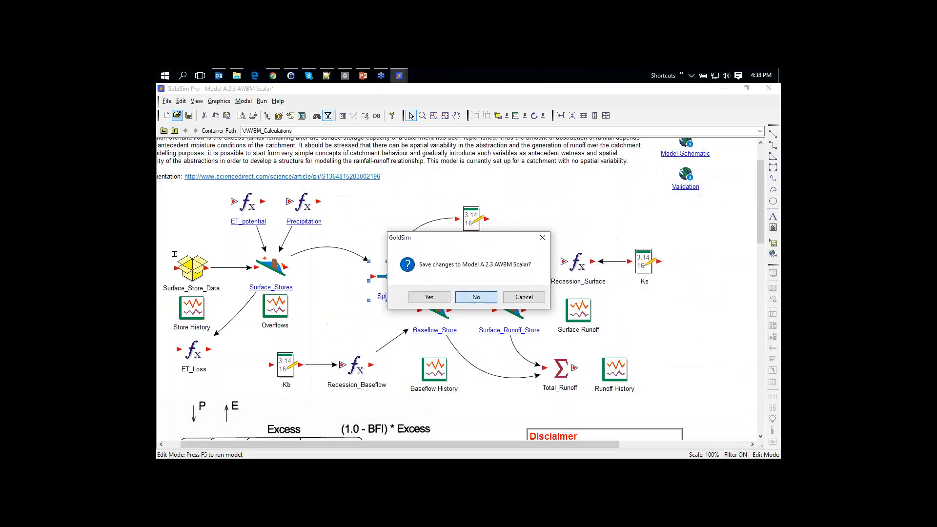
{"action": "left_click", "coordinate": [477, 295]}
Inspect the AWBM Vector model's store elements on the diagram
{"action": "scroll", "coordinate": [459, 287], "scroll_direction": "down", "scroll_amount": 3}
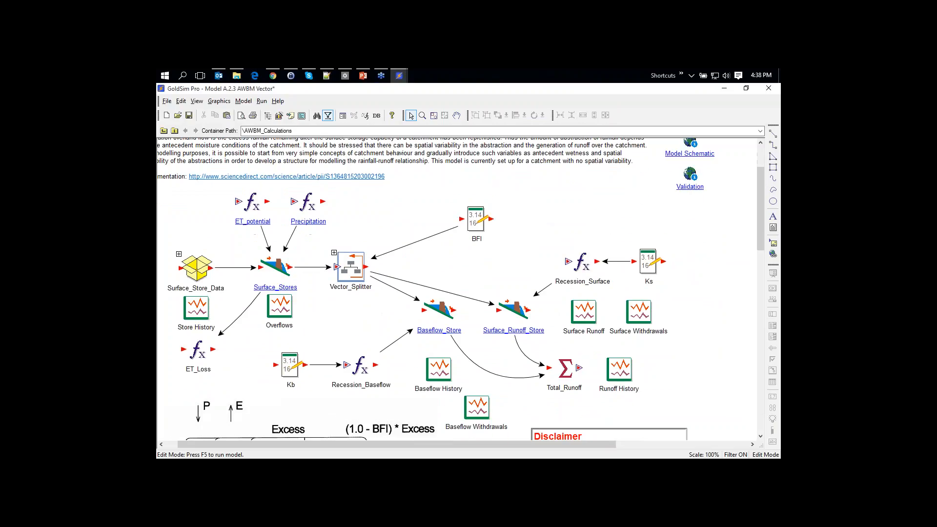
{"action": "mouse_move", "coordinate": [272, 244]}
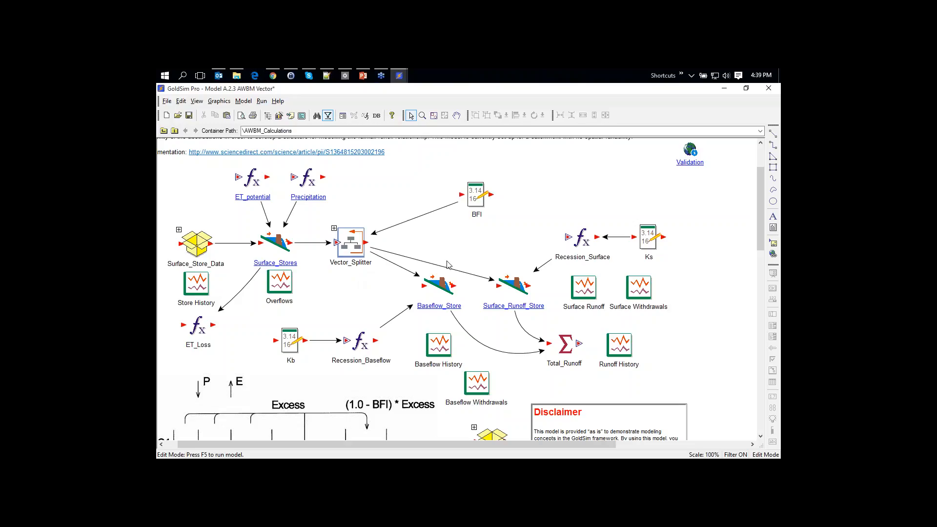
{"action": "mouse_move", "coordinate": [522, 290]}
{"action": "mouse_move", "coordinate": [437, 289]}
Run the AWBM Vector simulation and view the Runoff History chart for all seven areas
{"action": "key", "text": "F5"}
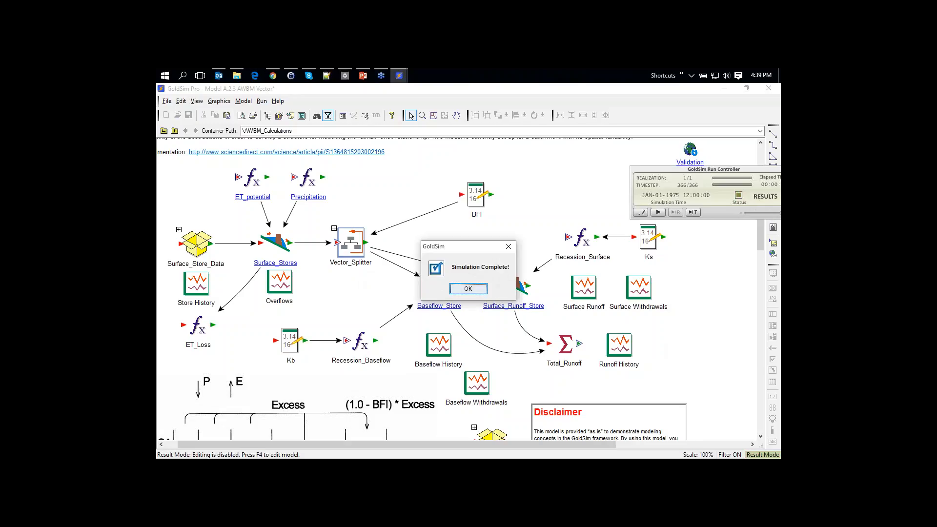
{"action": "double_click", "coordinate": [619, 347]}
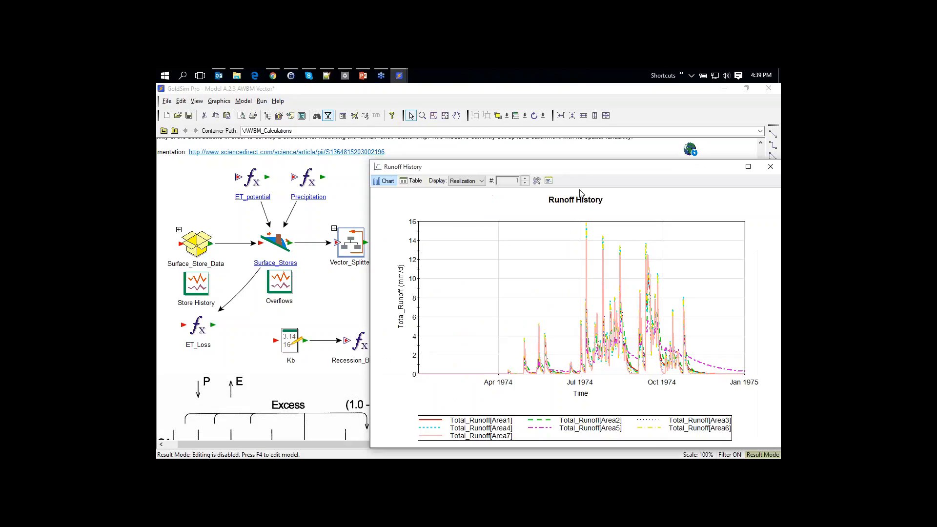
{"action": "left_click_drag", "start_coordinate": [582, 158], "coordinate": [434, 115]}
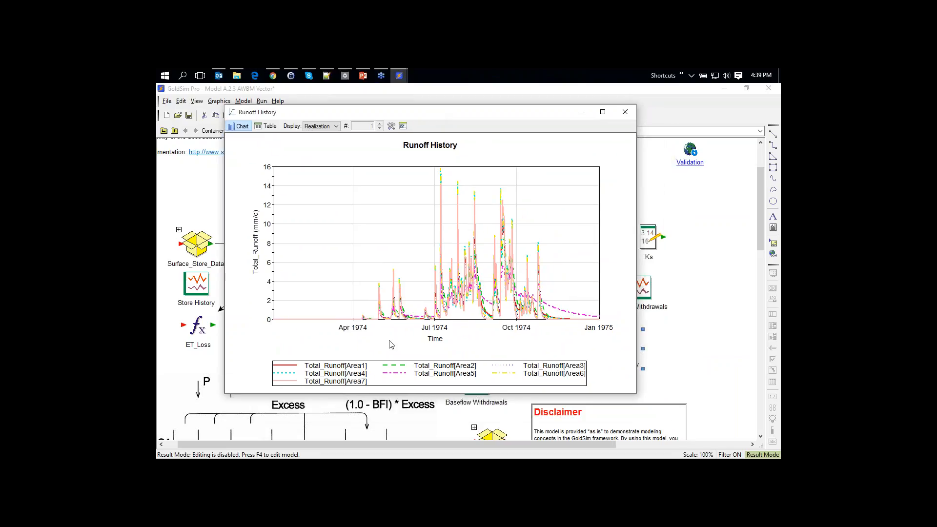
{"action": "left_click", "coordinate": [626, 112]}
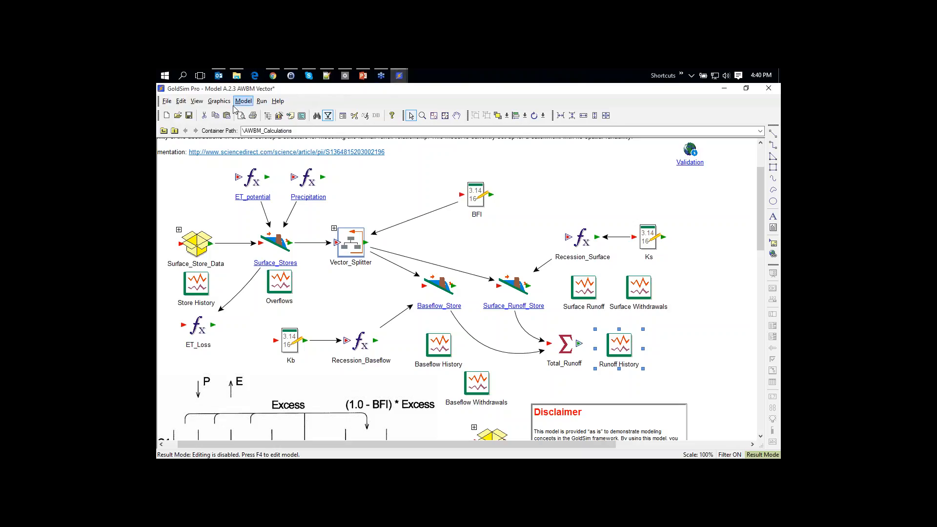
Return to Edit Mode and open Model A.2.4 Cumulative Flows, answering the AWBM Vector save prompt
{"action": "key", "text": "F4"}
{"action": "left_click", "coordinate": [176, 118]}
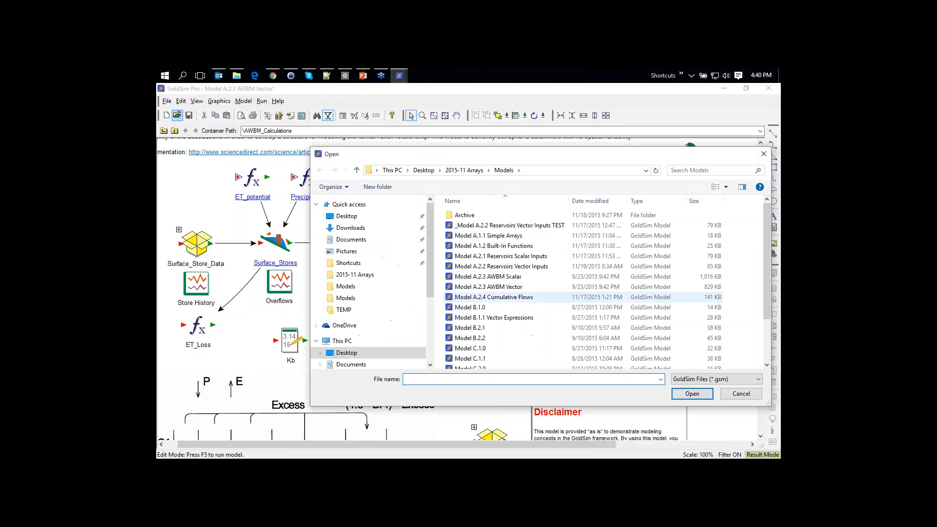
{"action": "left_click", "coordinate": [542, 297]}
{"action": "left_click", "coordinate": [690, 392]}
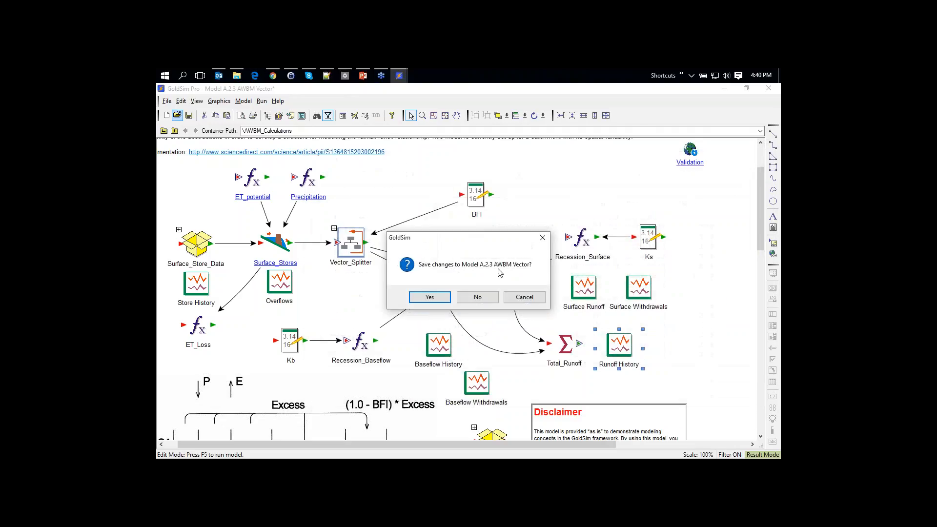
{"action": "left_click", "coordinate": [480, 299]}
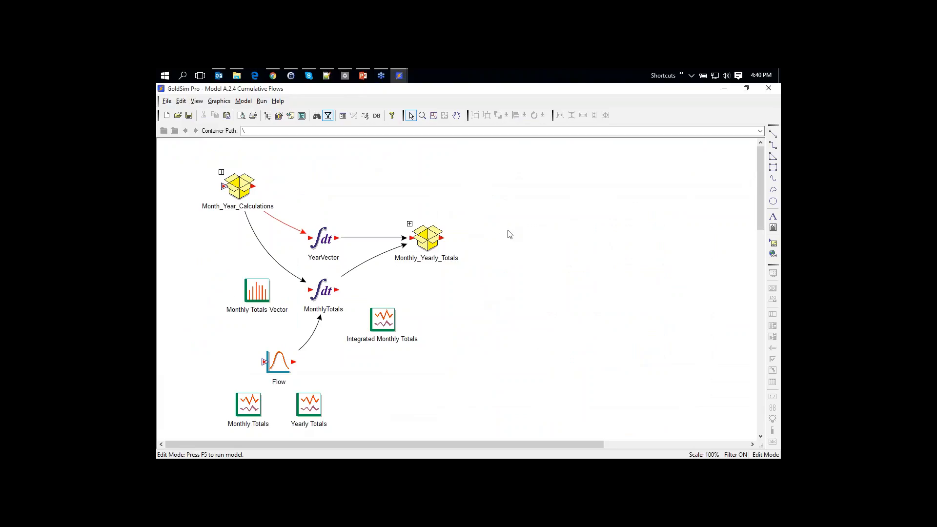
{"action": "key", "text": "F2"}
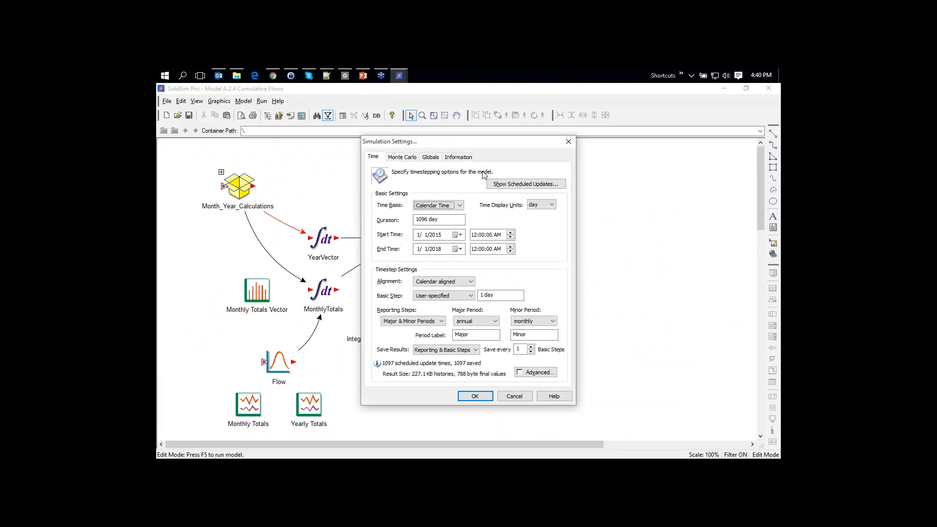
{"action": "left_click_drag", "start_coordinate": [464, 146], "coordinate": [572, 130]}
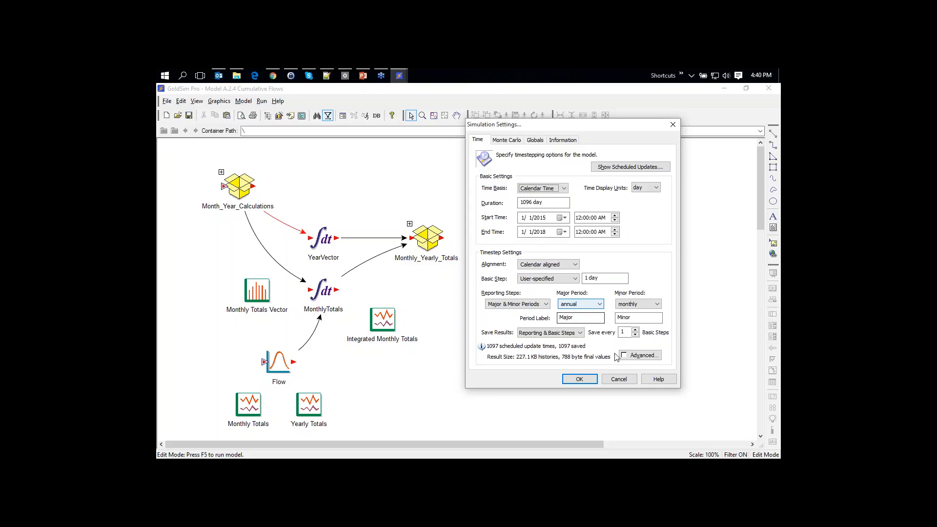
{"action": "left_click", "coordinate": [619, 379]}
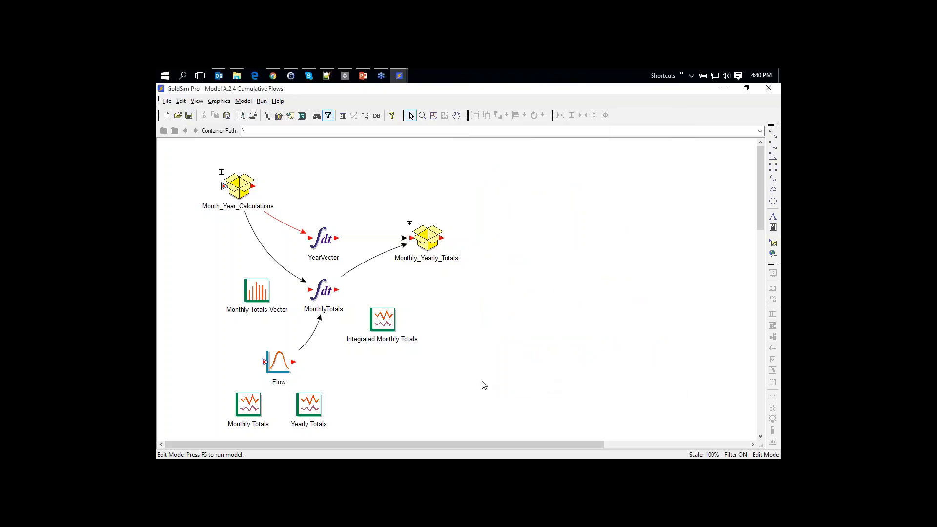
Run the Cumulative Flows simulation and view the Monthly Totals result table
{"action": "key", "text": "F5"}
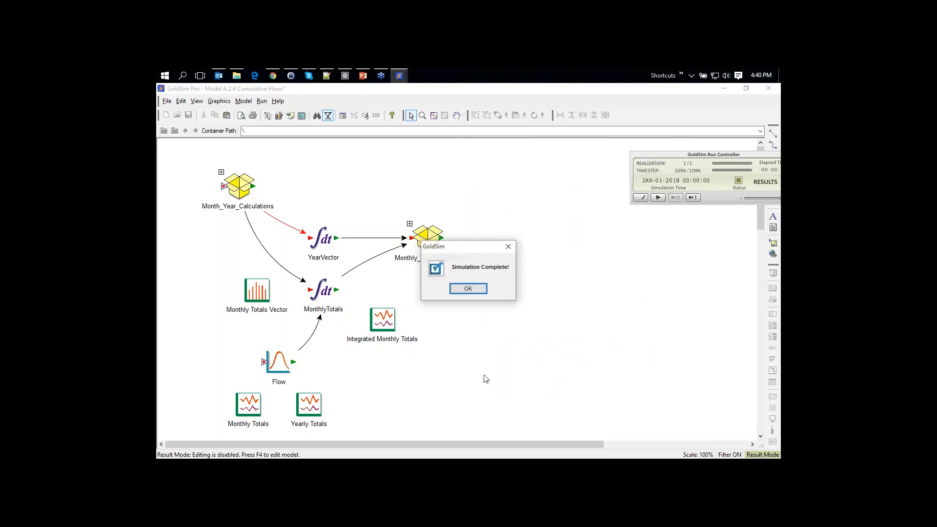
{"action": "left_click", "coordinate": [469, 289]}
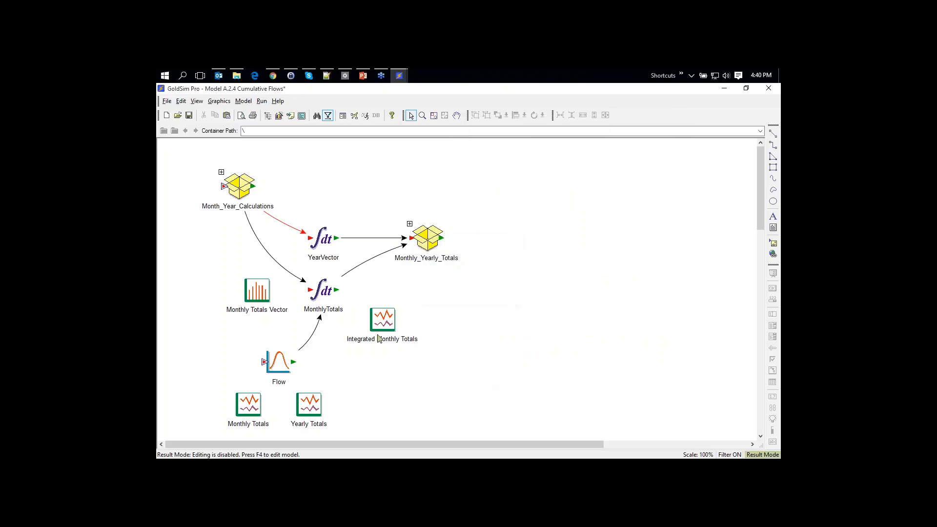
{"action": "double_click", "coordinate": [254, 401]}
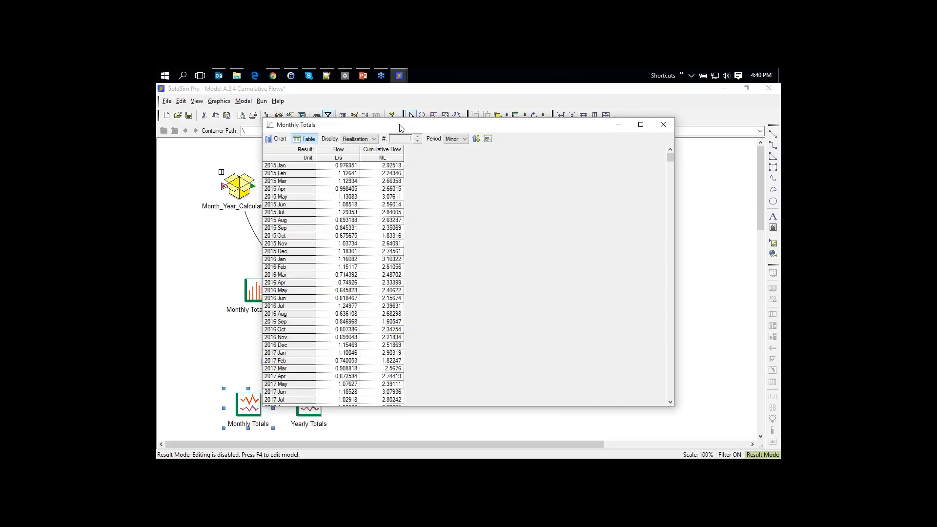
{"action": "left_click_drag", "start_coordinate": [401, 127], "coordinate": [475, 110]}
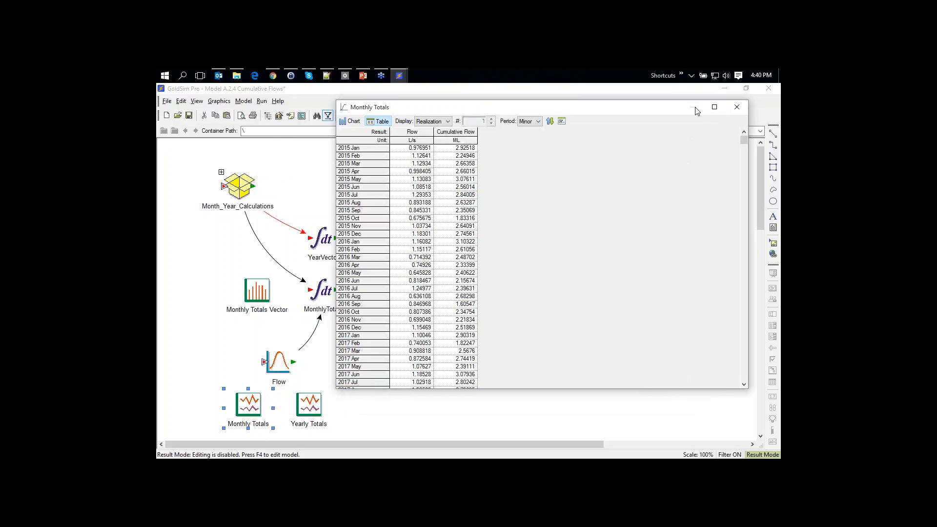
{"action": "left_click", "coordinate": [737, 107]}
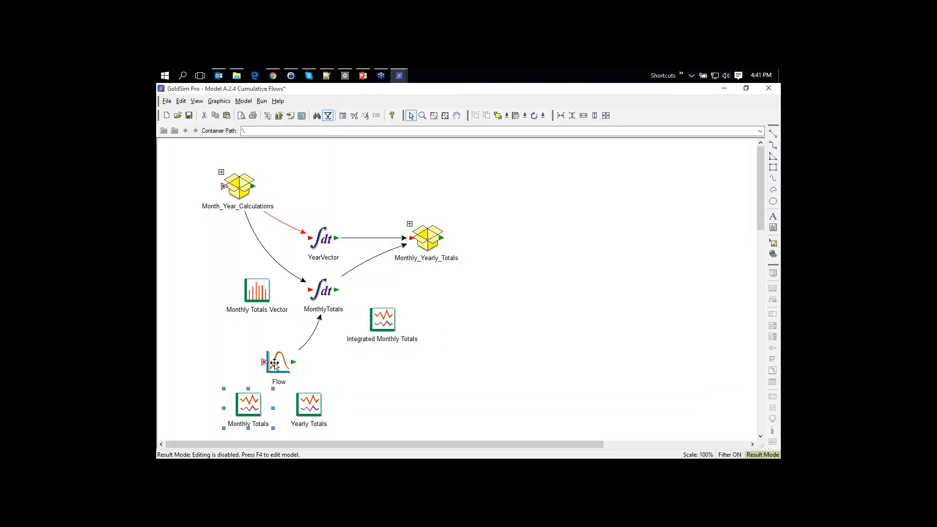
View the Flow element's time history chart, then reopen the Monthly Totals table
{"action": "mouse_move", "coordinate": [277, 363]}
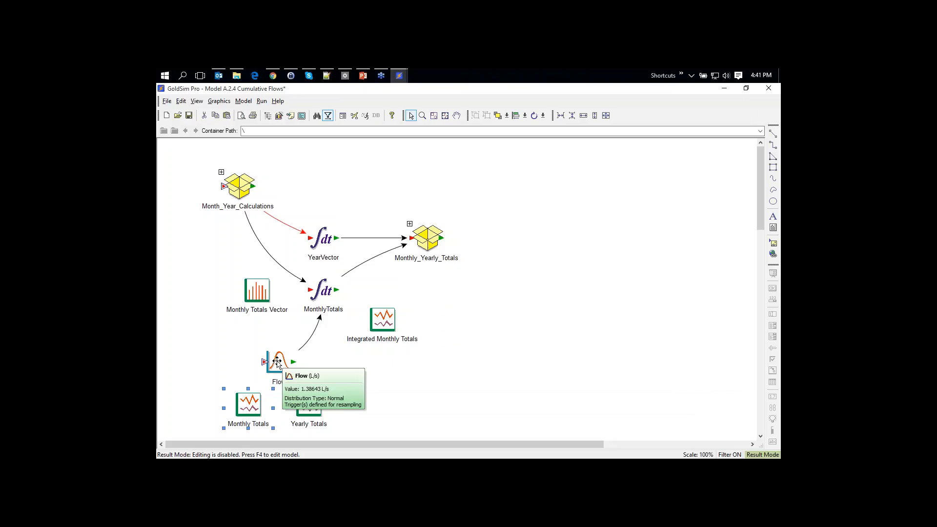
{"action": "right_click", "coordinate": [276, 363]}
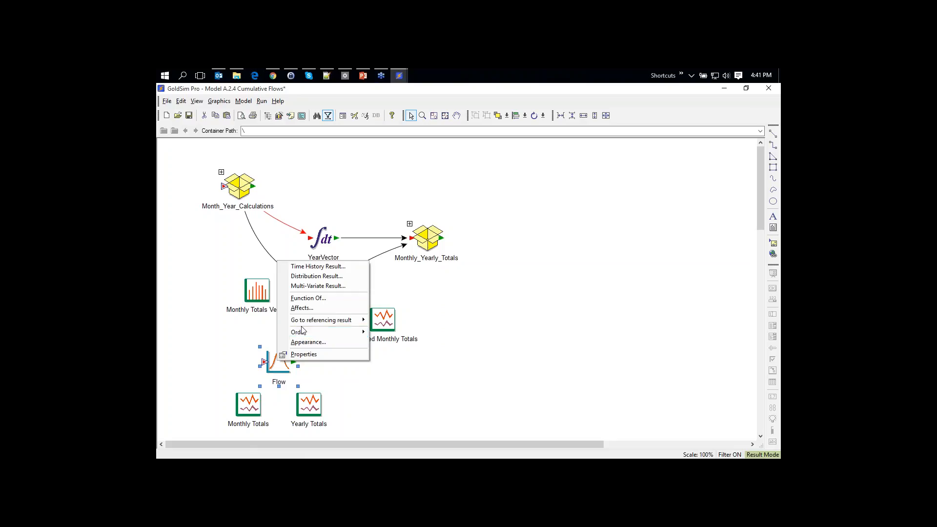
{"action": "left_click", "coordinate": [317, 265]}
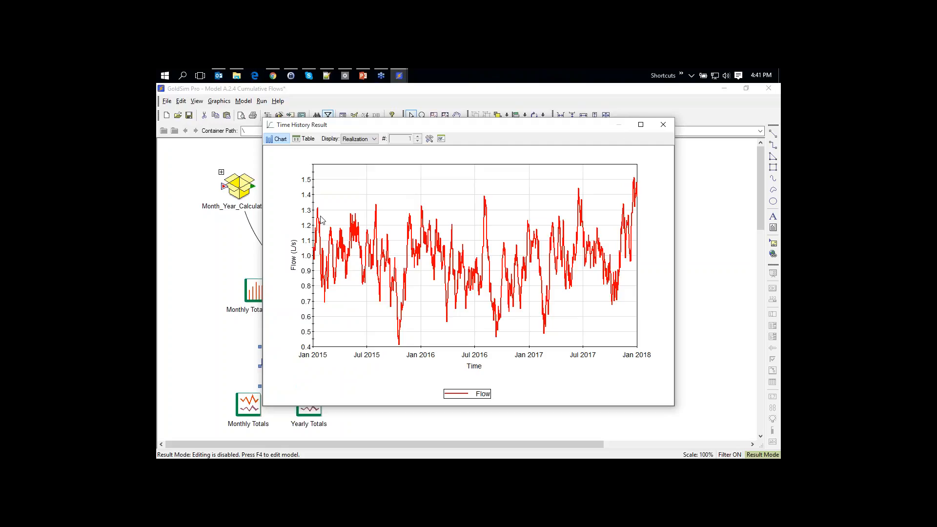
{"action": "left_click", "coordinate": [663, 125]}
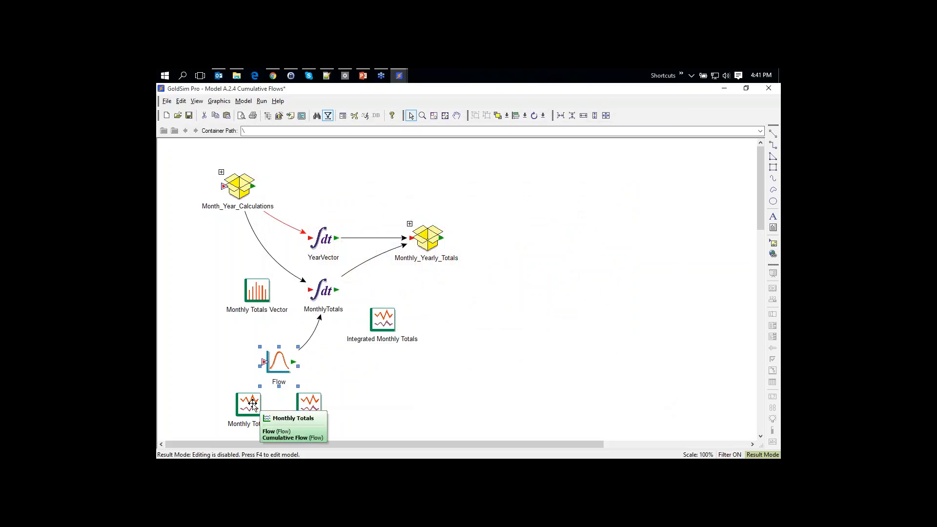
{"action": "double_click", "coordinate": [253, 404]}
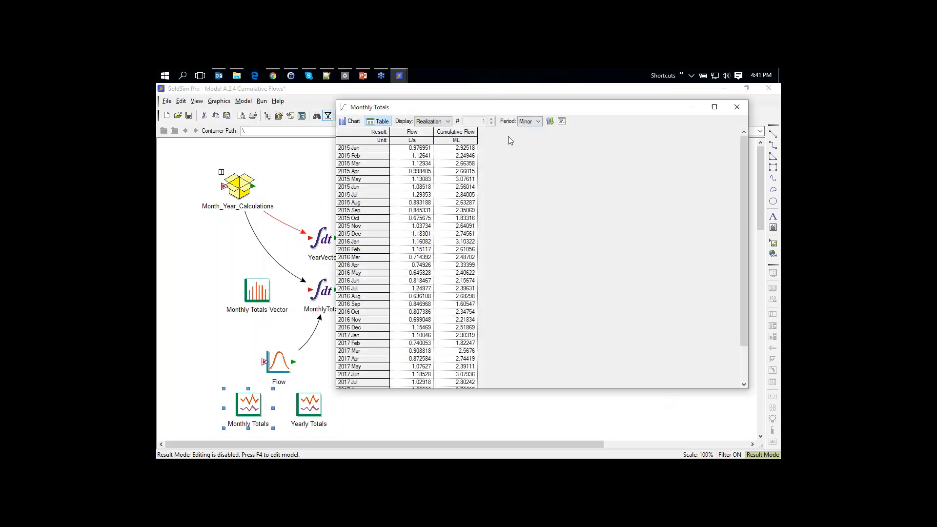
Review the Monthly Totals result properties and close the result window
{"action": "left_click", "coordinate": [562, 121]}
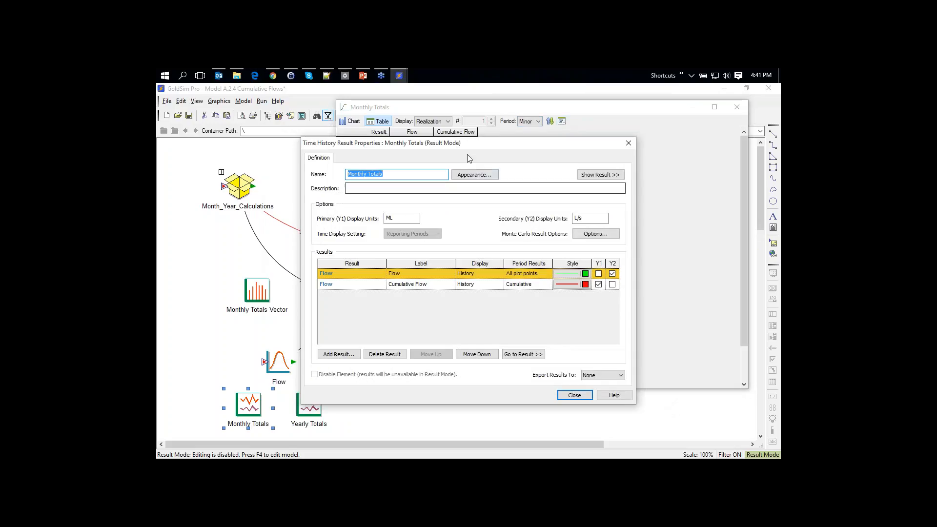
{"action": "left_click_drag", "start_coordinate": [465, 149], "coordinate": [495, 112]}
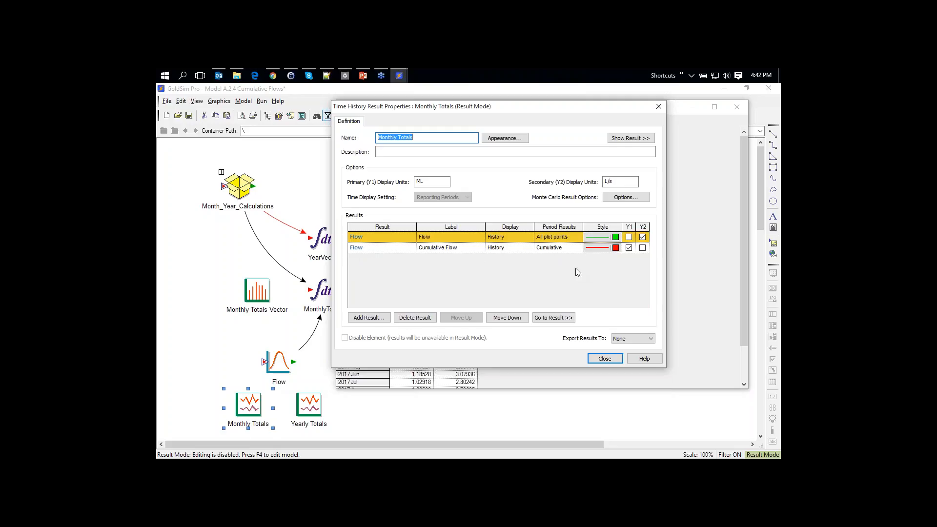
{"action": "left_click", "coordinate": [607, 359]}
{"action": "left_click", "coordinate": [737, 107]}
Return to Edit Mode, discarding results, and keep Cumulative Flow's period result as Cumulative
{"action": "key", "text": "F4"}
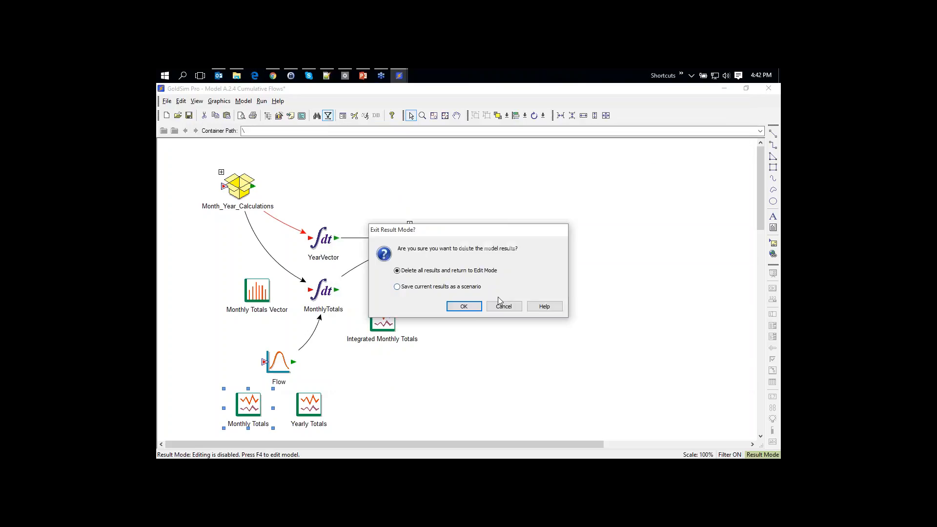
{"action": "left_click", "coordinate": [464, 306]}
{"action": "double_click", "coordinate": [251, 404]}
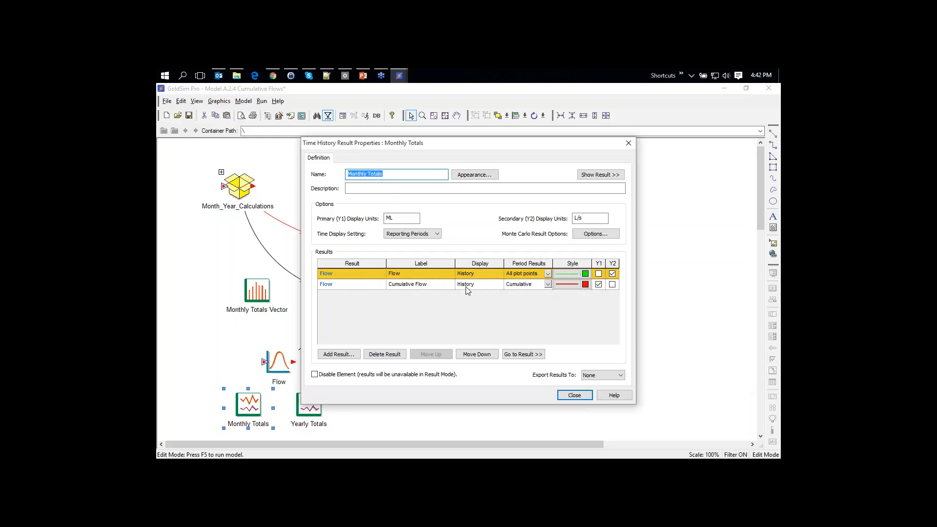
{"action": "left_click", "coordinate": [548, 285]}
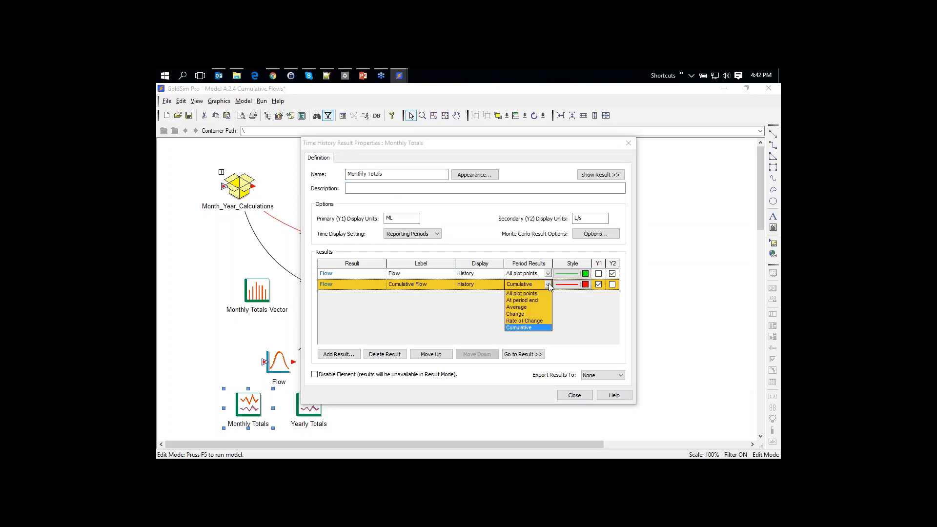
{"action": "left_click", "coordinate": [519, 327]}
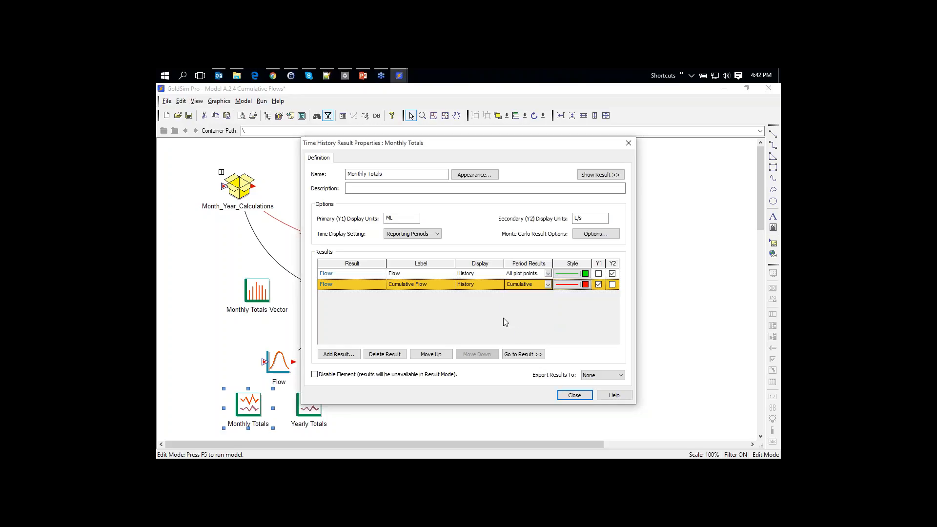
{"action": "left_click", "coordinate": [570, 396]}
Run the simulation and open the Monthly Totals result table
{"action": "key", "text": "F5"}
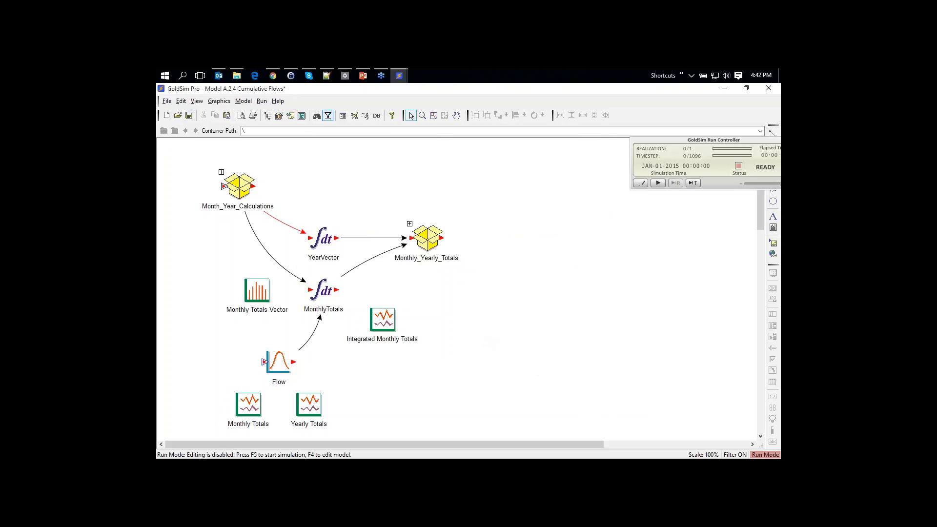
{"action": "left_click", "coordinate": [468, 289]}
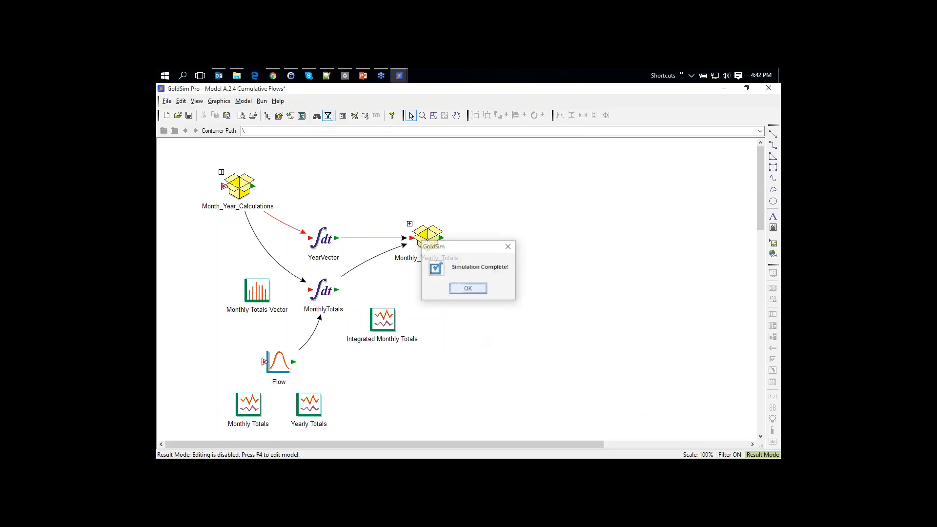
{"action": "double_click", "coordinate": [248, 404]}
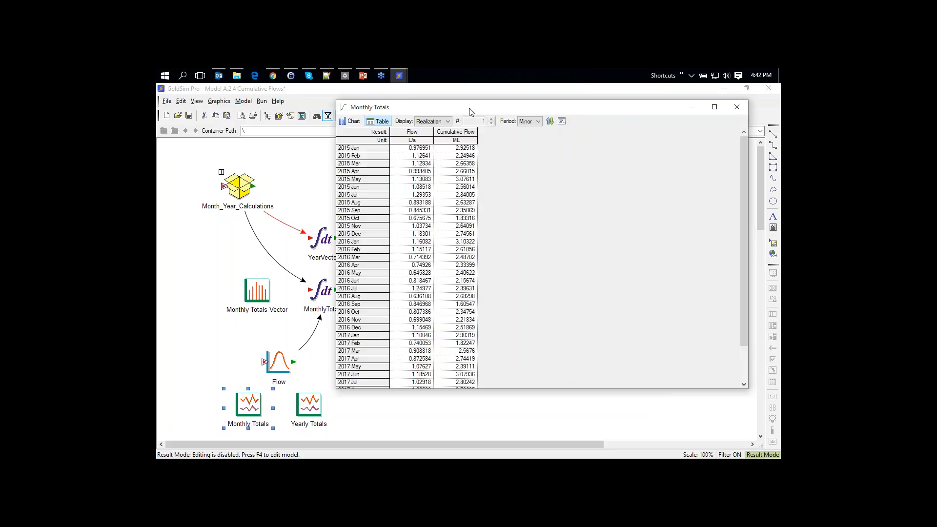
{"action": "left_click_drag", "start_coordinate": [470, 111], "coordinate": [519, 108]}
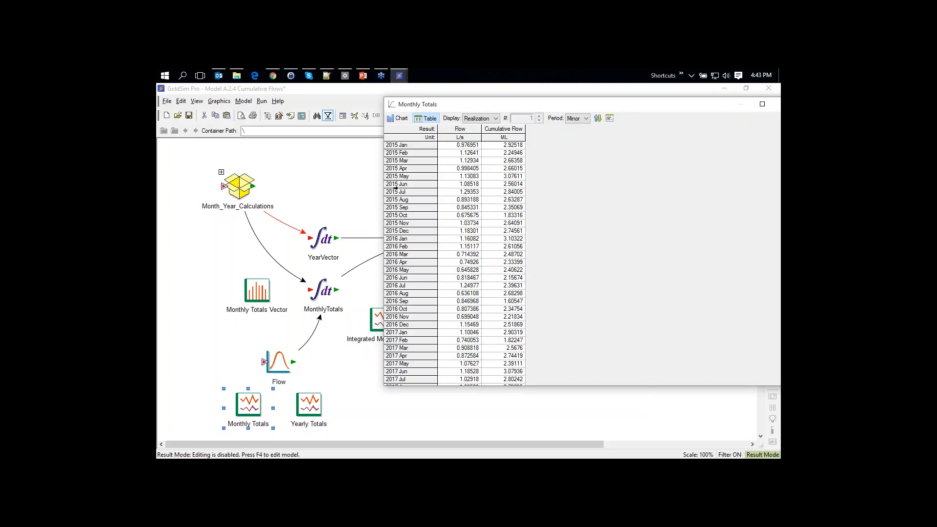
Examine the 2015 Jan–Dec Cumulative Flow values, then close the result window
{"action": "left_click_drag", "start_coordinate": [393, 145], "coordinate": [398, 230]}
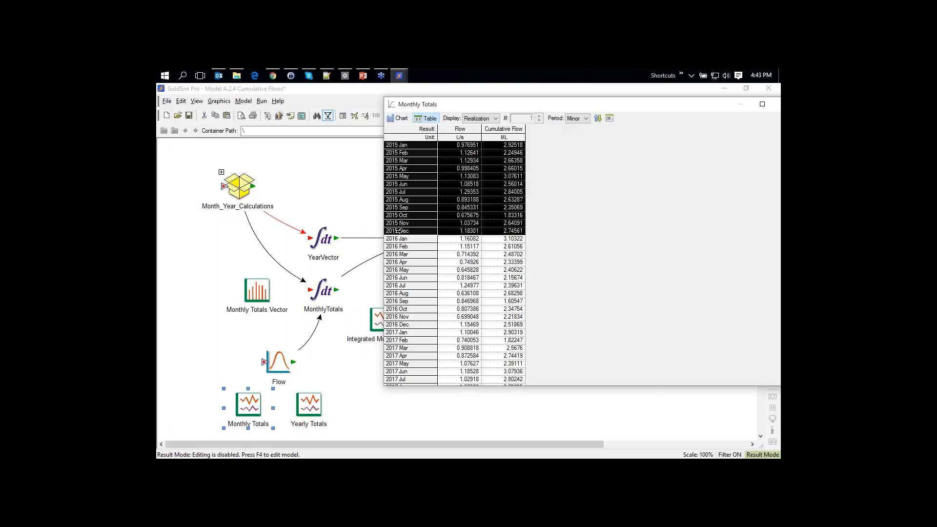
{"action": "left_click", "coordinate": [493, 146]}
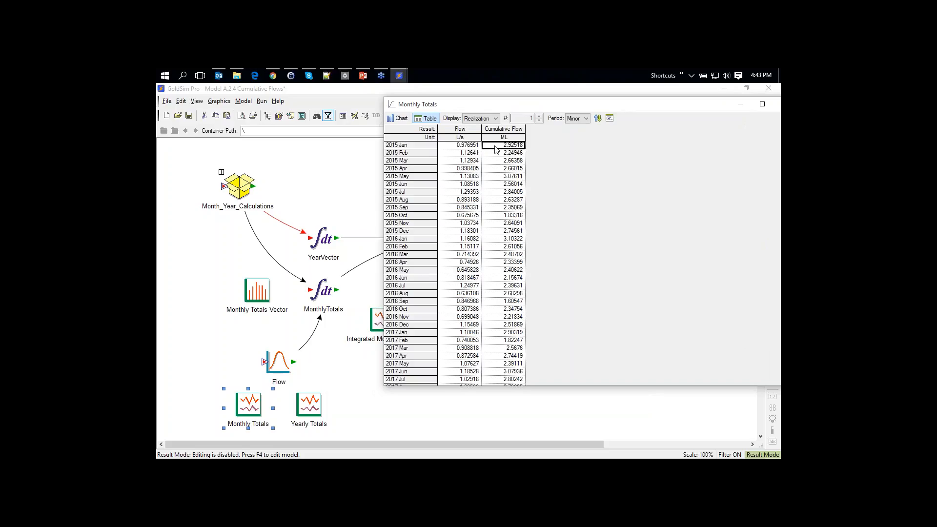
{"action": "left_click", "coordinate": [500, 153]}
{"action": "left_click", "coordinate": [497, 146]}
{"action": "left_click", "coordinate": [496, 155]}
{"action": "left_click_drag", "start_coordinate": [681, 111], "coordinate": [607, 118]}
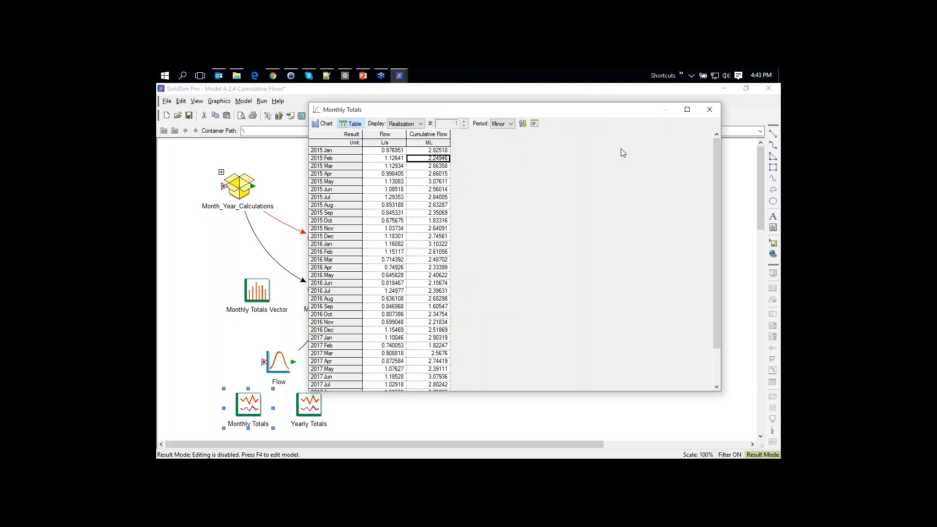
{"action": "left_click", "coordinate": [709, 110]}
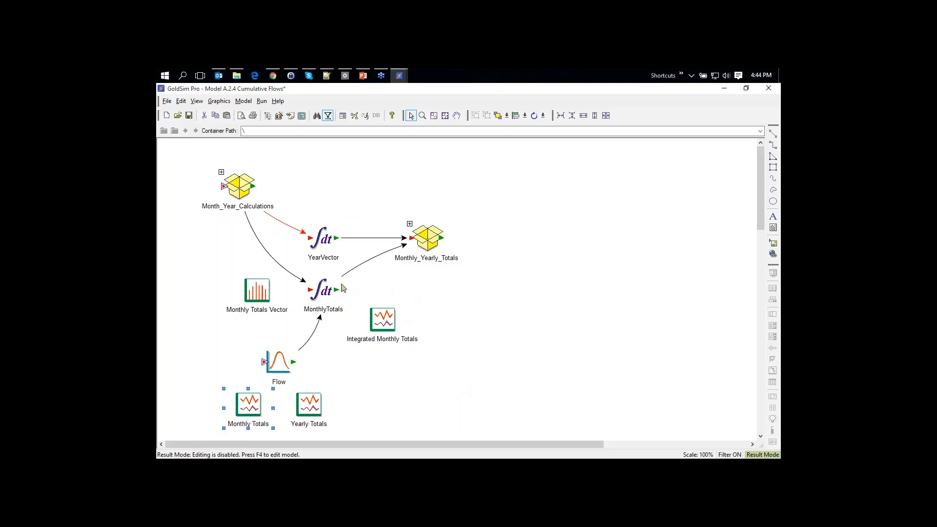
{"action": "mouse_move", "coordinate": [318, 293]}
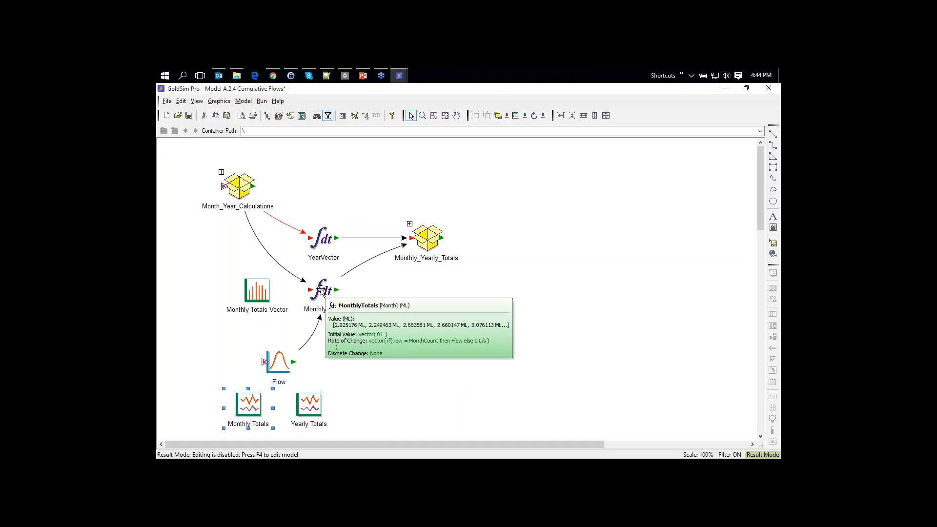
{"action": "left_click", "coordinate": [361, 206]}
{"action": "mouse_move", "coordinate": [323, 242]}
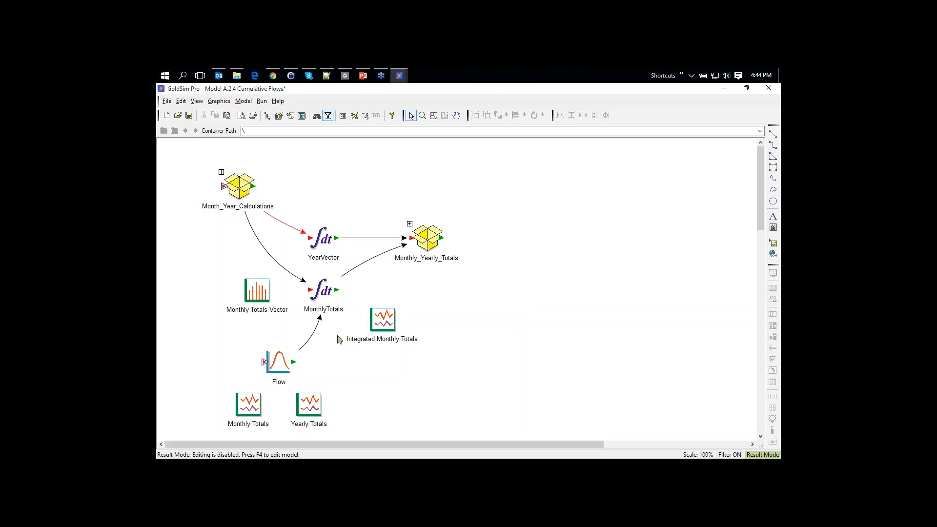
{"action": "mouse_move", "coordinate": [322, 293]}
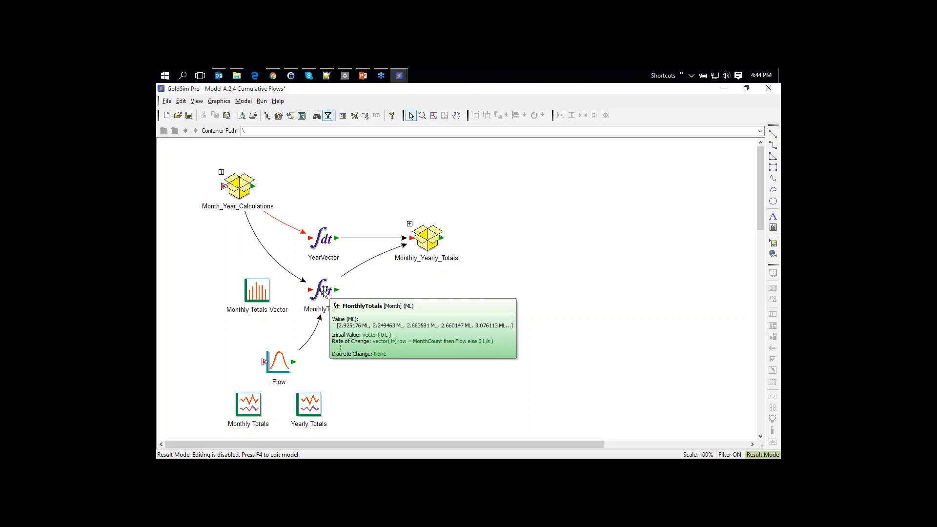
{"action": "double_click", "coordinate": [323, 291]}
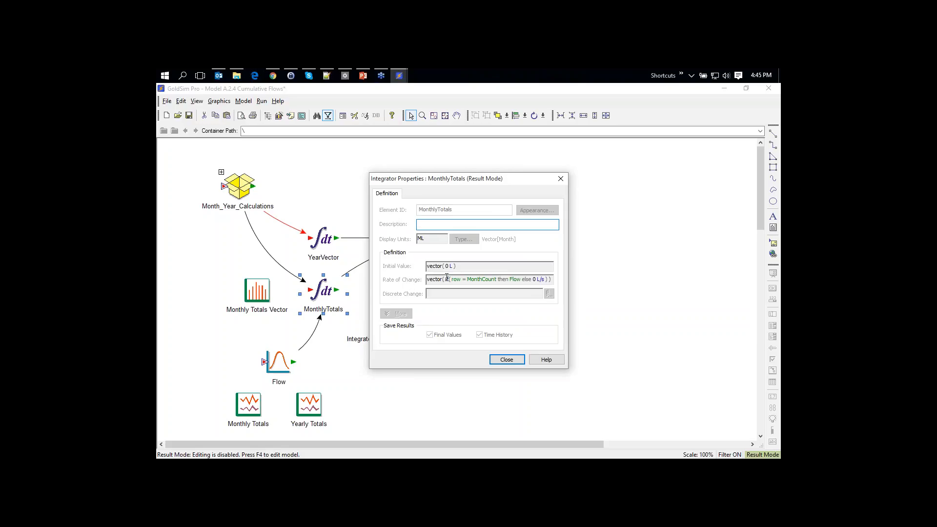
{"action": "mouse_move", "coordinate": [551, 284]}
{"action": "double_click", "coordinate": [455, 279]}
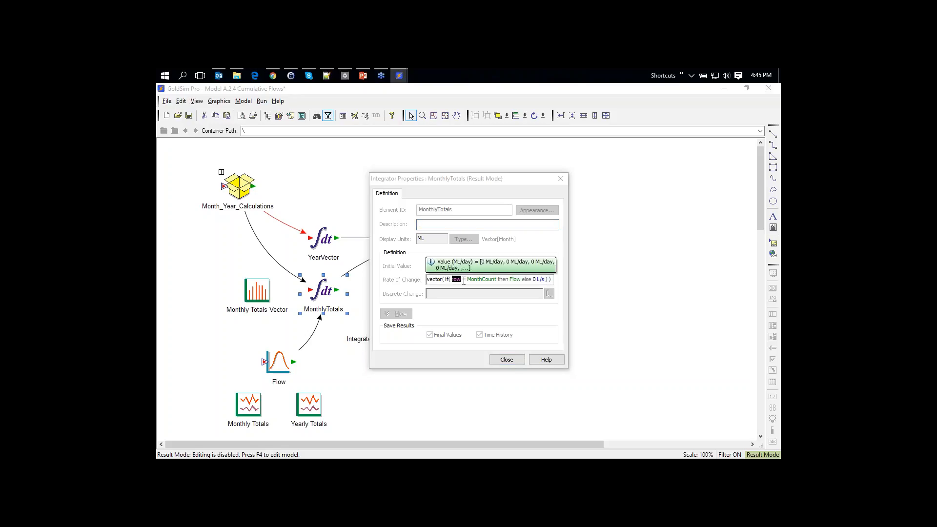
{"action": "left_click", "coordinate": [472, 279]}
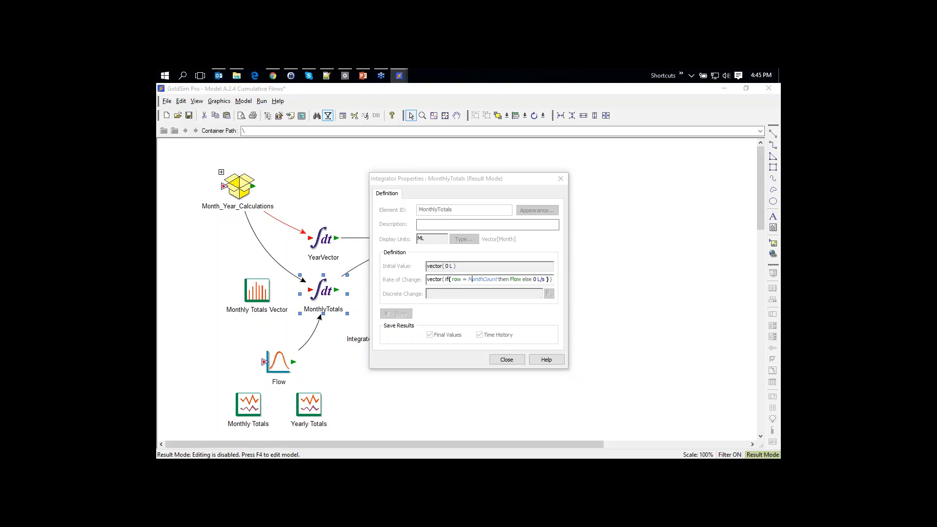
{"action": "left_click", "coordinate": [506, 360]}
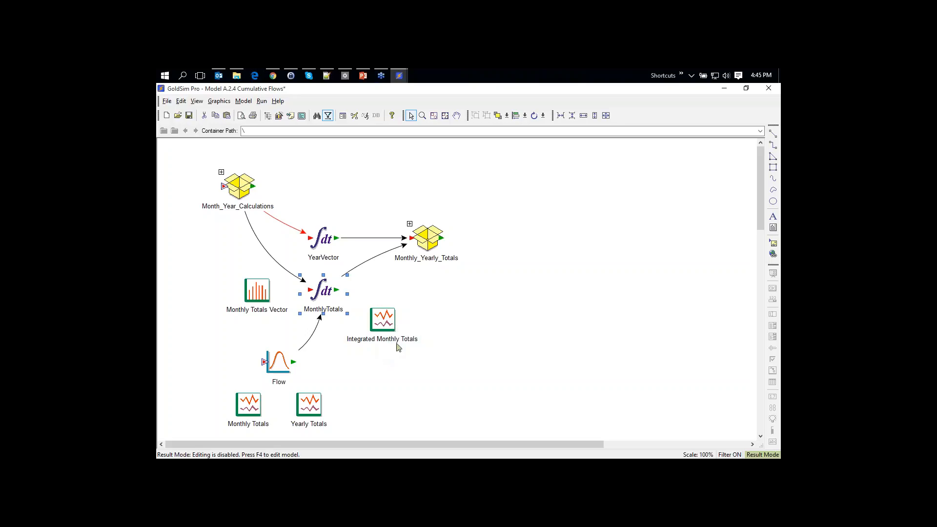
{"action": "double_click", "coordinate": [383, 319]}
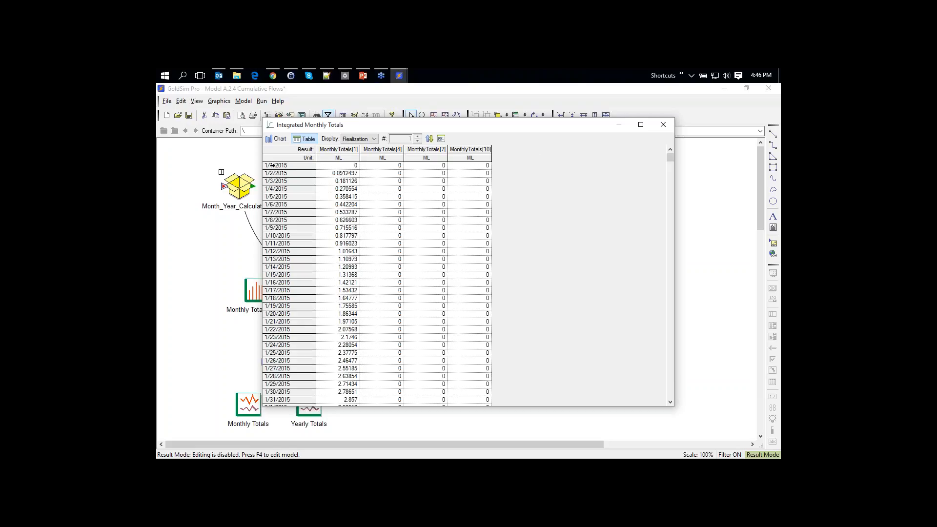
{"action": "left_click_drag", "start_coordinate": [273, 166], "coordinate": [281, 392]}
{"action": "left_click", "coordinate": [351, 167]}
{"action": "left_click", "coordinate": [280, 141]}
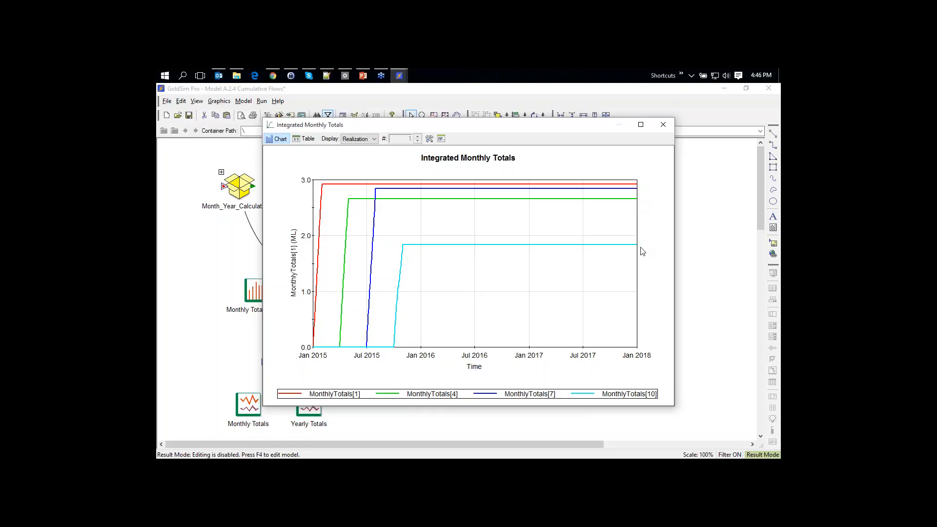
{"action": "left_click", "coordinate": [305, 140]}
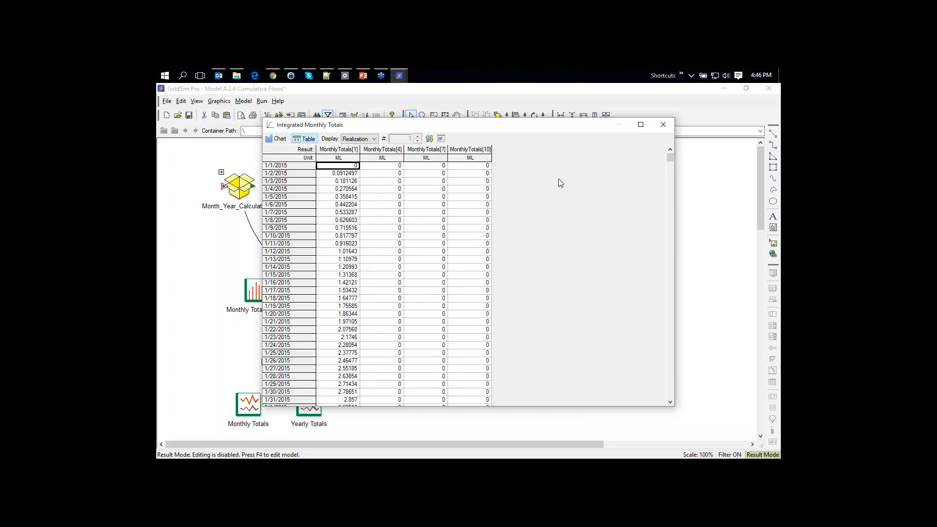
{"action": "left_click_drag", "start_coordinate": [672, 159], "coordinate": [534, 397]}
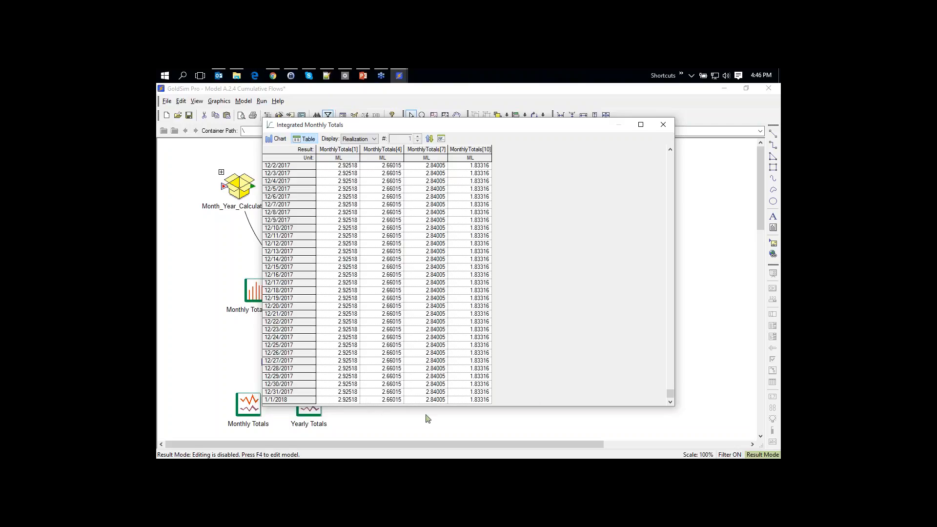
{"action": "left_click", "coordinate": [663, 127]}
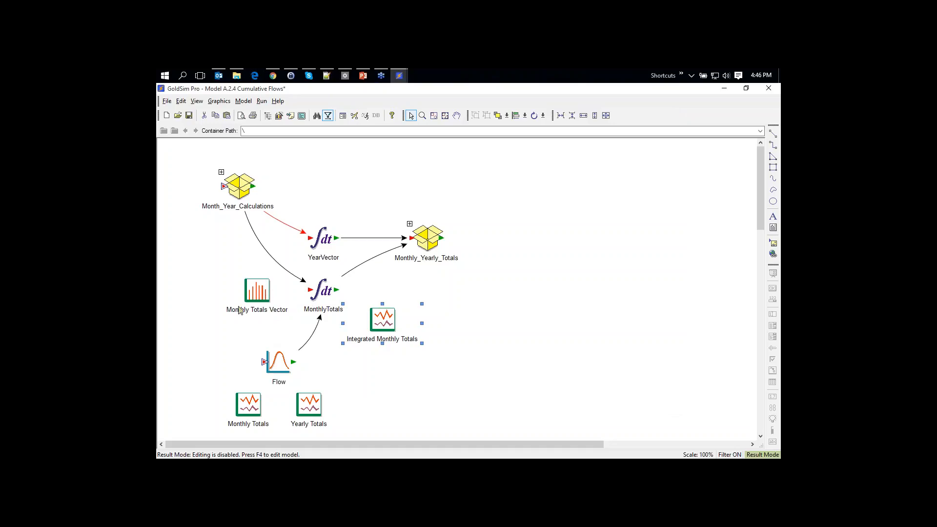
Place the Monthly Totals Vector and Monthly Totals tables side by side, matching values row by row, then close both
{"action": "double_click", "coordinate": [258, 291]}
{"action": "left_click_drag", "start_coordinate": [393, 130], "coordinate": [545, 114]}
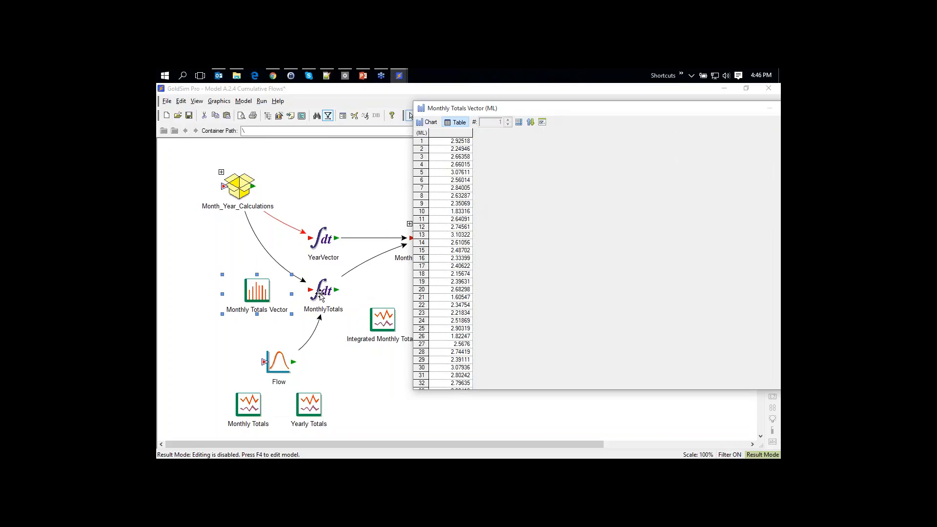
{"action": "double_click", "coordinate": [242, 406]}
{"action": "left_click_drag", "start_coordinate": [458, 110], "coordinate": [375, 108]}
{"action": "left_click", "coordinate": [654, 110]}
{"action": "left_click_drag", "start_coordinate": [532, 114], "coordinate": [493, 122]}
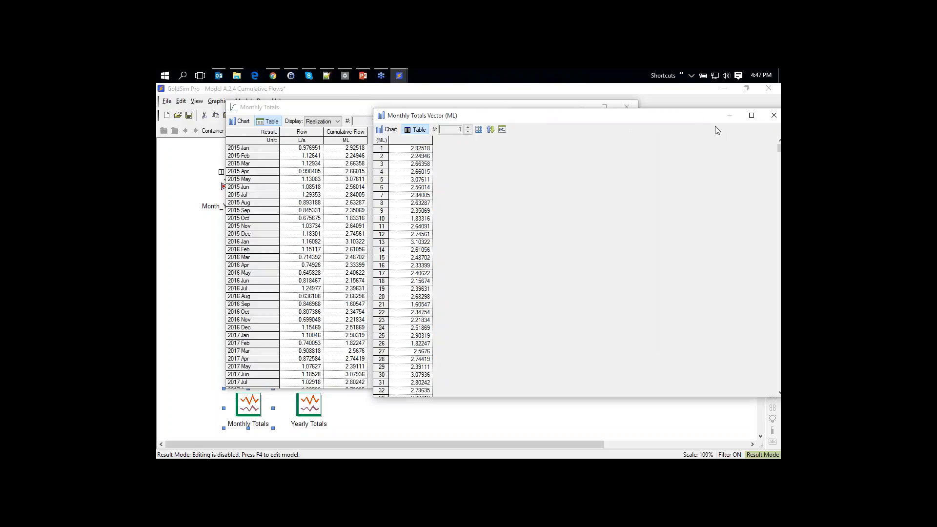
{"action": "left_click_drag", "start_coordinate": [696, 116], "coordinate": [643, 137]}
{"action": "left_click", "coordinate": [691, 125]}
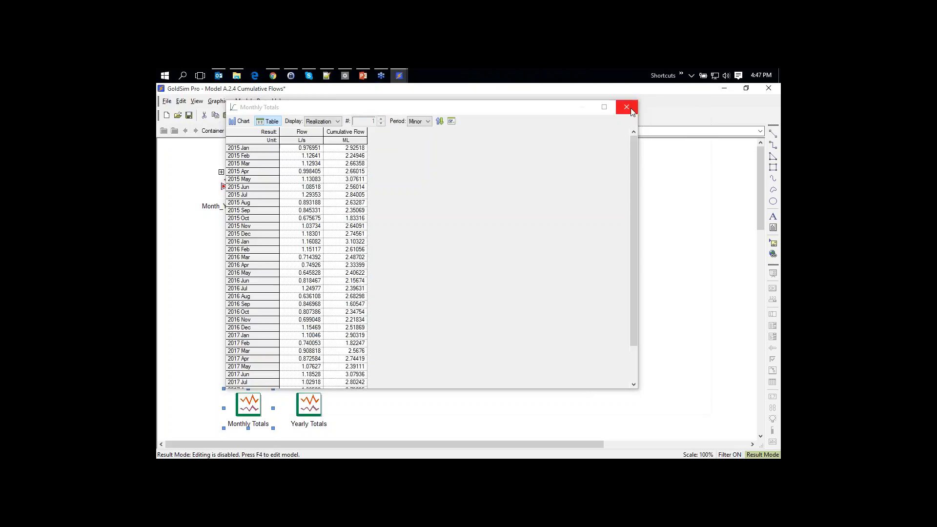
{"action": "left_click", "coordinate": [626, 107]}
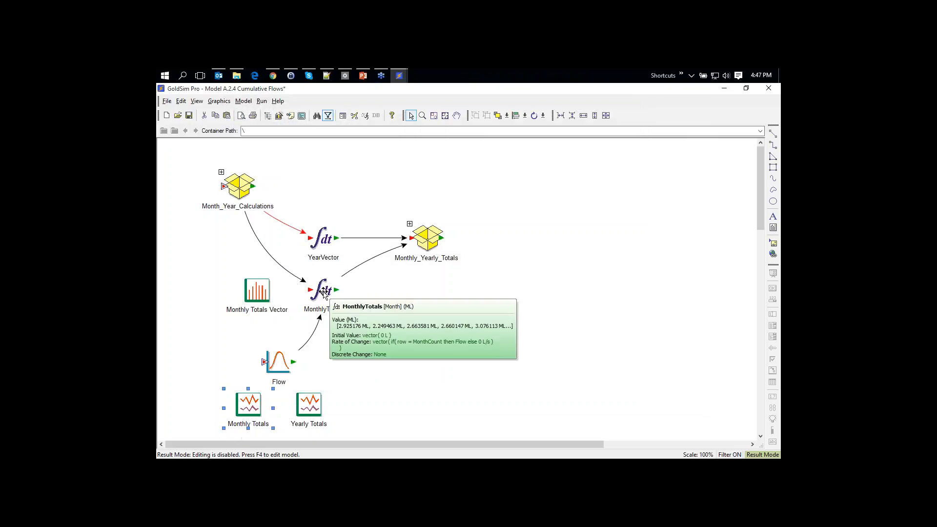
Enter Monthly_Yearly_Totals and check MonthlyTotals_2015's YearVector[row] equation
{"action": "left_click", "coordinate": [409, 224]}
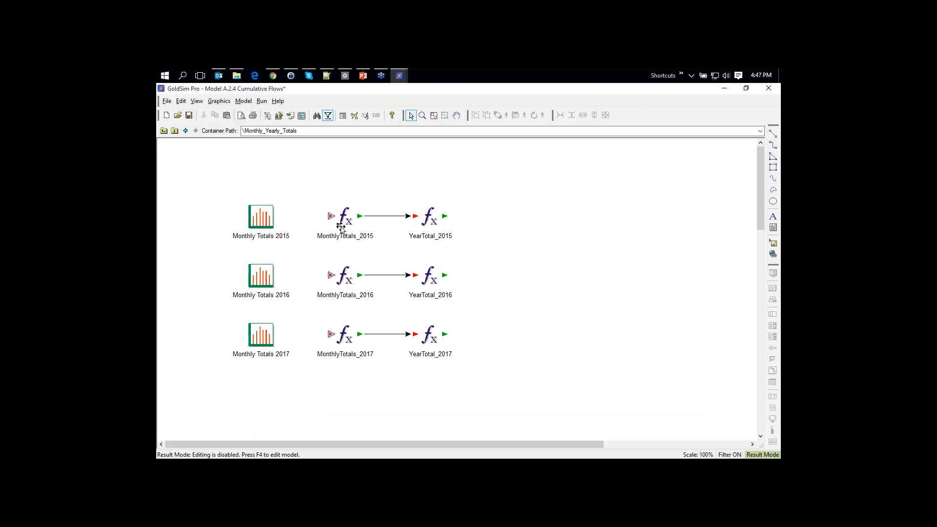
{"action": "mouse_move", "coordinate": [349, 222]}
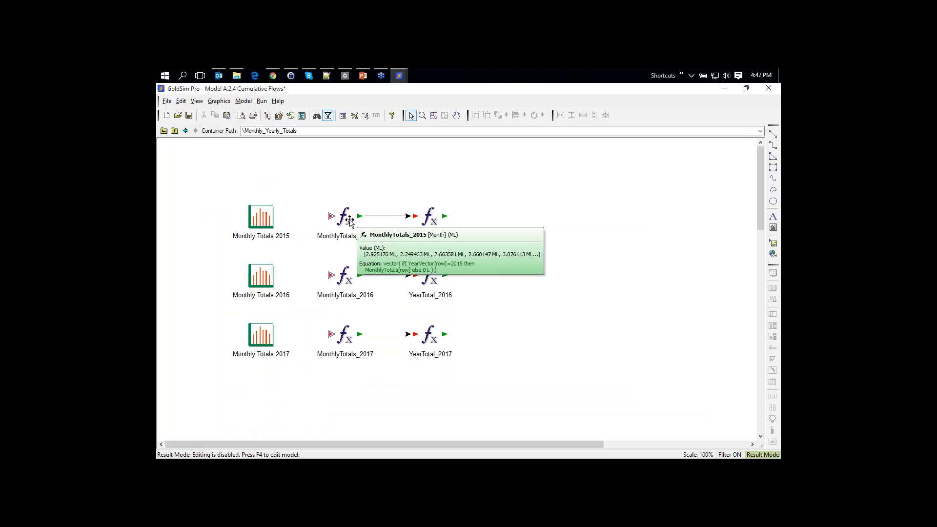
{"action": "double_click", "coordinate": [349, 222]}
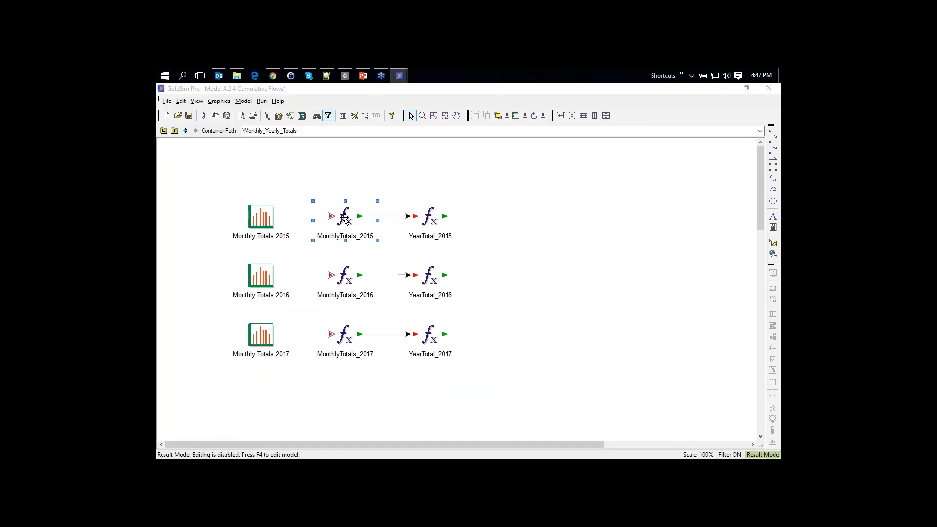
{"action": "left_click_drag", "start_coordinate": [448, 282], "coordinate": [439, 282]}
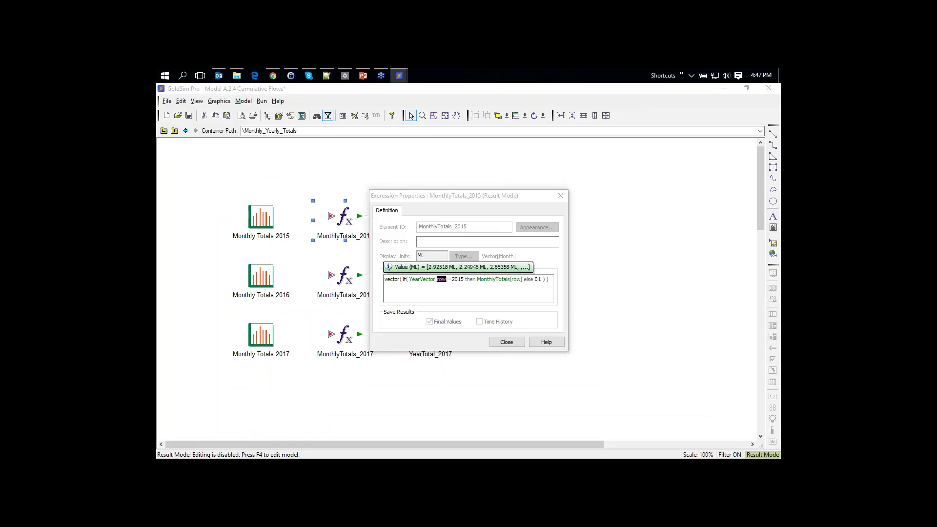
{"action": "left_click", "coordinate": [472, 282]}
{"action": "left_click", "coordinate": [513, 343]}
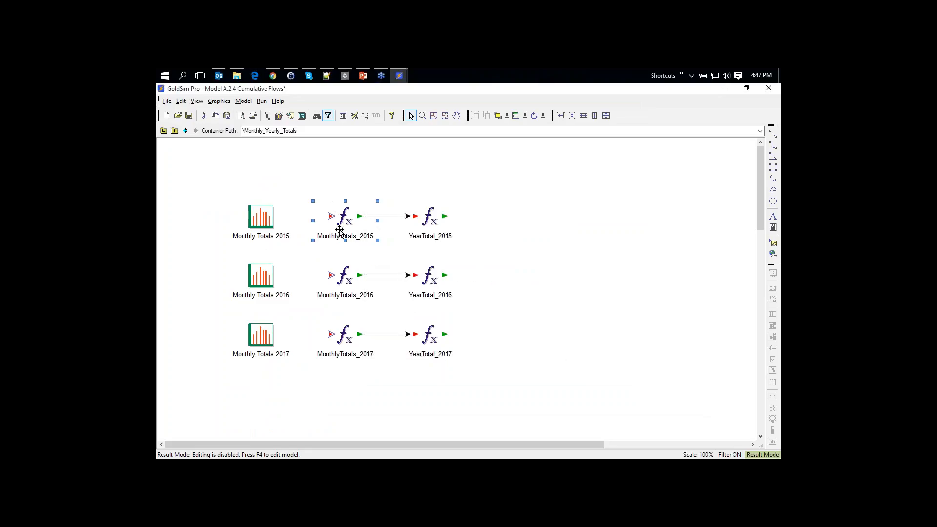
View the Monthly Totals 2015 chart of twelve monthly bars, about 1.8–3.1 ML
{"action": "mouse_move", "coordinate": [344, 224]}
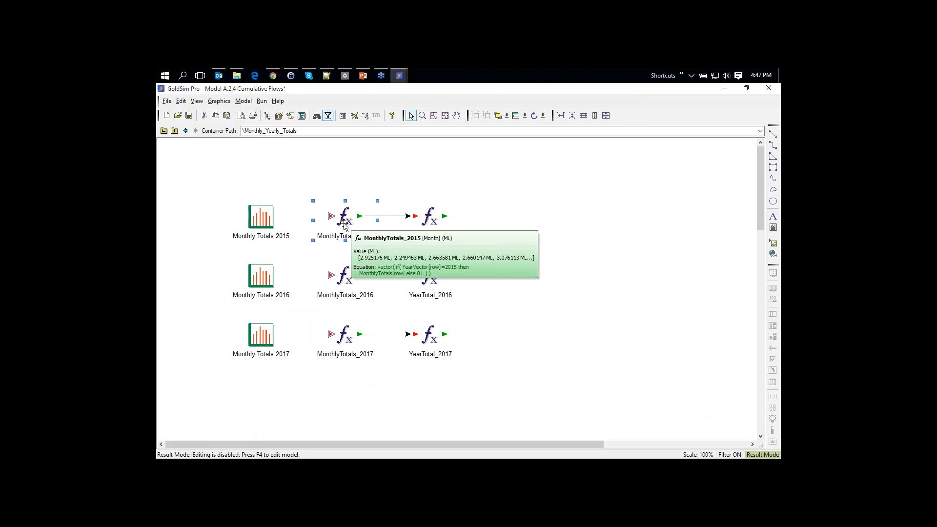
{"action": "double_click", "coordinate": [261, 216]}
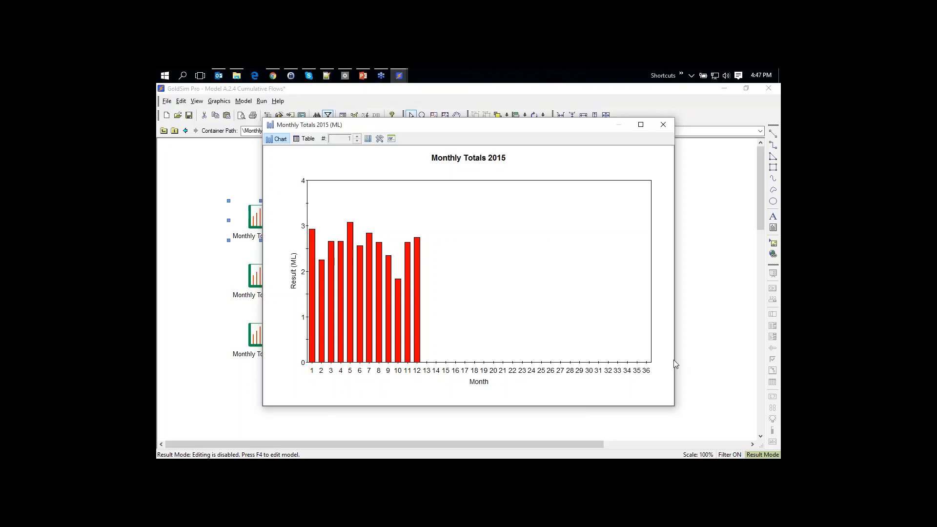
{"action": "left_click", "coordinate": [663, 125]}
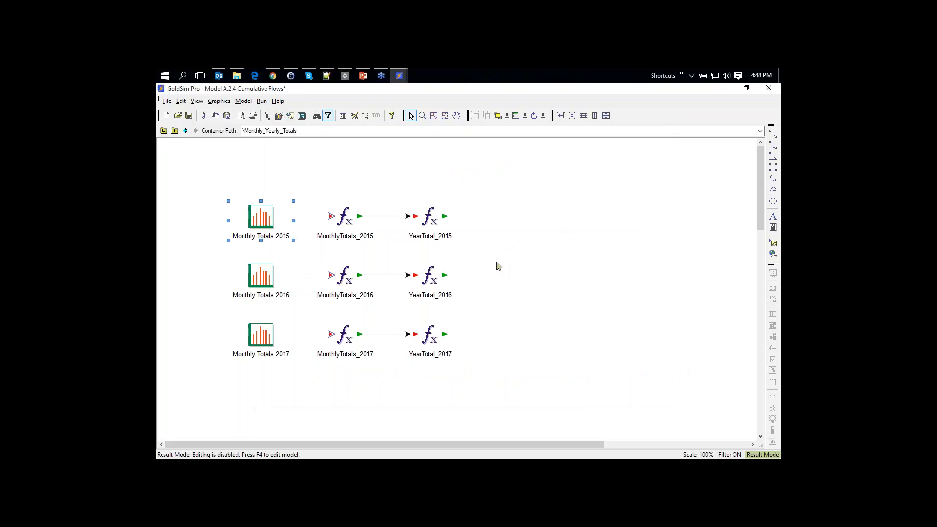
Check YearTotal_2015 sums MonthlyTotals_2015 to 31.1779 ML, then go up to the top-level diagram
{"action": "mouse_move", "coordinate": [434, 221]}
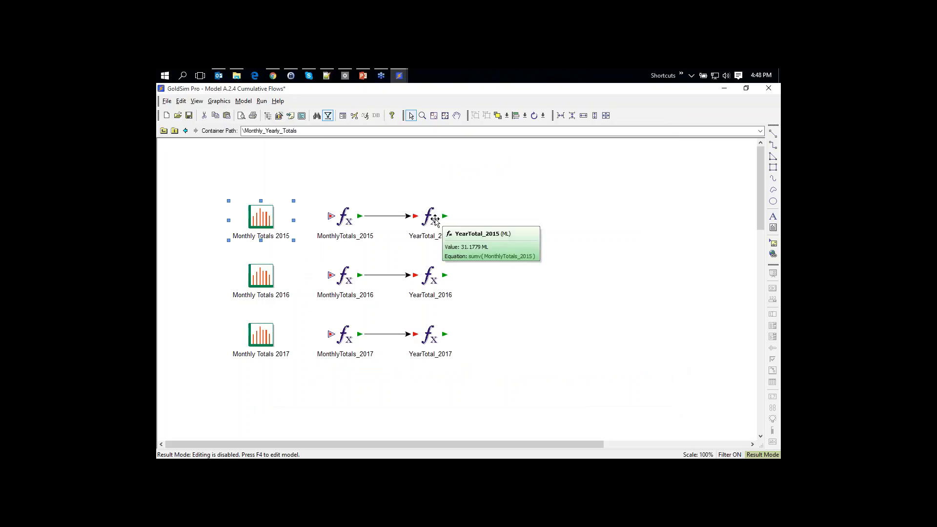
{"action": "double_click", "coordinate": [435, 221]}
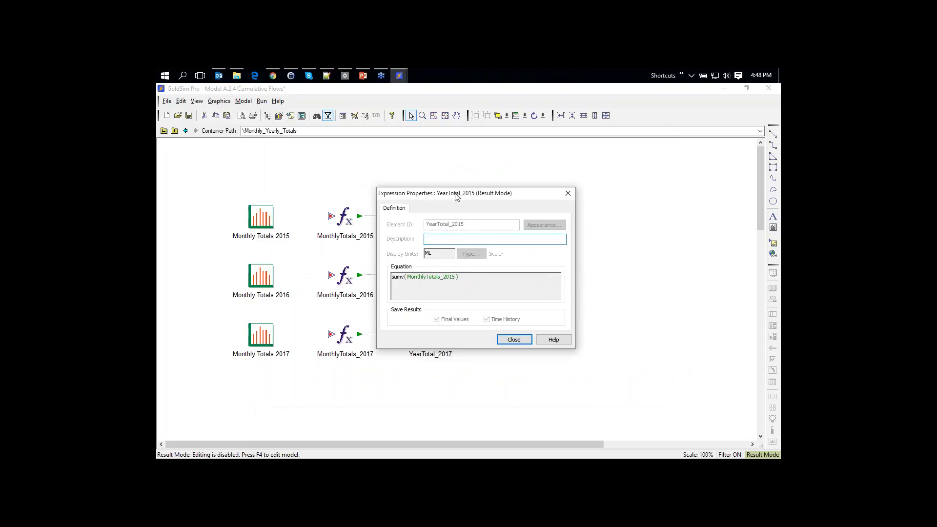
{"action": "left_click_drag", "start_coordinate": [456, 195], "coordinate": [552, 157]}
{"action": "mouse_move", "coordinate": [497, 242]}
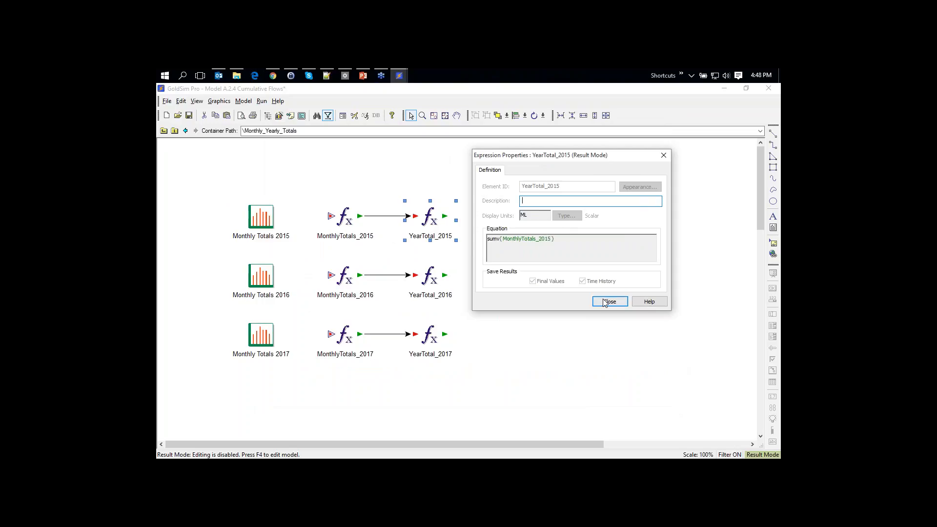
{"action": "left_click", "coordinate": [607, 300]}
{"action": "left_click", "coordinate": [164, 132]}
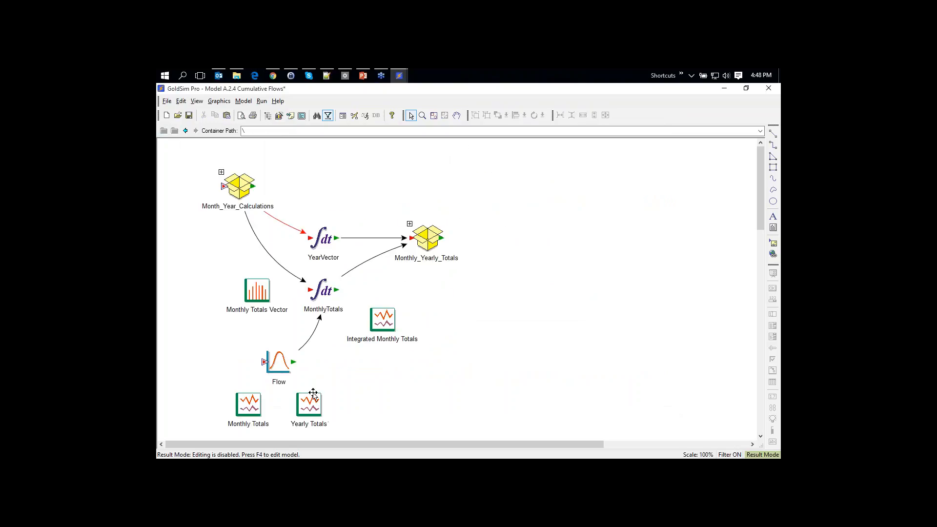
Review the Yearly Totals table's 2015 and 2016 totals (2016 at 28.8671 ML), then close it
{"action": "left_click", "coordinate": [312, 405]}
{"action": "double_click", "coordinate": [312, 404]}
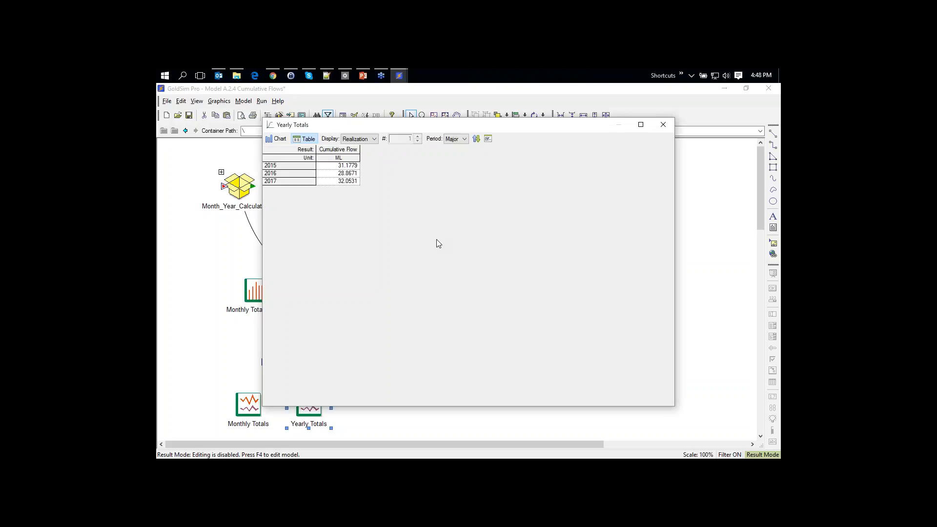
{"action": "left_click", "coordinate": [297, 165]}
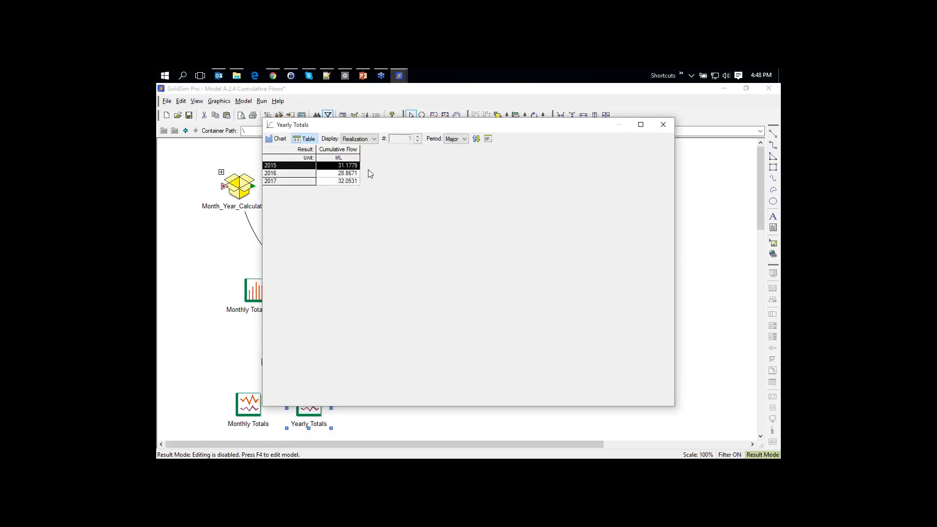
{"action": "left_click", "coordinate": [282, 174]}
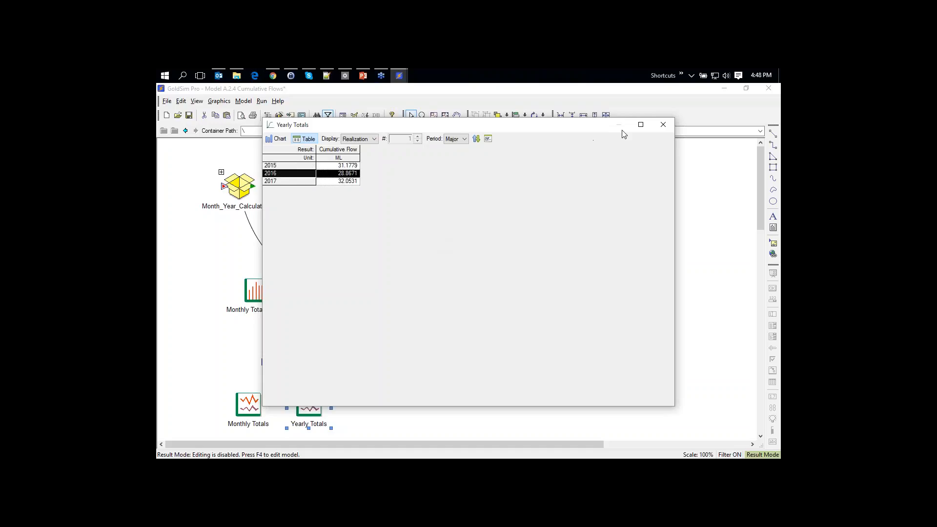
{"action": "left_click", "coordinate": [663, 124]}
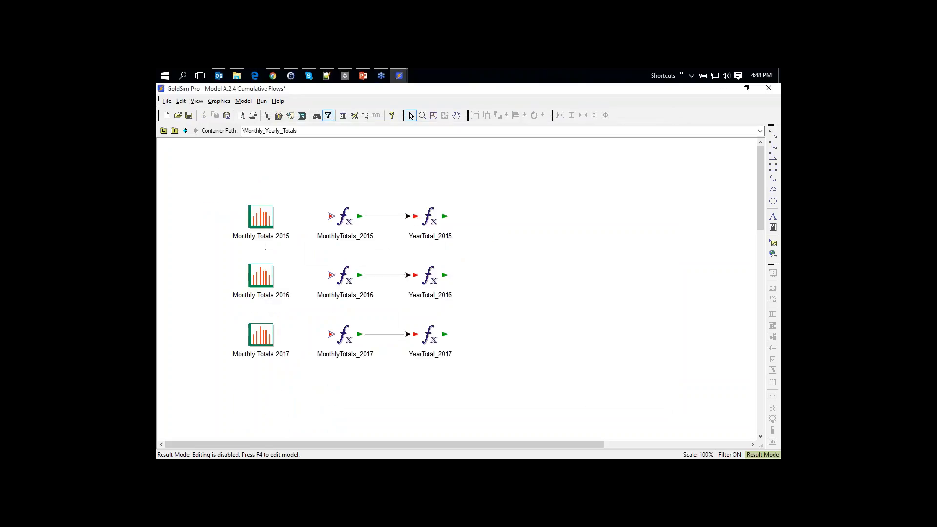
{"action": "mouse_move", "coordinate": [433, 284]}
Inspect the MonthlyTotals_2015 equation, noting the row index in YearVector[row], then close its properties
{"action": "double_click", "coordinate": [346, 220]}
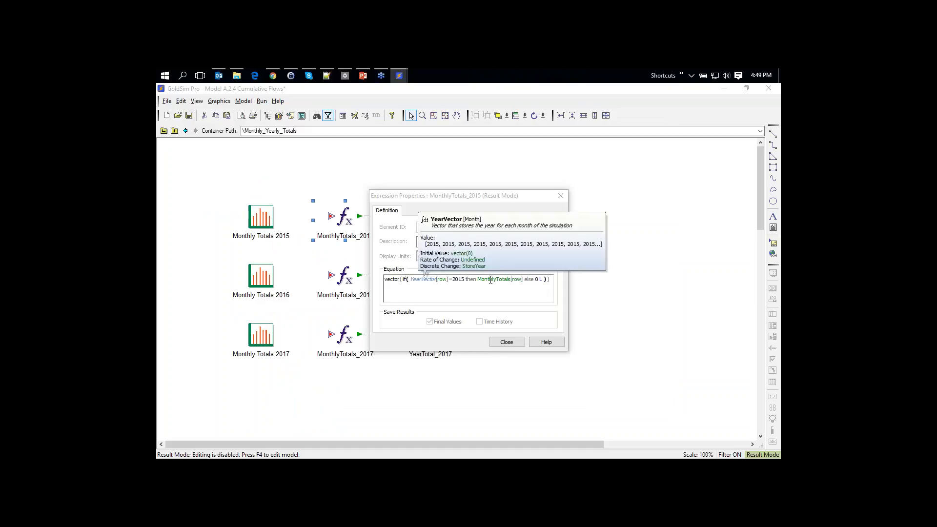
{"action": "mouse_move", "coordinate": [480, 287]}
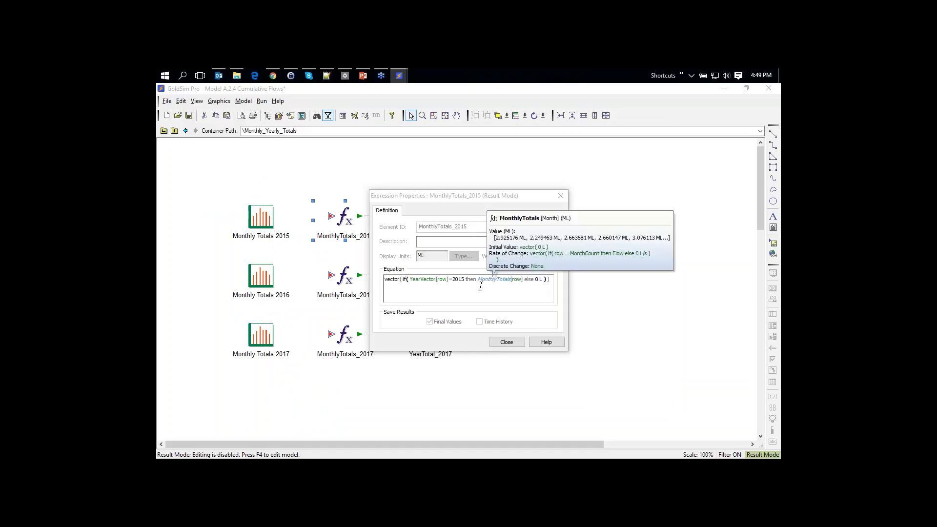
{"action": "double_click", "coordinate": [446, 279]}
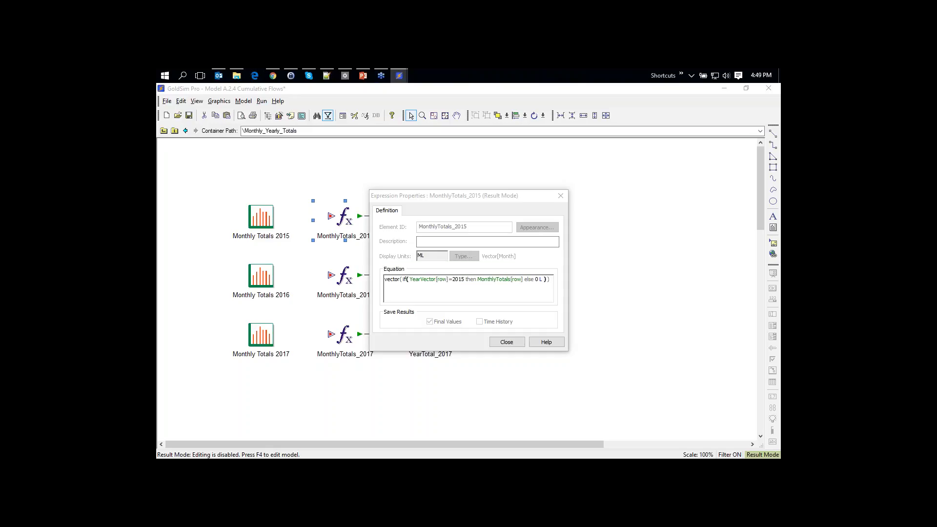
{"action": "left_click", "coordinate": [513, 344]}
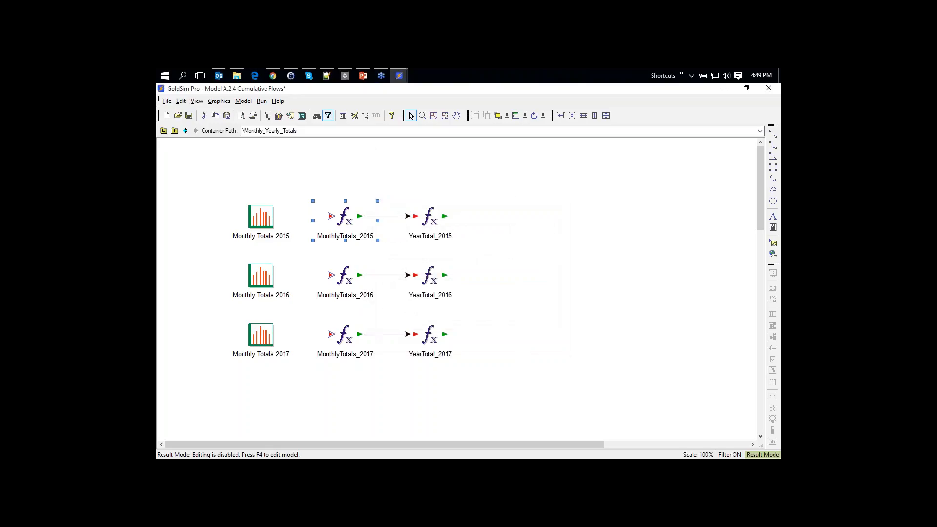
Switch to the PowerPoint deck and advance to slide 11, 'Array Basics'
{"action": "left_click", "coordinate": [363, 76]}
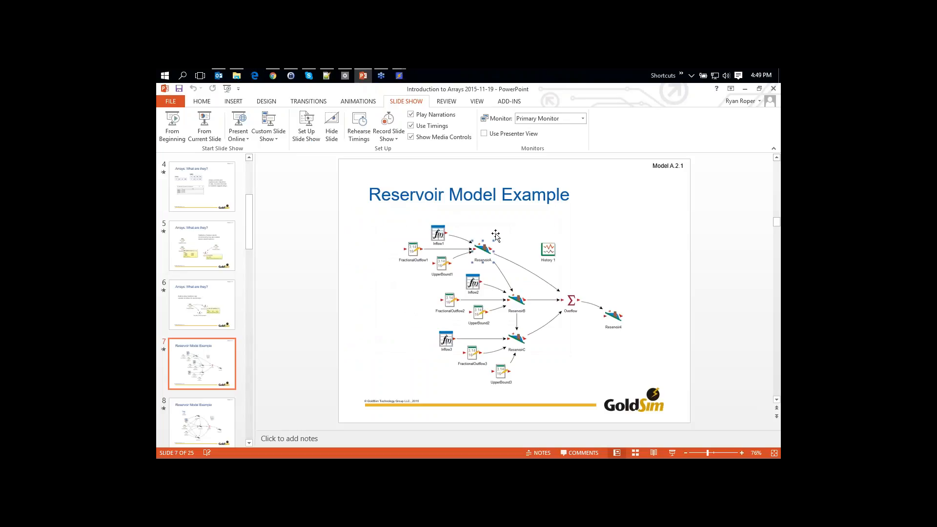
{"action": "key", "text": "Page_Down"}
{"action": "key", "text": "Page_Down"}
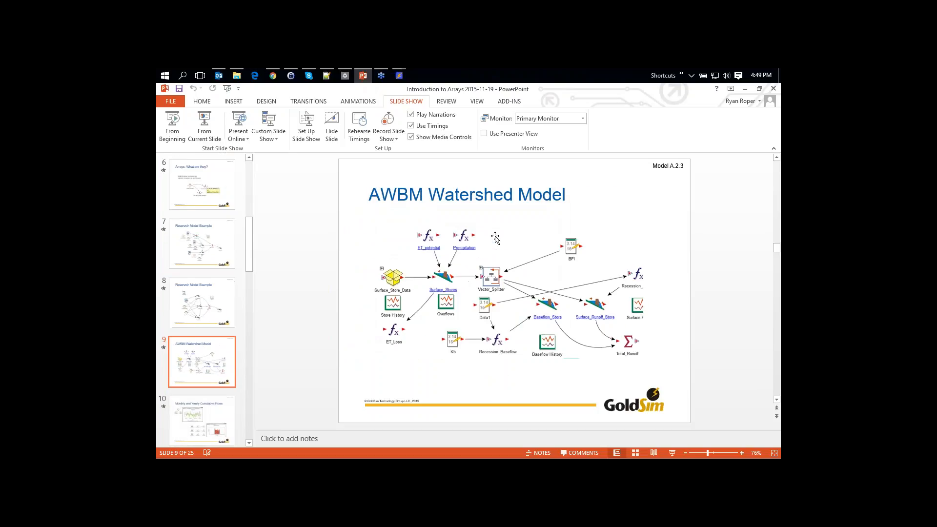
{"action": "key", "text": "Page_Down"}
{"action": "key", "text": "Page_Down"}
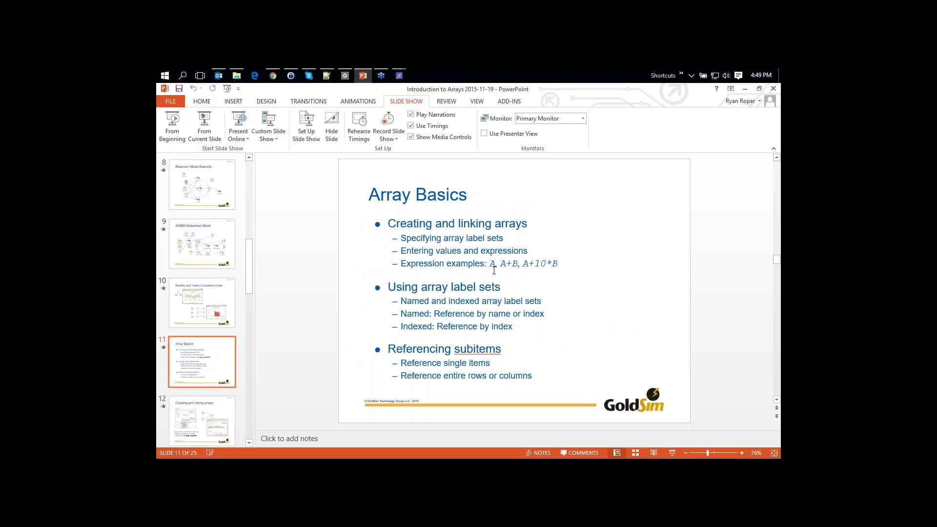
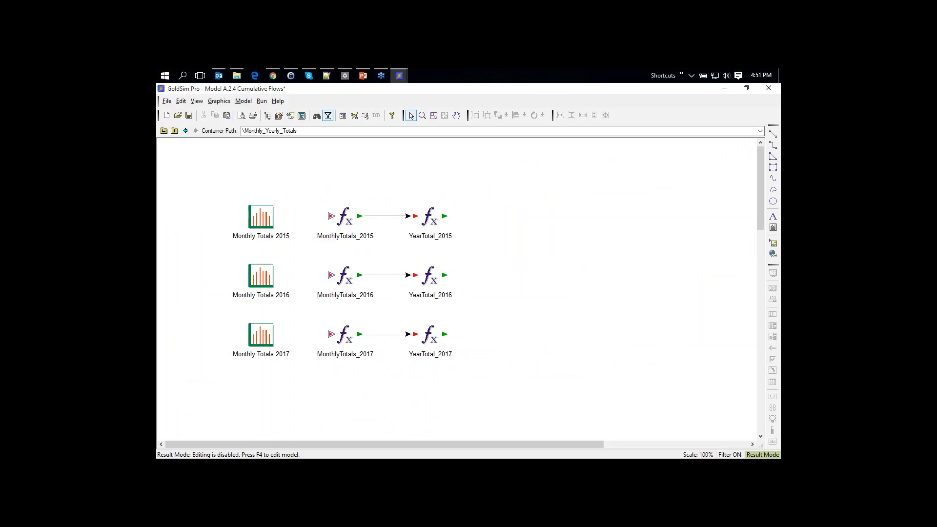
Switch the model from Result Mode back to Edit Mode with F4
{"action": "key", "text": "F4"}
Discard the results and create a named array label set Set1 with members A, B, C
{"action": "left_click", "coordinate": [459, 304]}
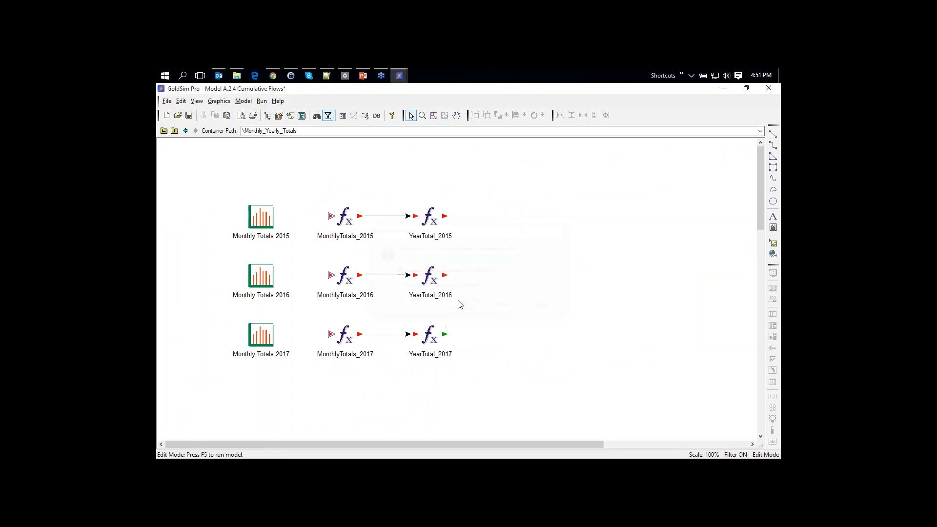
{"action": "left_click", "coordinate": [244, 101]}
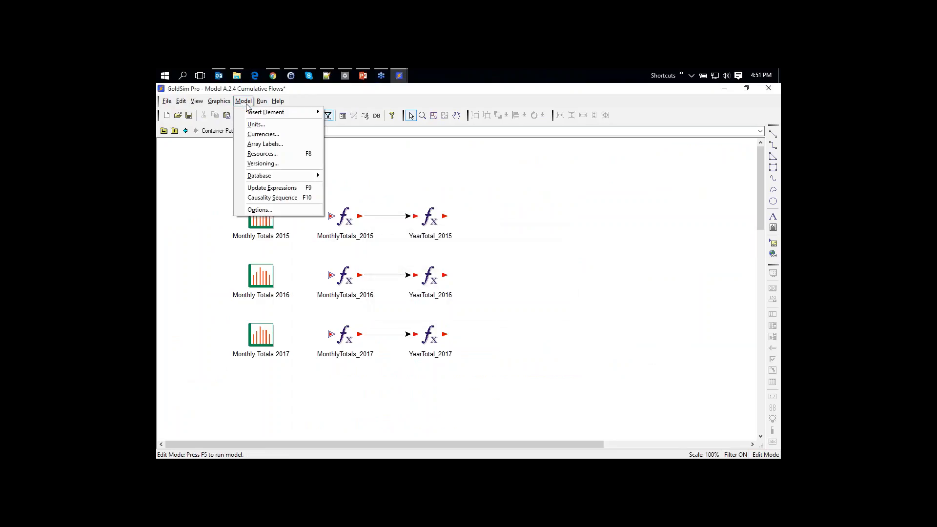
{"action": "left_click", "coordinate": [267, 144]}
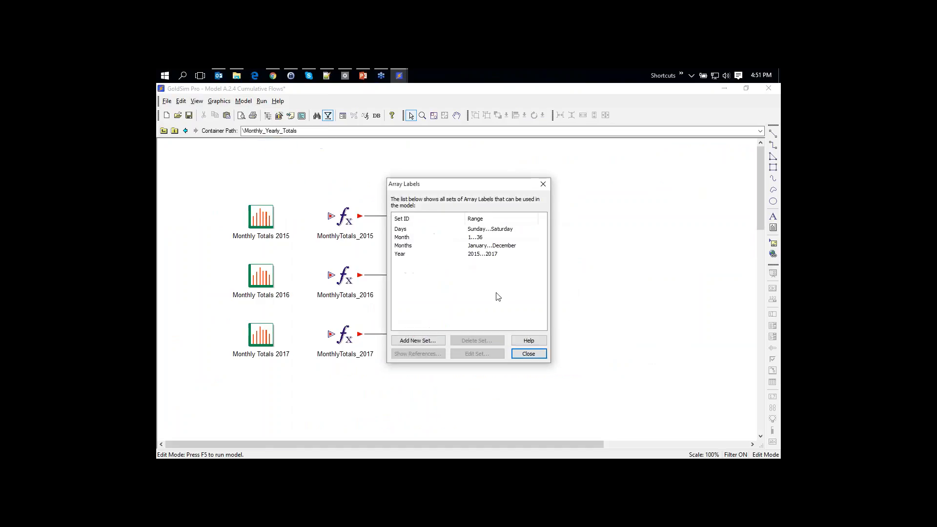
{"action": "left_click", "coordinate": [422, 340]}
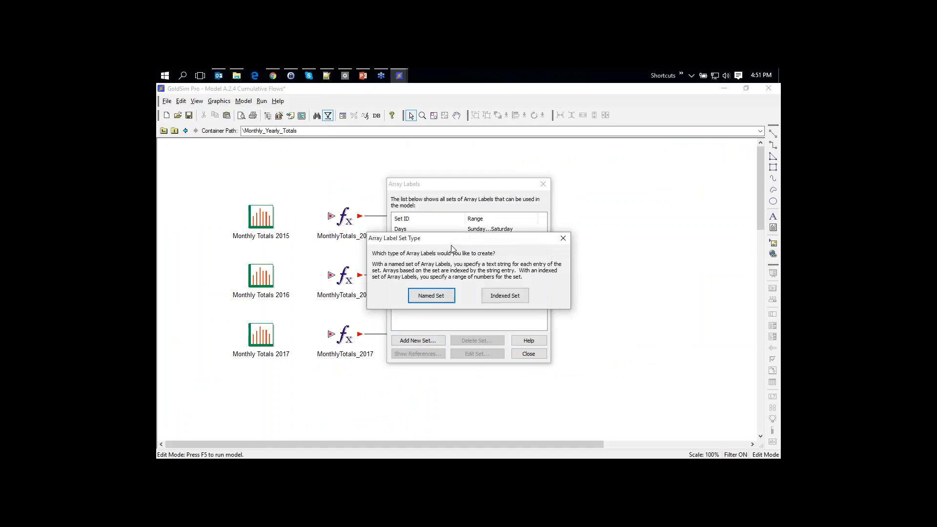
{"action": "left_click_drag", "start_coordinate": [451, 244], "coordinate": [450, 281]}
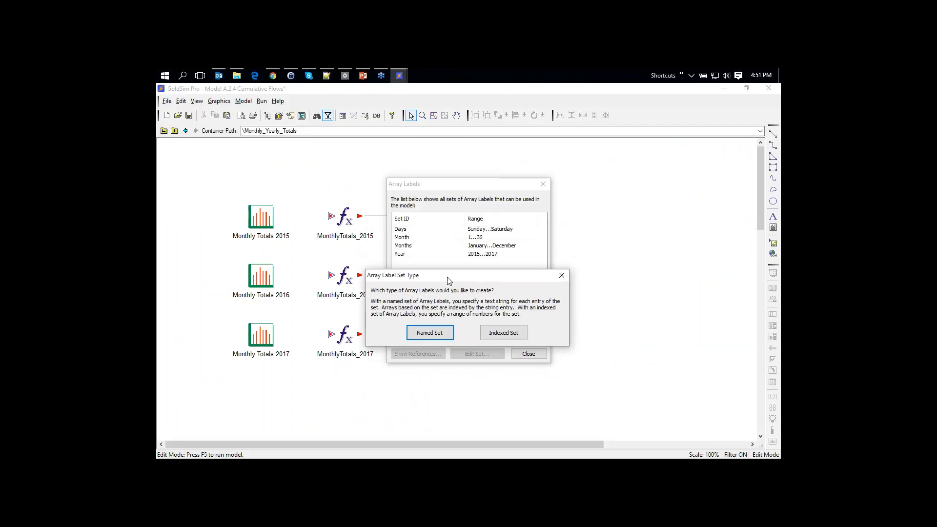
{"action": "left_click", "coordinate": [429, 333]}
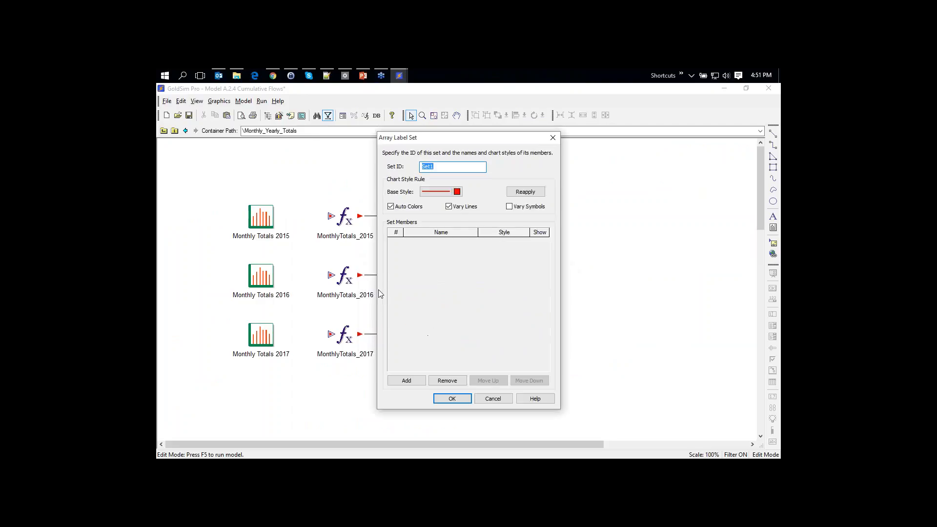
{"action": "left_click", "coordinate": [408, 381]}
{"action": "left_click", "coordinate": [408, 381]}
{"action": "left_click", "coordinate": [408, 381]}
{"action": "left_click", "coordinate": [450, 244]}
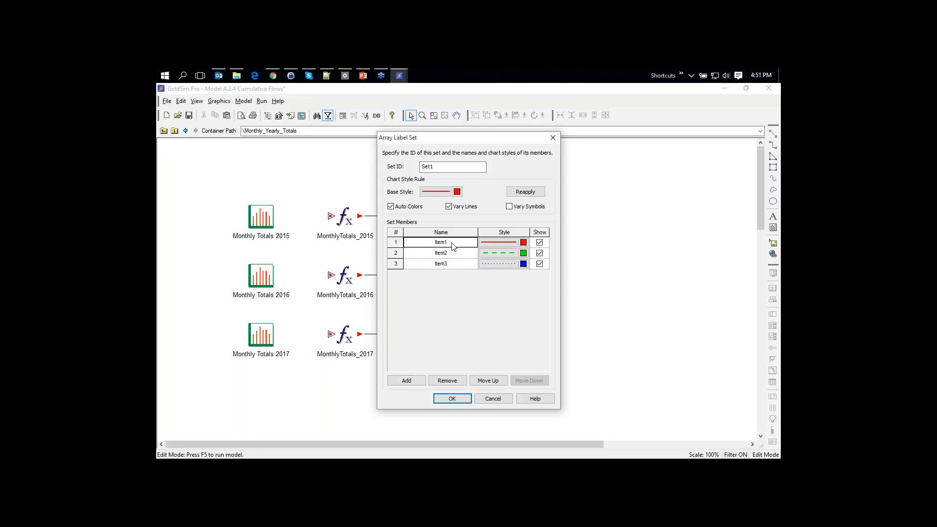
{"action": "type", "text": "A"}
{"action": "left_click", "coordinate": [451, 253]}
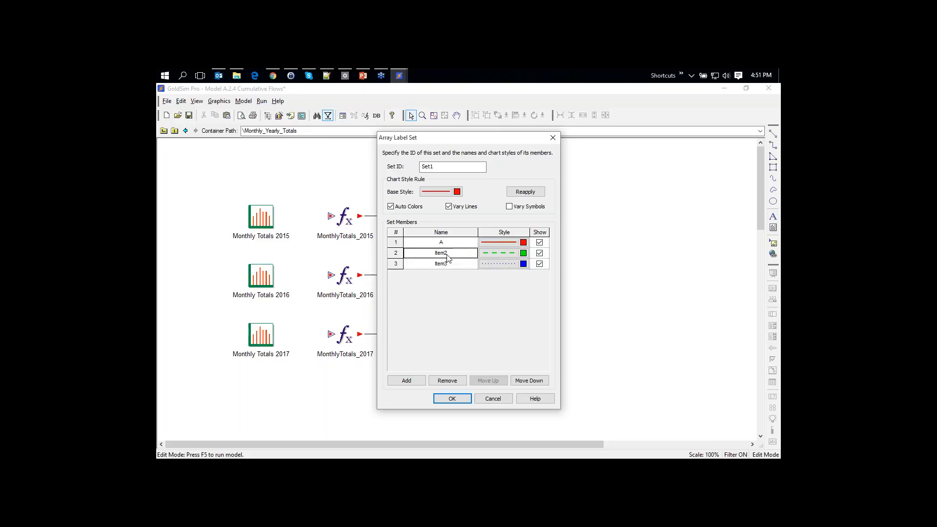
{"action": "type", "text": "B"}
{"action": "left_click", "coordinate": [453, 265]}
{"action": "type", "text": "C"}
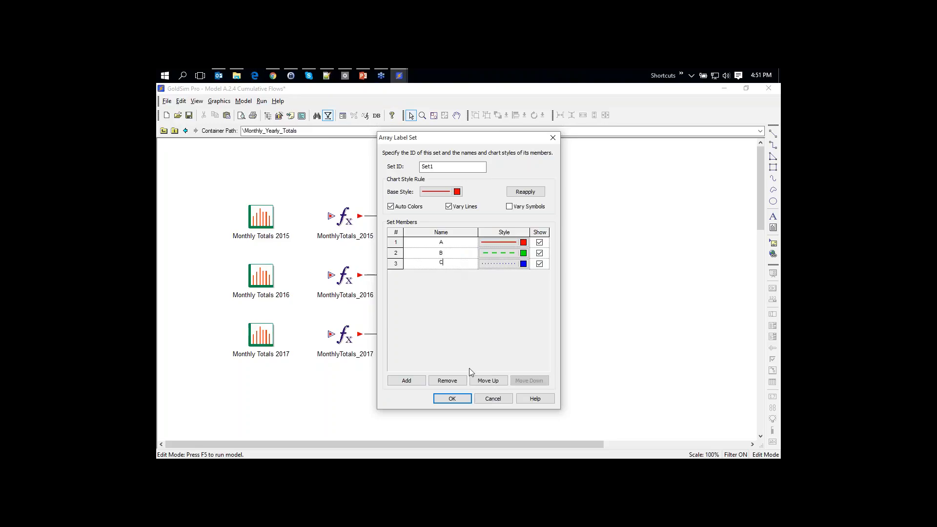
{"action": "left_click", "coordinate": [465, 398]}
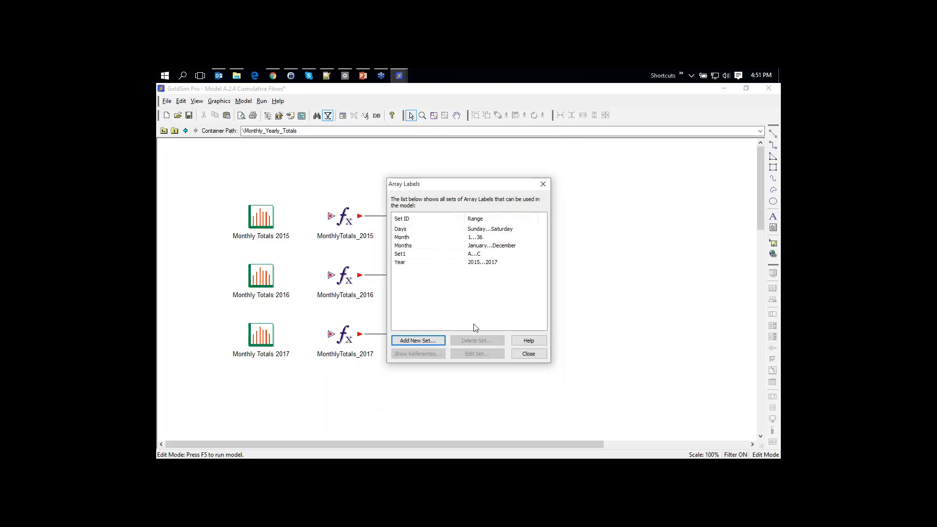
Add an indexed array label set Set2 spanning indices 3 to 5, then close Array Labels
{"action": "left_click", "coordinate": [424, 341]}
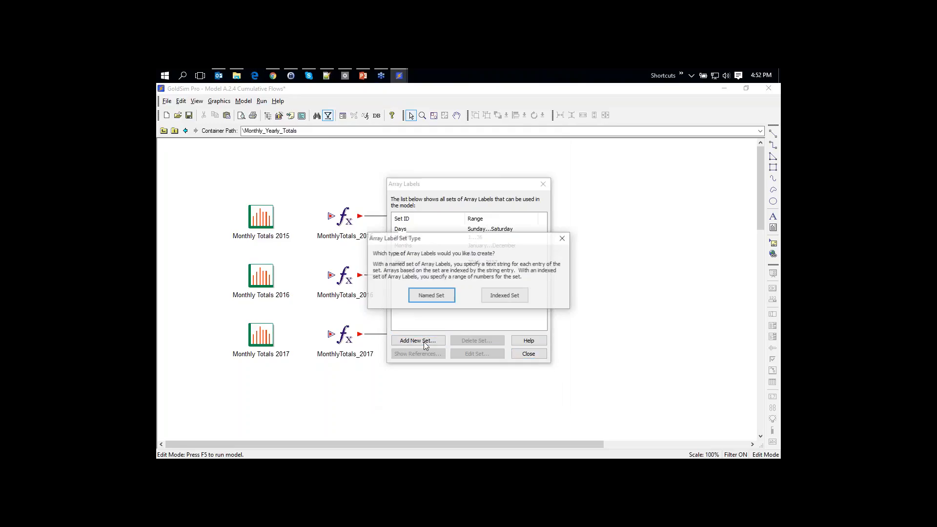
{"action": "left_click", "coordinate": [505, 296]}
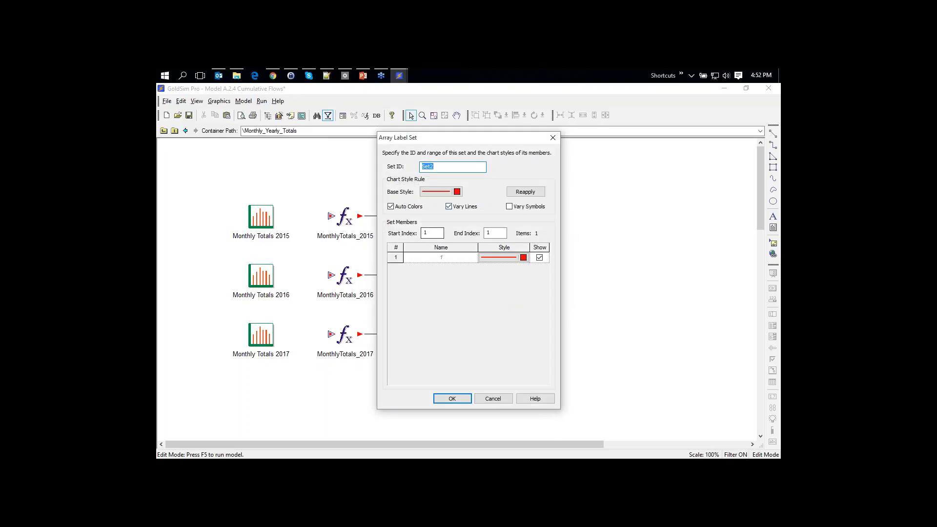
{"action": "double_click", "coordinate": [495, 233]}
{"action": "type", "text": "5"}
{"action": "key", "text": "Tab"}
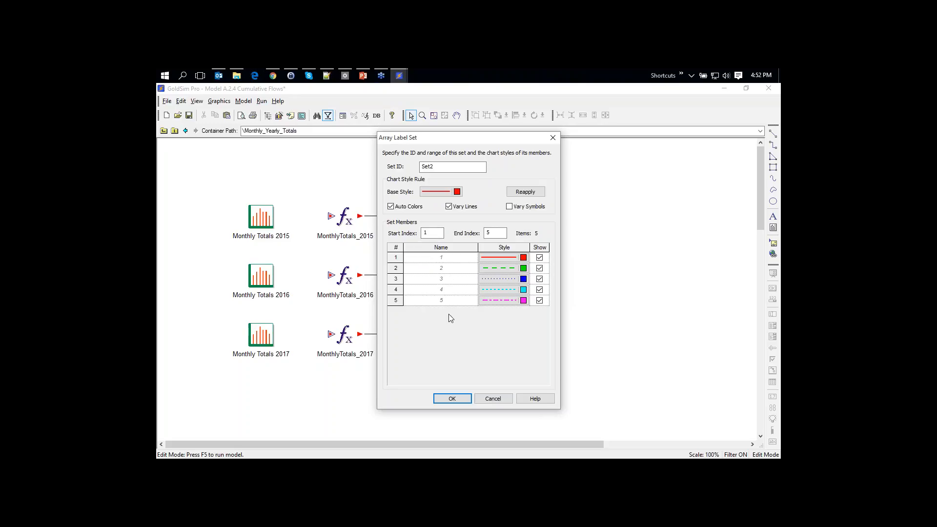
{"action": "left_click", "coordinate": [436, 234]}
{"action": "key", "text": "Tab"}
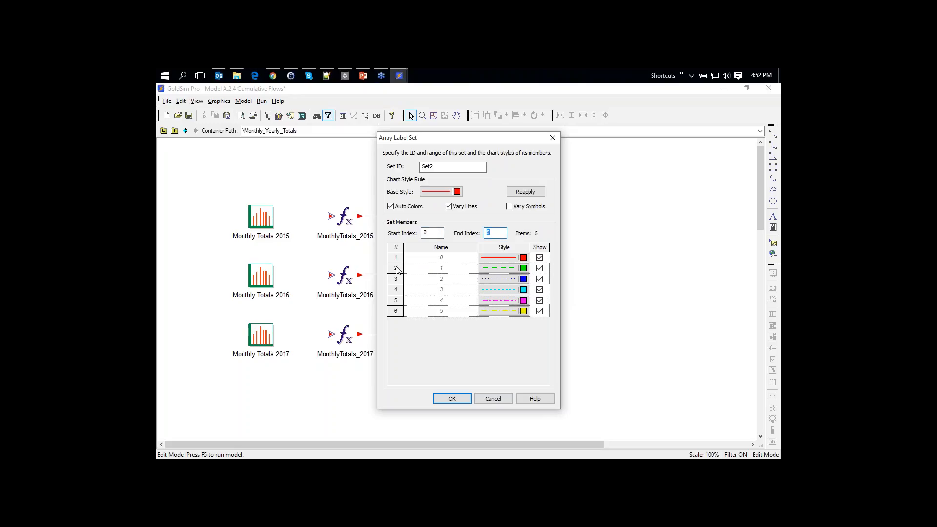
{"action": "key", "text": "shift+Tab"}
{"action": "key", "text": "Tab"}
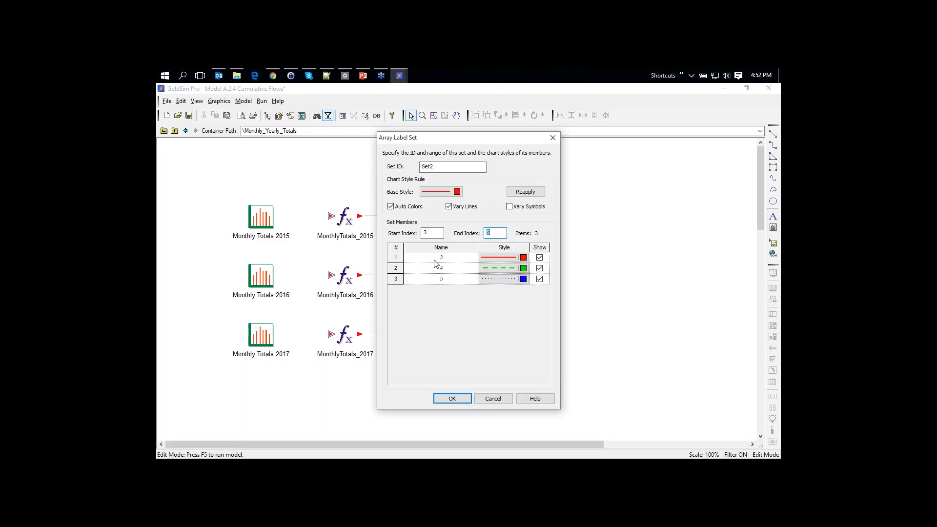
{"action": "left_click", "coordinate": [452, 399]}
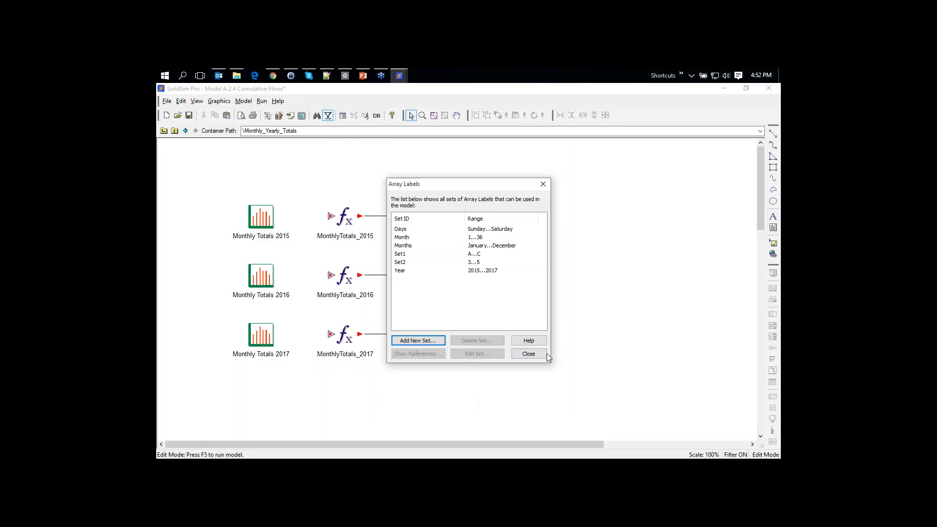
{"action": "left_click", "coordinate": [530, 354]}
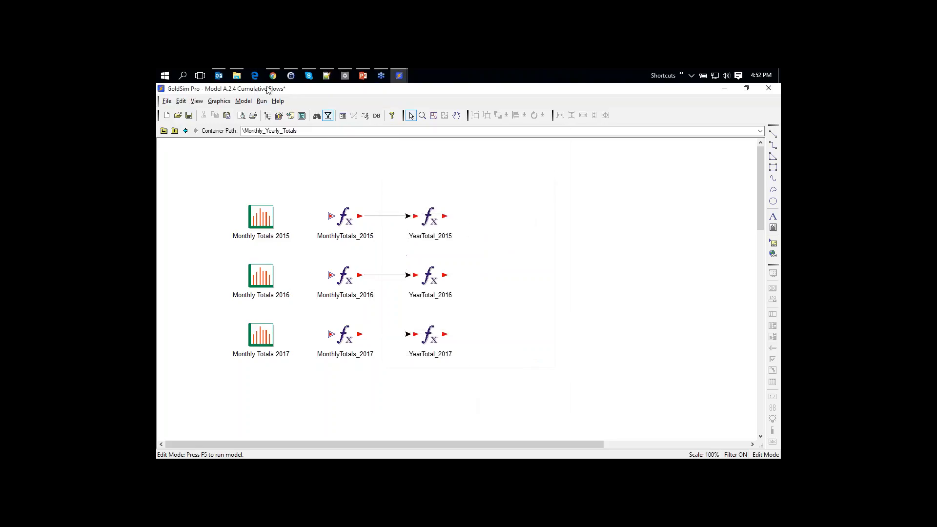
In the PowerPoint deck, page through slides 13–15 to slide 16, 'Basic array constructors'
{"action": "left_click", "coordinate": [362, 75]}
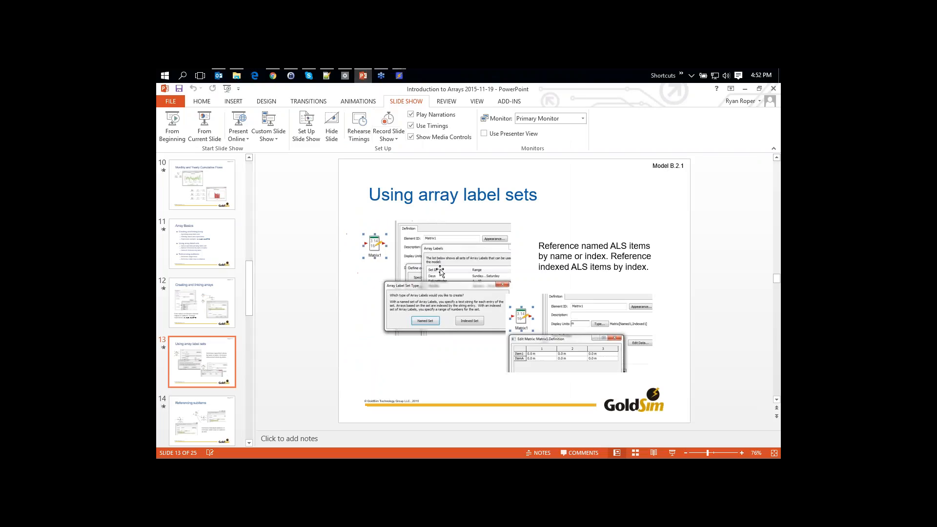
{"action": "scroll", "coordinate": [455, 296], "scroll_direction": "down", "scroll_amount": 1}
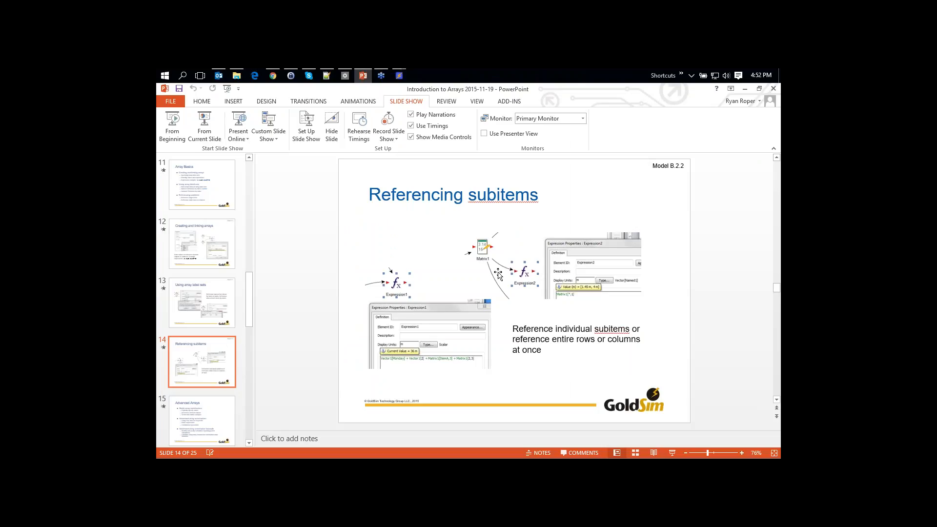
{"action": "scroll", "coordinate": [498, 274], "scroll_direction": "down", "scroll_amount": 1}
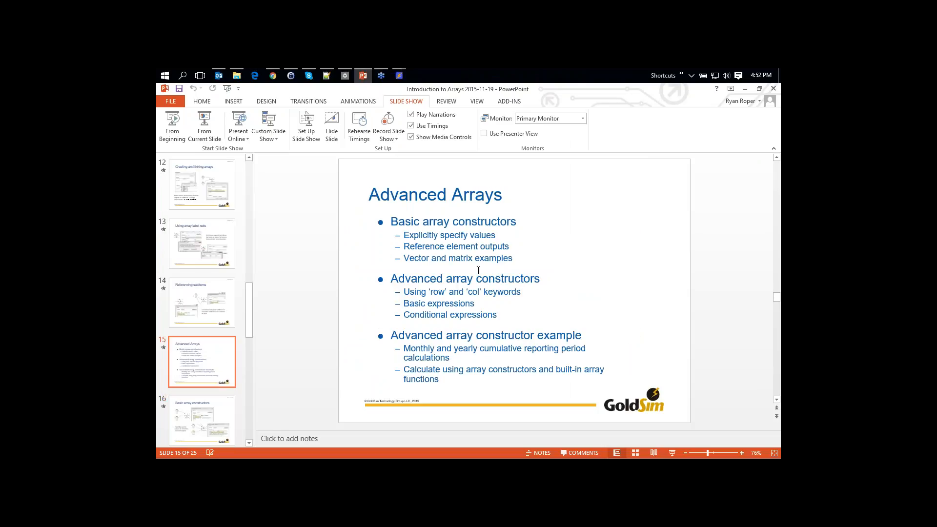
{"action": "scroll", "coordinate": [476, 278], "scroll_direction": "down", "scroll_amount": 1}
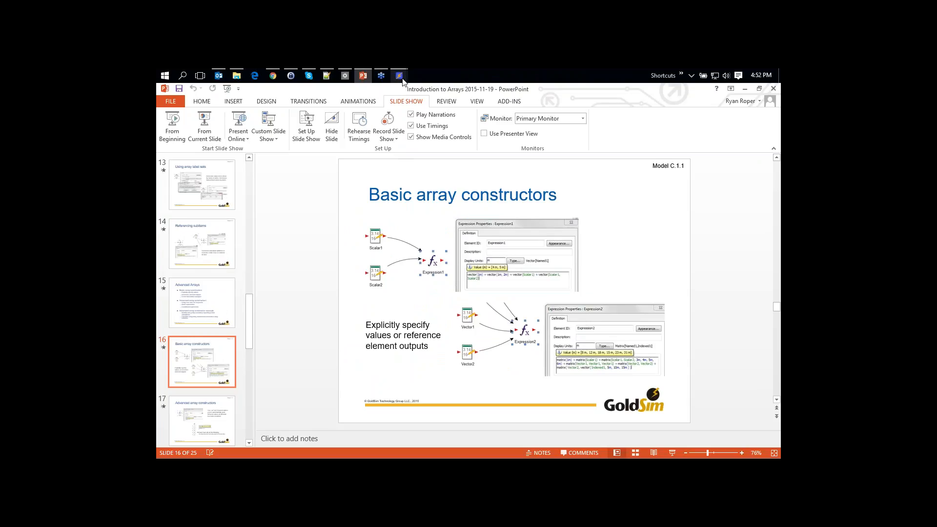
Insert a new Expression element with output type Vector labelled by Set1
{"action": "mouse_move", "coordinate": [398, 76]}
{"action": "left_click", "coordinate": [373, 134]}
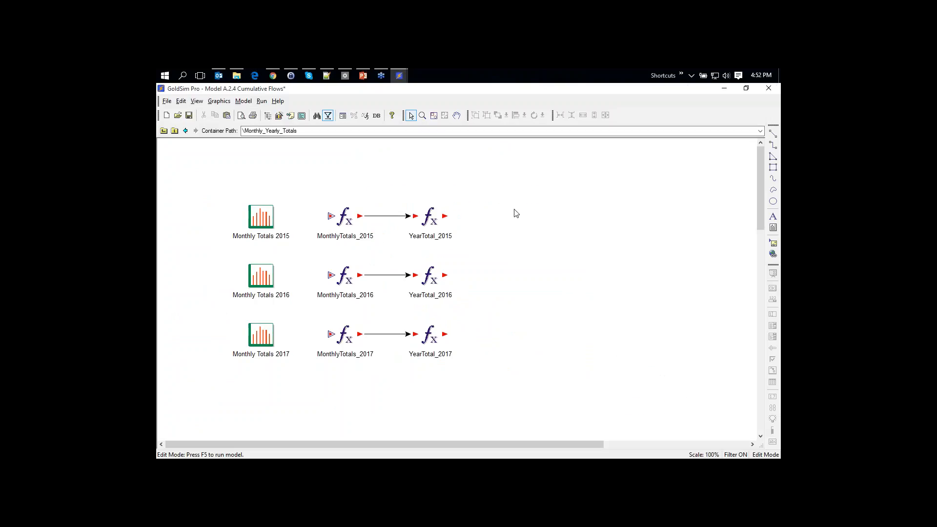
{"action": "right_click", "coordinate": [526, 204]}
{"action": "mouse_move", "coordinate": [561, 211]}
{"action": "mouse_move", "coordinate": [617, 239]}
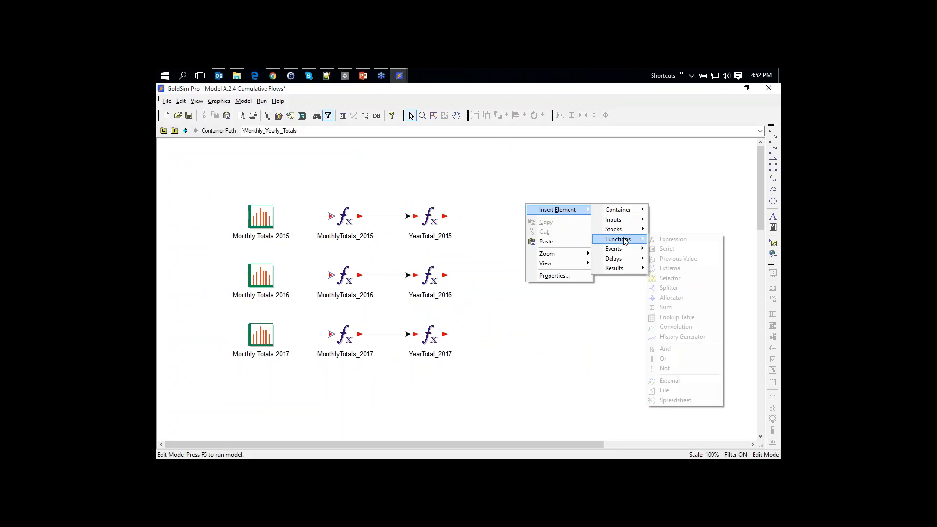
{"action": "left_click", "coordinate": [664, 241]}
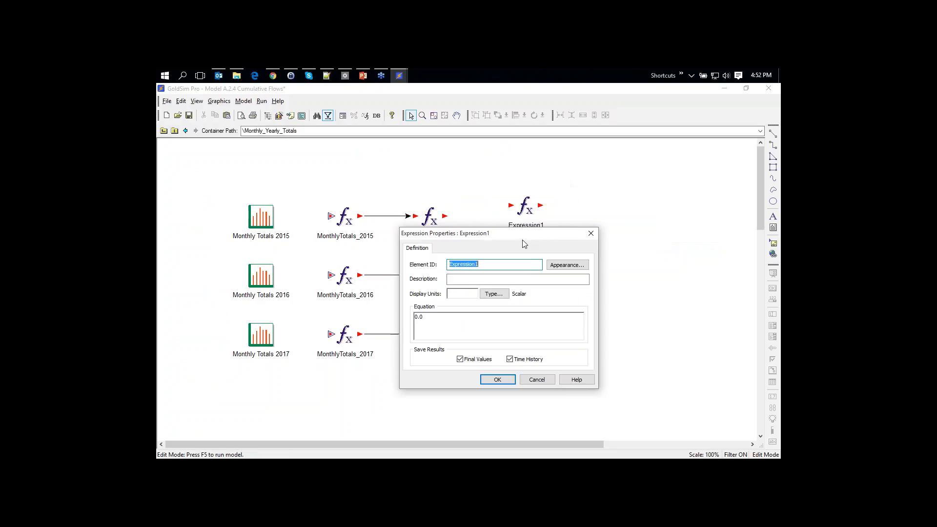
{"action": "left_click", "coordinate": [512, 313]}
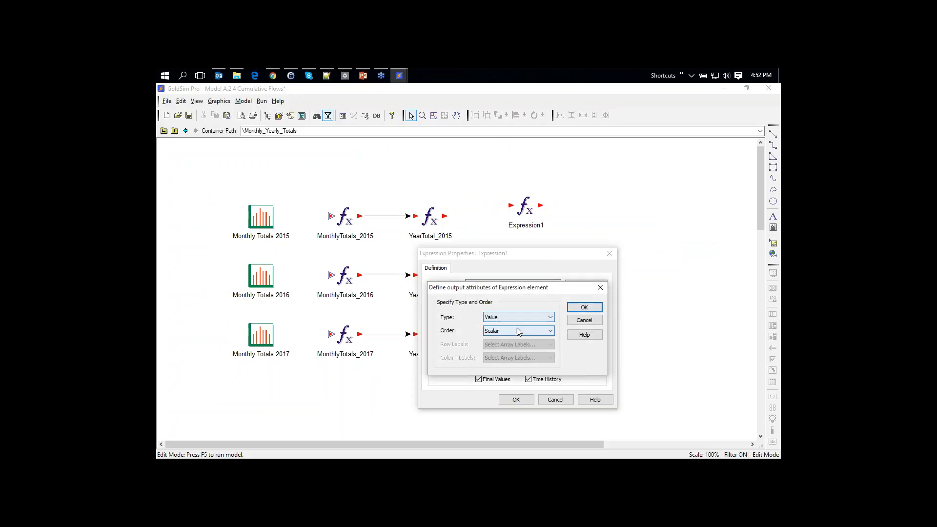
{"action": "left_click", "coordinate": [518, 330]}
{"action": "left_click", "coordinate": [514, 347]}
{"action": "left_click", "coordinate": [514, 345]}
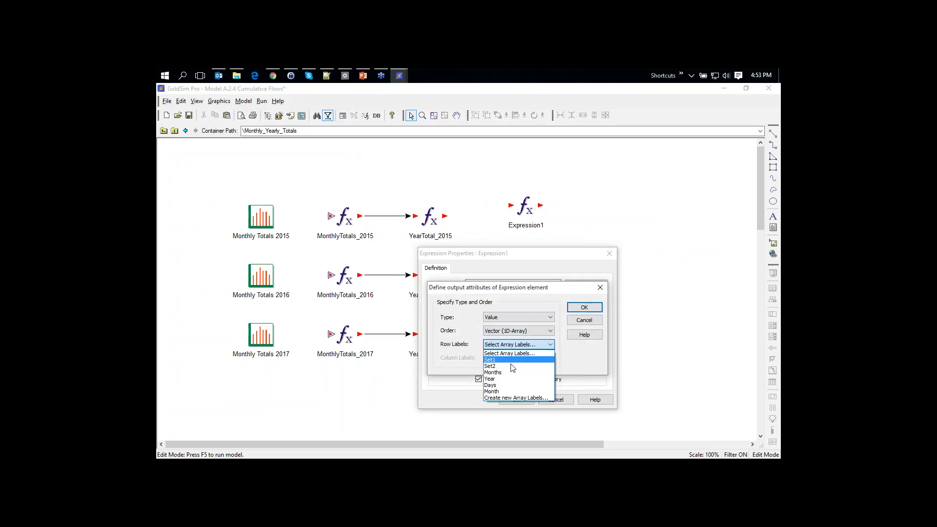
{"action": "left_click", "coordinate": [501, 359]}
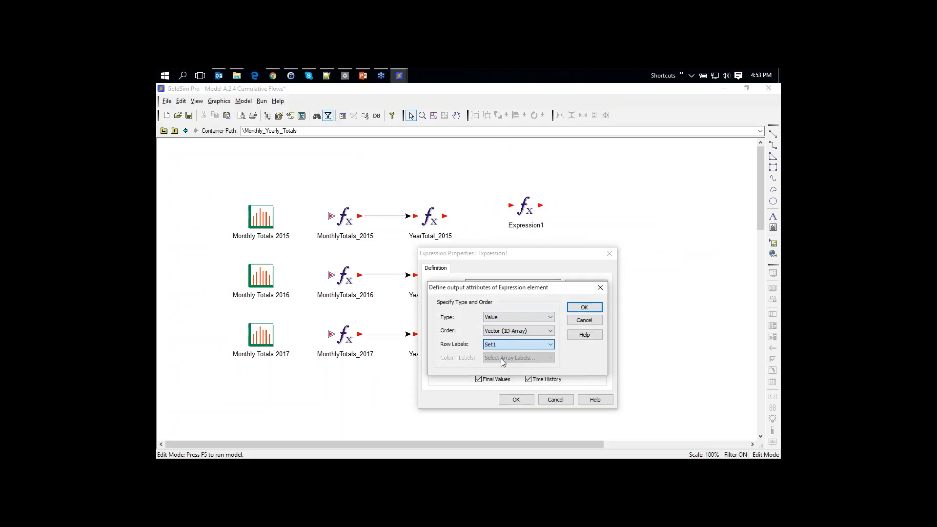
{"action": "left_click", "coordinate": [584, 308]}
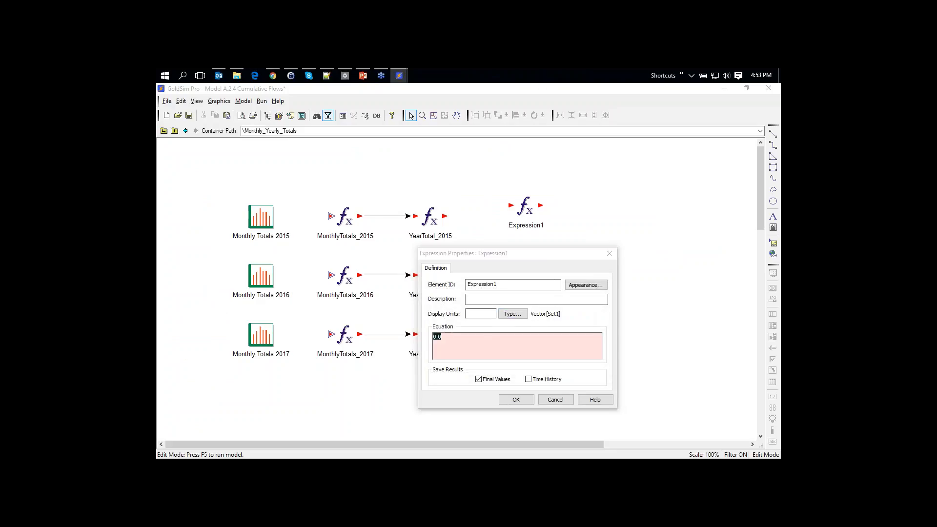
Set Expression1's equation to vector(2), evaluating to [2, 2, 2]
{"action": "type", "text": "vector"}
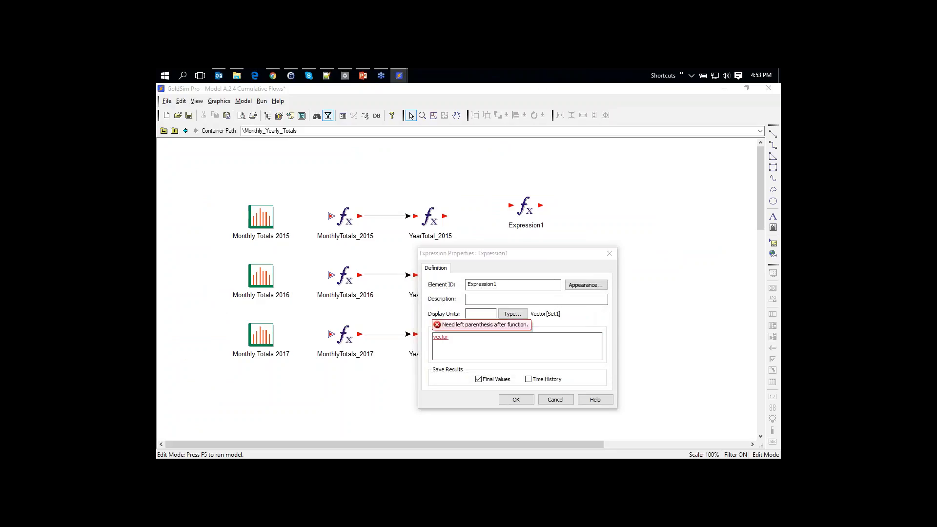
{"action": "type", "text": "(2, 4"}
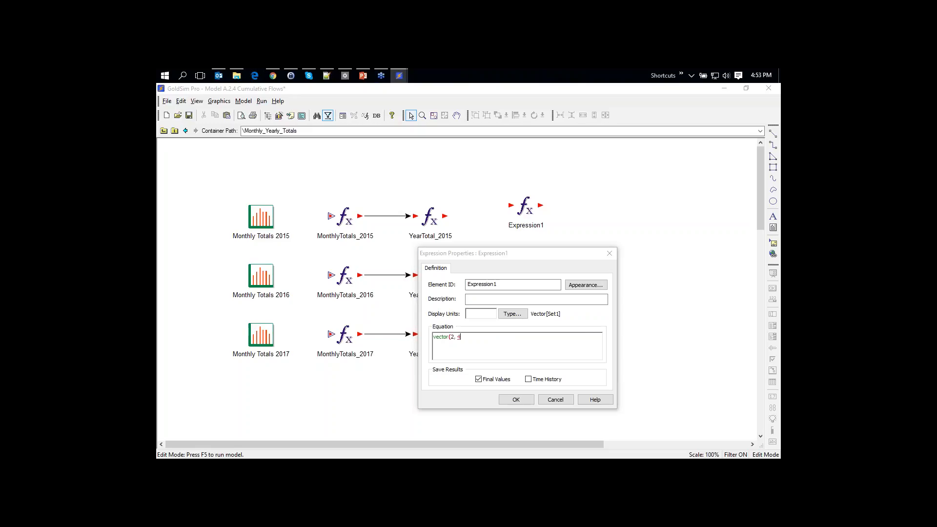
{"action": "type", "text": ", 6)"}
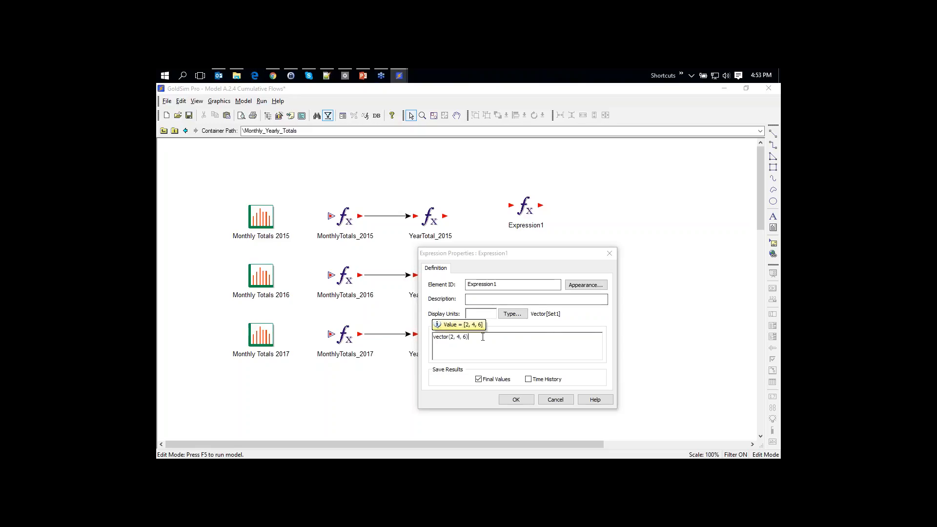
{"action": "left_click_drag", "start_coordinate": [483, 336], "coordinate": [429, 340]}
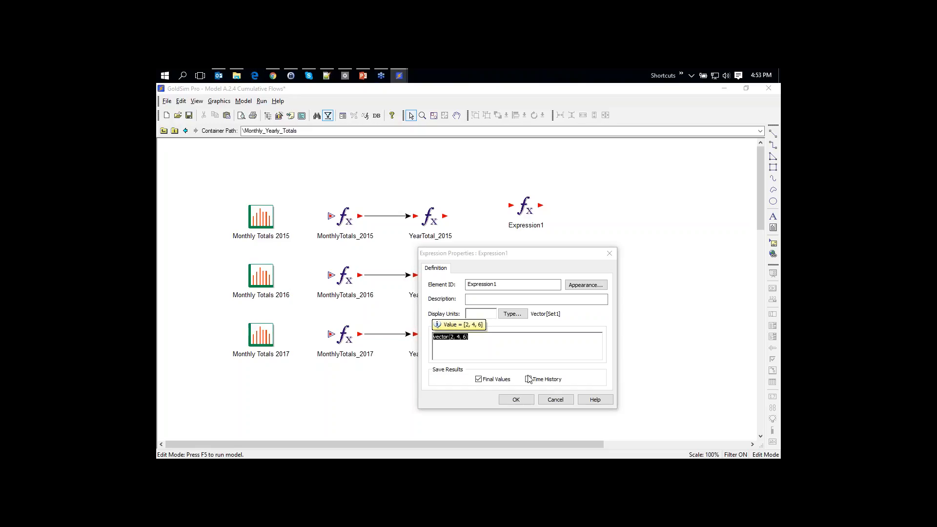
{"action": "left_click", "coordinate": [467, 337]}
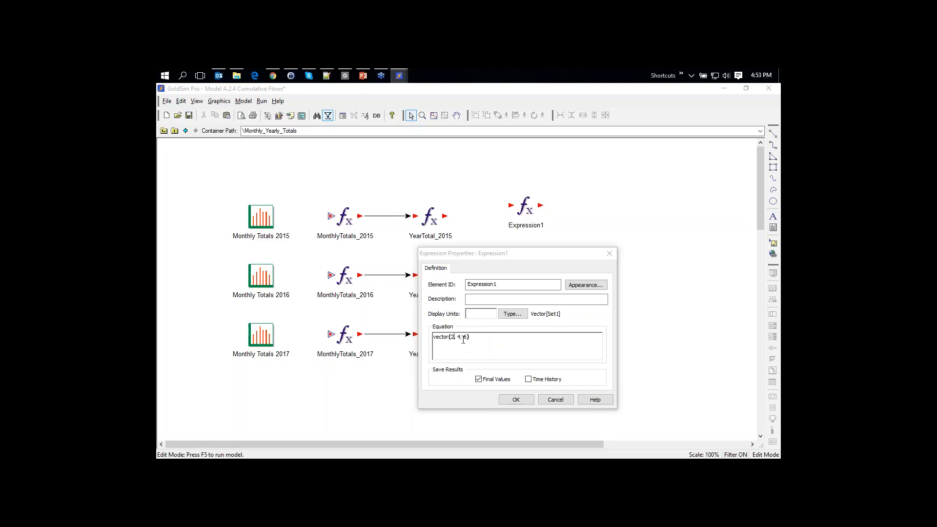
{"action": "key", "text": "BackSpace"}
{"action": "key", "text": "BackSpace"}
{"action": "key", "text": "BackSpace"}
{"action": "key", "text": "BackSpace"}
{"action": "key", "text": "BackSpace"}
{"action": "key", "text": "BackSpace"}
{"action": "key", "text": "BackSpace"}
{"action": "type", "text": ")"}
Save Expression1 and move it further right on the canvas
{"action": "left_click", "coordinate": [507, 400]}
{"action": "left_click", "coordinate": [522, 209]}
{"action": "left_click_drag", "start_coordinate": [522, 210], "coordinate": [604, 219]}
Insert a Data element named A with output type Vector labelled by Set1
{"action": "right_click", "coordinate": [511, 216]}
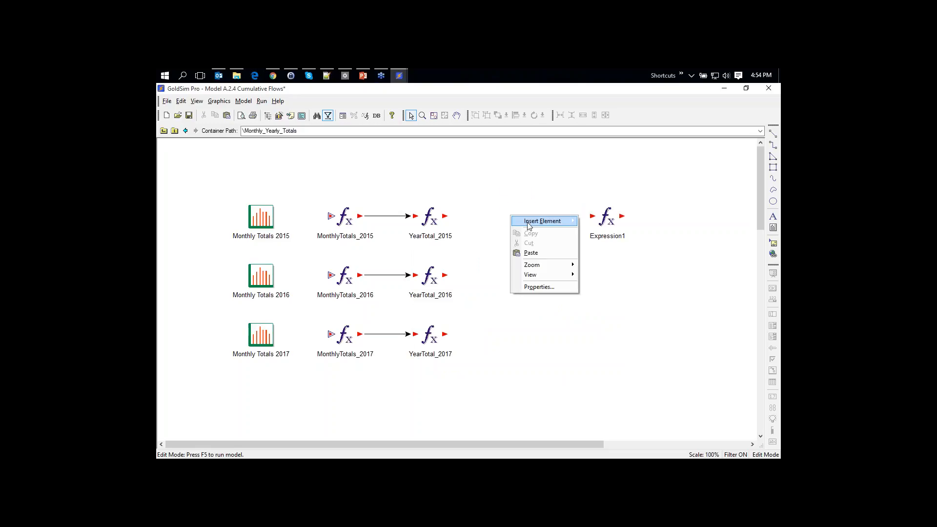
{"action": "mouse_move", "coordinate": [541, 221]}
{"action": "mouse_move", "coordinate": [605, 228]}
{"action": "left_click", "coordinate": [649, 230]}
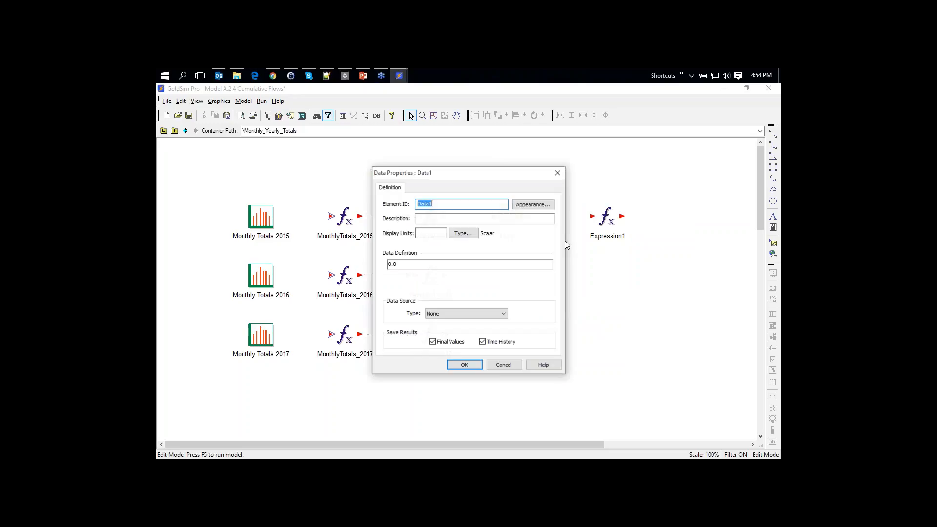
{"action": "type", "text": "A"}
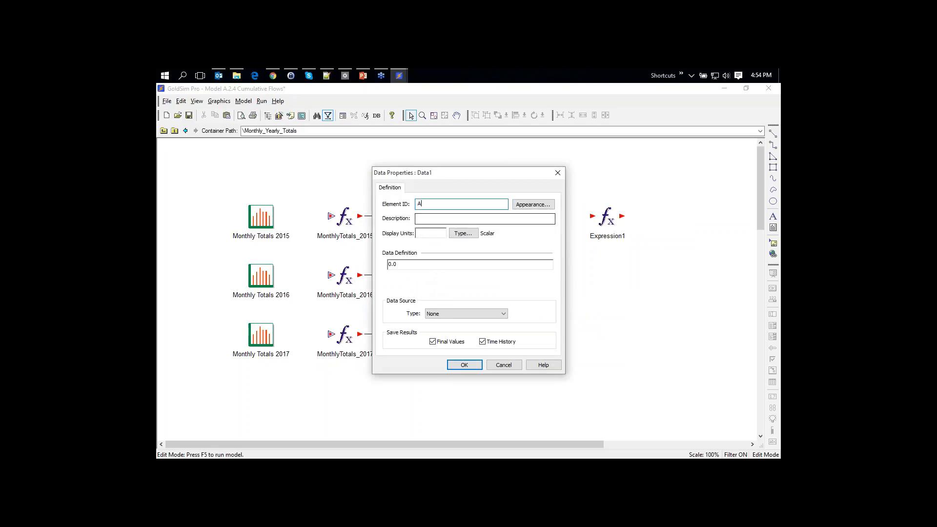
{"action": "left_click", "coordinate": [462, 233]}
{"action": "left_click", "coordinate": [470, 274]}
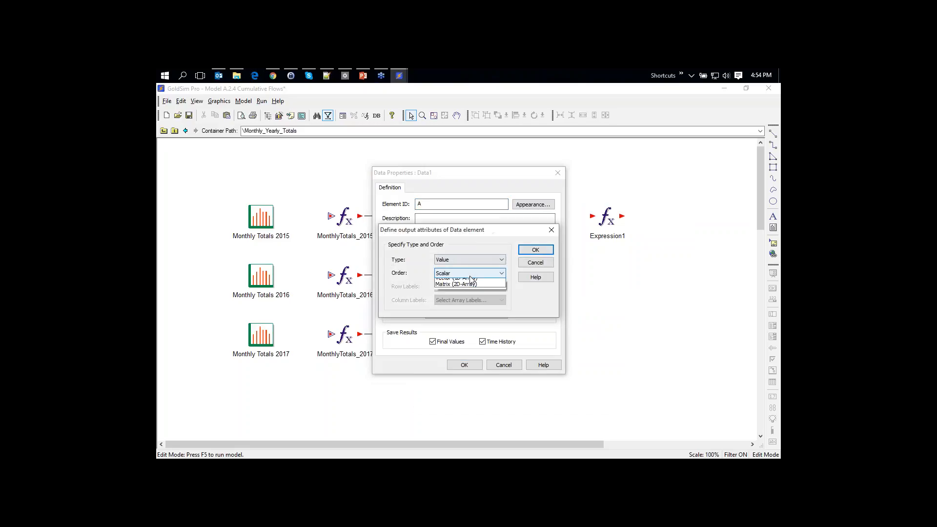
{"action": "left_click", "coordinate": [463, 286]}
{"action": "left_click", "coordinate": [466, 286]}
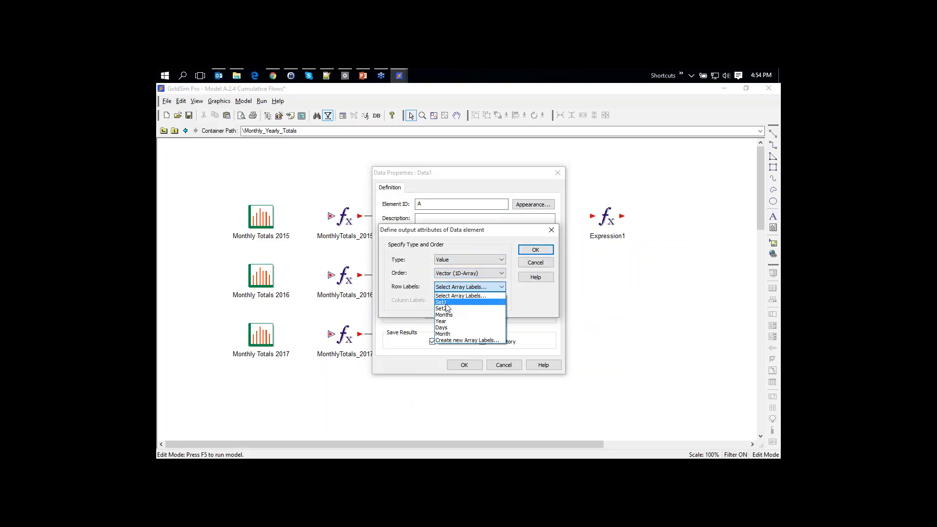
{"action": "left_click", "coordinate": [441, 302]}
{"action": "left_click", "coordinate": [535, 250]}
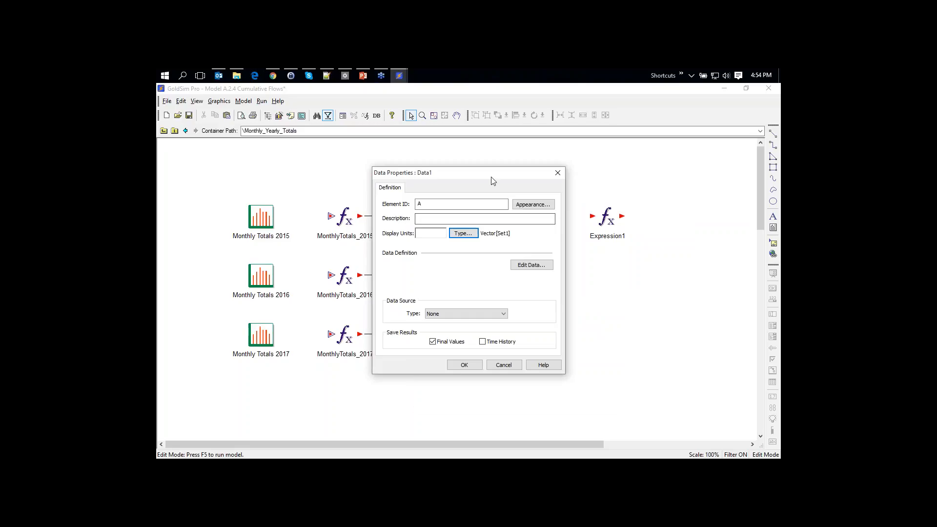
Enter A's vector values 2, 4 and 6 and close its properties
{"action": "left_click_drag", "start_coordinate": [493, 180], "coordinate": [380, 202]}
{"action": "left_click", "coordinate": [400, 286]}
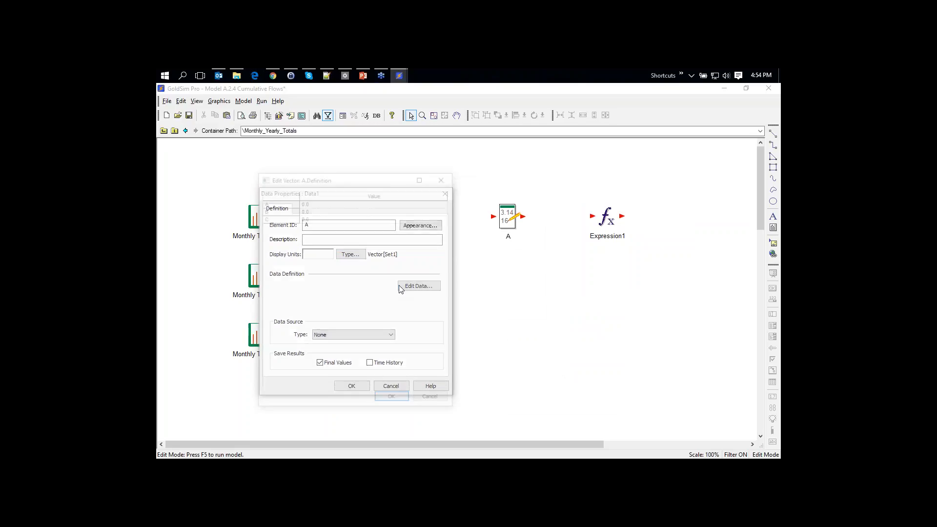
{"action": "type", "text": "2"}
{"action": "key", "text": "Return"}
{"action": "type", "text": "4"}
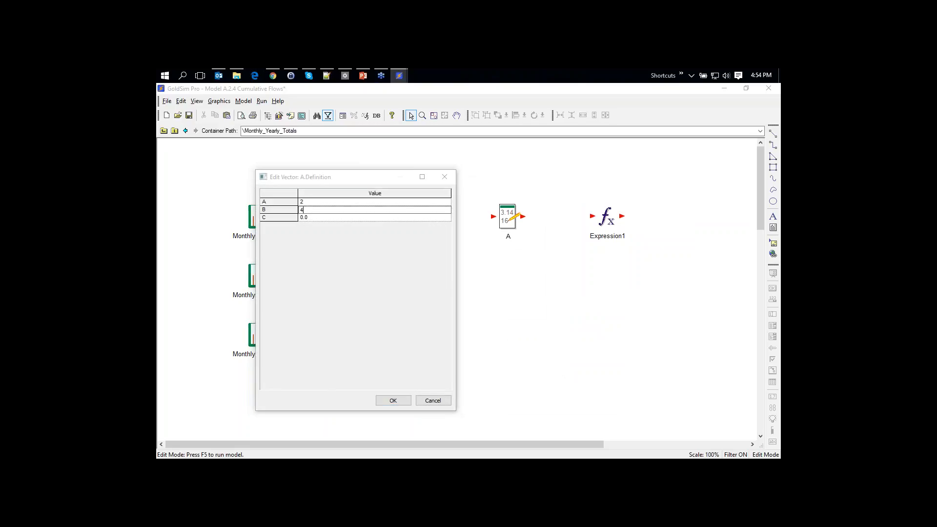
{"action": "key", "text": "Return"}
{"action": "type", "text": "6"}
{"action": "left_click", "coordinate": [393, 401]}
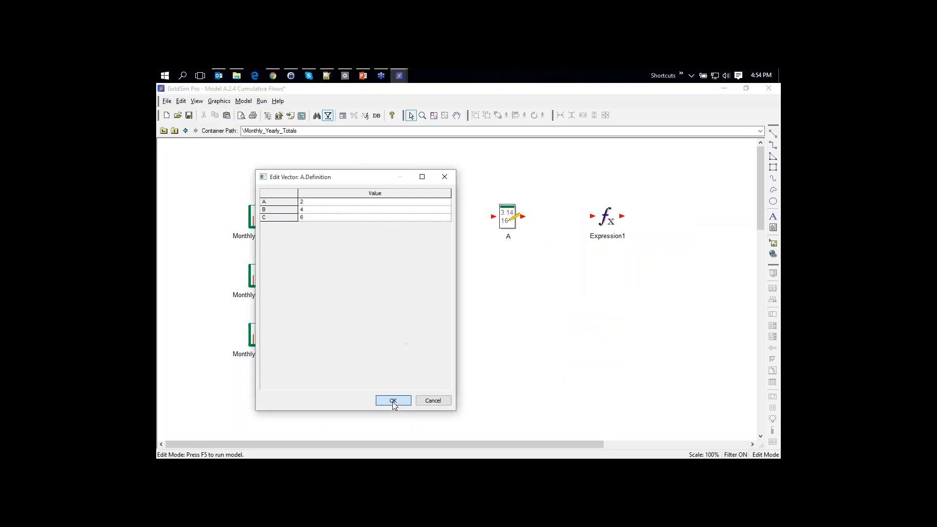
{"action": "left_click", "coordinate": [342, 386]}
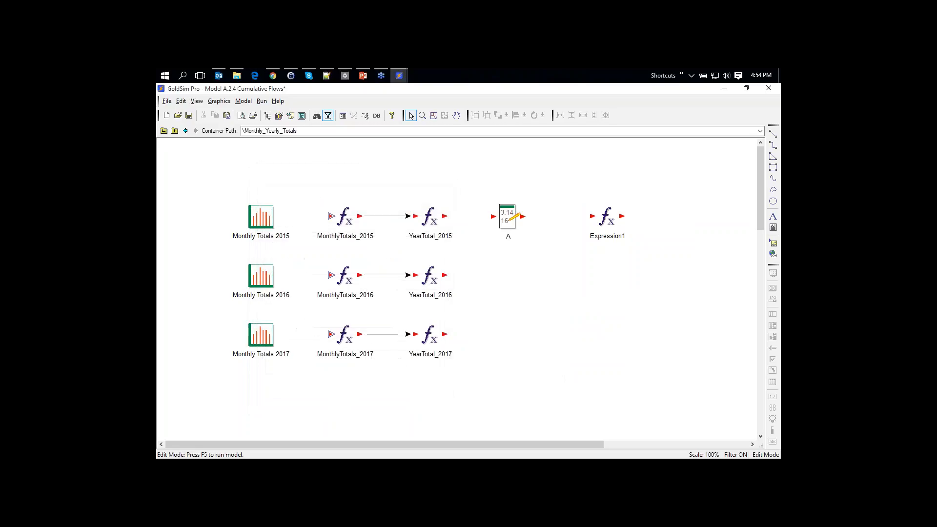
Replace Expression1's equation with A + vector(1), giving [3, 5, 7]
{"action": "double_click", "coordinate": [607, 219]}
{"action": "left_click_drag", "start_coordinate": [425, 279], "coordinate": [384, 279]}
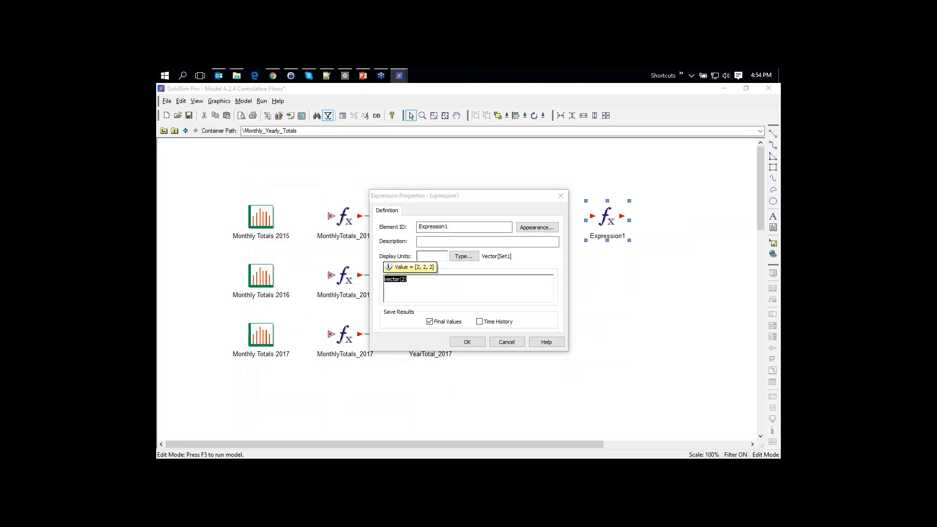
{"action": "type", "text": "A"}
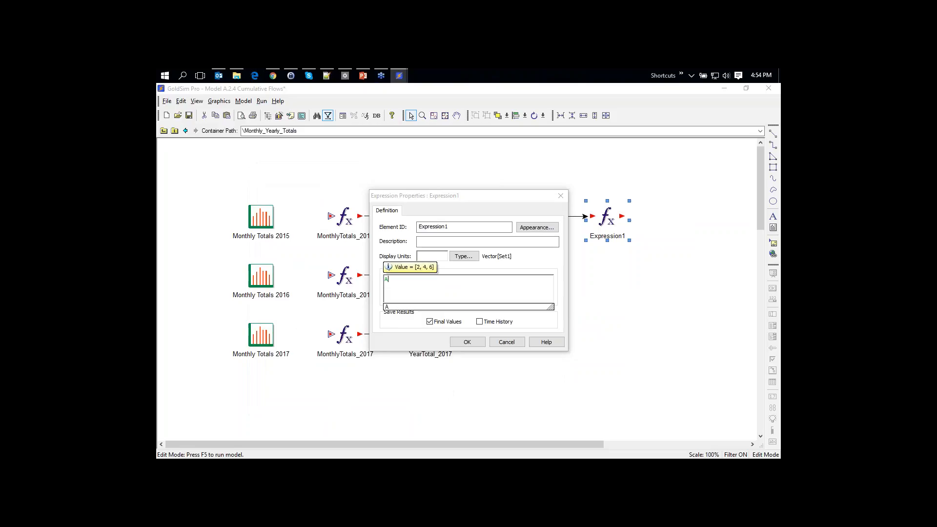
{"action": "type", "text": " +"}
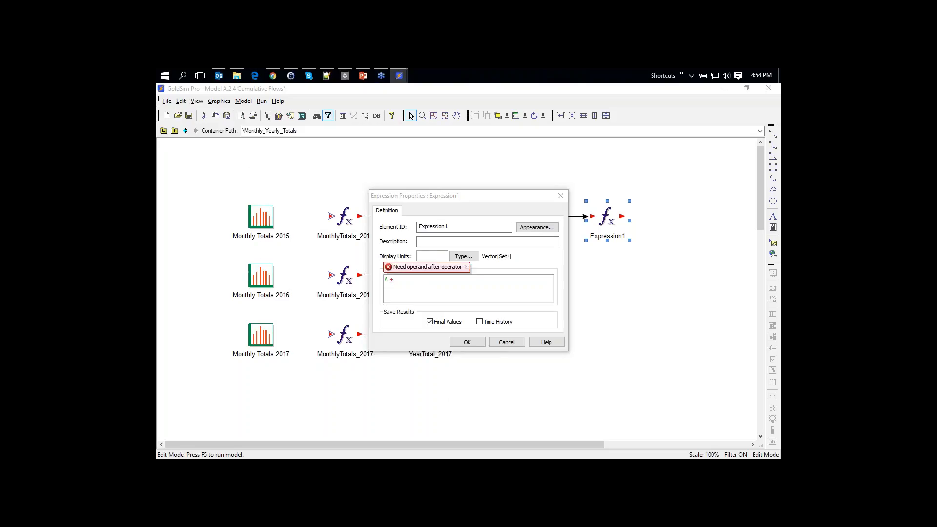
{"action": "type", "text": " vector"}
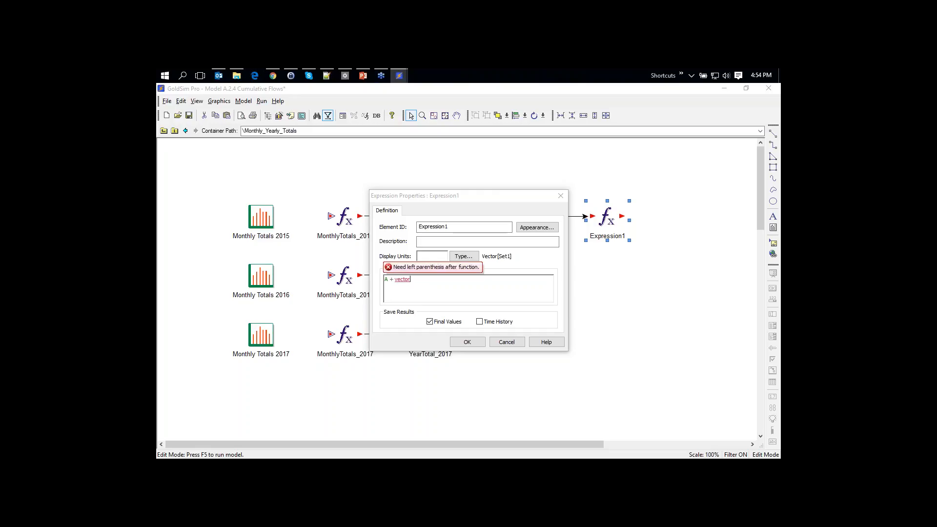
{"action": "type", "text": "("}
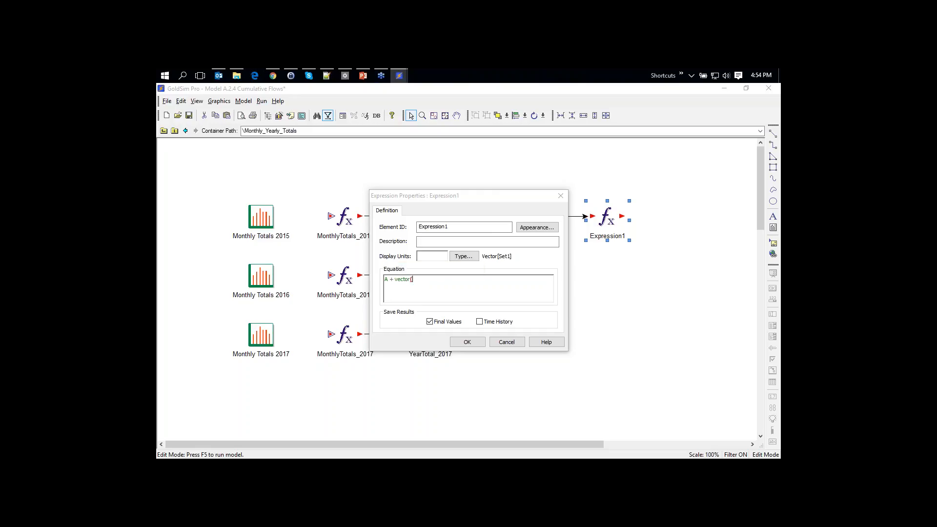
{"action": "type", "text": "1)"}
{"action": "left_click", "coordinate": [464, 344]}
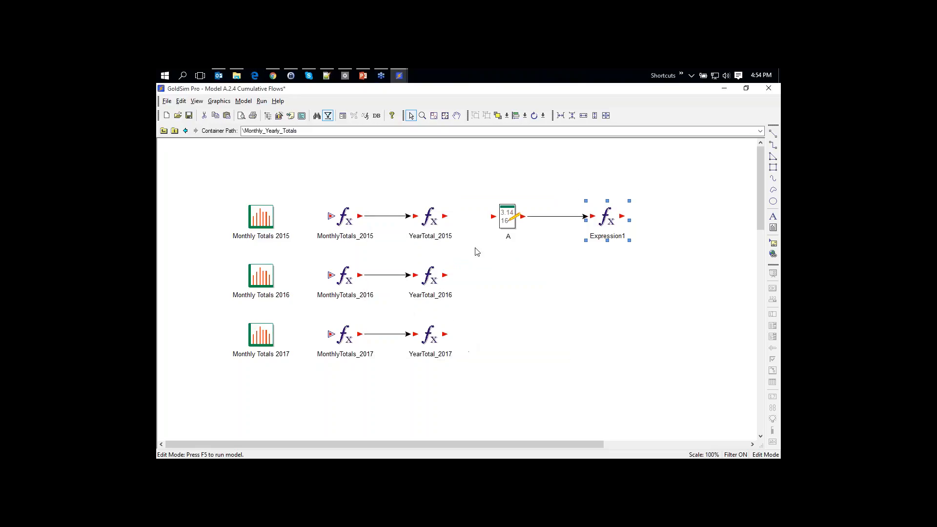
Insert a second Expression element with output type Vector labelled by Set1
{"action": "right_click", "coordinate": [554, 273]}
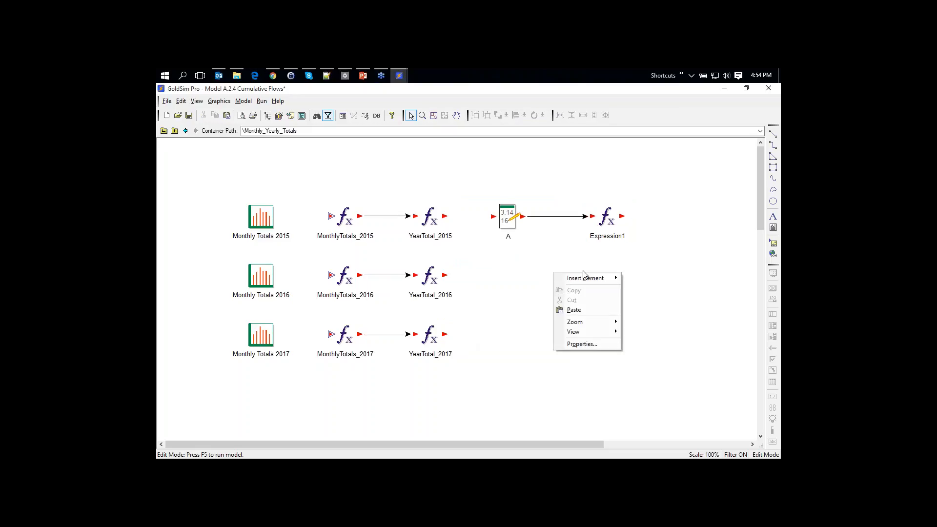
{"action": "mouse_move", "coordinate": [589, 283]}
{"action": "mouse_move", "coordinate": [646, 307]}
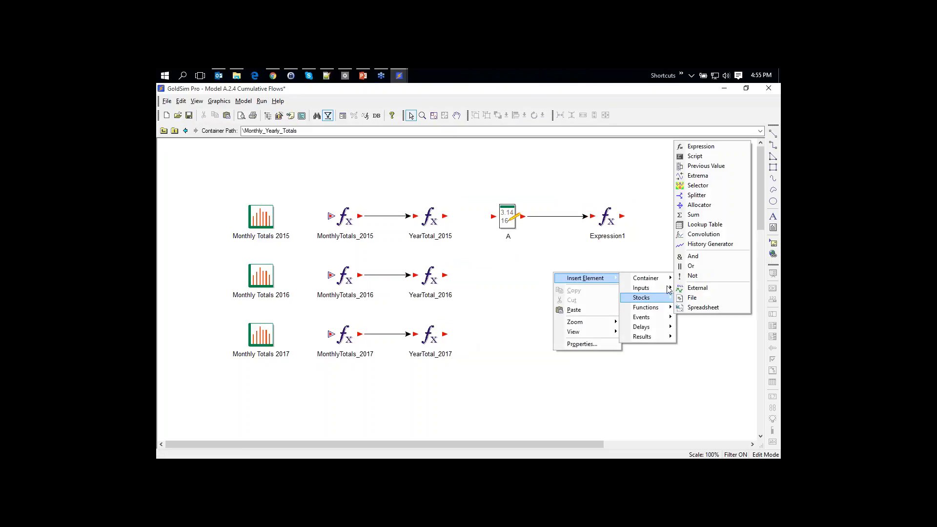
{"action": "left_click", "coordinate": [700, 147]}
{"action": "left_click_drag", "start_coordinate": [488, 193], "coordinate": [382, 196]}
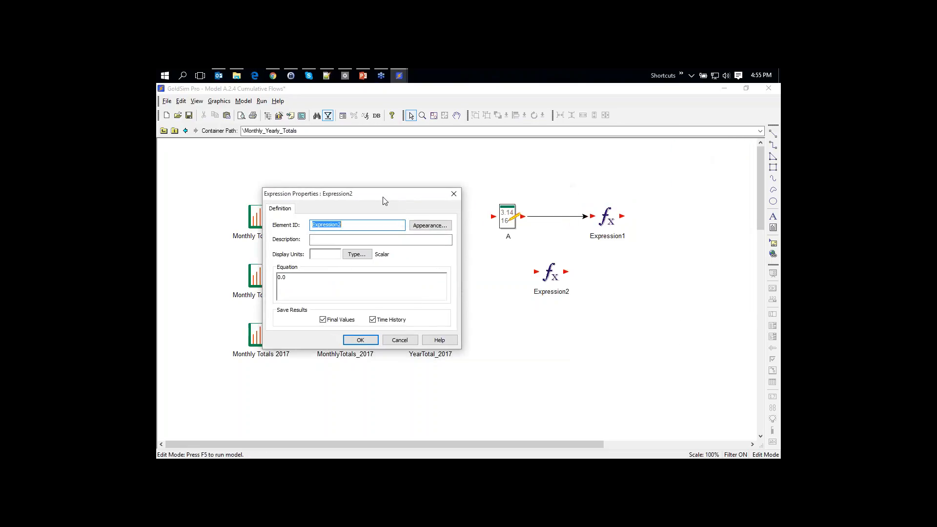
{"action": "left_click", "coordinate": [359, 254]}
{"action": "left_click", "coordinate": [361, 272]}
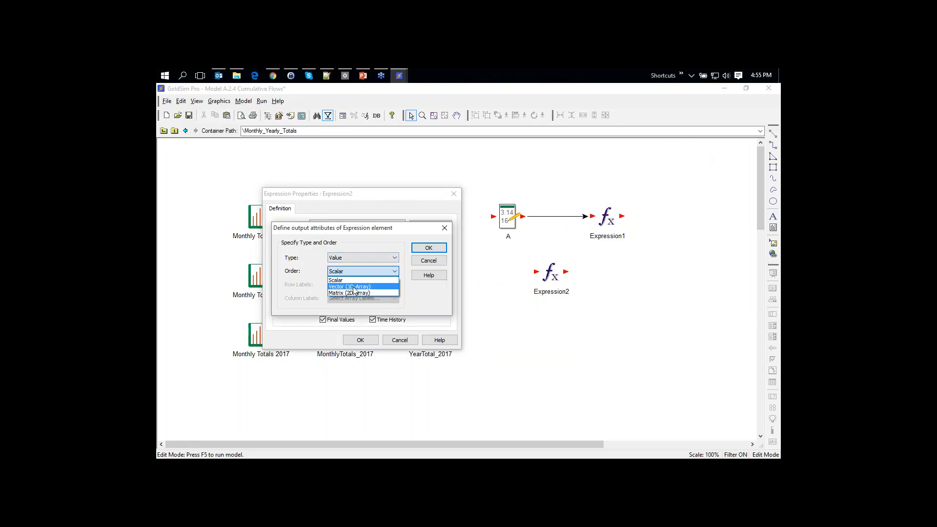
{"action": "left_click", "coordinate": [352, 287]}
{"action": "left_click", "coordinate": [354, 288]}
{"action": "left_click", "coordinate": [349, 298]}
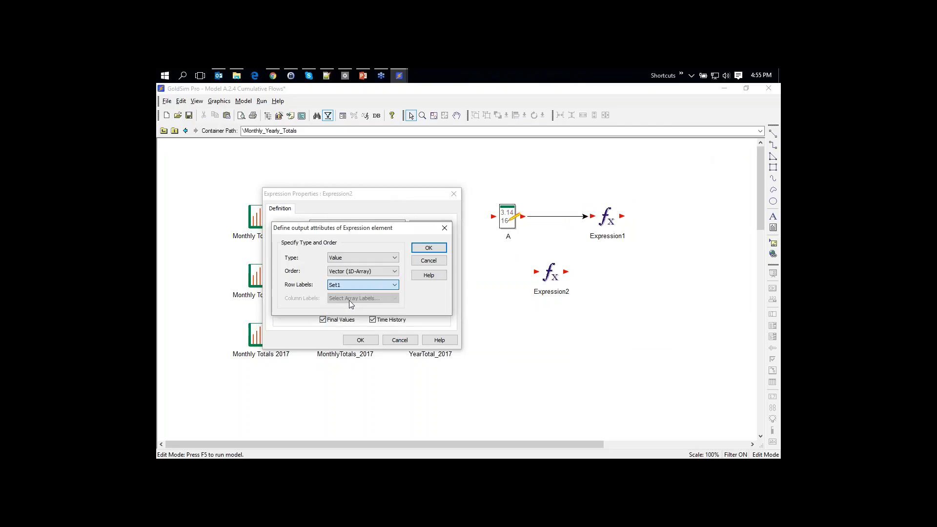
{"action": "left_click", "coordinate": [428, 248]}
Enter Expression2's equation vector(row), evaluating to [1, 2, 3]
{"action": "type", "text": "v"}
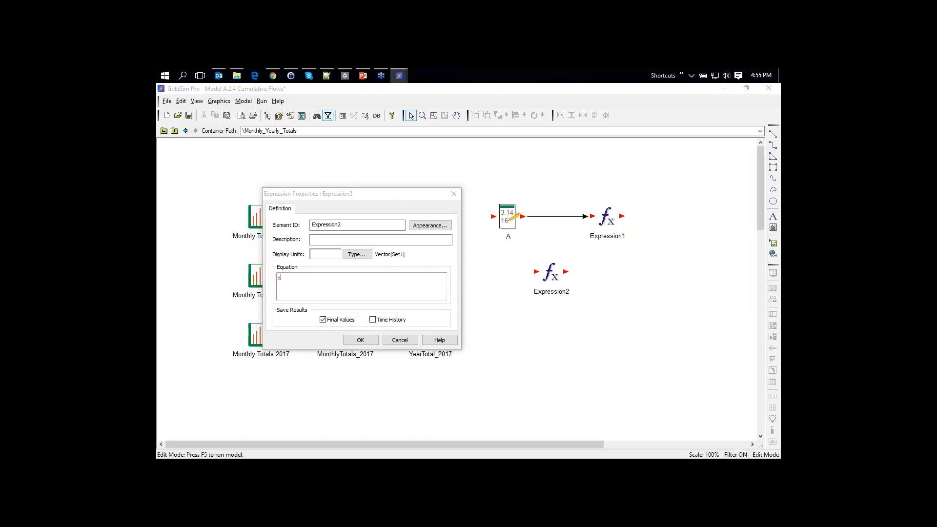
{"action": "type", "text": "ecot"}
{"action": "type", "text": "or("}
{"action": "type", "text": "row"}
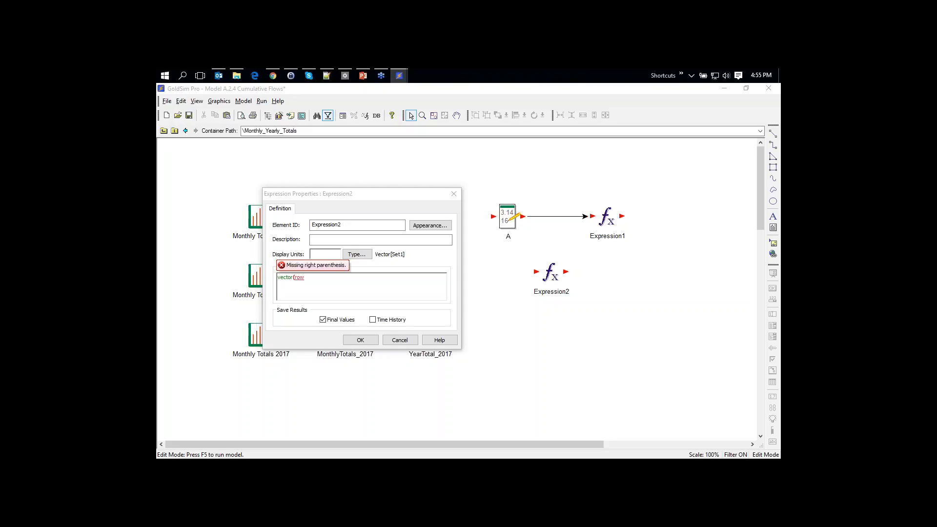
{"action": "type", "text": ")"}
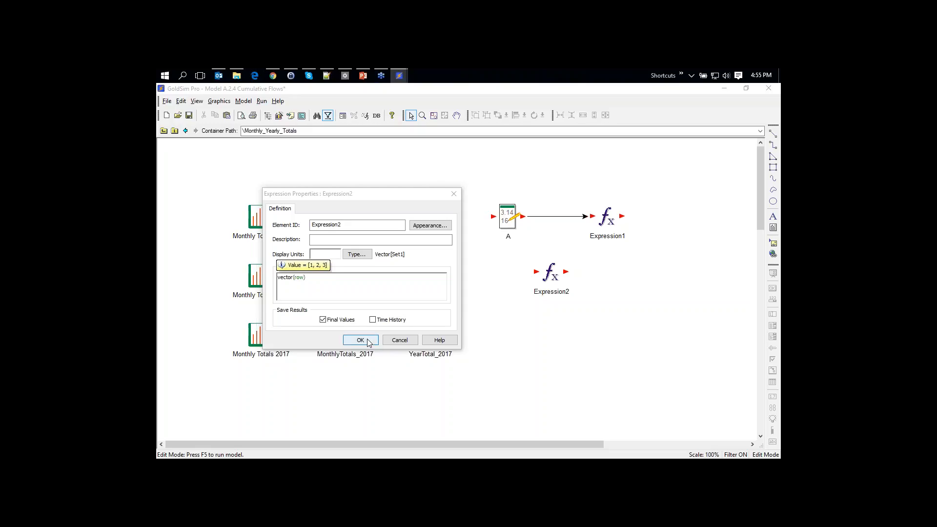
{"action": "left_click", "coordinate": [332, 255]}
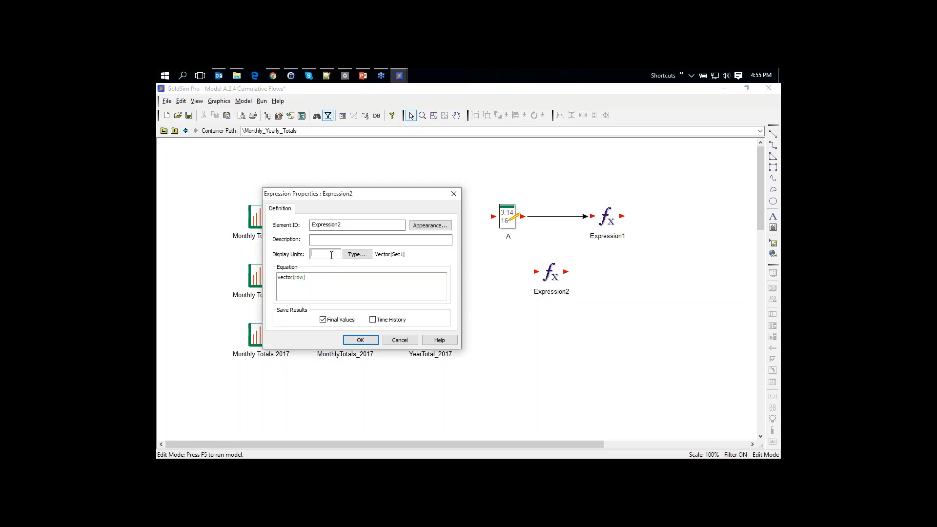
Give Expression2 display units m and equation vector(row*2m), giving [2 m, 4 m, 6 m]
{"action": "type", "text": "m"}
{"action": "left_click", "coordinate": [310, 277]}
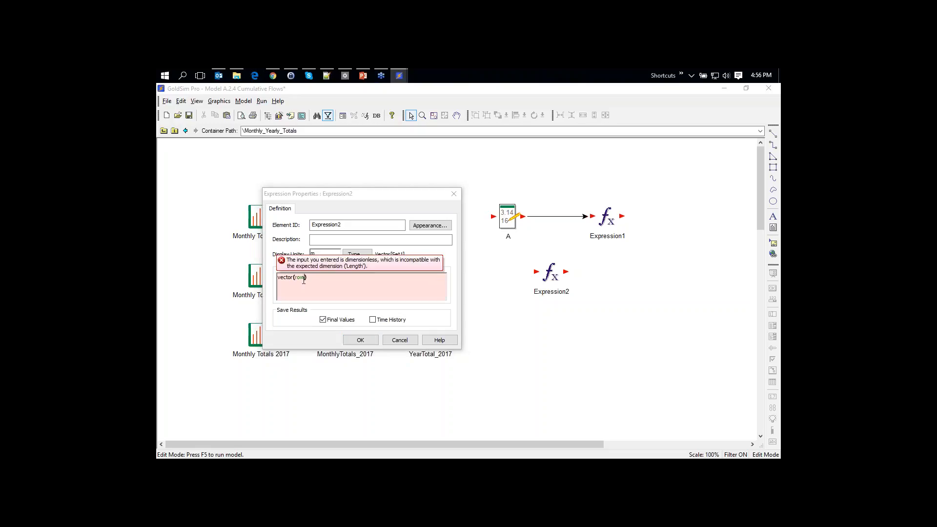
{"action": "type", "text": "*"}
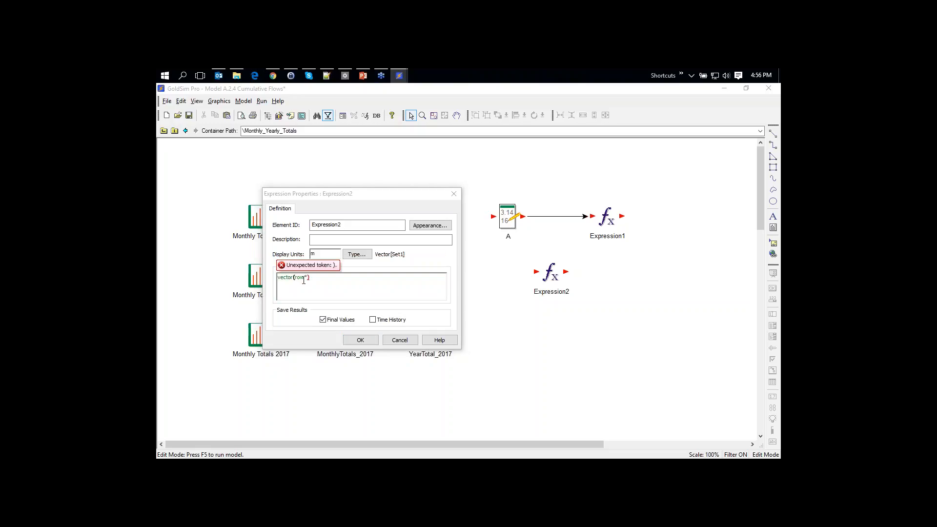
{"action": "type", "text": "1m"}
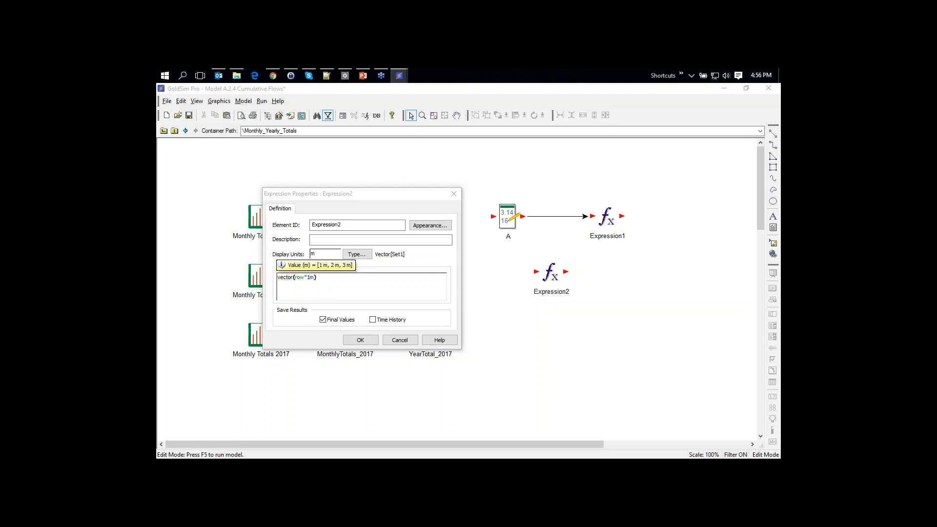
{"action": "left_click", "coordinate": [308, 277]}
{"action": "key", "text": "Delete"}
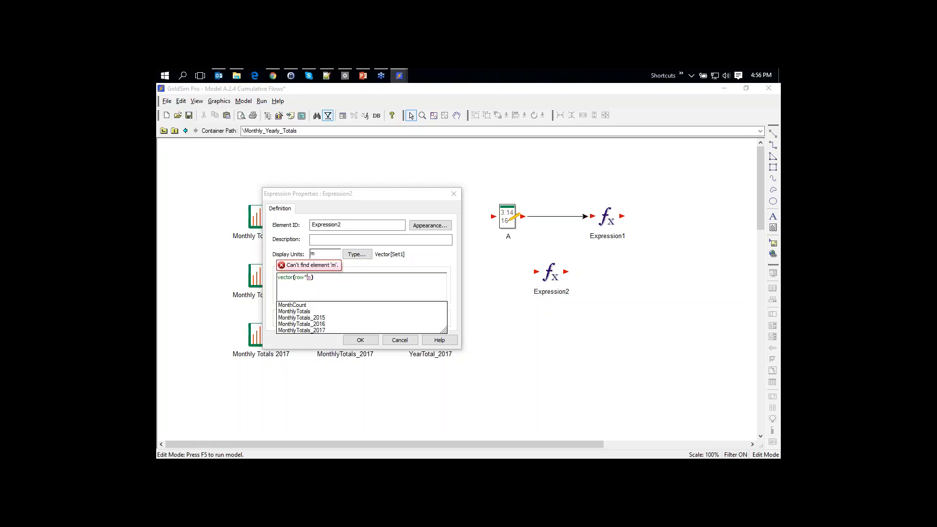
{"action": "type", "text": "2"}
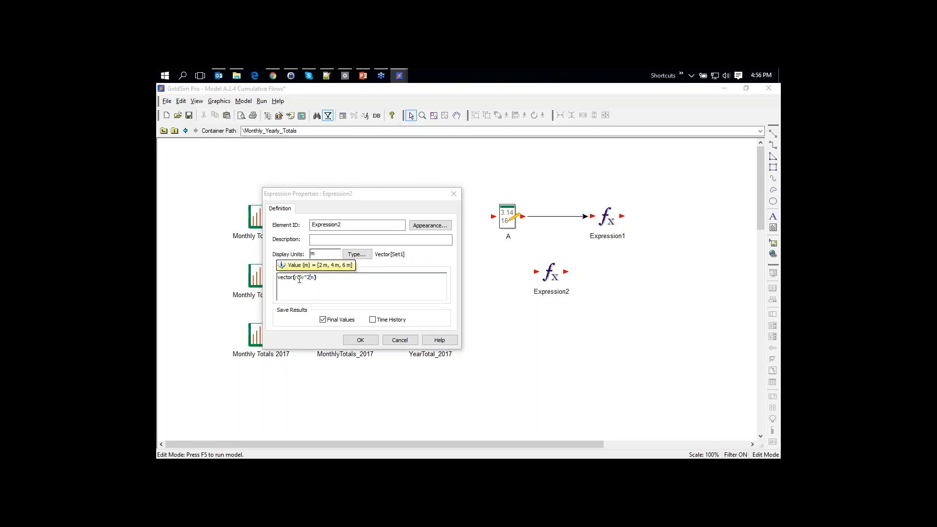
{"action": "left_click", "coordinate": [364, 342]}
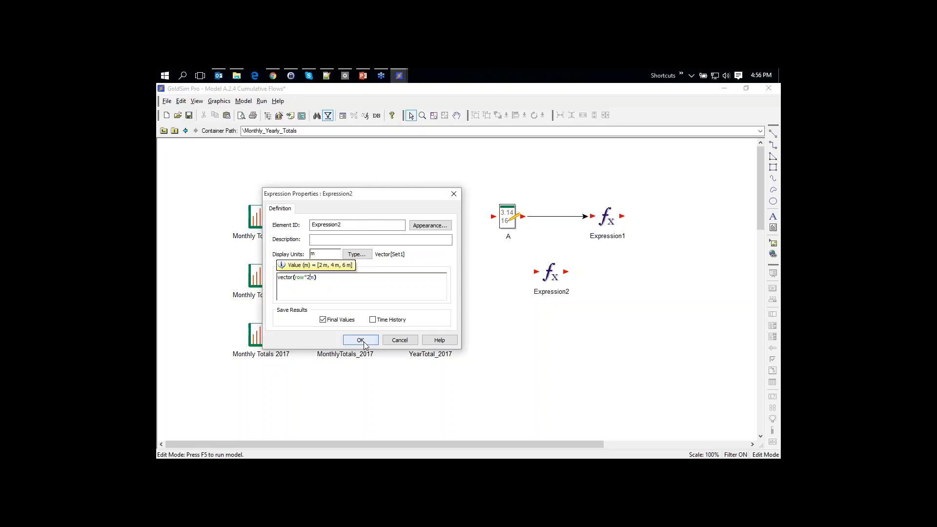
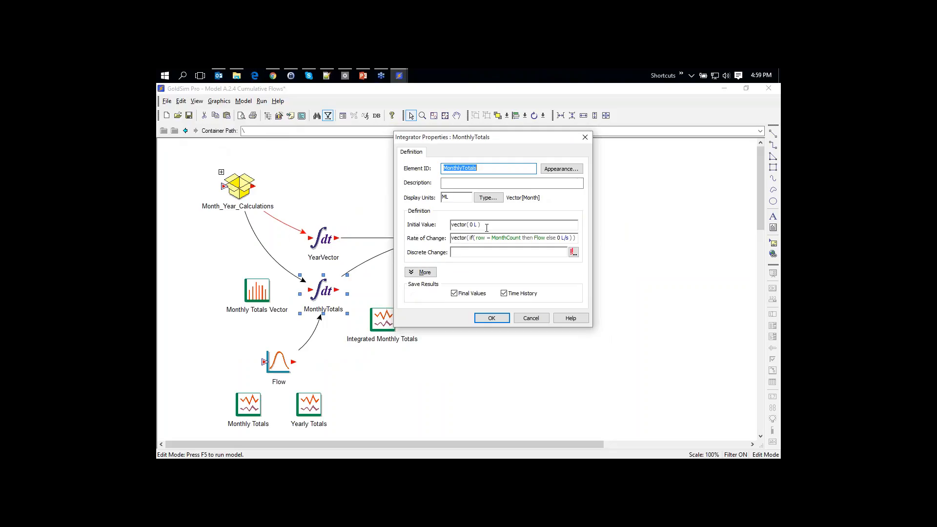
Confirm MonthlyTotals starts at vector(0 L) with rate if(row = MonthCount then Flow else 0 L/s)
{"action": "mouse_move", "coordinate": [485, 227]}
{"action": "mouse_move", "coordinate": [513, 238]}
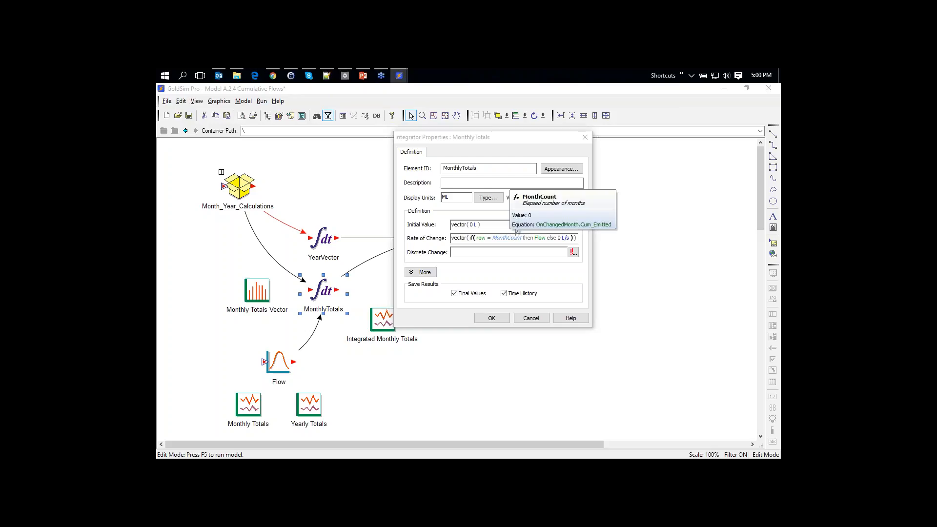
{"action": "left_click", "coordinate": [515, 251]}
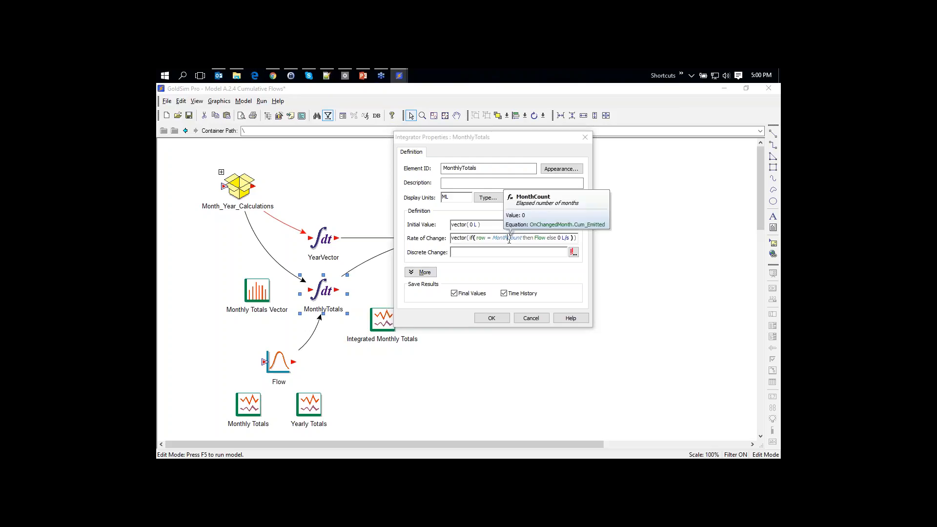
{"action": "left_click", "coordinate": [508, 238]}
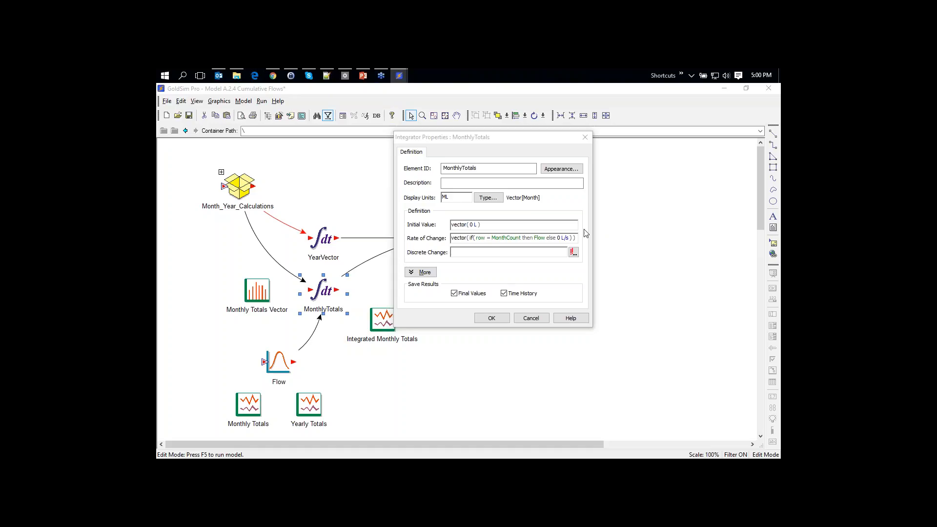
{"action": "left_click", "coordinate": [481, 241]}
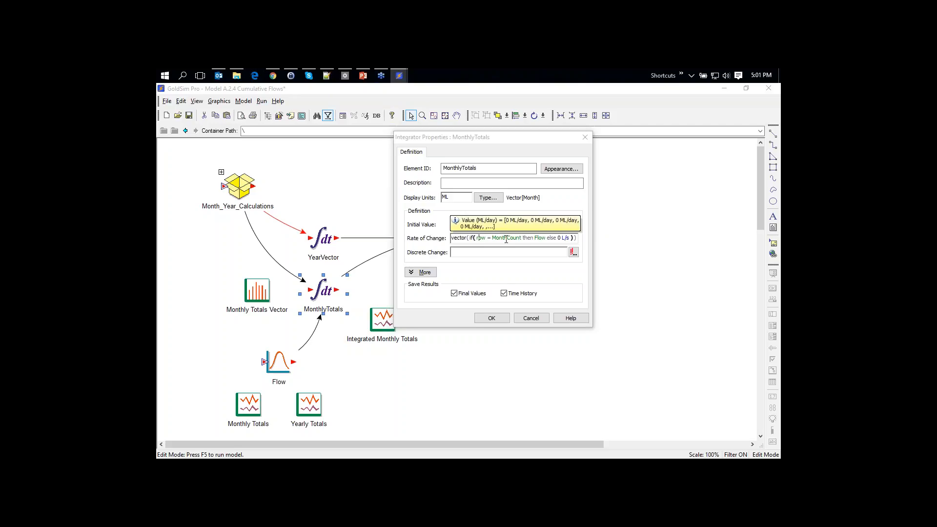
{"action": "left_click", "coordinate": [533, 225]}
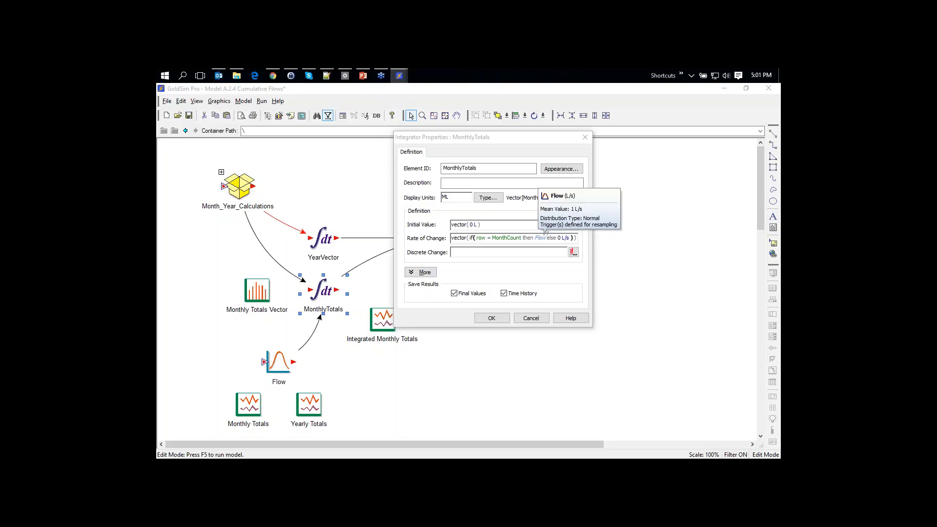
{"action": "left_click", "coordinate": [489, 318]}
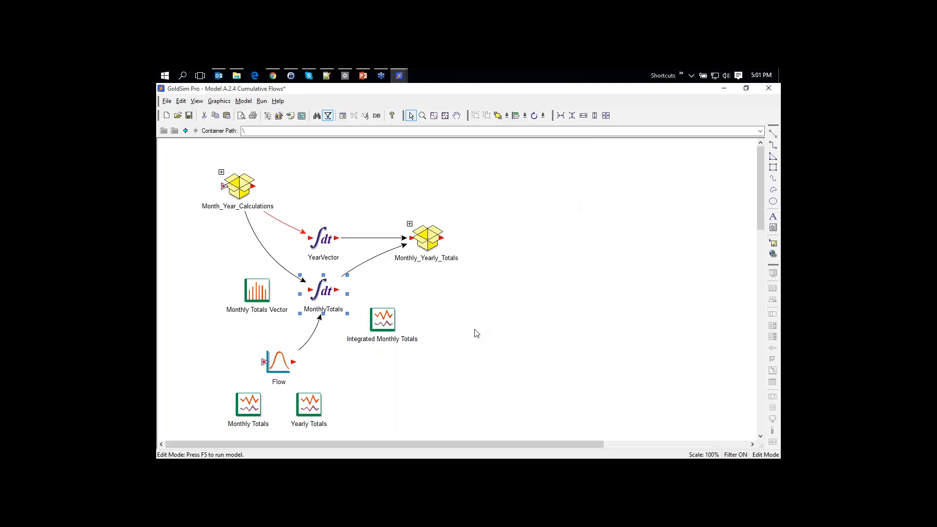
Run the simulation and view the Integrated Monthly Totals results as a chart
{"action": "left_click", "coordinate": [458, 334]}
{"action": "key", "text": "F5"}
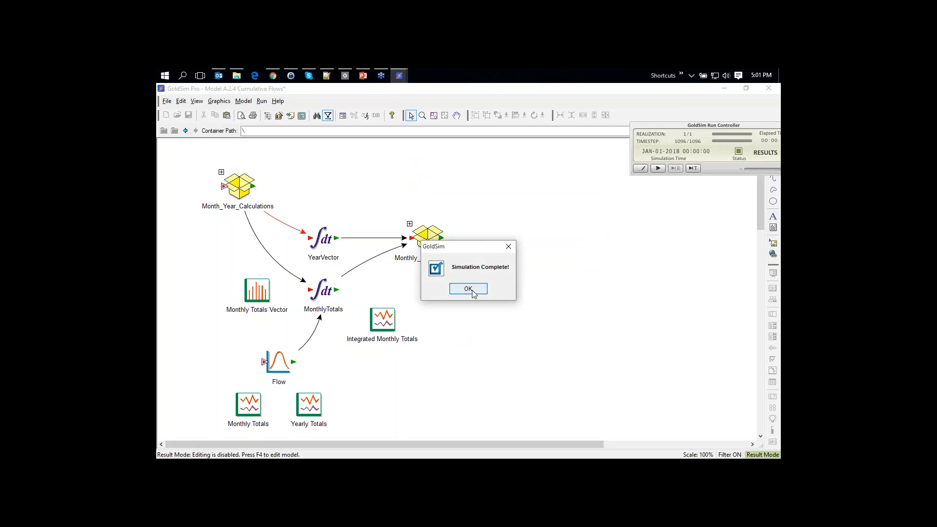
{"action": "left_click", "coordinate": [471, 287]}
{"action": "double_click", "coordinate": [383, 322]}
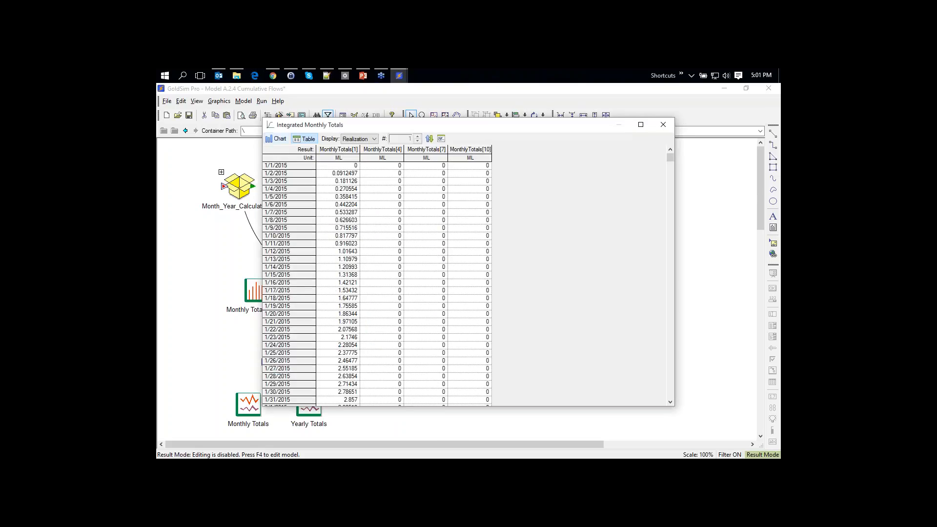
{"action": "left_click", "coordinate": [277, 138]}
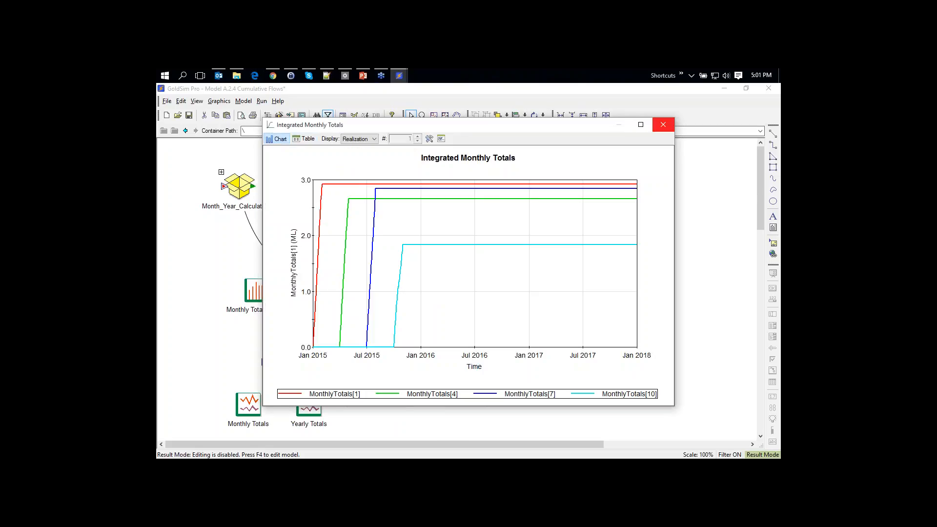
{"action": "left_click", "coordinate": [663, 125]}
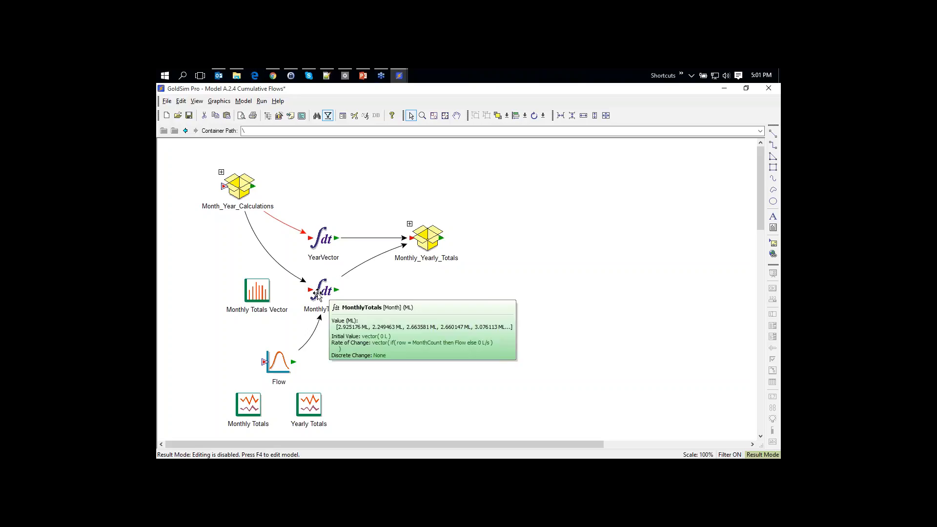
Review MonthlyTotals' 36 monthly values as an array result, in table and bar form
{"action": "right_click", "coordinate": [322, 293]}
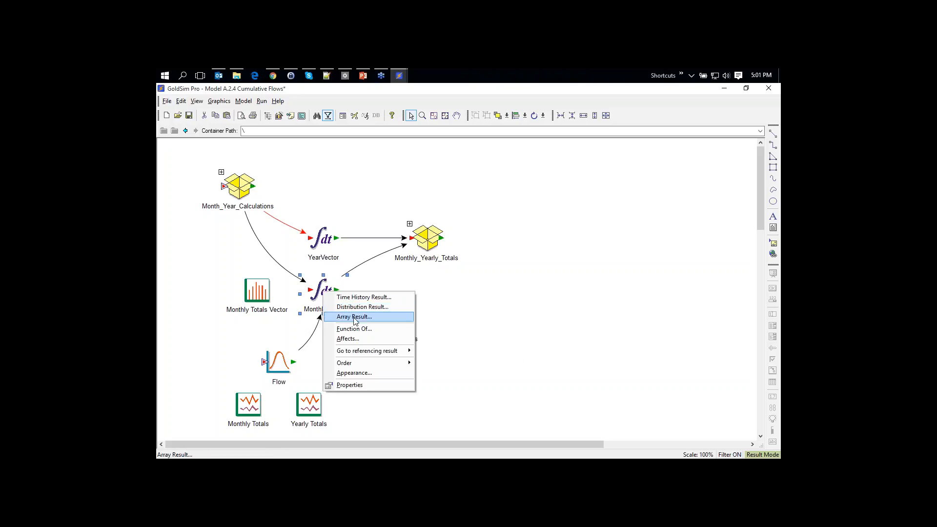
{"action": "left_click", "coordinate": [355, 317]}
{"action": "left_click", "coordinate": [304, 139]}
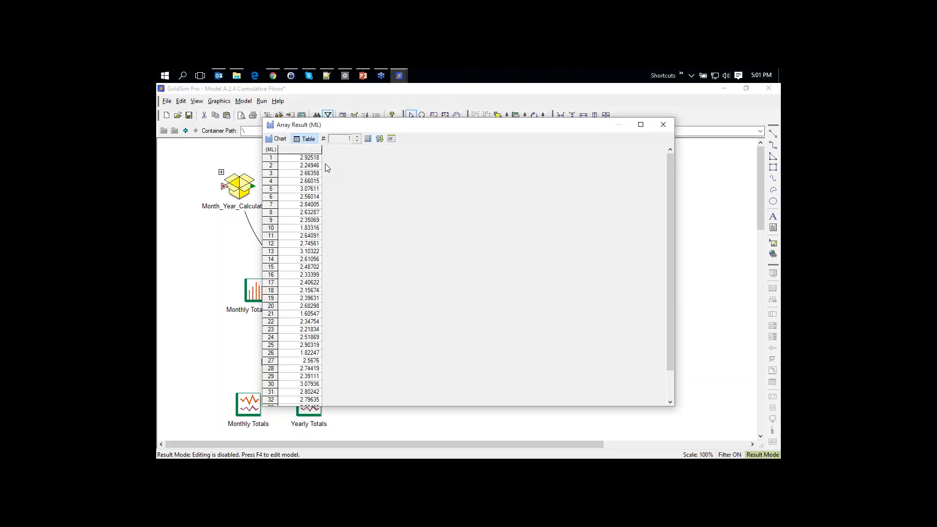
{"action": "left_click", "coordinate": [279, 138]}
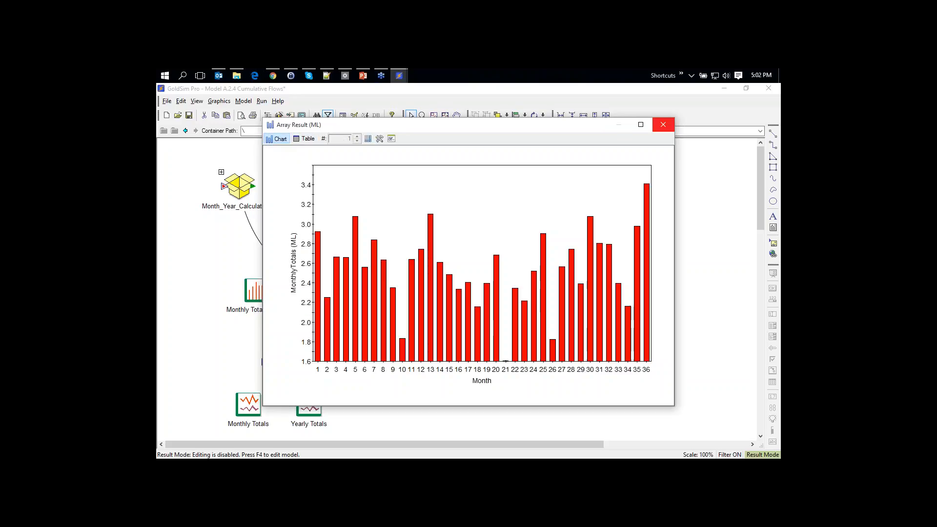
{"action": "left_click", "coordinate": [663, 125]}
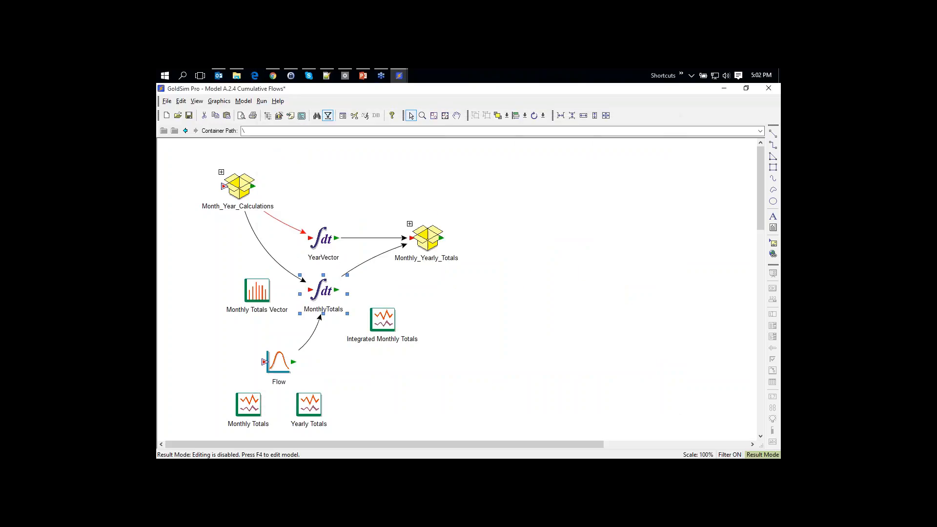
Inside Monthly_Yearly_Totals, inspect the 2015 equation of MonthlyTotals_2015
{"action": "left_click", "coordinate": [409, 224]}
{"action": "mouse_move", "coordinate": [344, 222]}
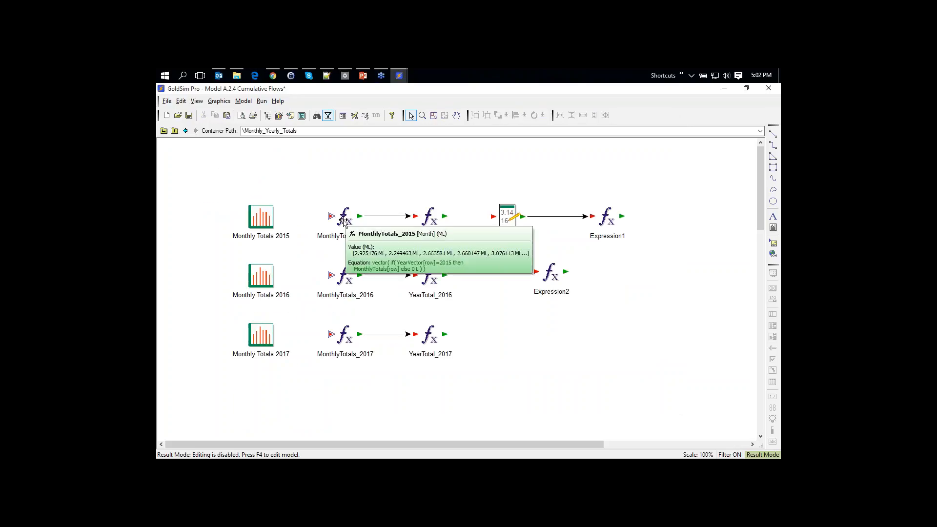
{"action": "double_click", "coordinate": [343, 222]}
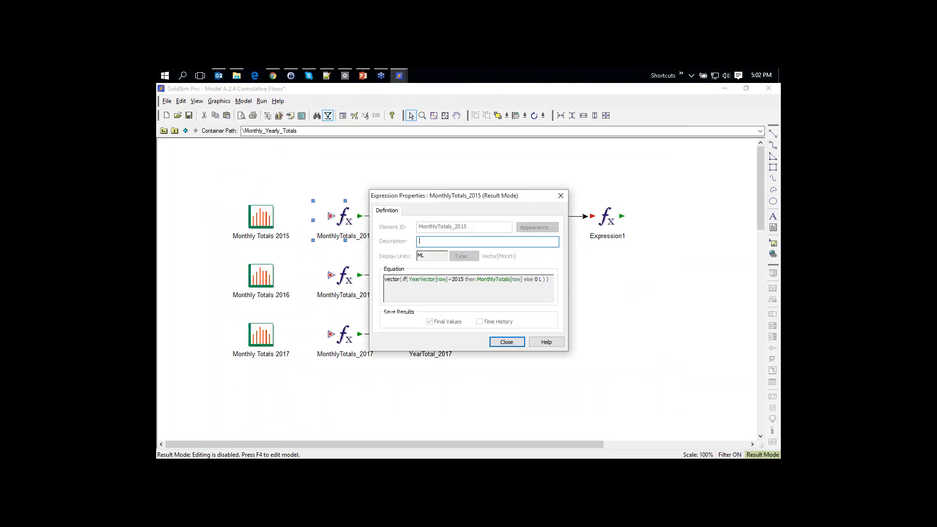
{"action": "left_click_drag", "start_coordinate": [448, 194], "coordinate": [536, 160]}
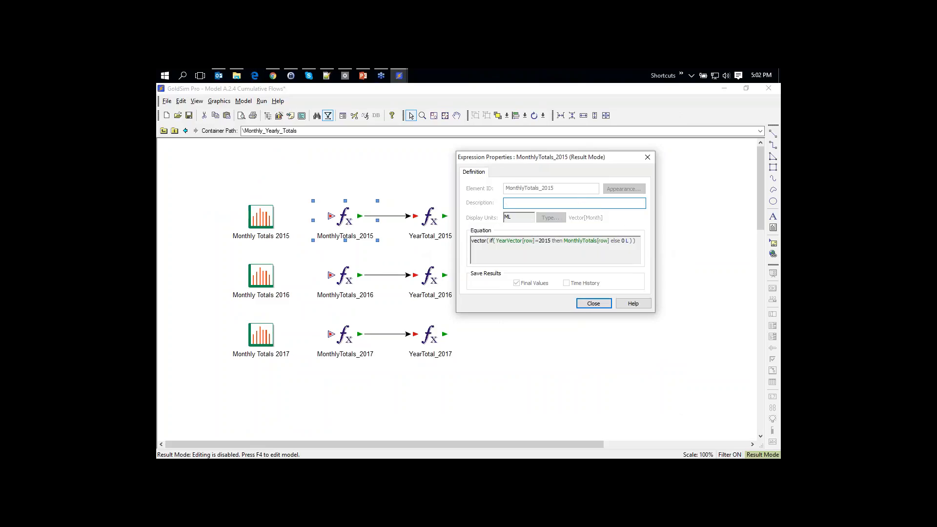
{"action": "mouse_move", "coordinate": [544, 247]}
{"action": "mouse_move", "coordinate": [517, 251]}
{"action": "left_click", "coordinate": [543, 241]}
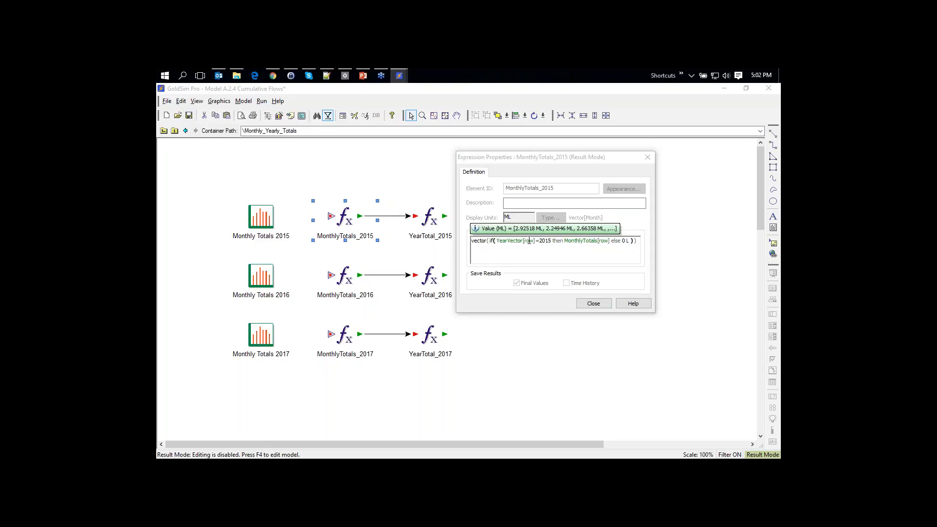
{"action": "left_click", "coordinate": [541, 243]}
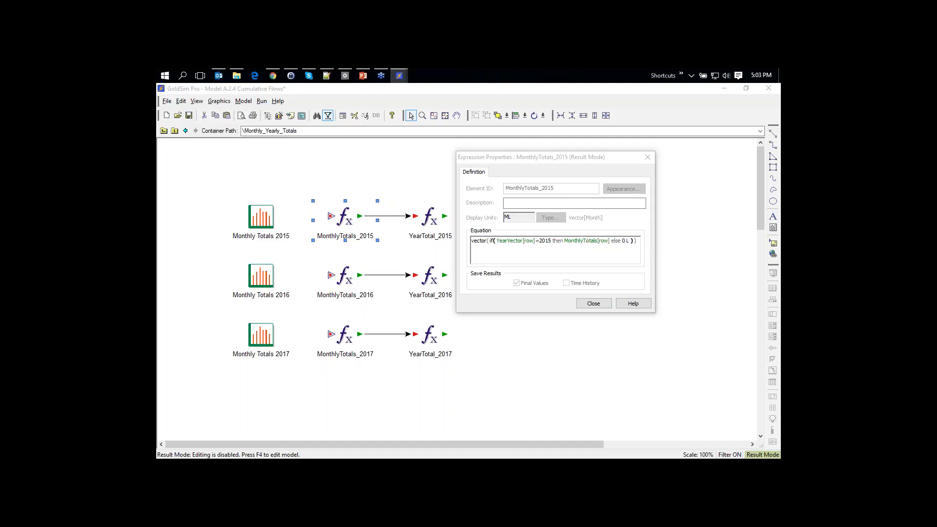
{"action": "left_click", "coordinate": [593, 303]}
Check the Monthly Totals 2015 chart shows only months 1–12, then exit Result Mode
{"action": "double_click", "coordinate": [262, 227]}
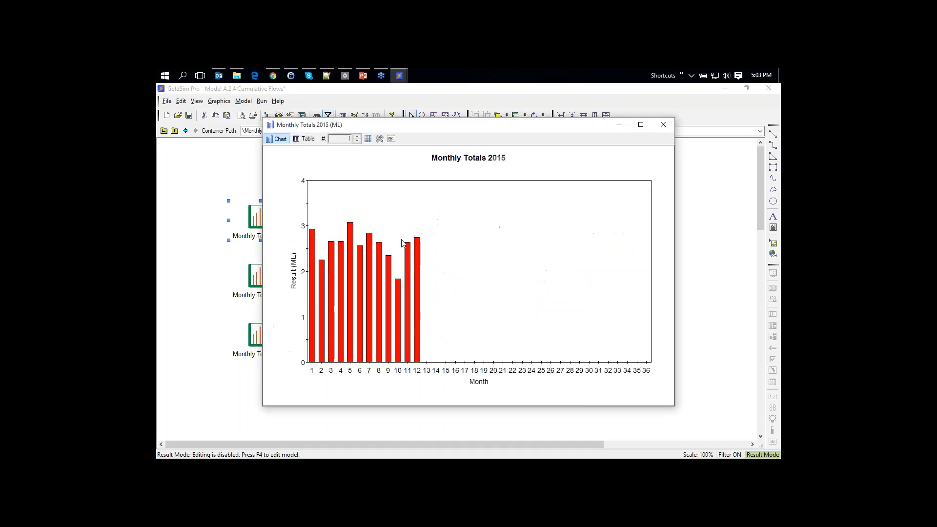
{"action": "left_click", "coordinate": [661, 125]}
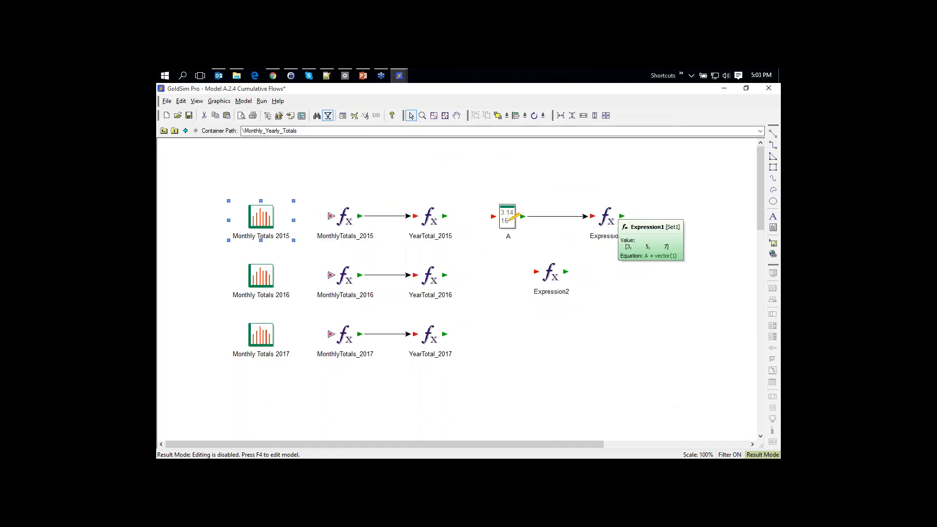
{"action": "left_click", "coordinate": [491, 287]}
{"action": "key", "text": "F4"}
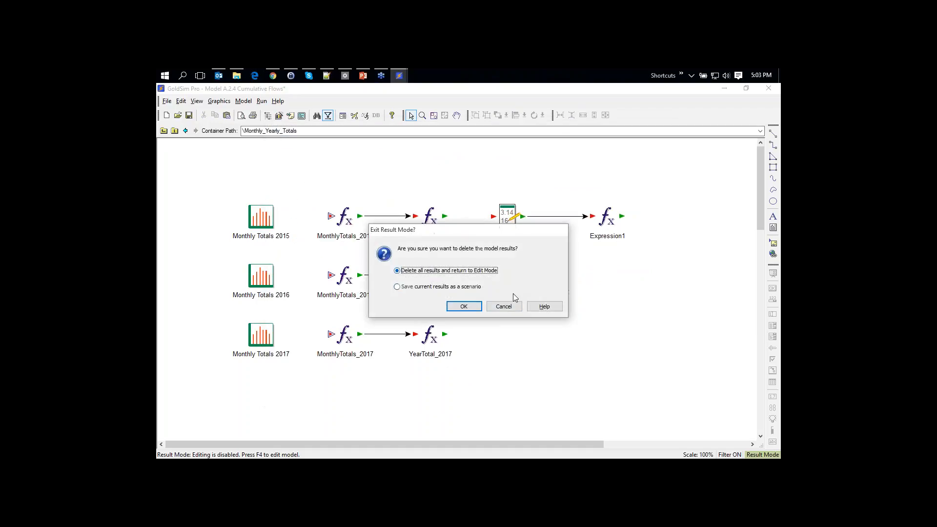
Discard the results and paste a copy of YearTotal_2015 above the original
{"action": "left_click", "coordinate": [464, 308]}
{"action": "left_click", "coordinate": [429, 222]}
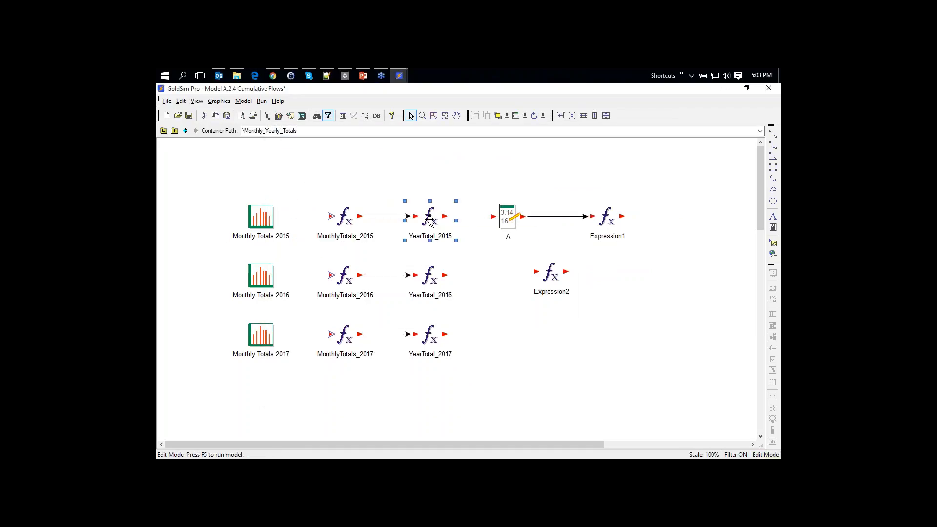
{"action": "left_click", "coordinate": [425, 166]}
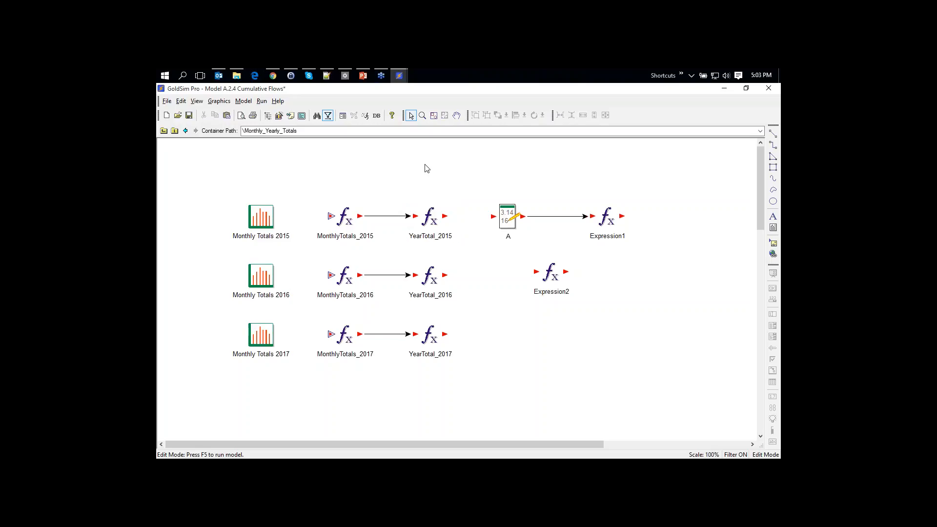
{"action": "left_click", "coordinate": [430, 216]}
{"action": "left_click", "coordinate": [420, 163]}
{"action": "key", "text": "ctrl+v"}
Rename the copied element to YearMax_2015
{"action": "double_click", "coordinate": [414, 185]}
{"action": "left_click_drag", "start_coordinate": [407, 186], "coordinate": [421, 184]}
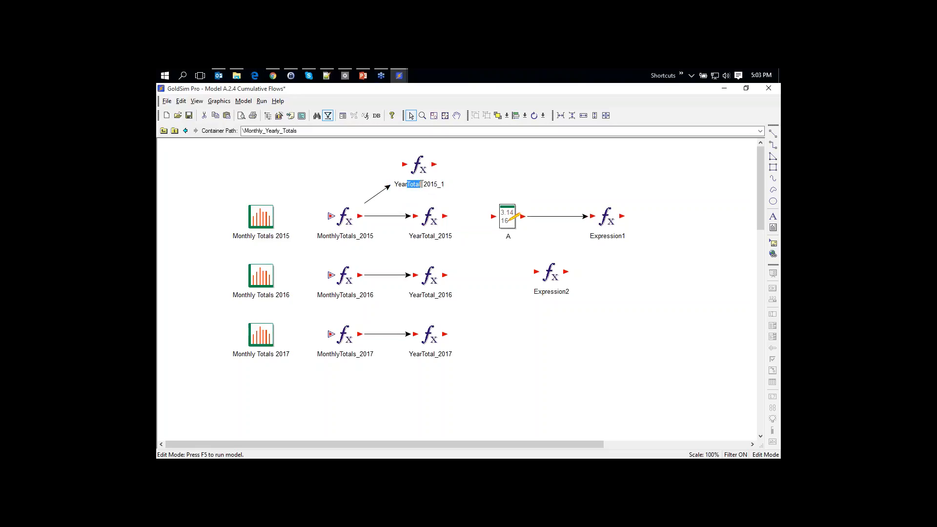
{"action": "type", "text": "Max"}
{"action": "key", "text": "BackSpace"}
{"action": "key", "text": "BackSpace"}
{"action": "key", "text": "Return"}
Change YearMax_2015's equation from sumv to maxv(MonthlyTotals_2015)
{"action": "double_click", "coordinate": [420, 167]}
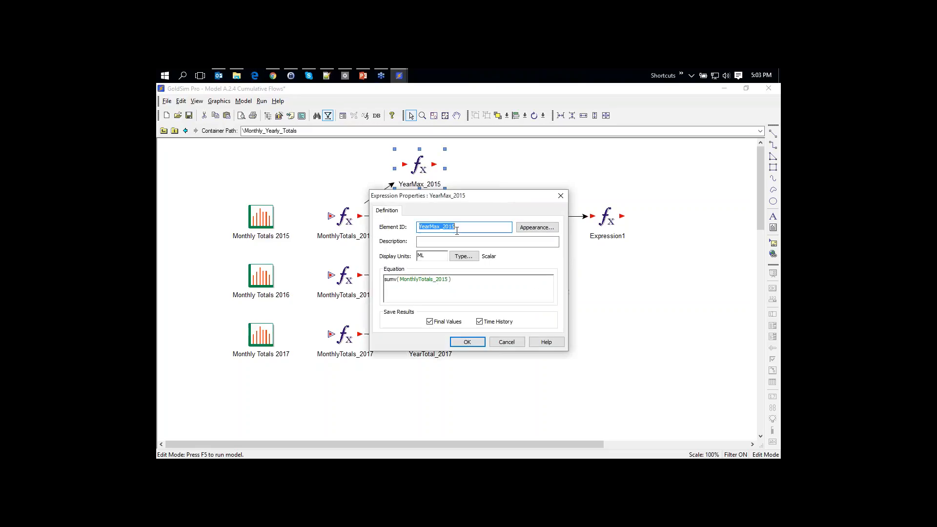
{"action": "left_click_drag", "start_coordinate": [455, 197], "coordinate": [563, 192]}
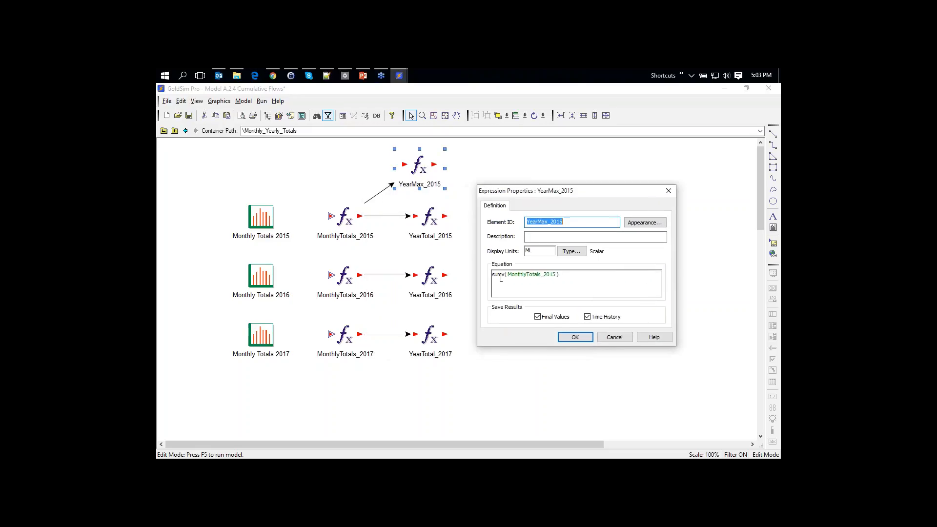
{"action": "mouse_move", "coordinate": [502, 280]}
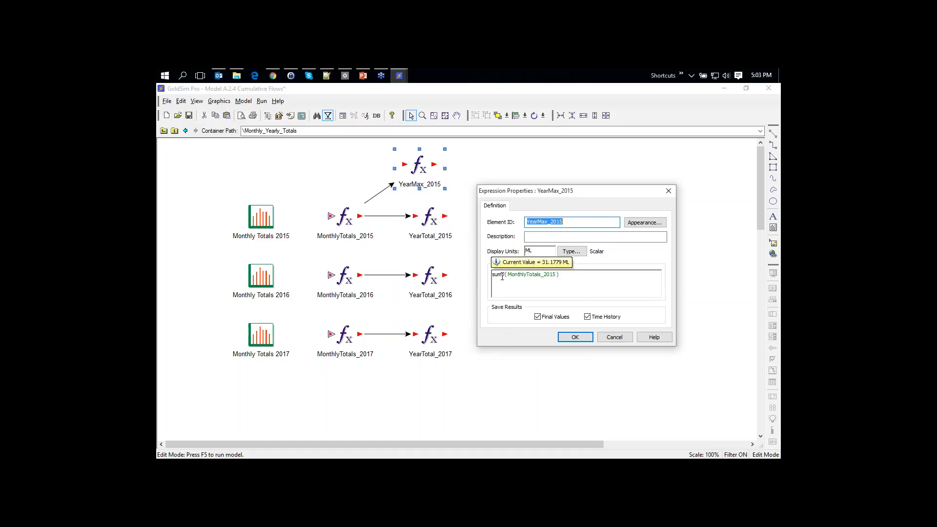
{"action": "left_click", "coordinate": [501, 278]}
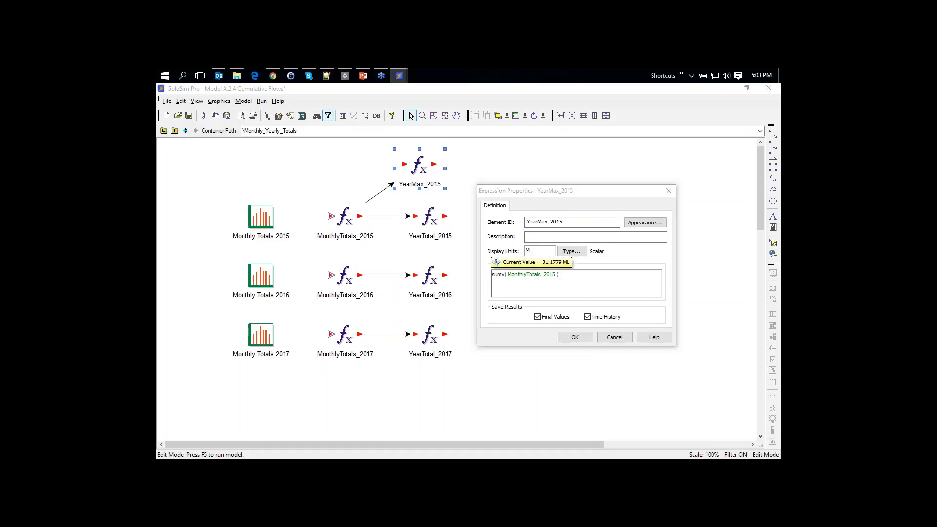
{"action": "key", "text": "BackSpace"}
{"action": "key", "text": "BackSpace"}
{"action": "key", "text": "BackSpace"}
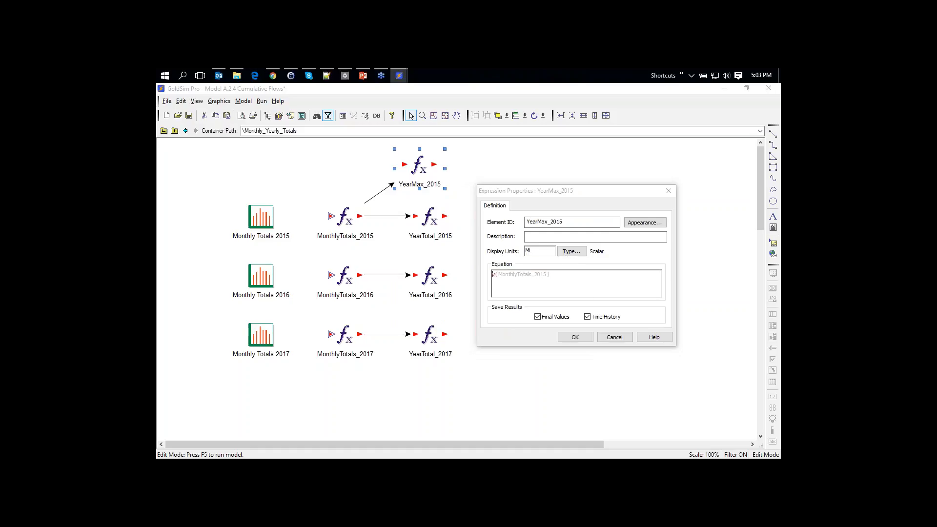
{"action": "type", "text": "max"}
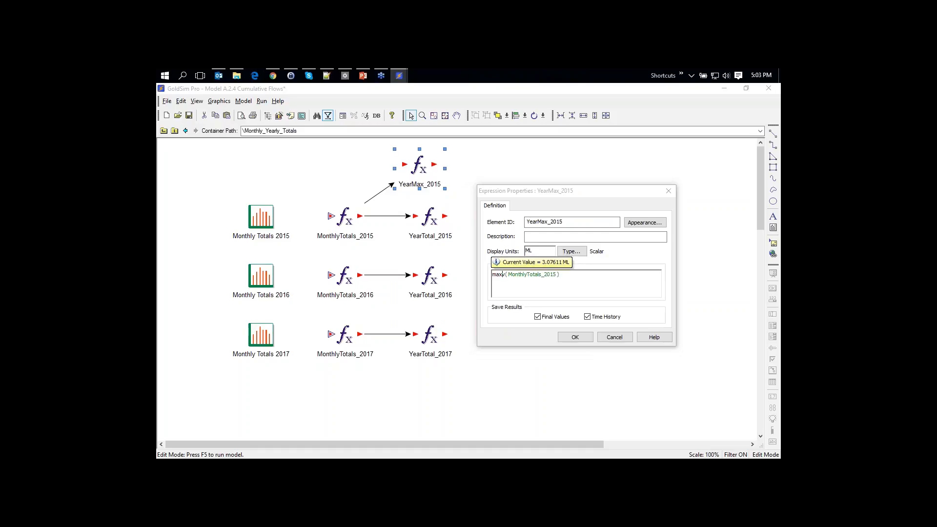
{"action": "left_click", "coordinate": [493, 274]}
{"action": "left_click", "coordinate": [579, 340]}
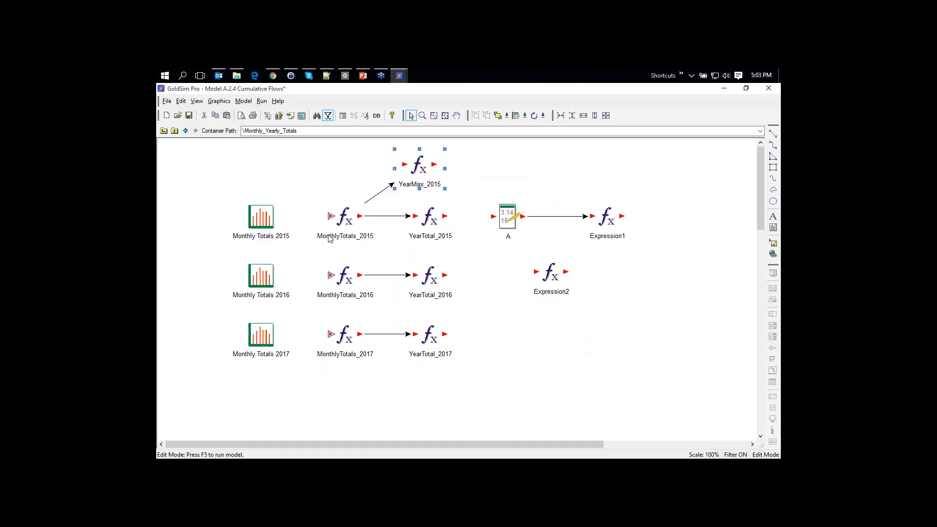
Run the simulation with F5
{"action": "double_click", "coordinate": [267, 216]}
{"action": "left_click", "coordinate": [526, 339]}
{"action": "key", "text": "F5"}
{"action": "left_click", "coordinate": [481, 289]}
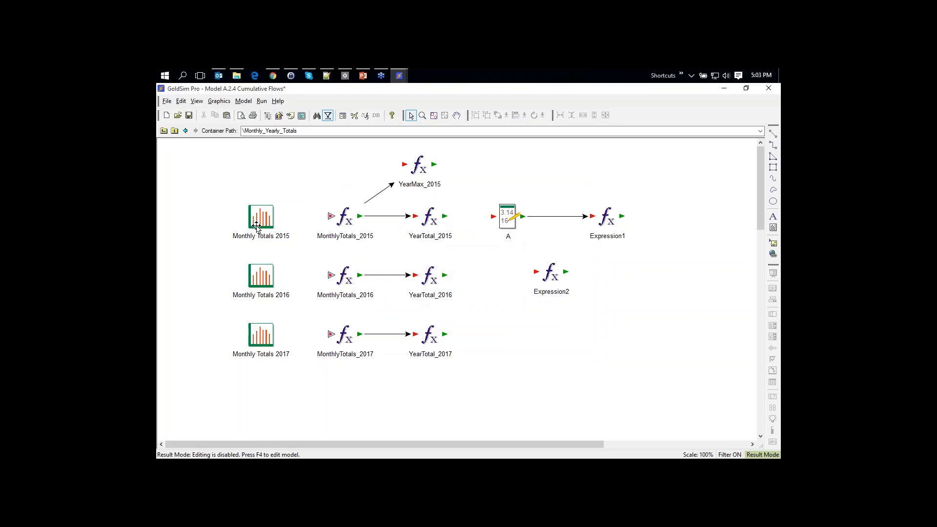
Confirm in the Monthly Totals 2015 table that month 5's 3.07611 ML is the largest value
{"action": "double_click", "coordinate": [262, 217]}
{"action": "left_click", "coordinate": [302, 140]}
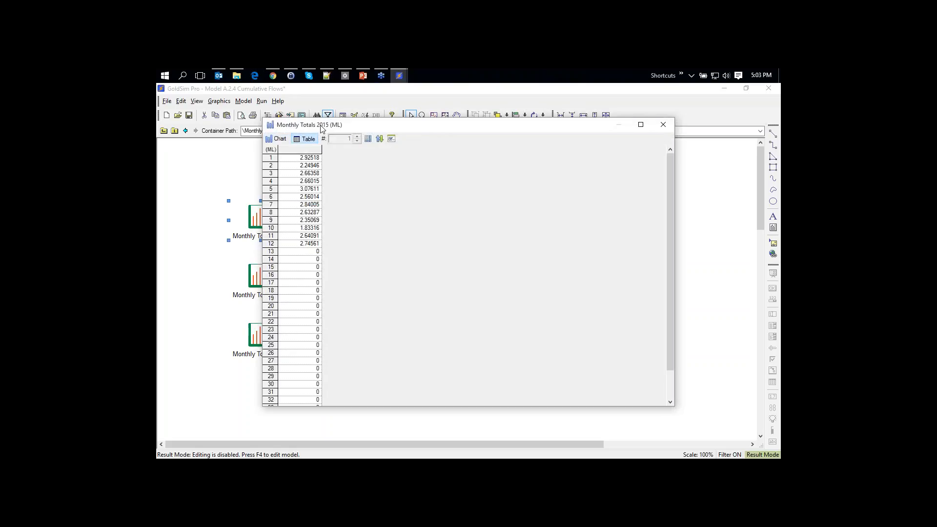
{"action": "left_click_drag", "start_coordinate": [322, 124], "coordinate": [543, 135]}
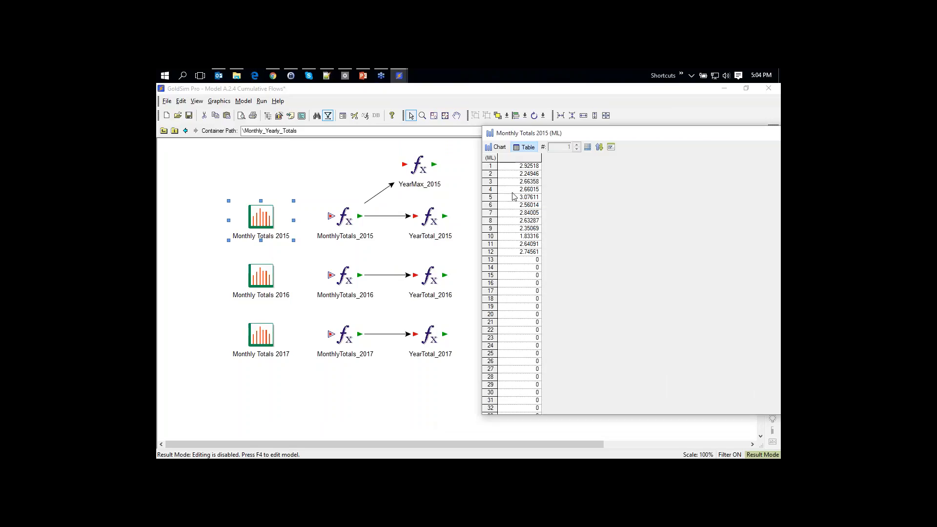
{"action": "left_click", "coordinate": [505, 197]}
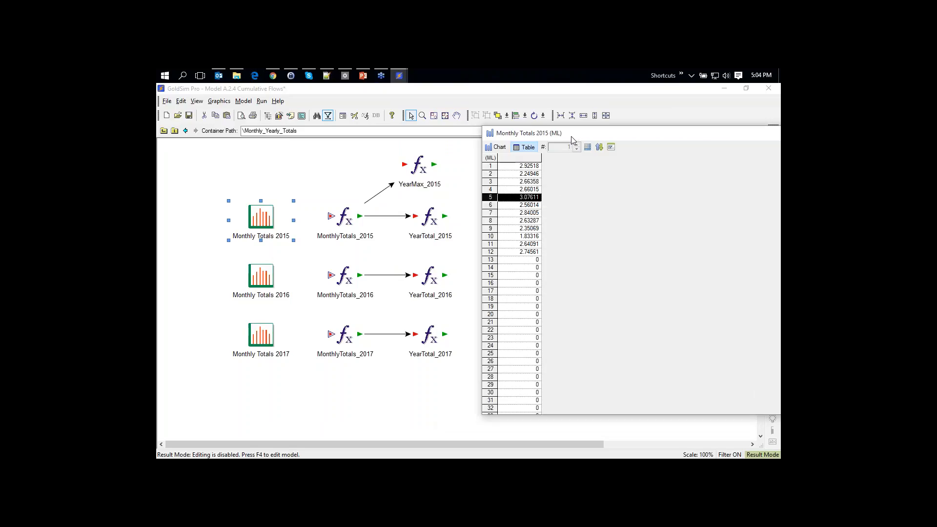
{"action": "left_click_drag", "start_coordinate": [570, 136], "coordinate": [402, 125]}
{"action": "left_click", "coordinate": [718, 125]}
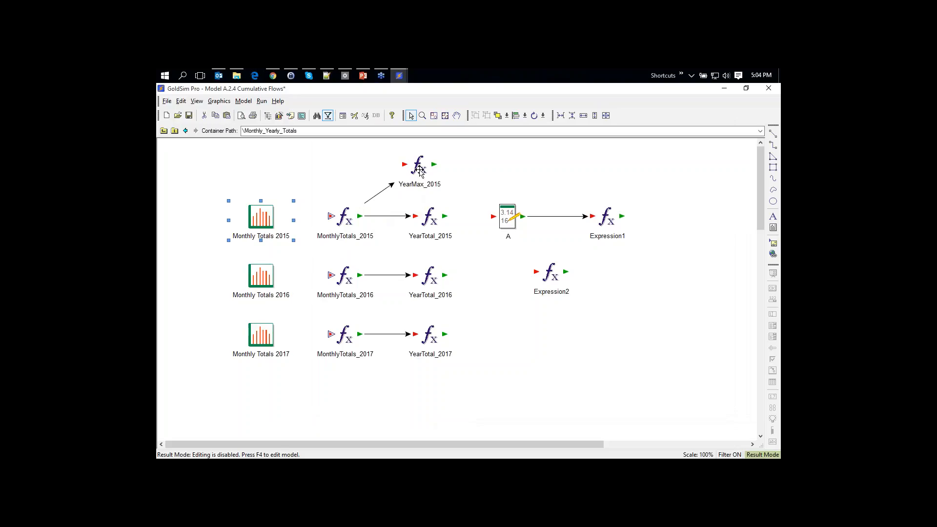
Switch to PowerPoint and go to slide 23, the Advanced array constructor example
{"action": "mouse_move", "coordinate": [420, 171]}
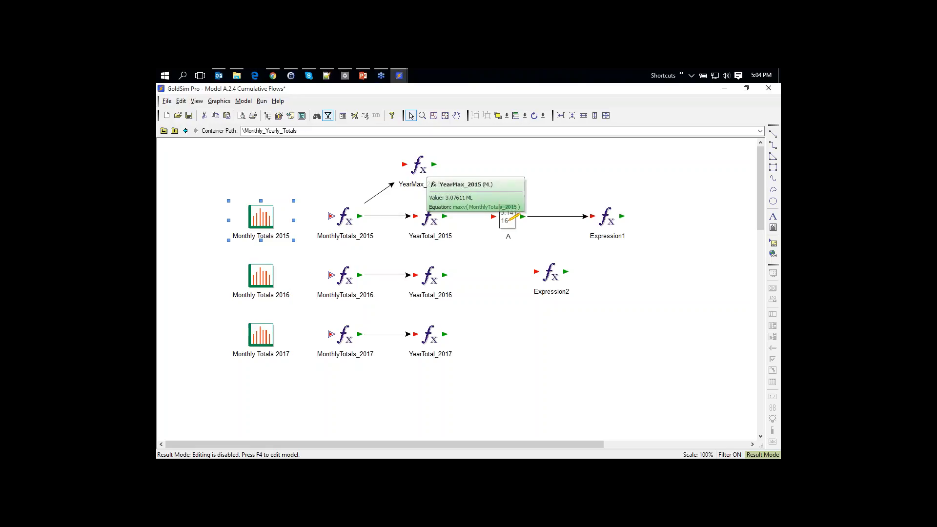
{"action": "mouse_move", "coordinate": [433, 218]}
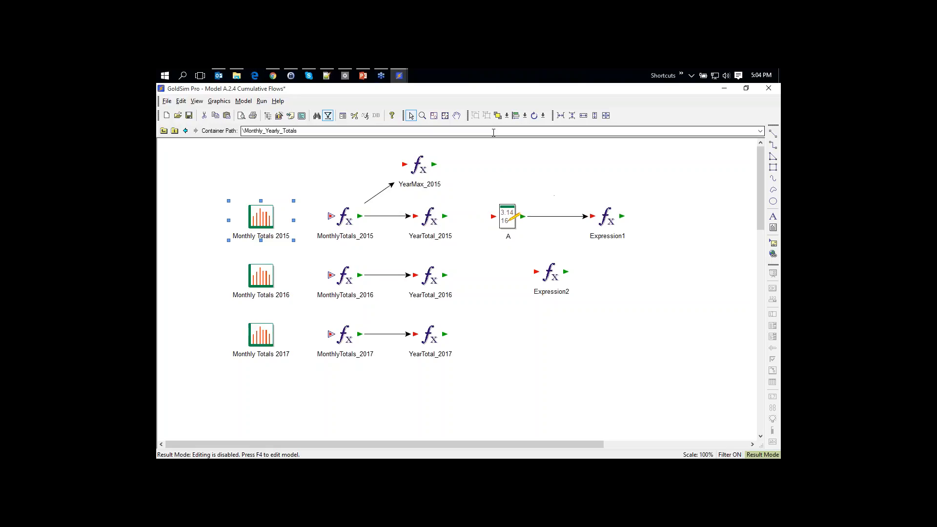
{"action": "left_click", "coordinate": [362, 76]}
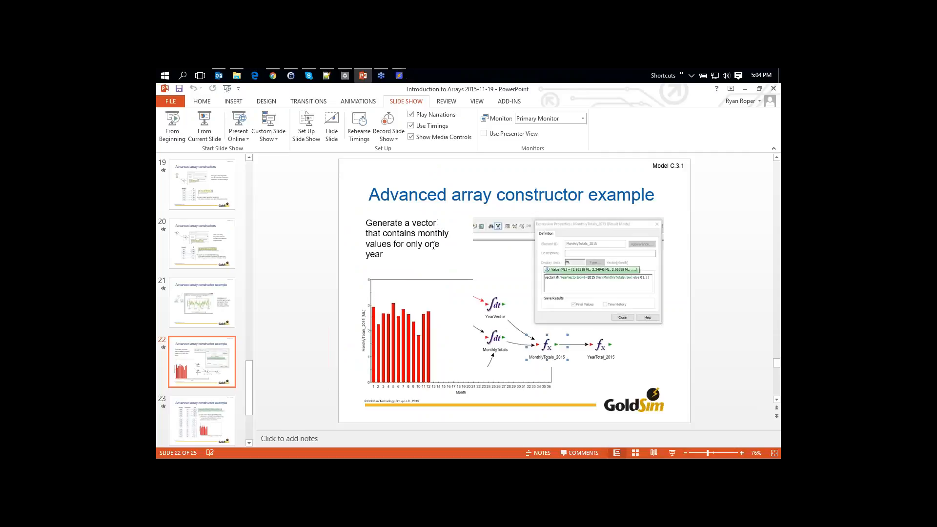
{"action": "scroll", "coordinate": [433, 245], "scroll_direction": "down", "scroll_amount": 1}
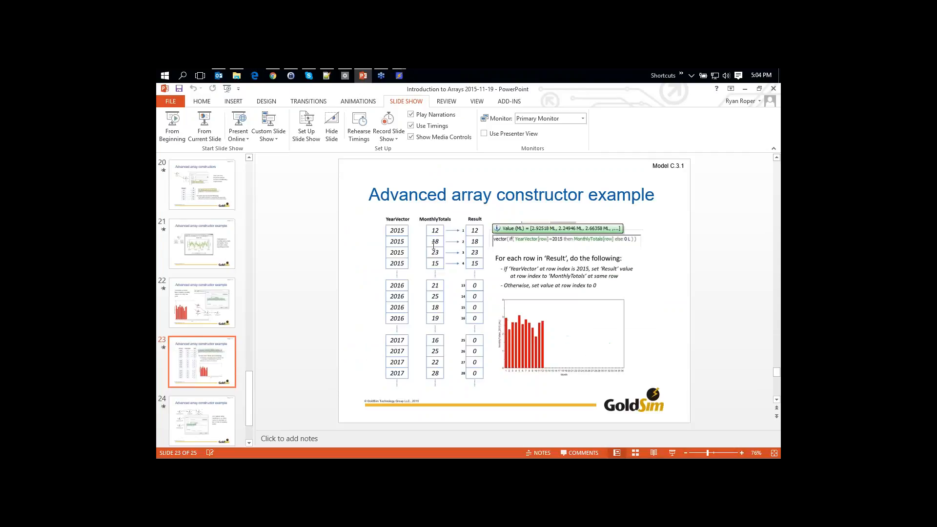